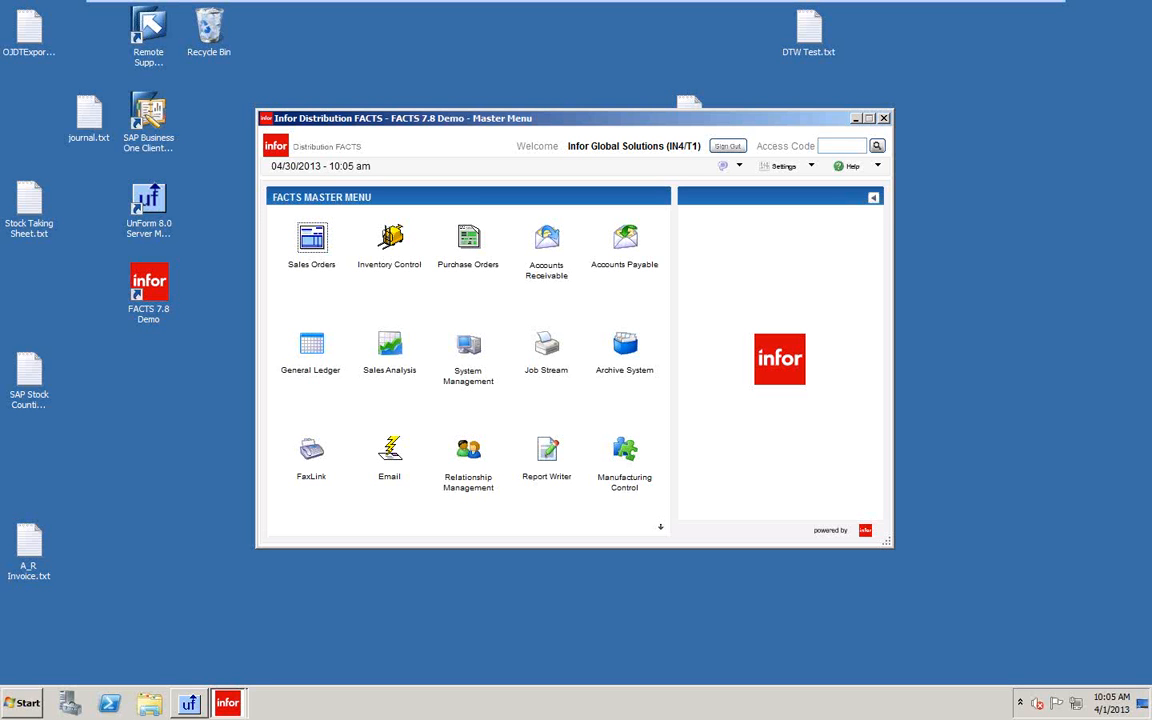
Open Accounts Payable Document Adjustment Entry, then close it back to the Document Entry menu.
left_click(623, 245)
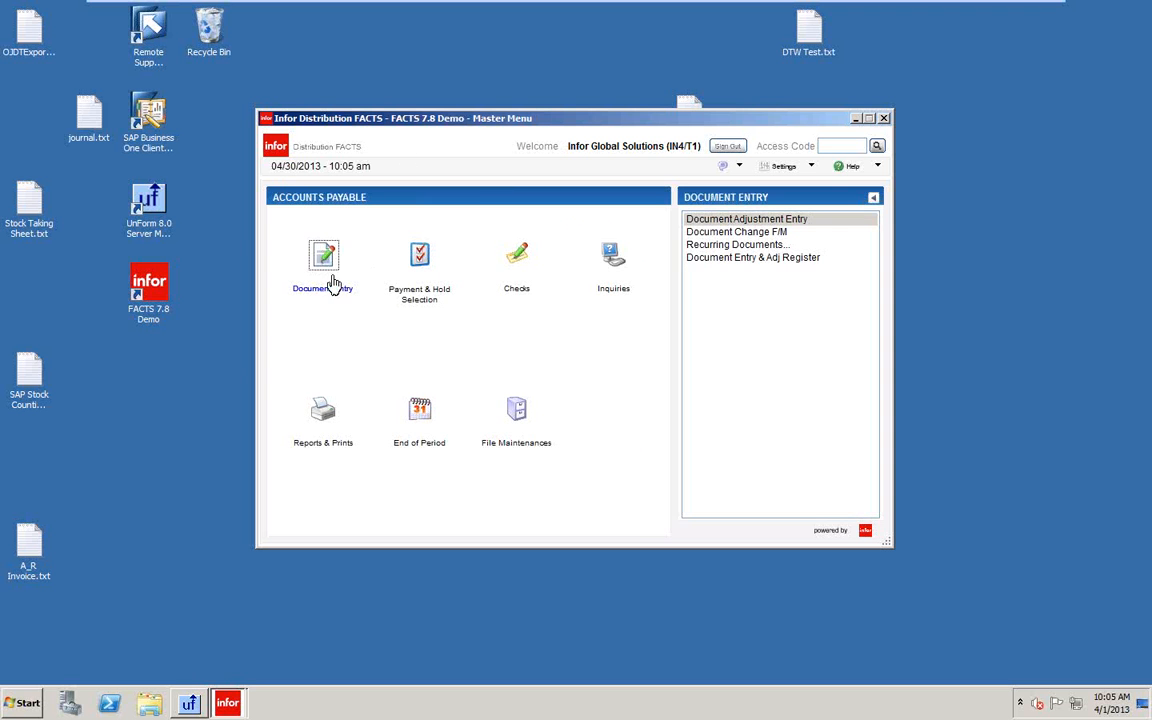
left_click(336, 273)
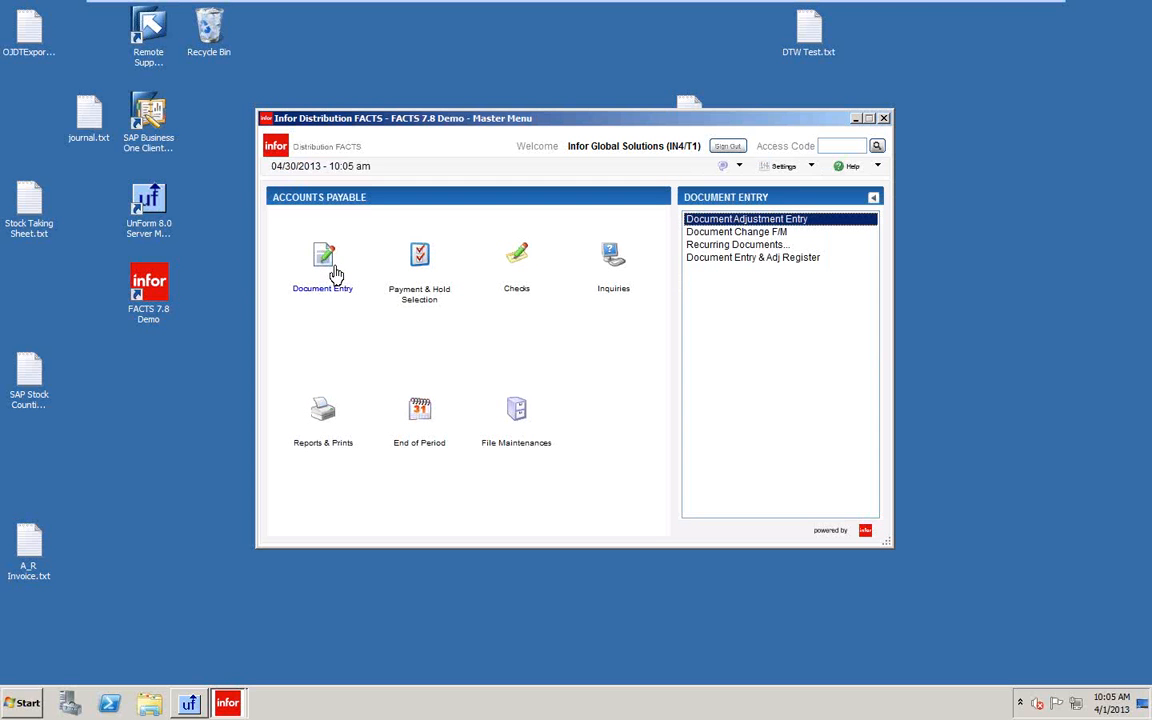
double_click(727, 222)
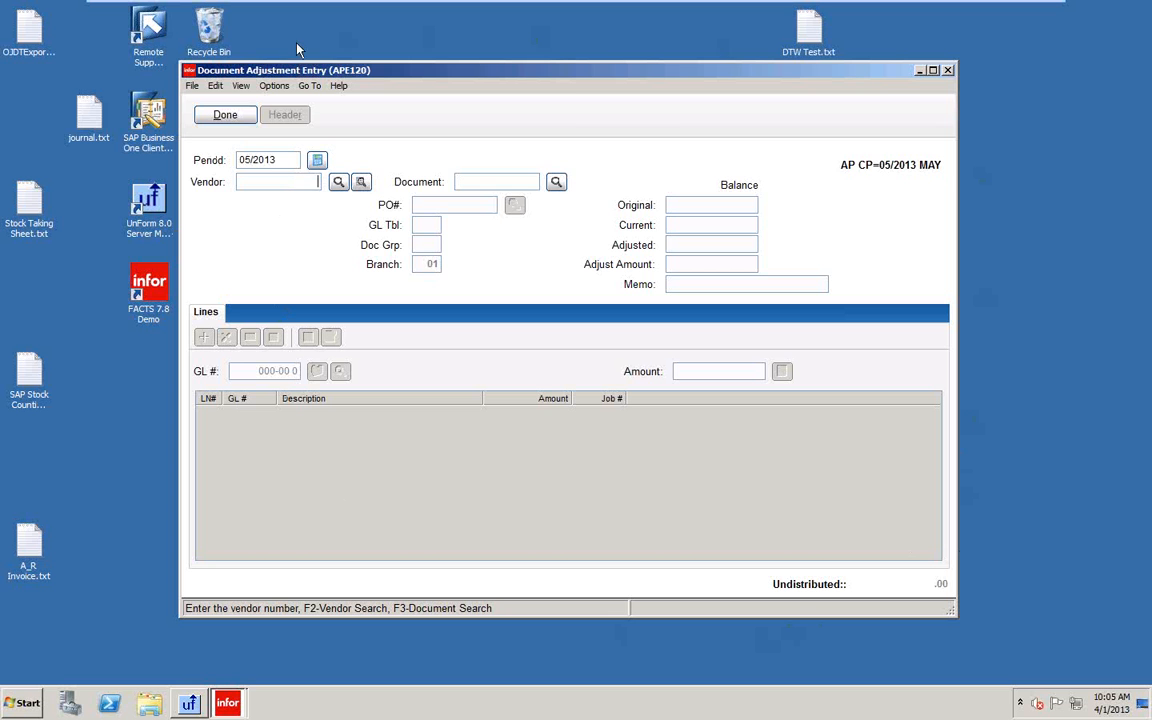
left_click(225, 115)
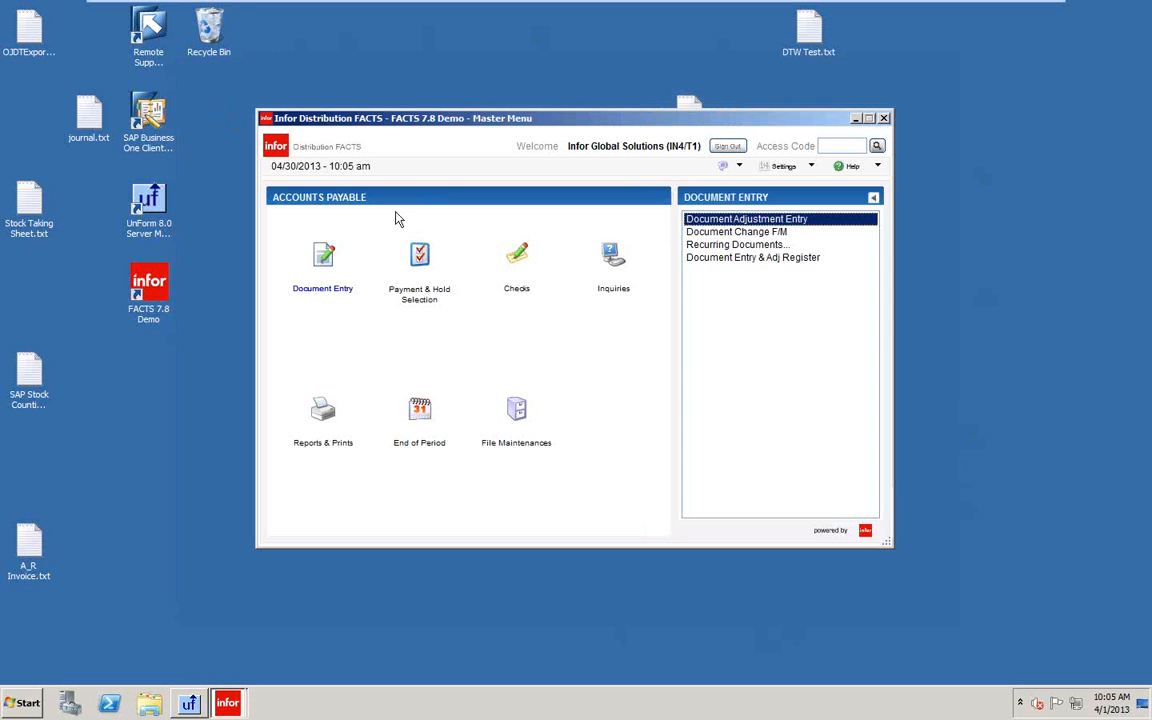
Expand Recurring Documents to list its Entry, Review, Listing and Post programs.
double_click(709, 245)
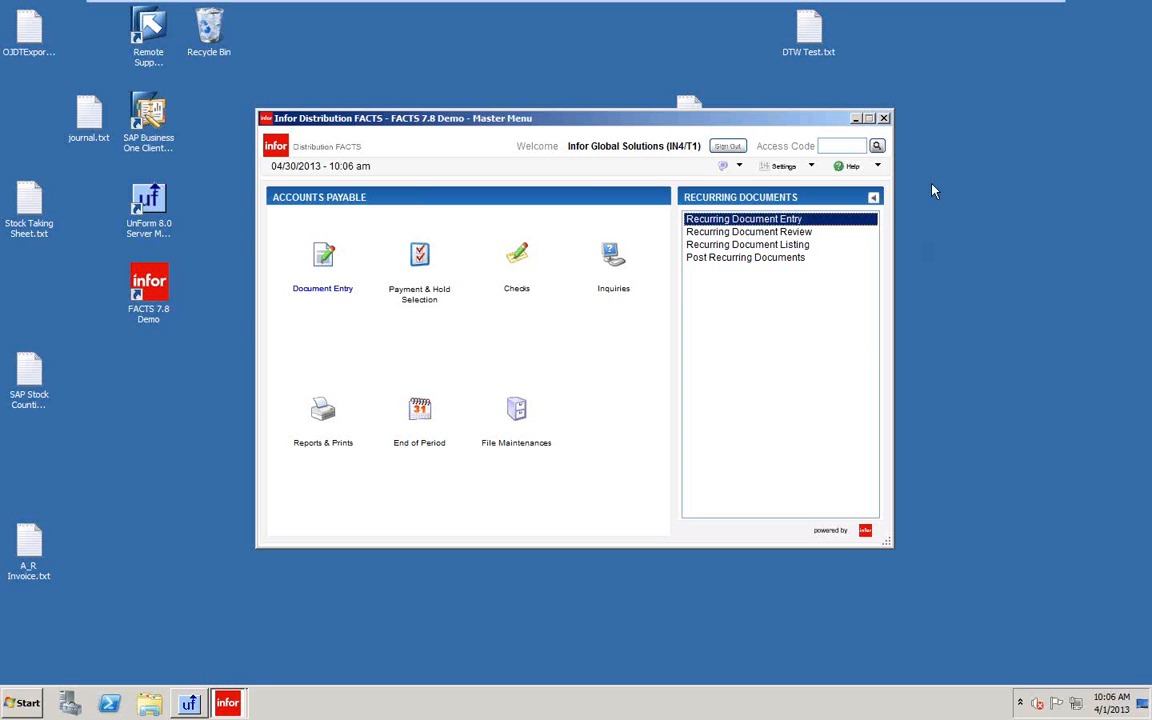
Open Recurring Document Entry and search its four recurring documents for vendors V103 and V118.
double_click(745, 220)
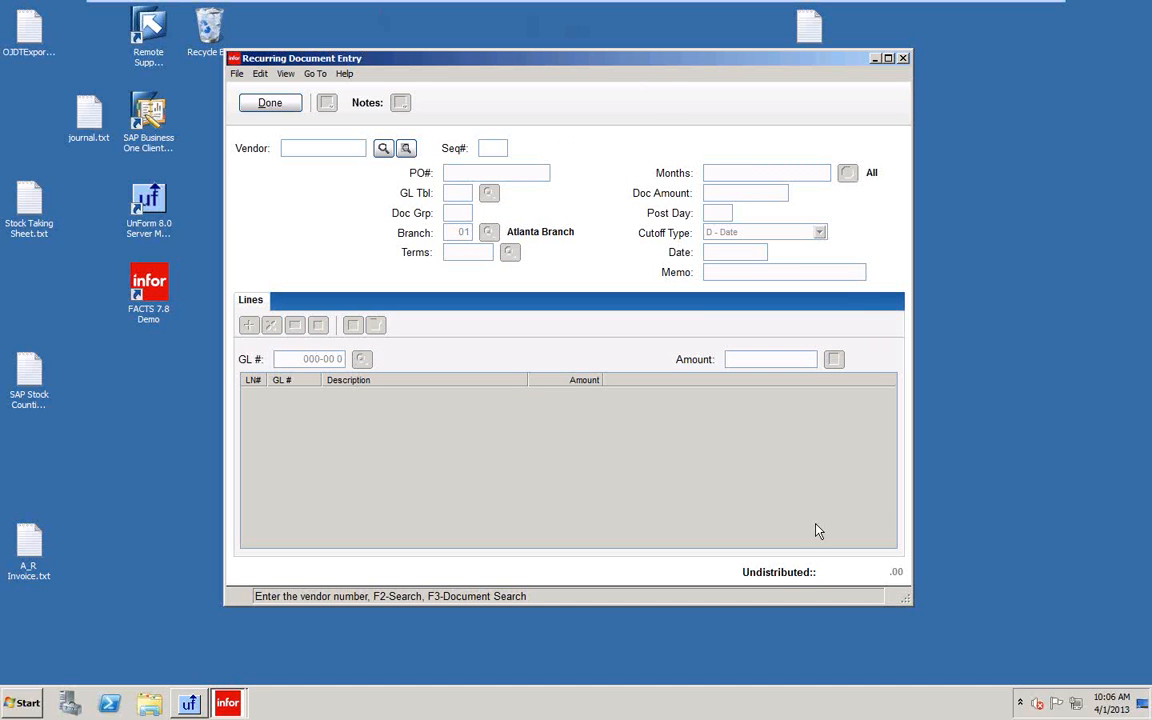
left_click(405, 148)
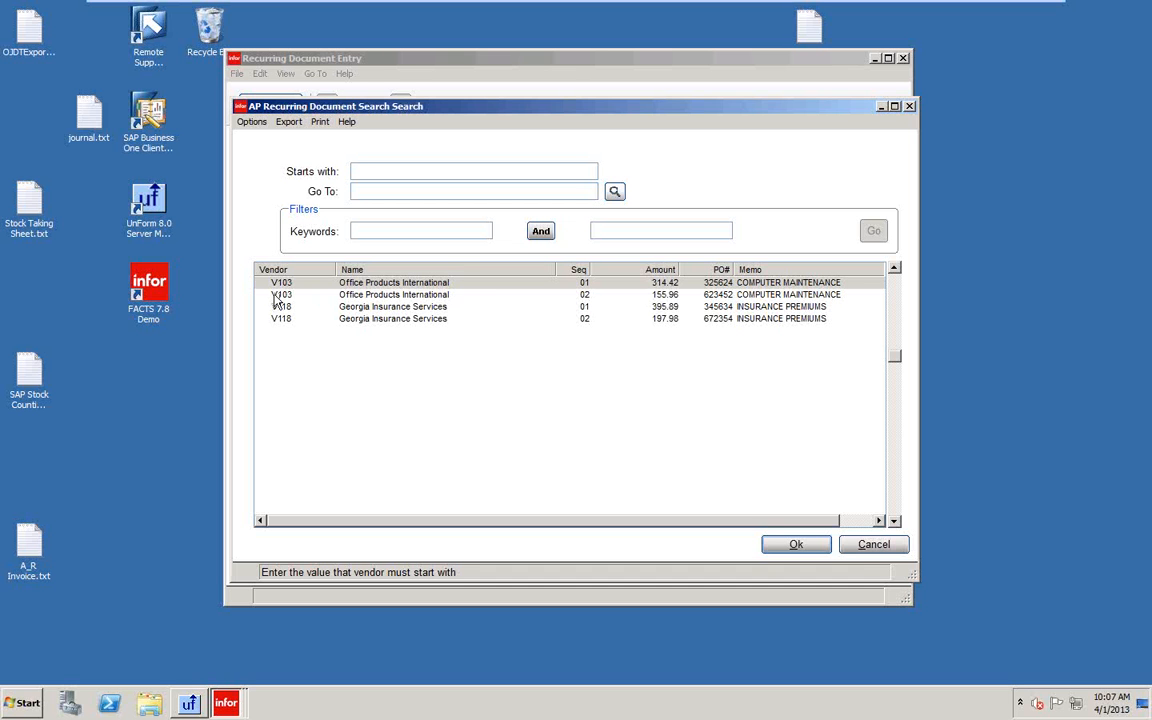
Load vendor V103's Seq 01 recurring document (314.42, computer maintenance, Office Expense 620-01-1).
left_click(575, 298)
left_click(543, 283)
left_click(796, 547)
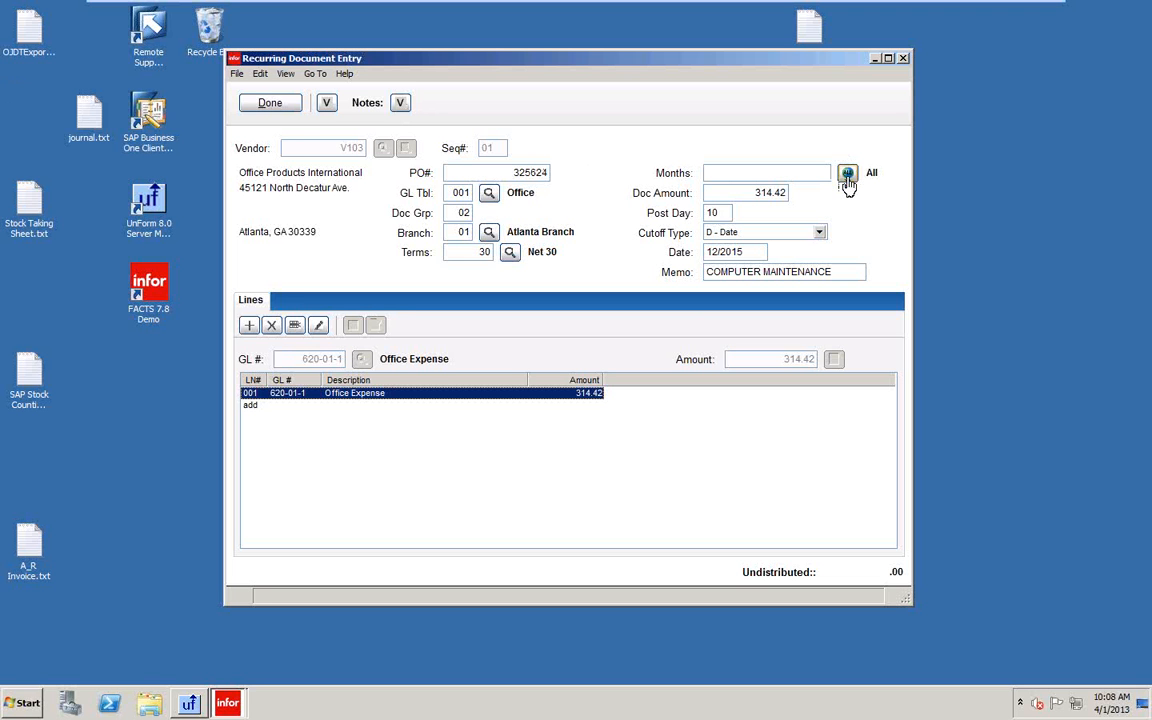
Try posting month entries such as 0104 and 0106, then leave Months blank.
left_click(734, 172)
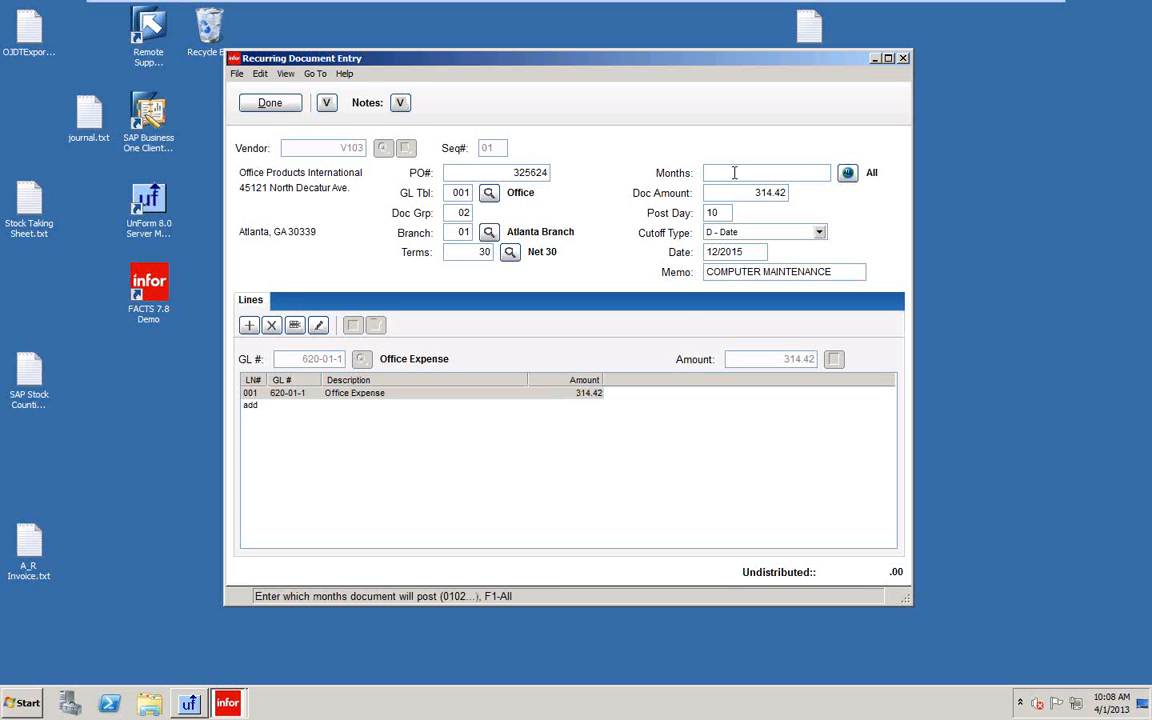
type("0104")
type("31040712")
key("BackSpace")
key("BackSpace")
key("BackSpace")
key("BackSpace")
key("BackSpace")
key("BackSpace")
key("BackSpace")
key("BackSpace")
type("0106")
key("BackSpace")
key("BackSpace")
key("BackSpace")
key("BackSpace")
type("12")
key("BackSpace")
key("BackSpace")
Replace the cutoff date 12/2015 with 12/2005.
left_click(758, 194)
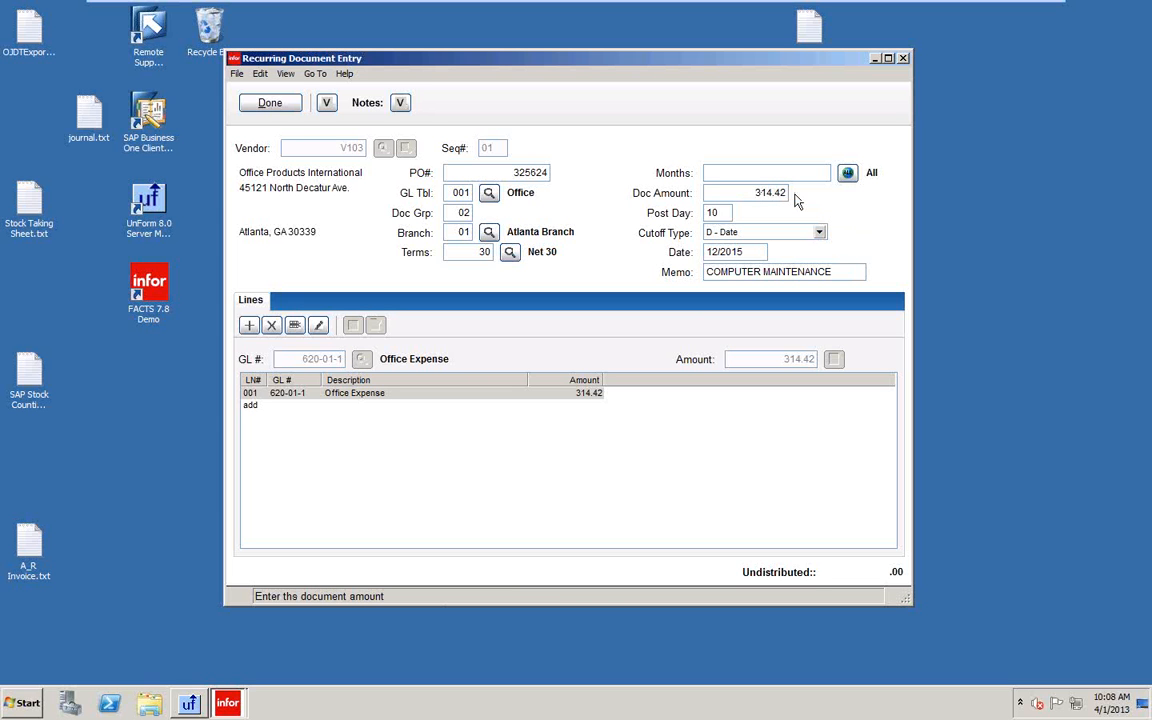
left_click(727, 214)
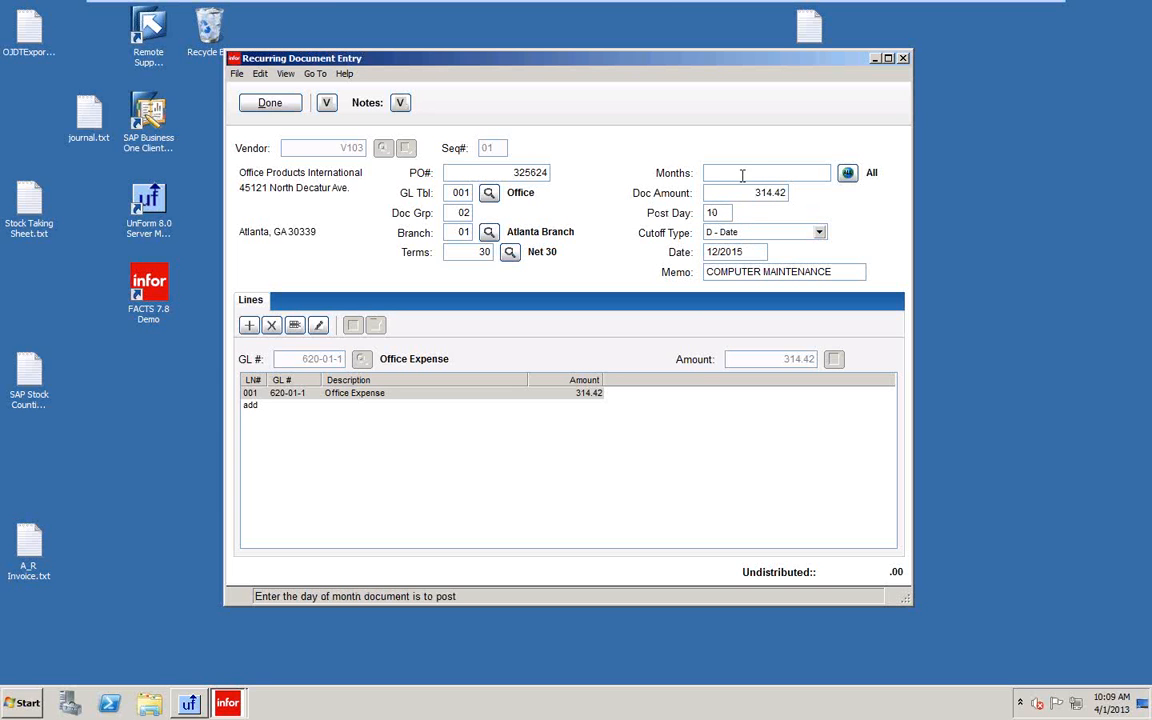
left_click(752, 251)
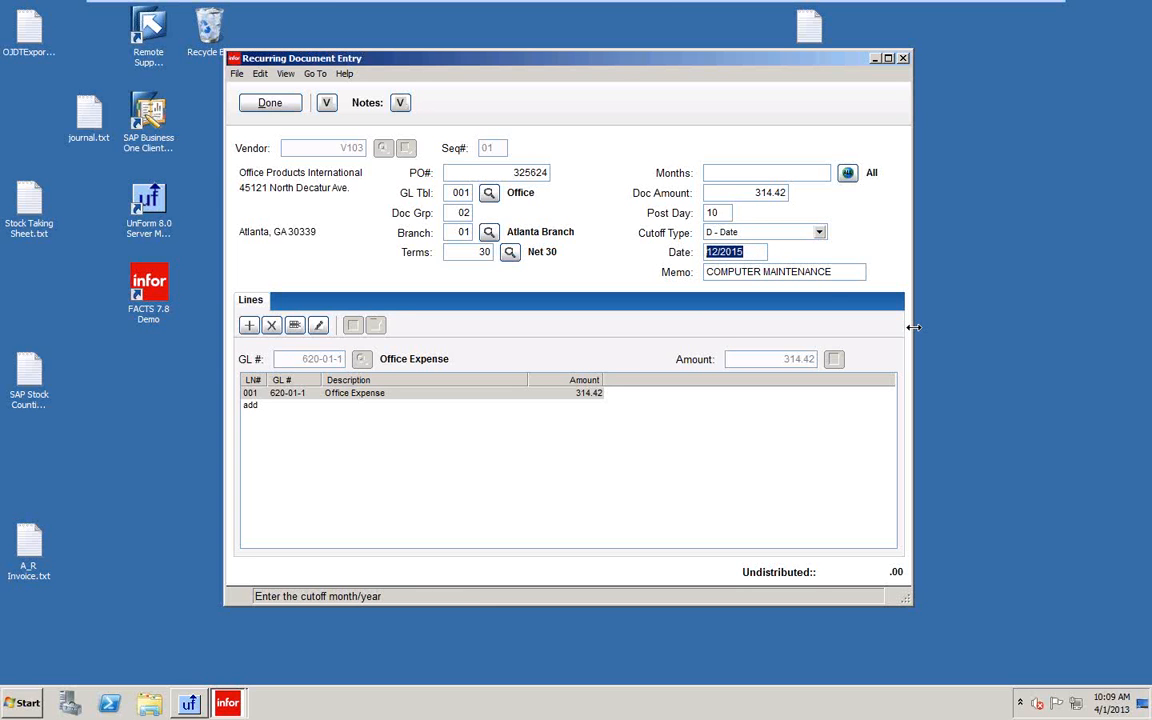
key("BackSpace")
type("12/")
type("200")
type("5")
key("Tab")
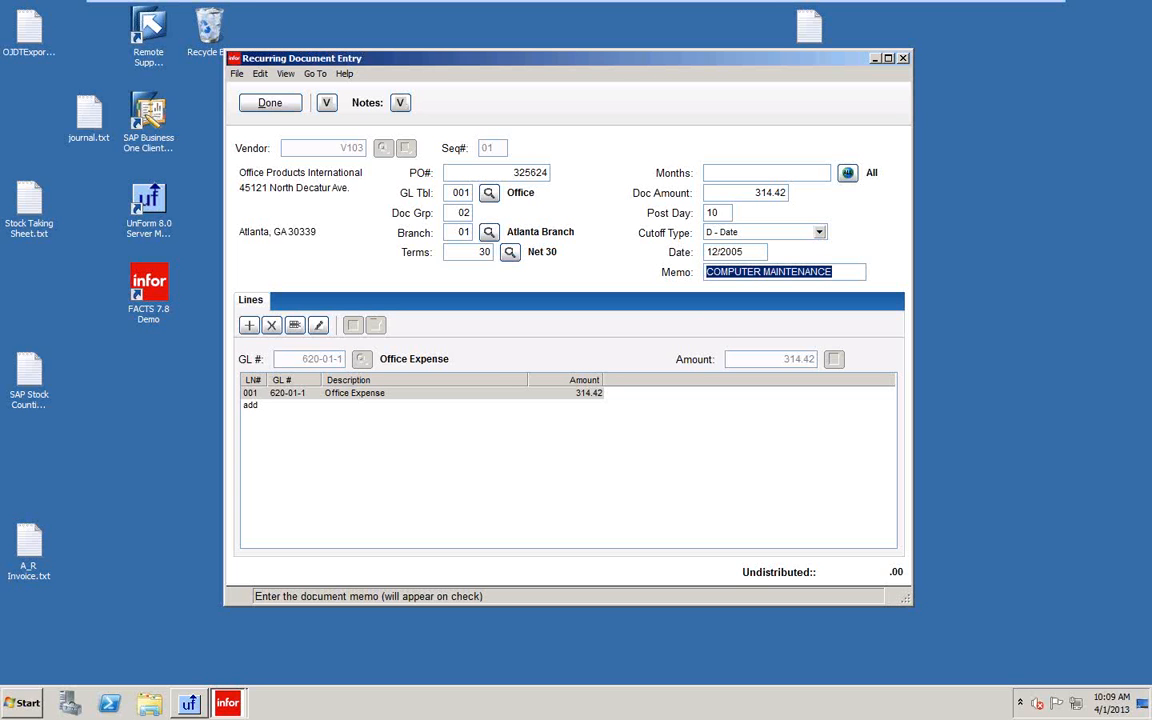
left_click(819, 234)
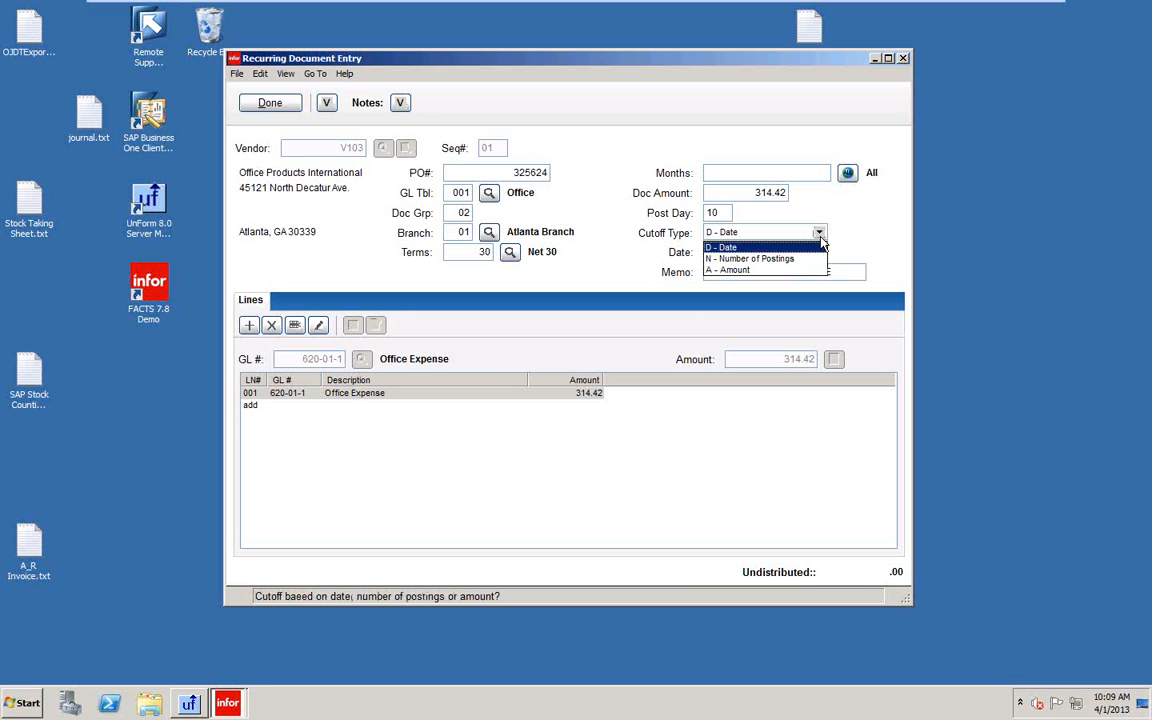
Switch cutoff type to N - Number of Postings with 36 postings, save, and close.
left_click(745, 258)
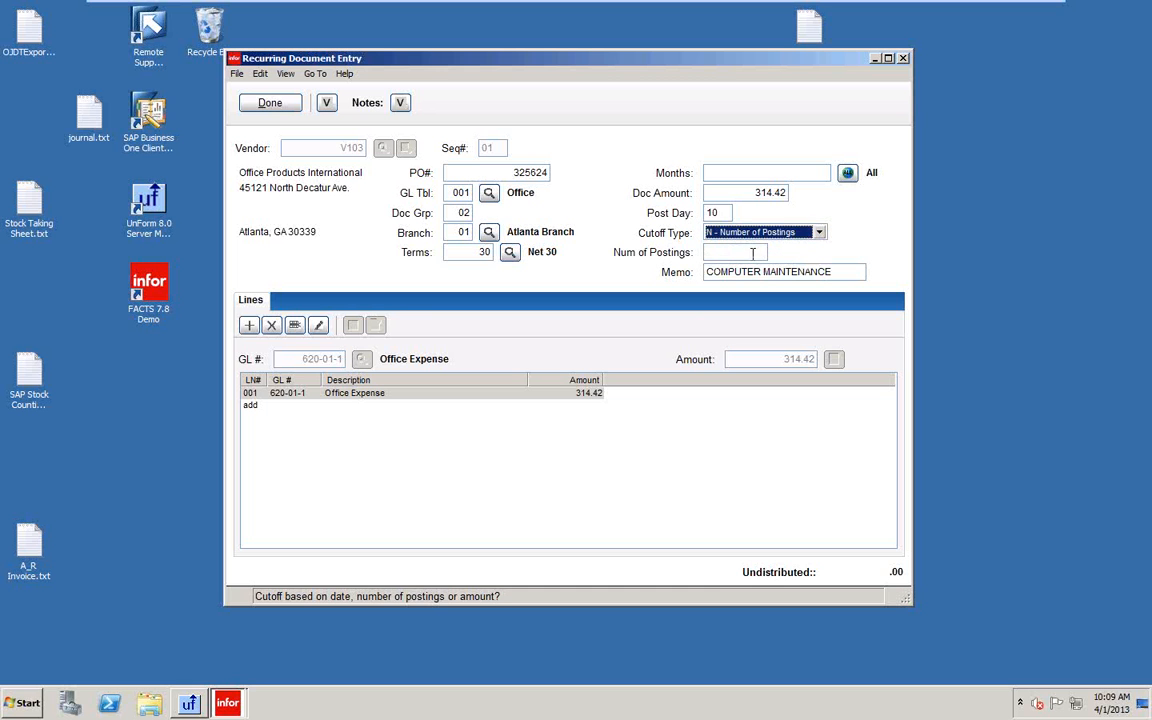
left_click(748, 251)
type("36")
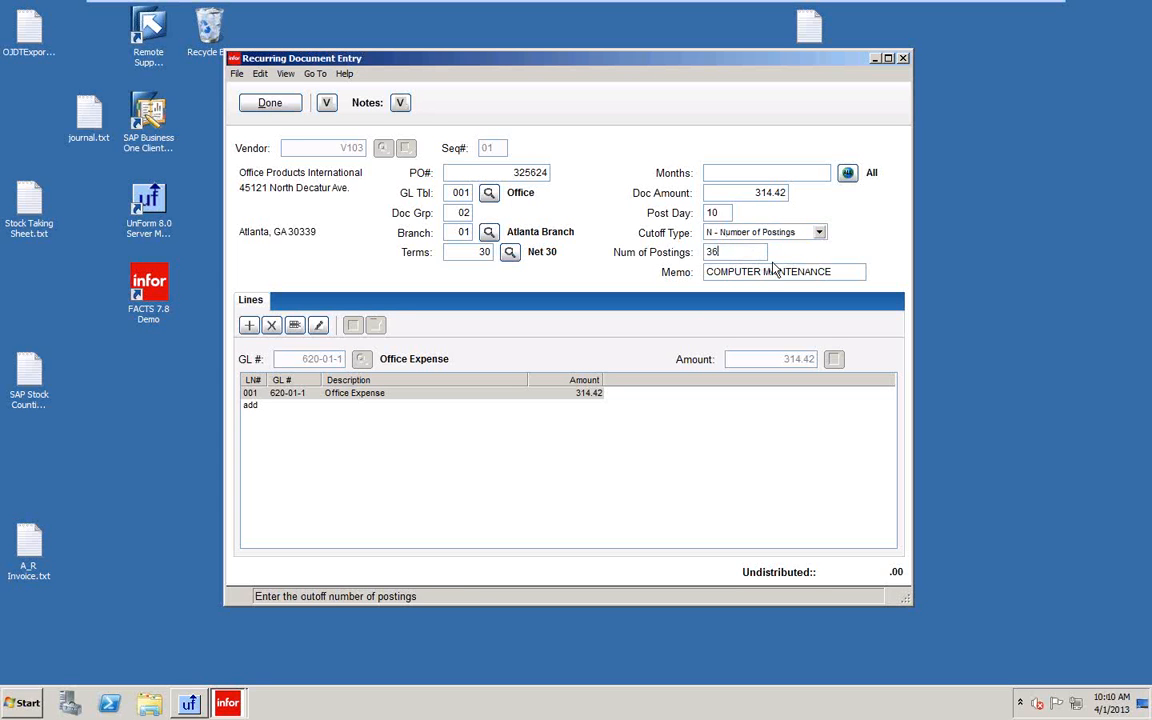
left_click_drag(723, 251, 690, 243)
left_click(273, 108)
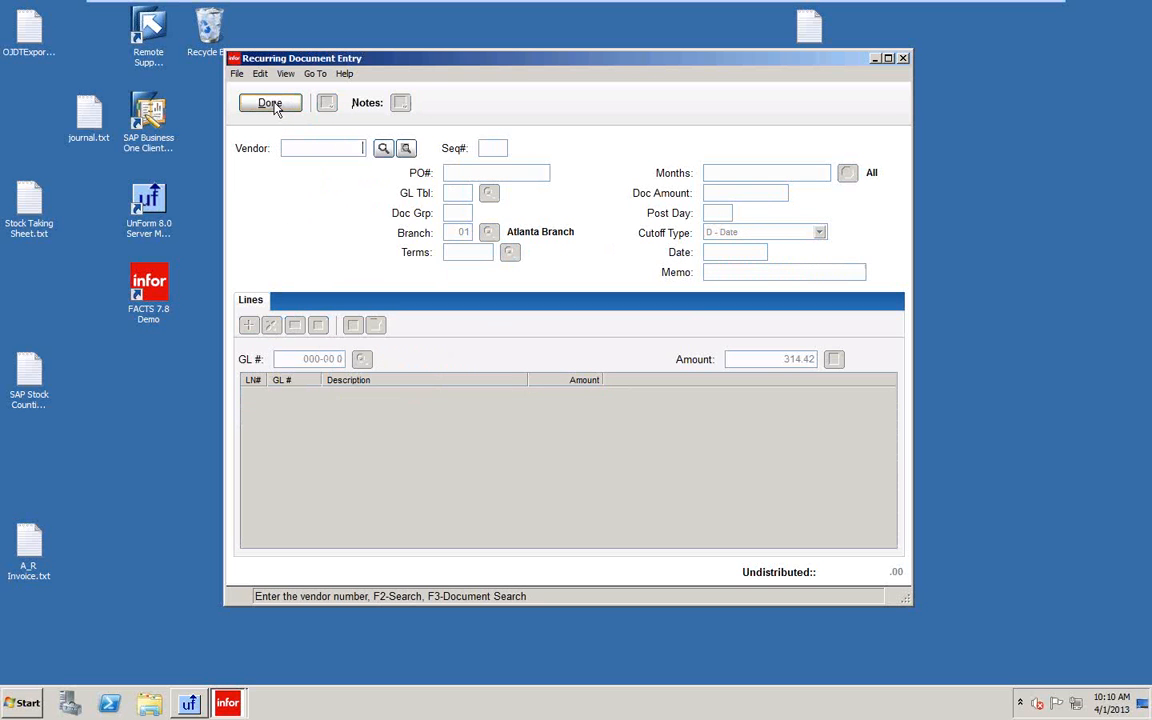
left_click(270, 104)
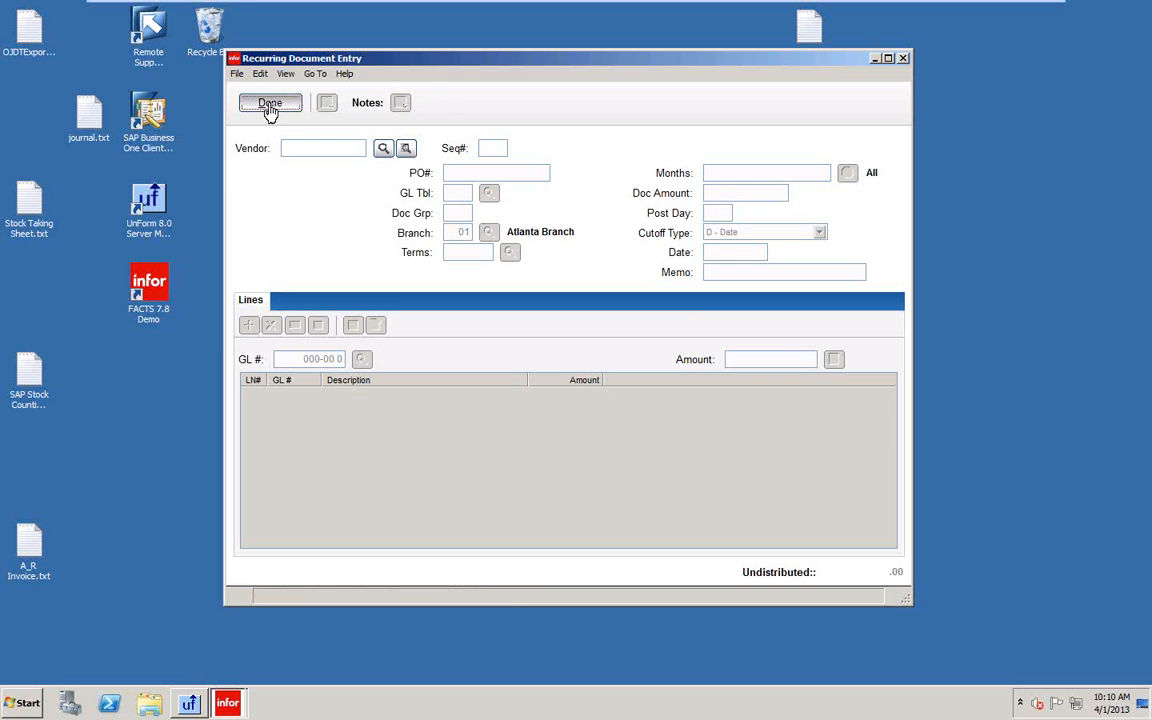
Pick vendor V113 Atlanta Crane & Hoists in Document Adjustment Entry, then close it.
left_click(322, 262)
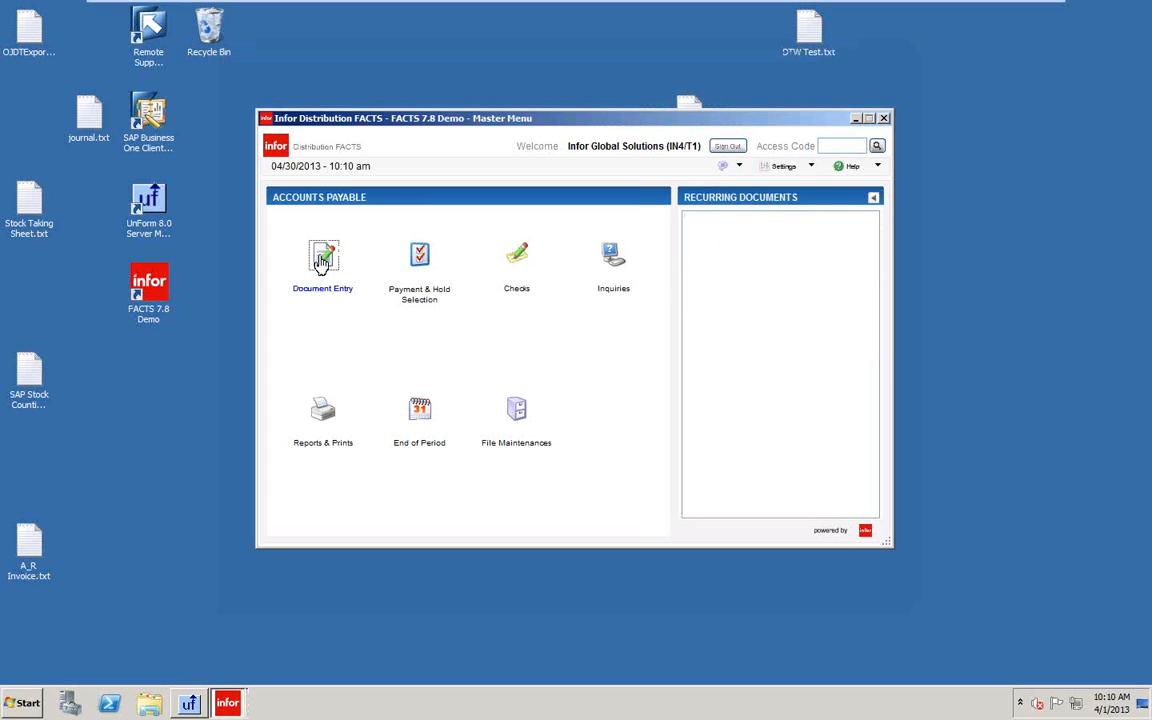
left_click(747, 220)
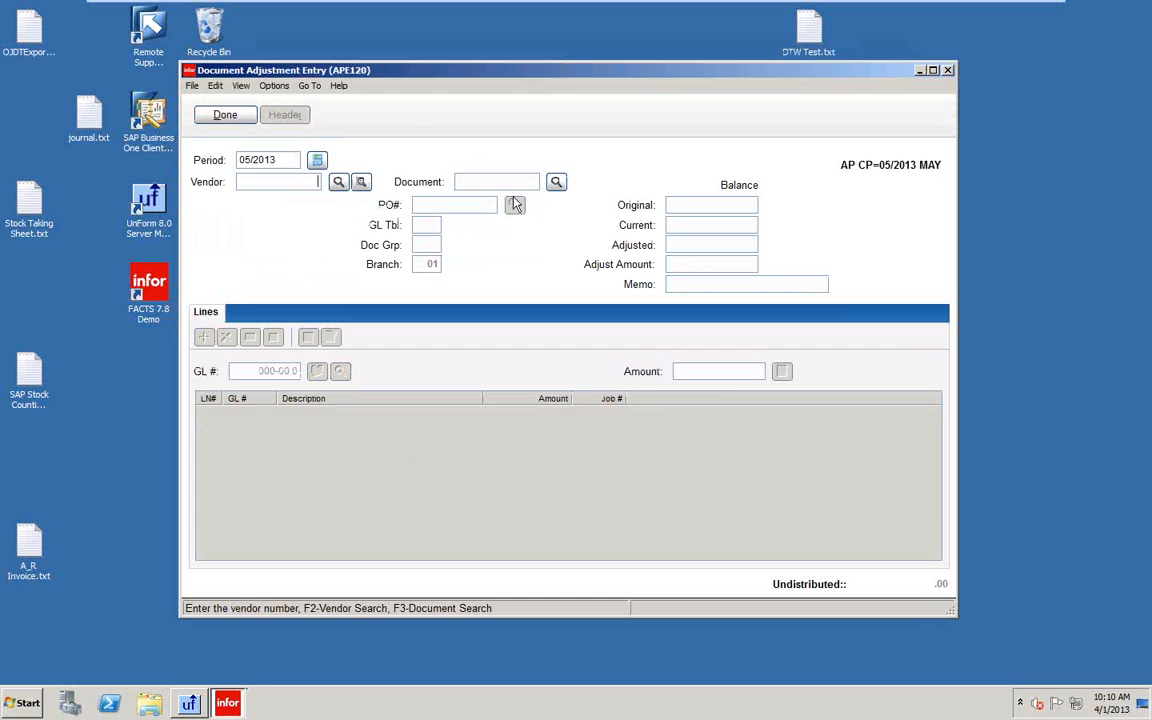
left_click(339, 184)
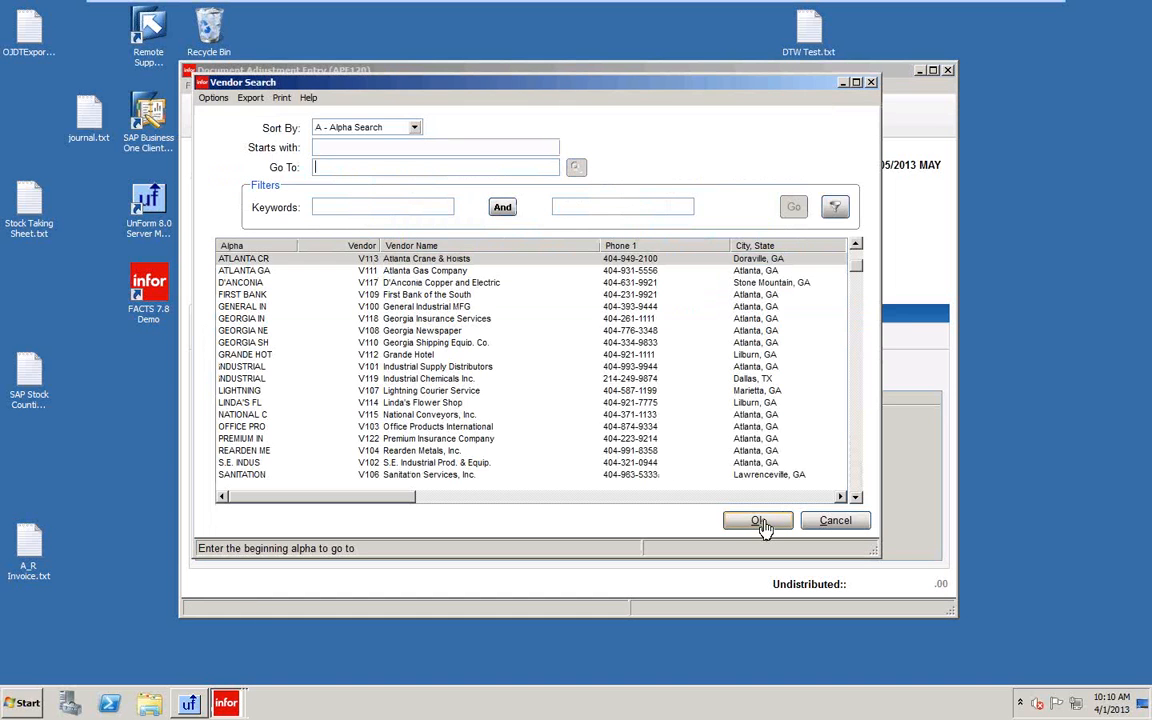
left_click(760, 521)
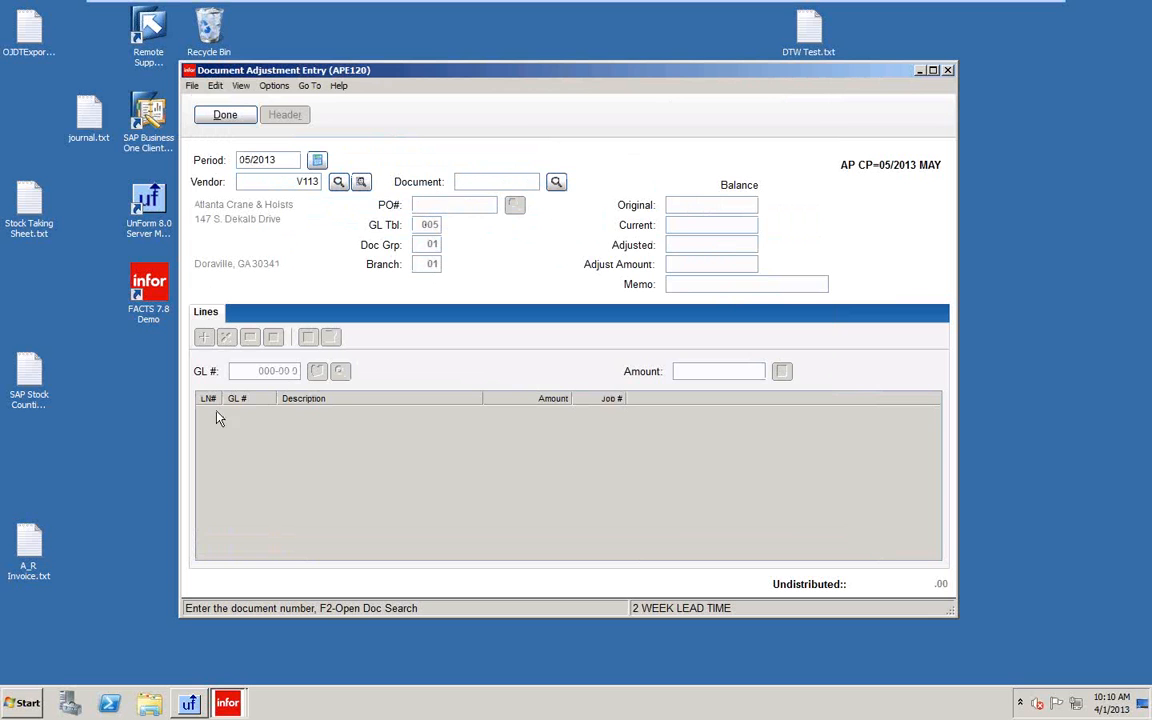
left_click(230, 116)
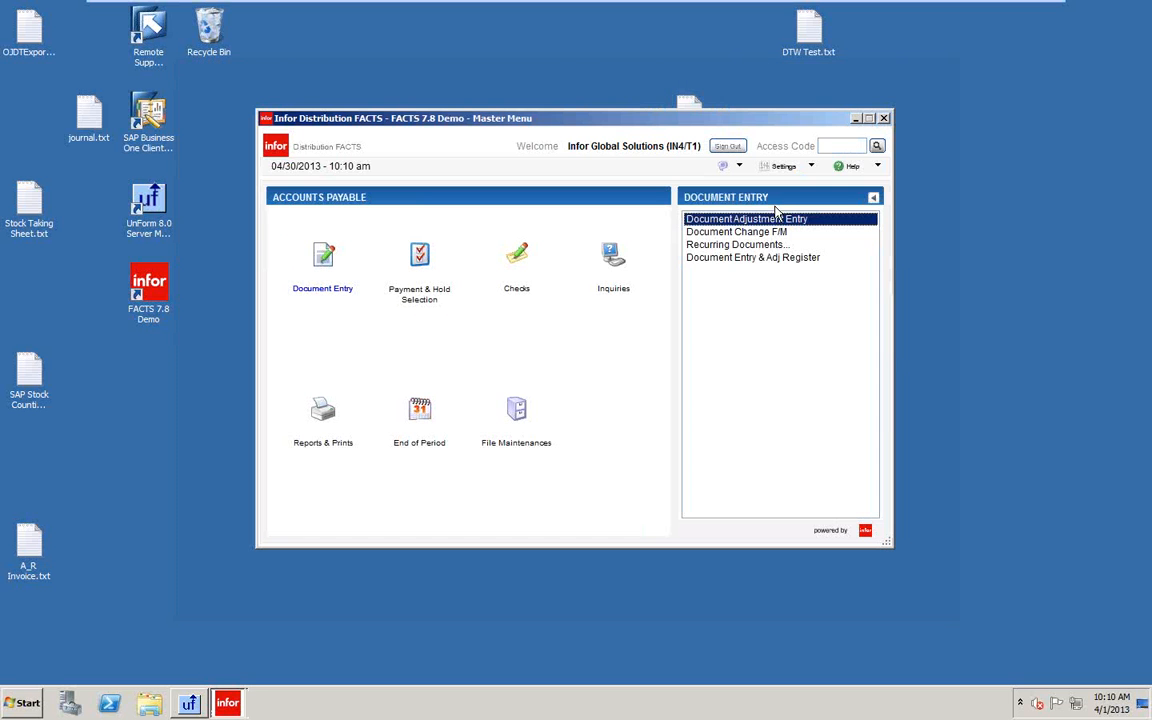
Reload recurring document V103 Seq 01, confirm its 36-posting cutoff, and close Recurring Document Entry.
double_click(705, 246)
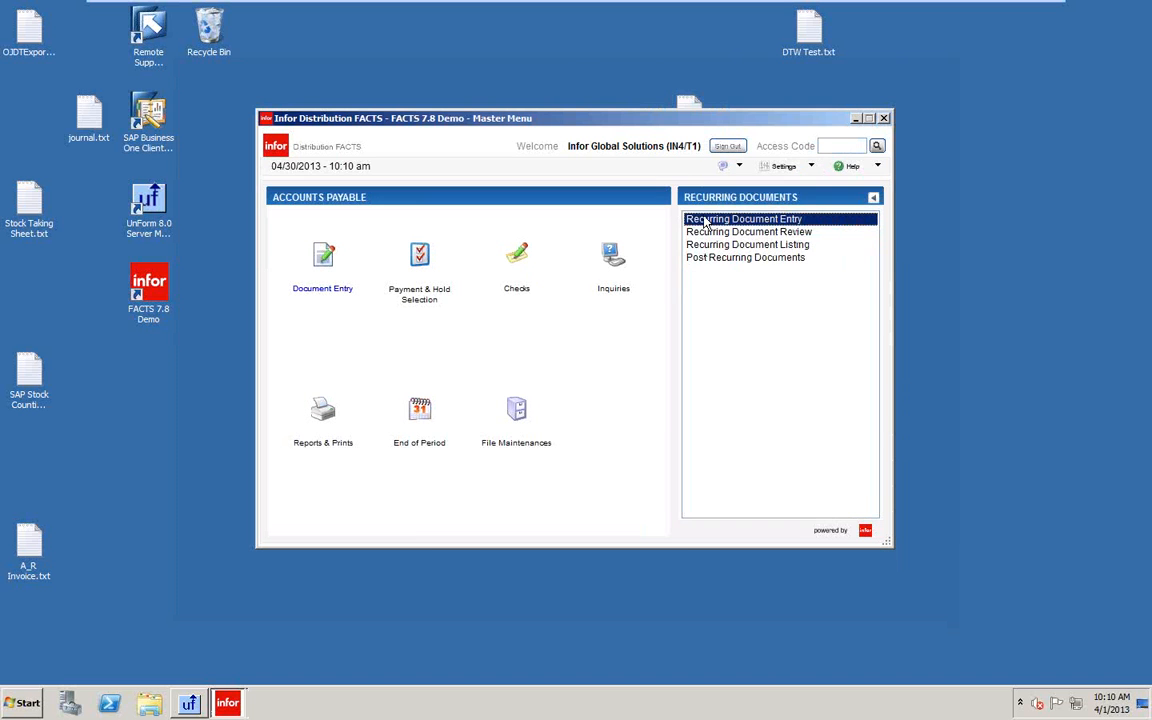
double_click(705, 221)
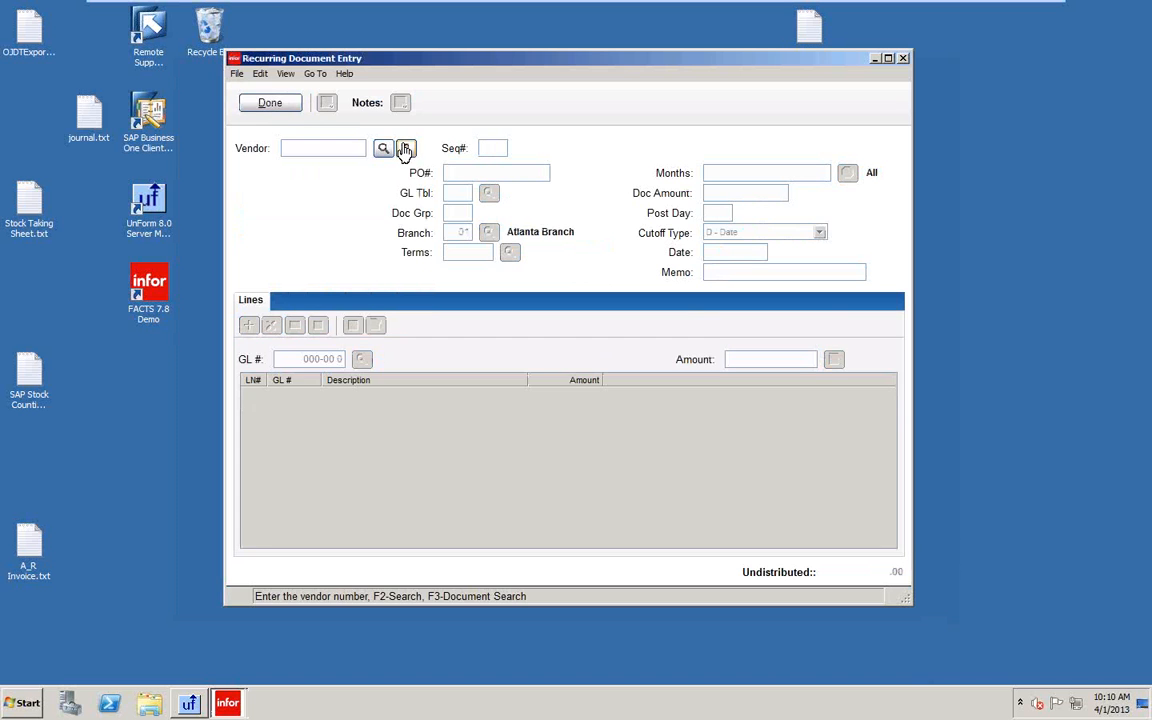
left_click(405, 148)
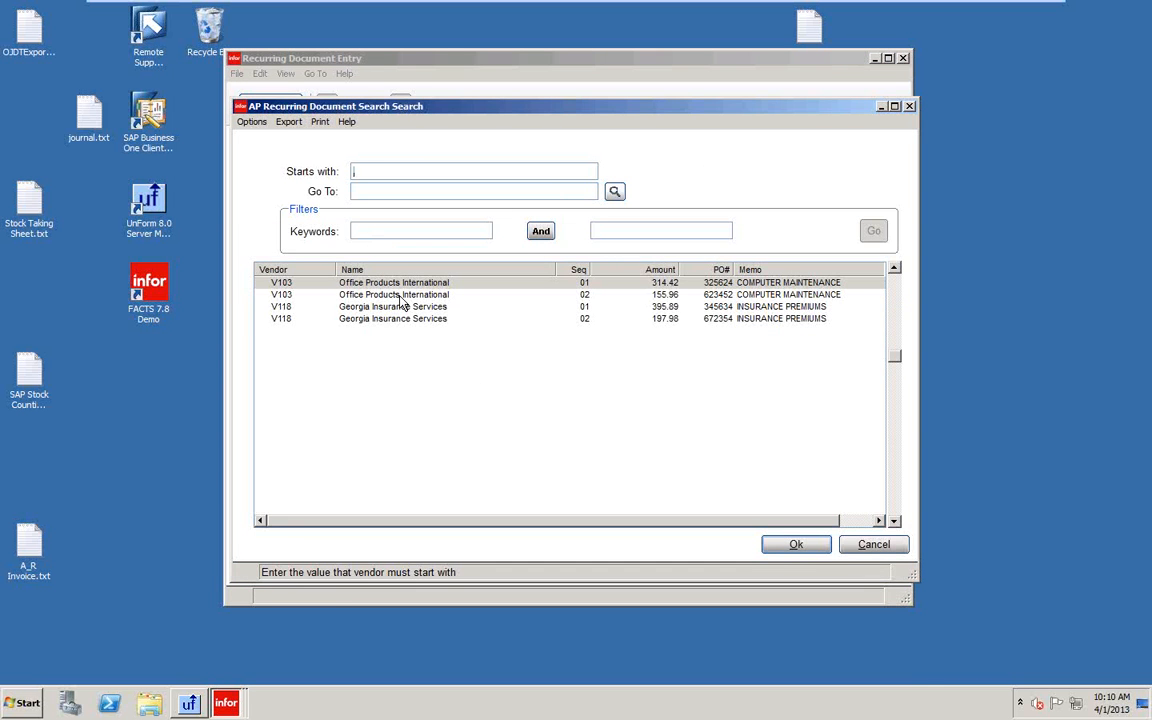
left_click(795, 544)
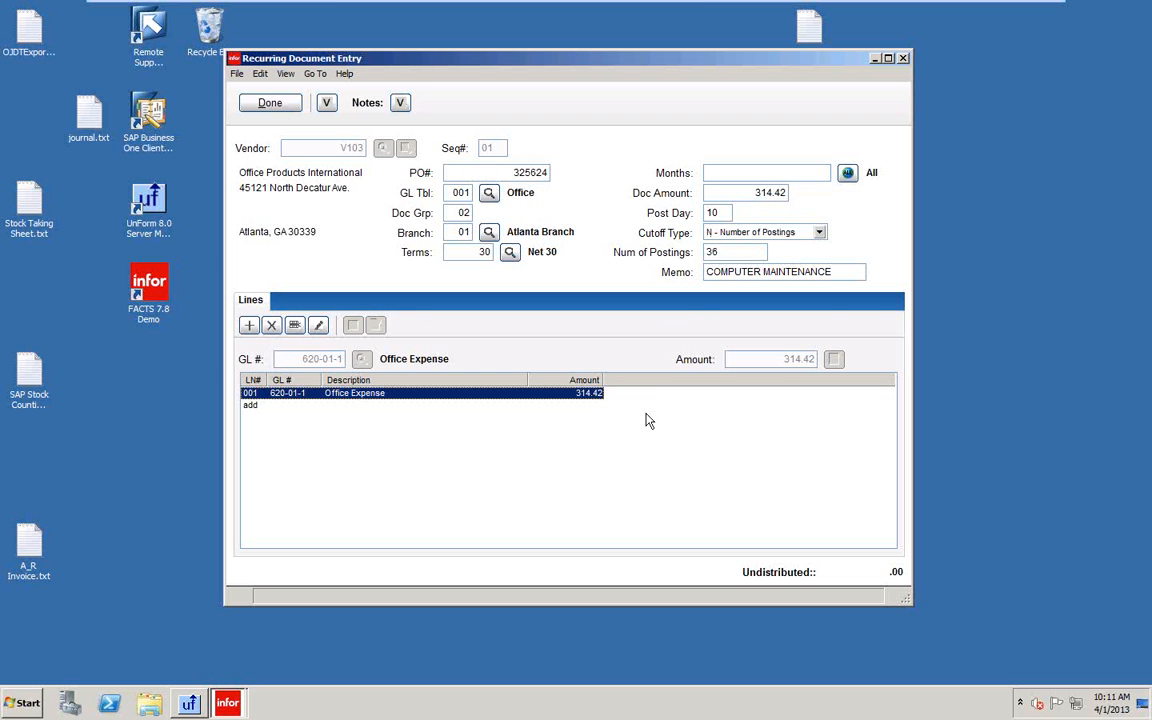
left_click(275, 110)
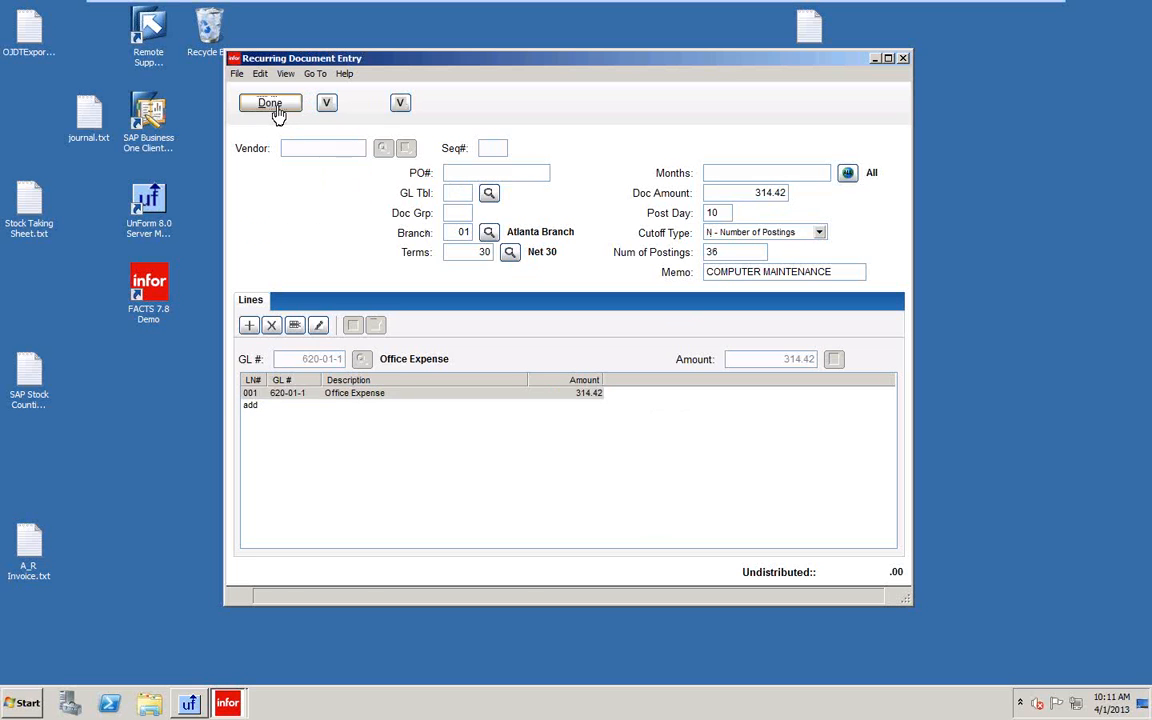
left_click(277, 111)
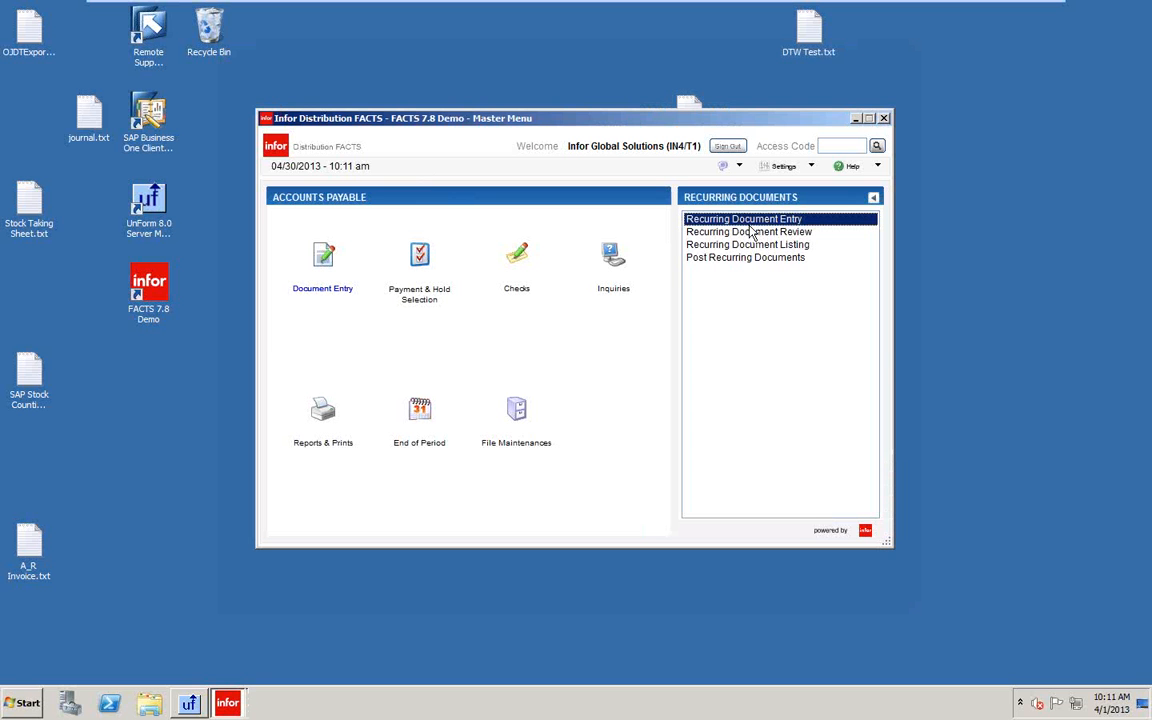
Open Recurring Document Review (APE140) from the Recurring Documents list.
left_click(751, 233)
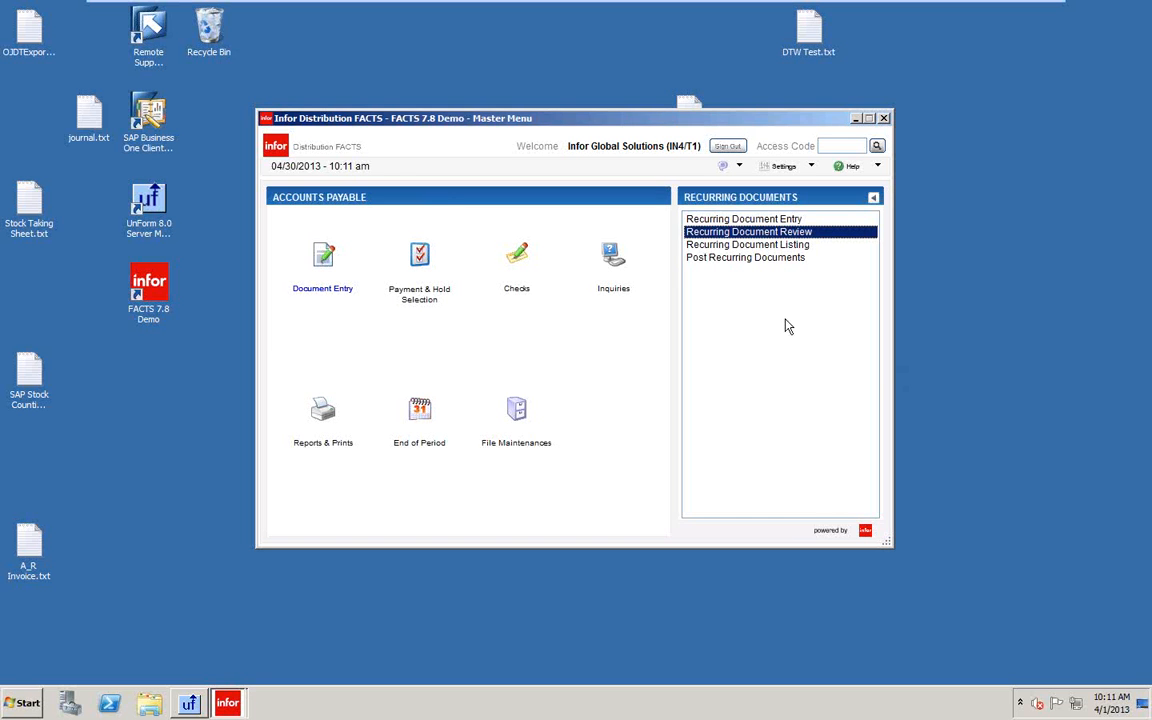
key("Return")
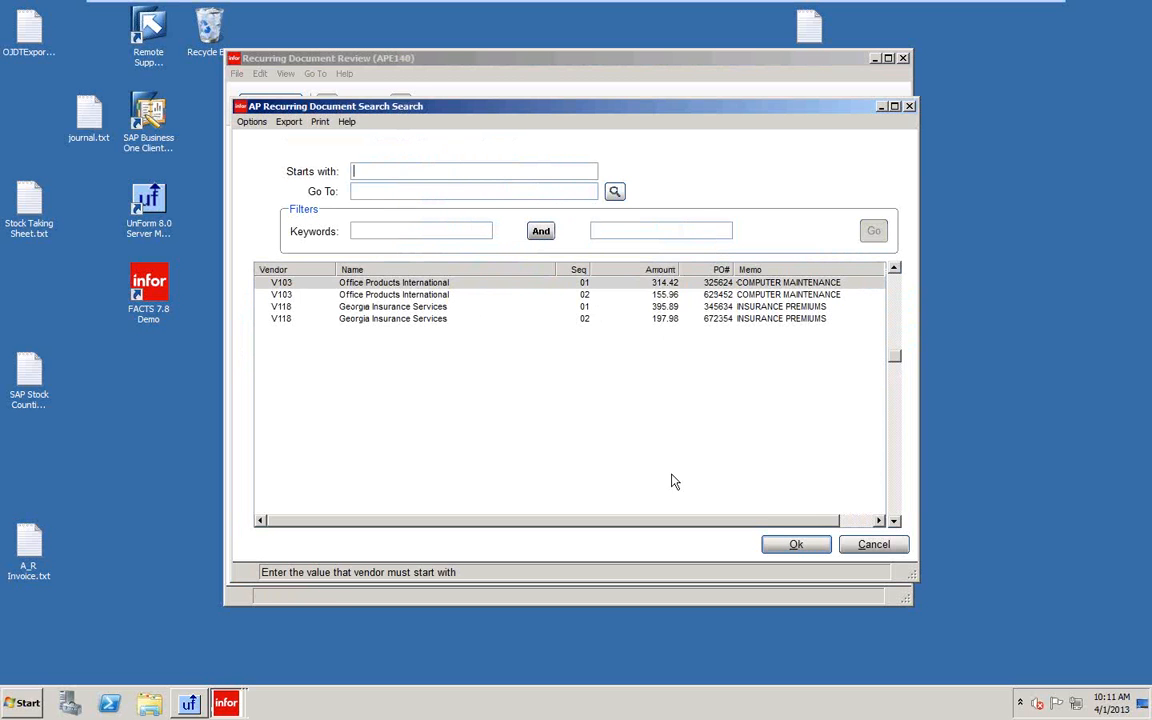
Load V103 sequence 01 (314.42, computer maintenance, 36 postings) into the review screen.
left_click(792, 544)
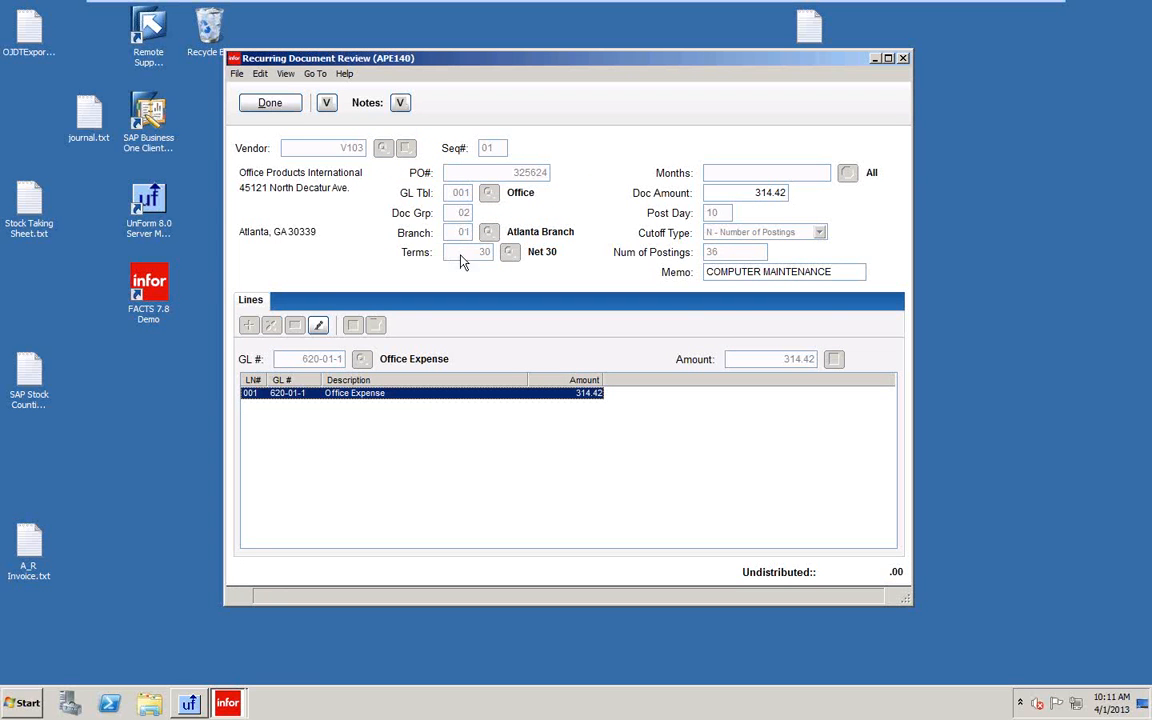
Change the V103-01 document amount from 314.42 to 325.00 and select line 001 Office Expense.
left_click(753, 272)
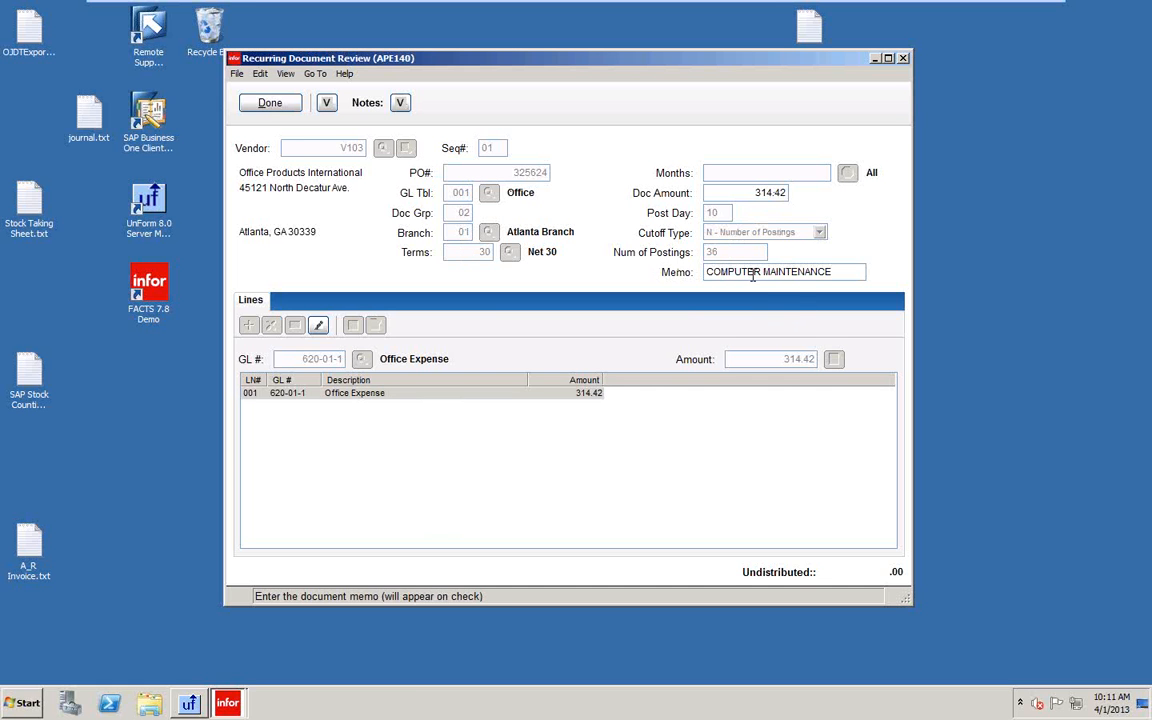
left_click(754, 195)
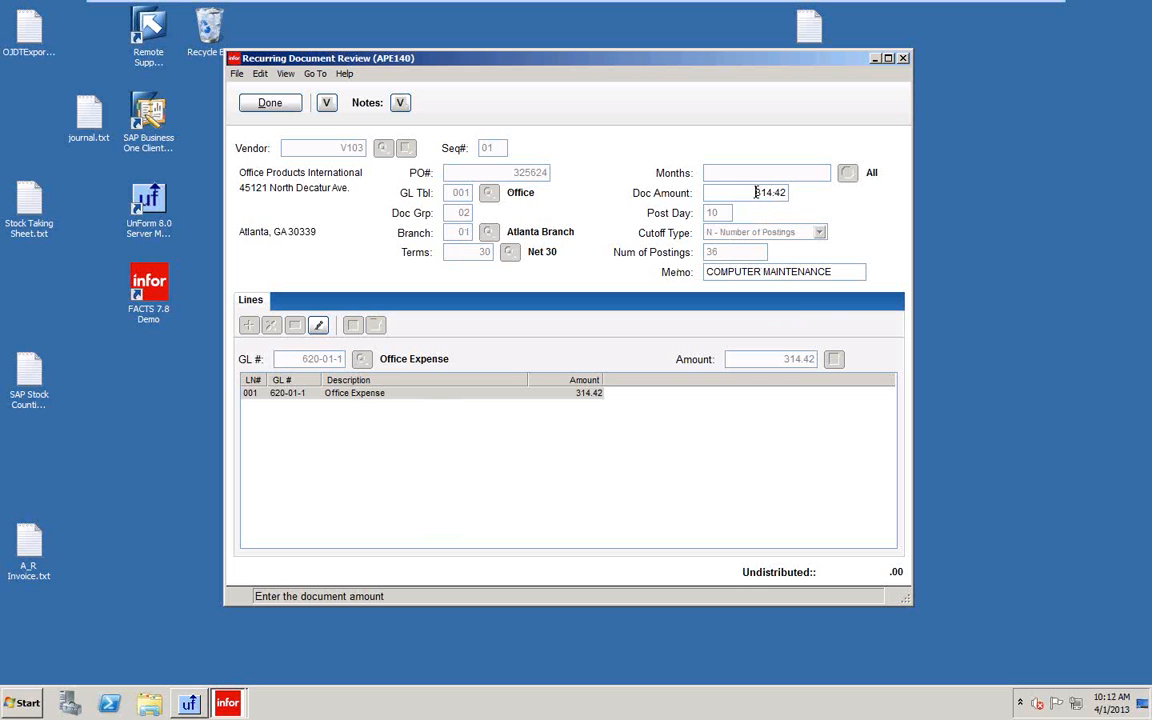
left_click_drag(756, 192, 884, 212)
type("325")
key("Tab")
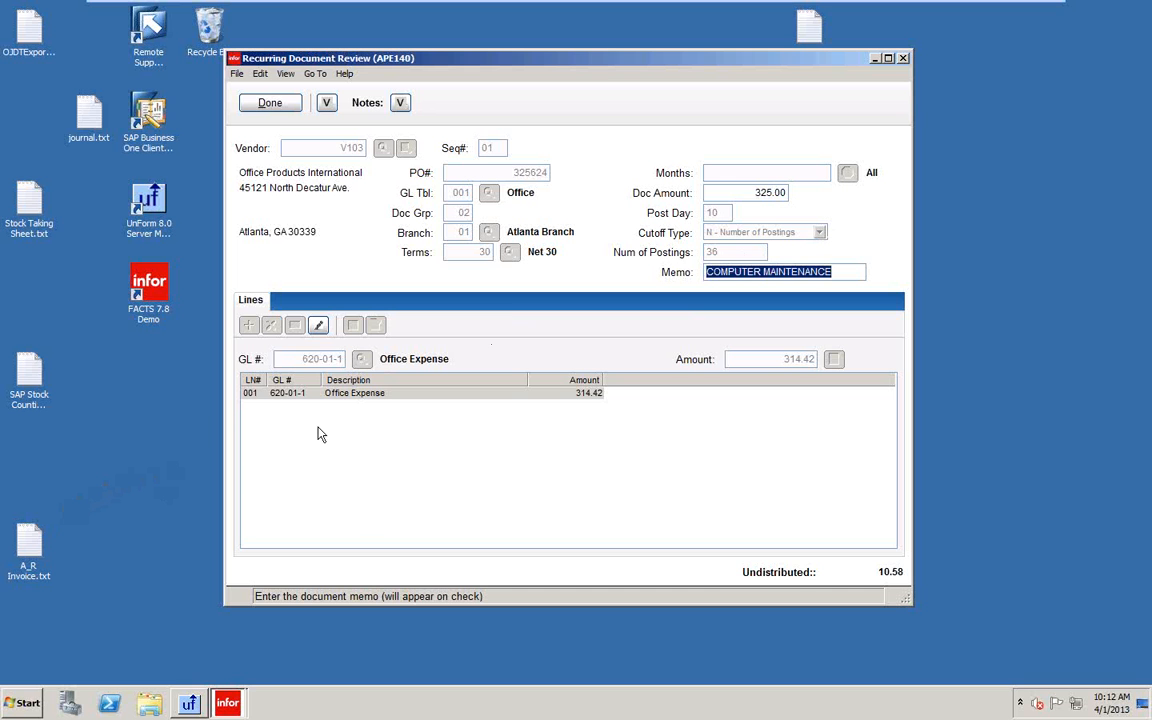
left_click(355, 395)
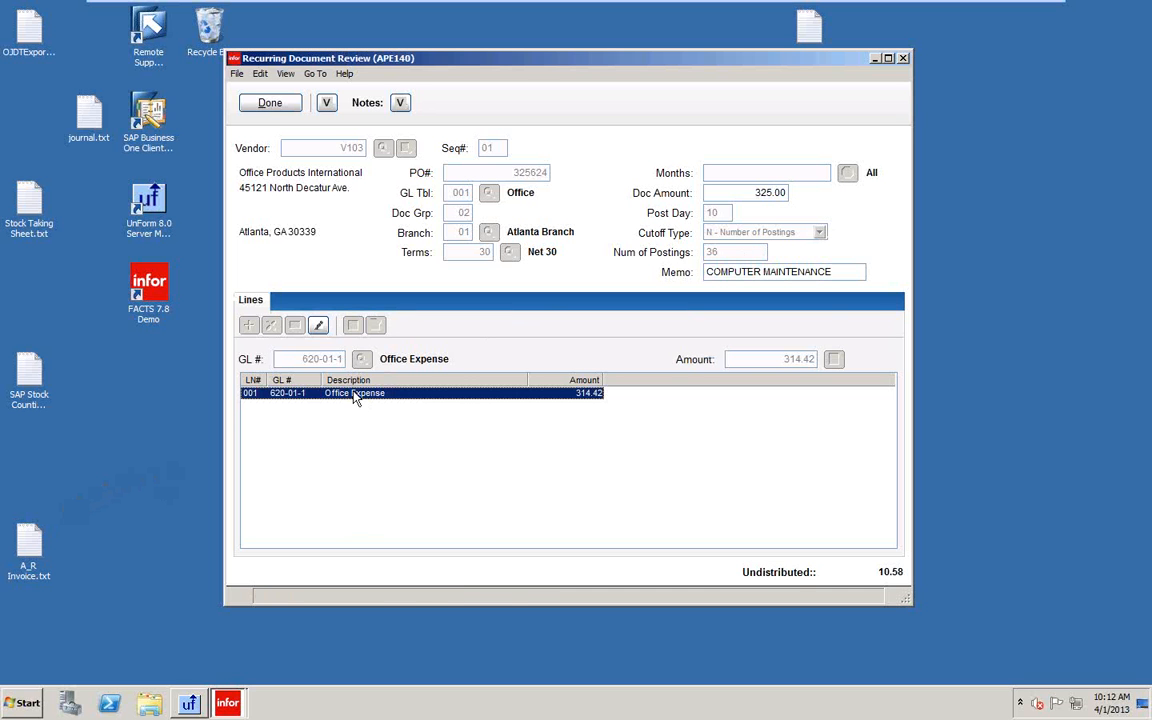
Set line 001 Office Expense to 325.00, save the V103-01 document, and close the review.
double_click(355, 395)
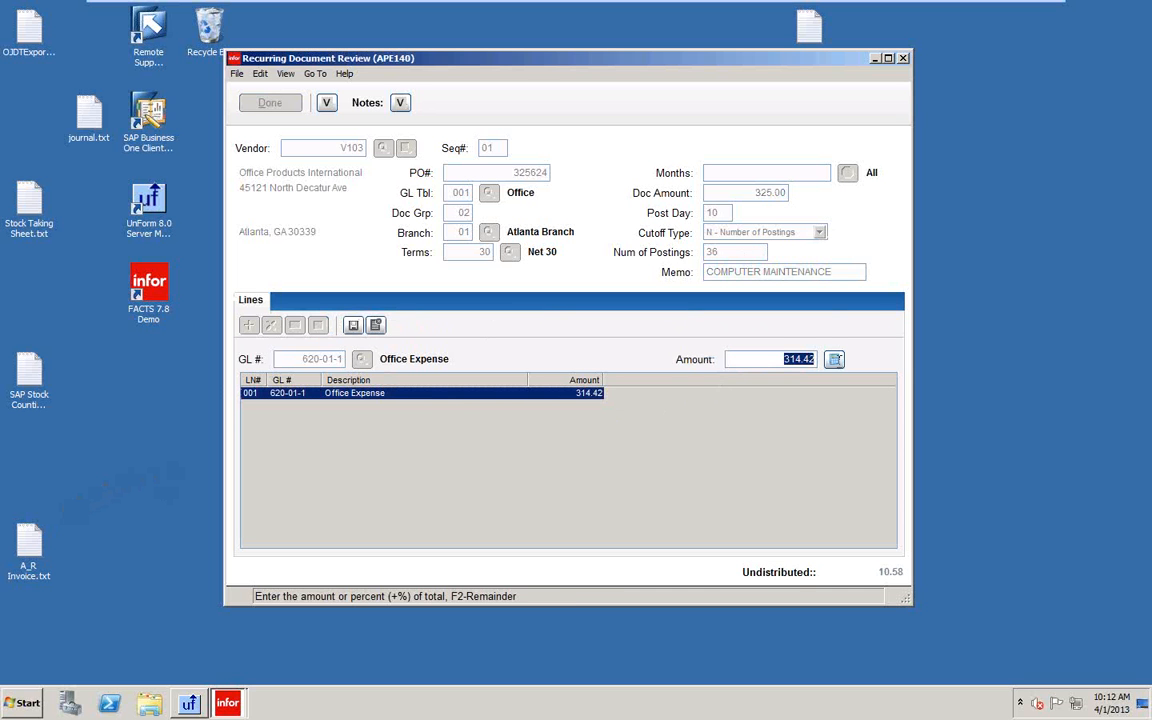
type("325")
key("Return")
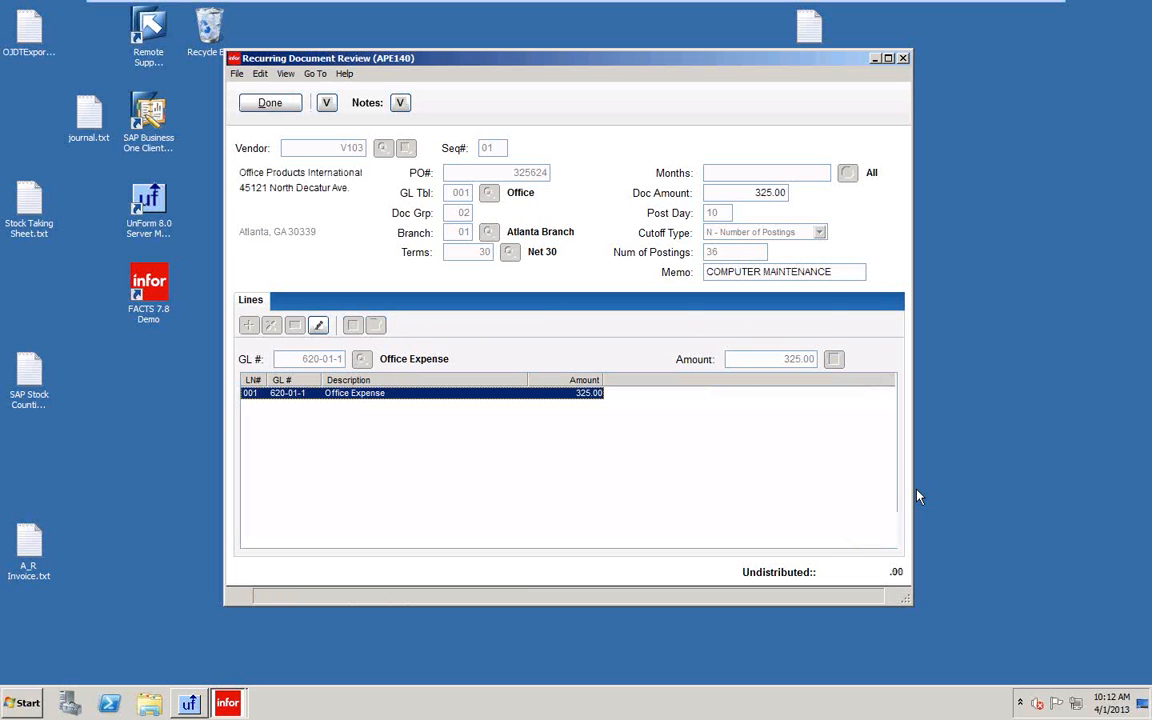
left_click(268, 105)
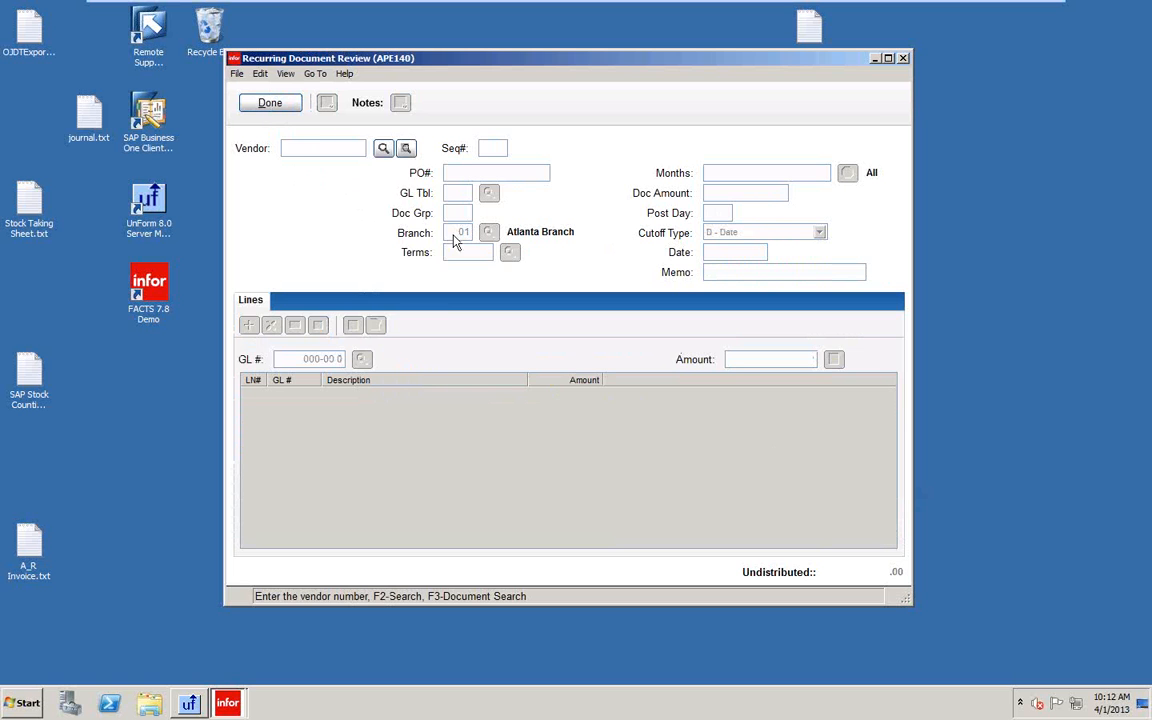
left_click(268, 105)
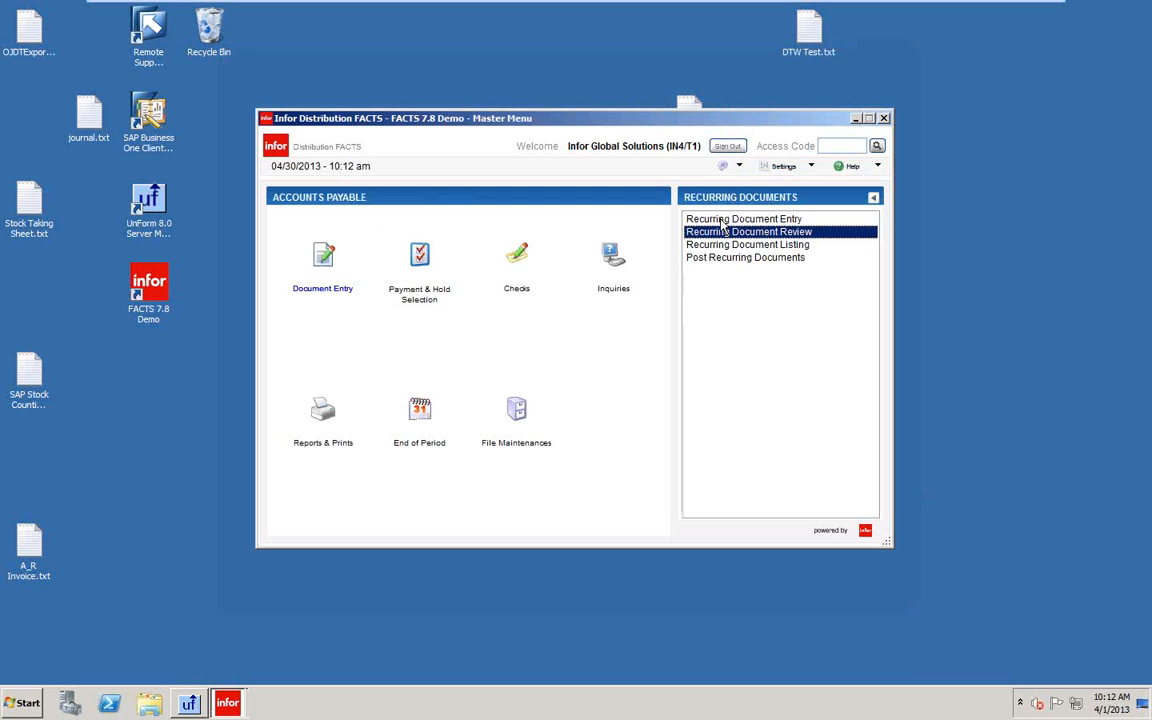
key("Return")
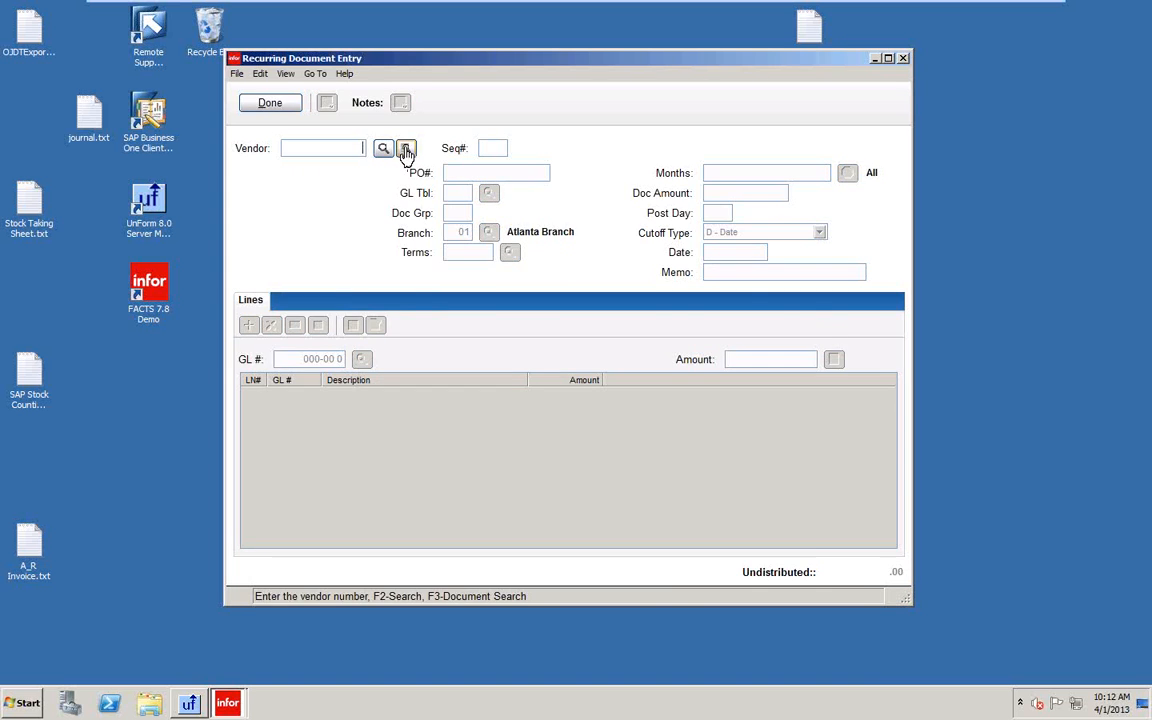
left_click(405, 148)
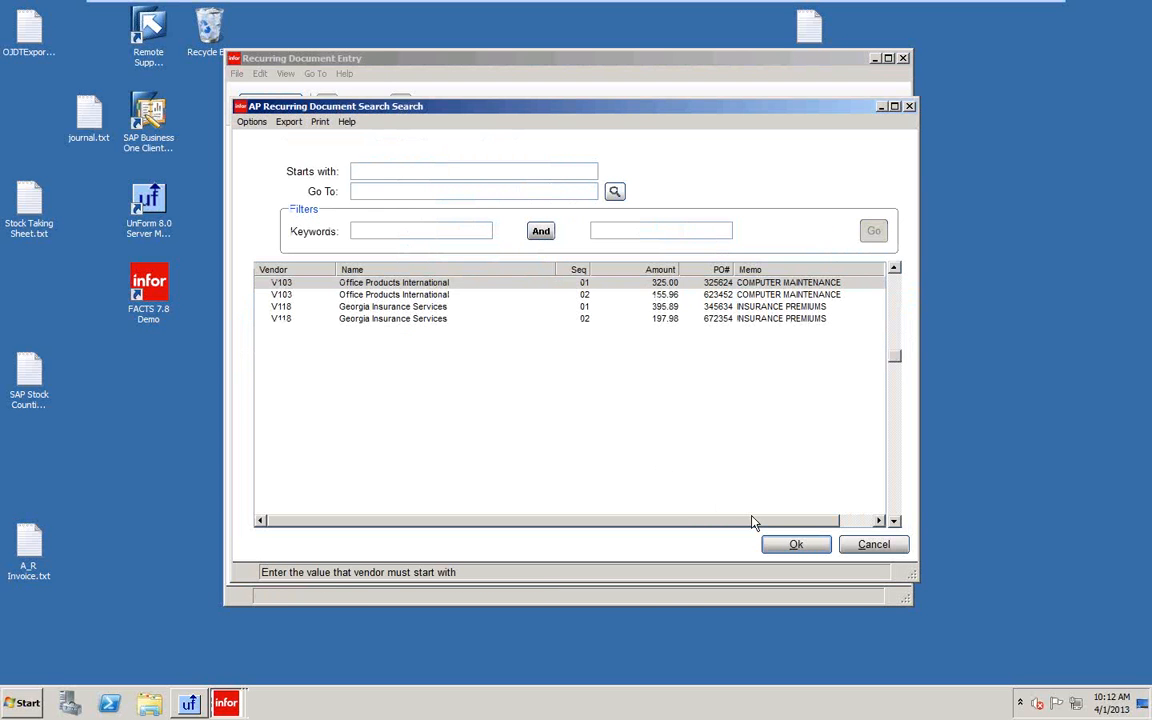
left_click(798, 547)
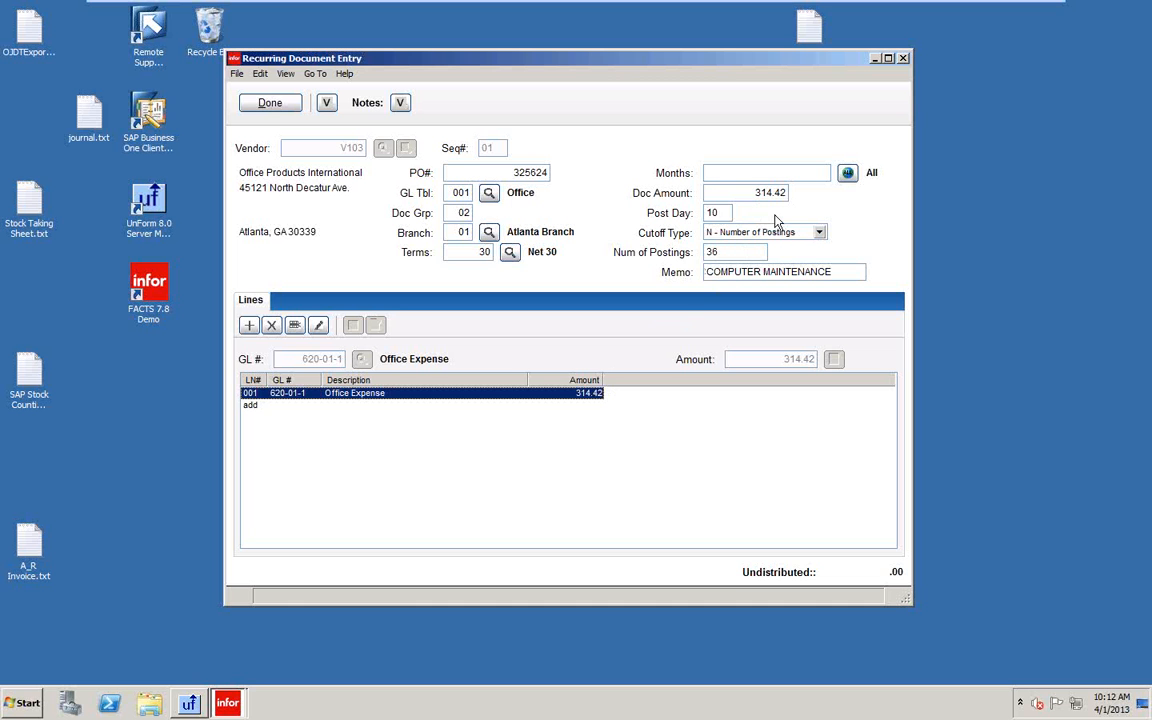
left_click(279, 104)
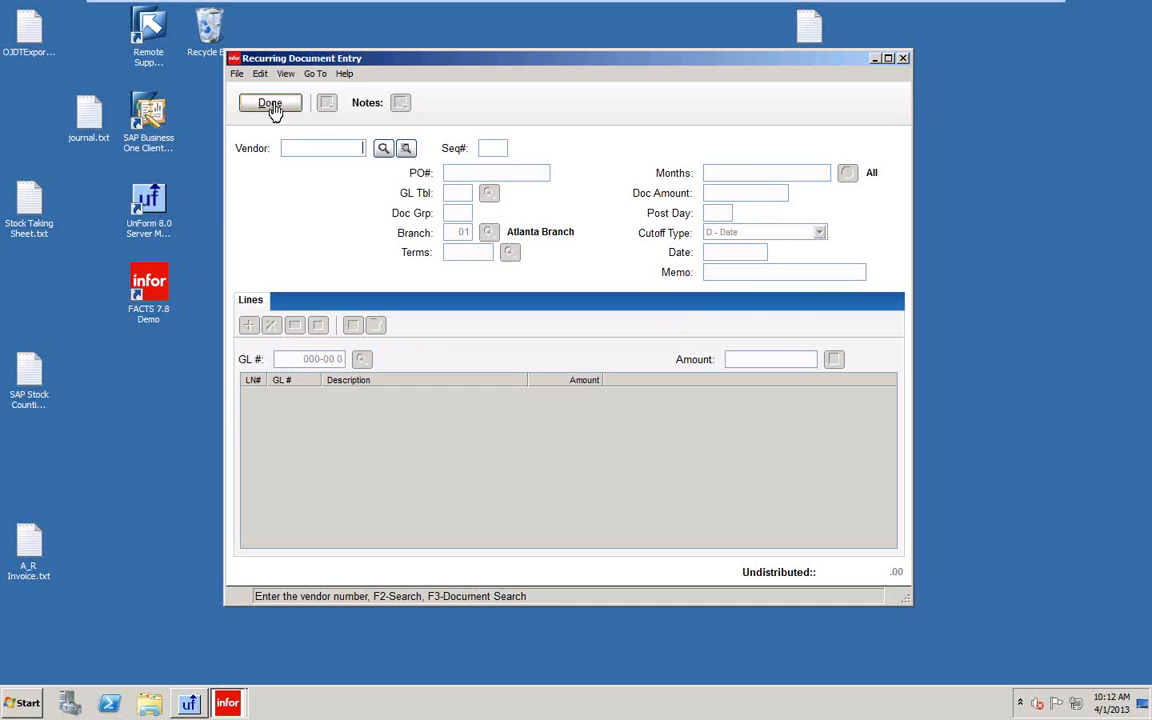
left_click(272, 104)
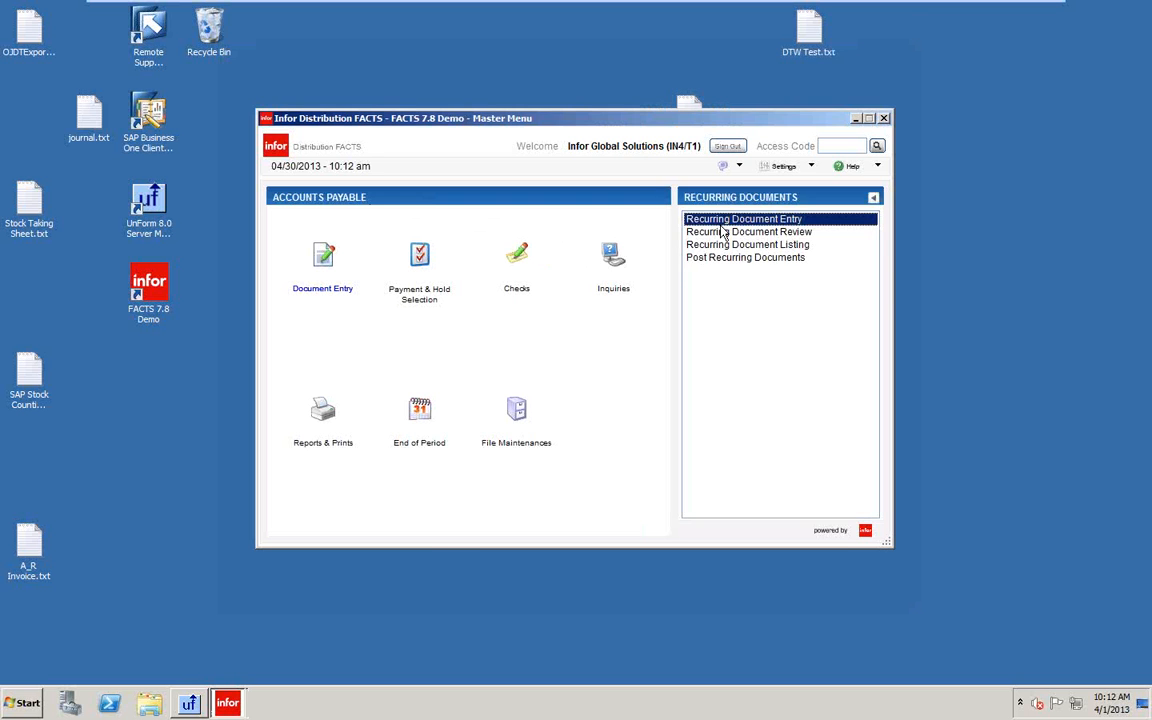
left_click(722, 232)
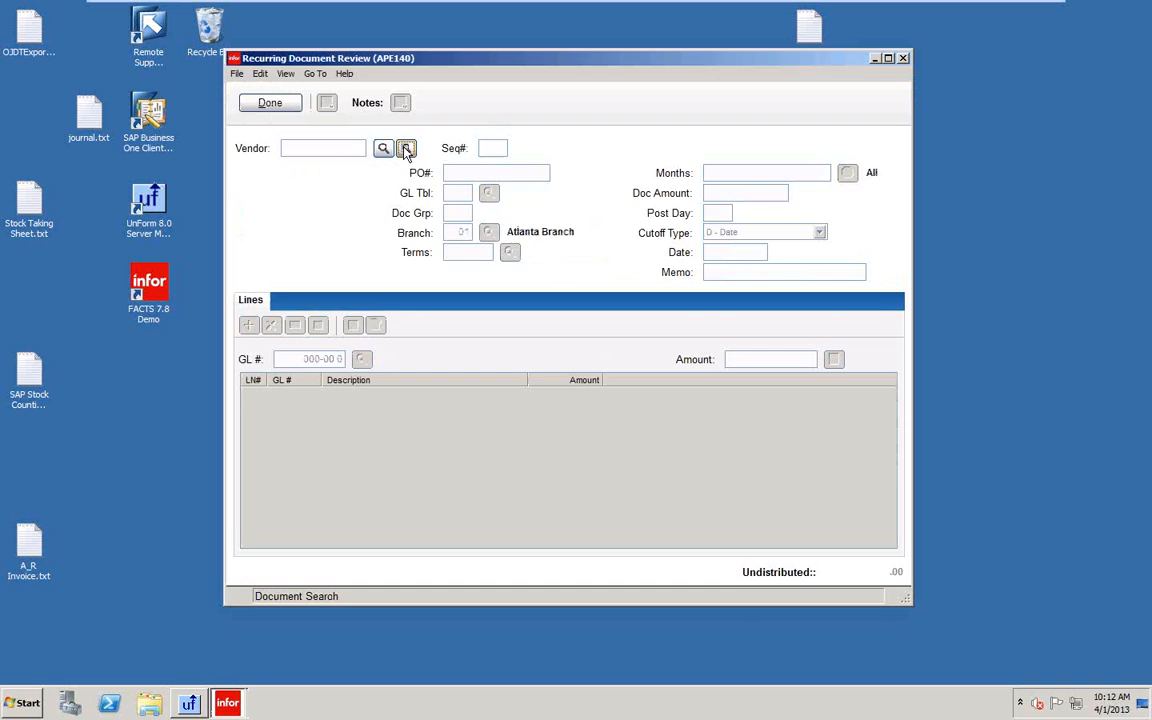
left_click(404, 148)
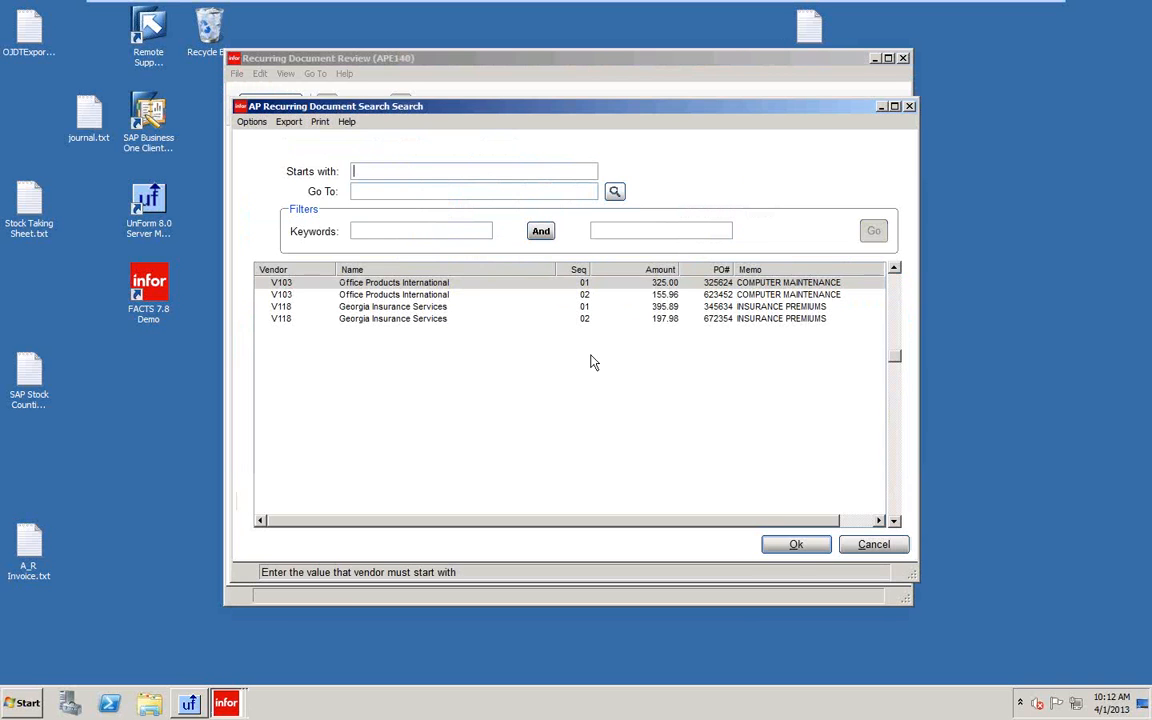
left_click(796, 546)
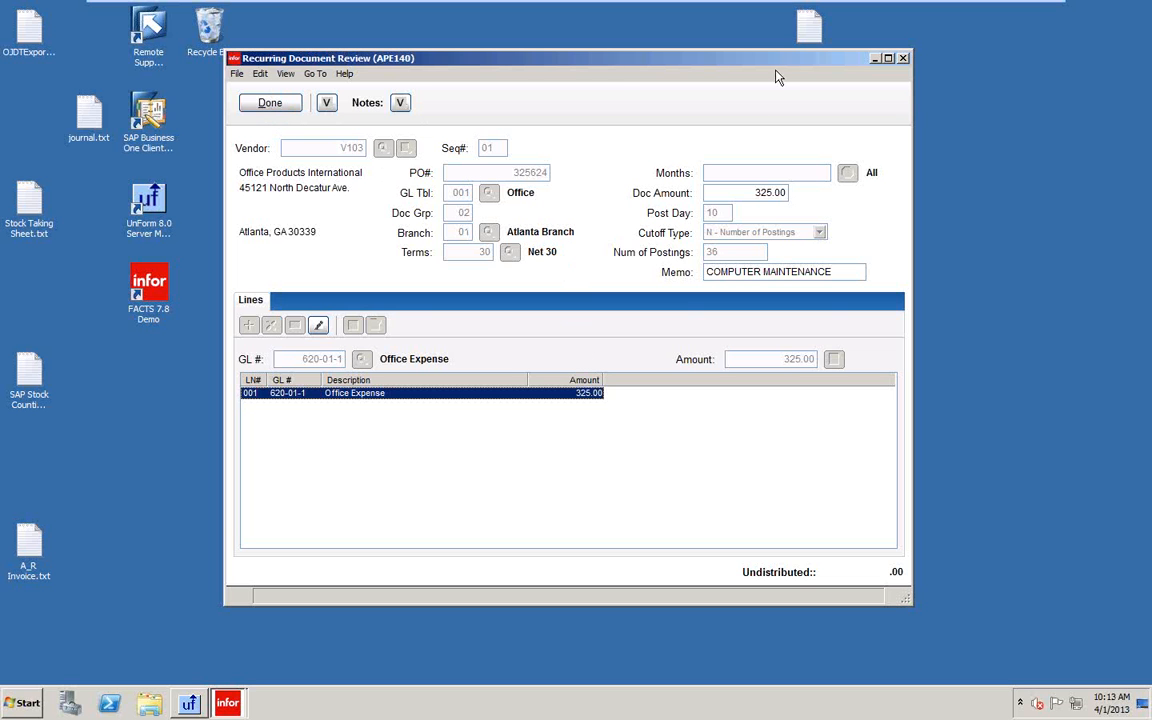
left_click(270, 104)
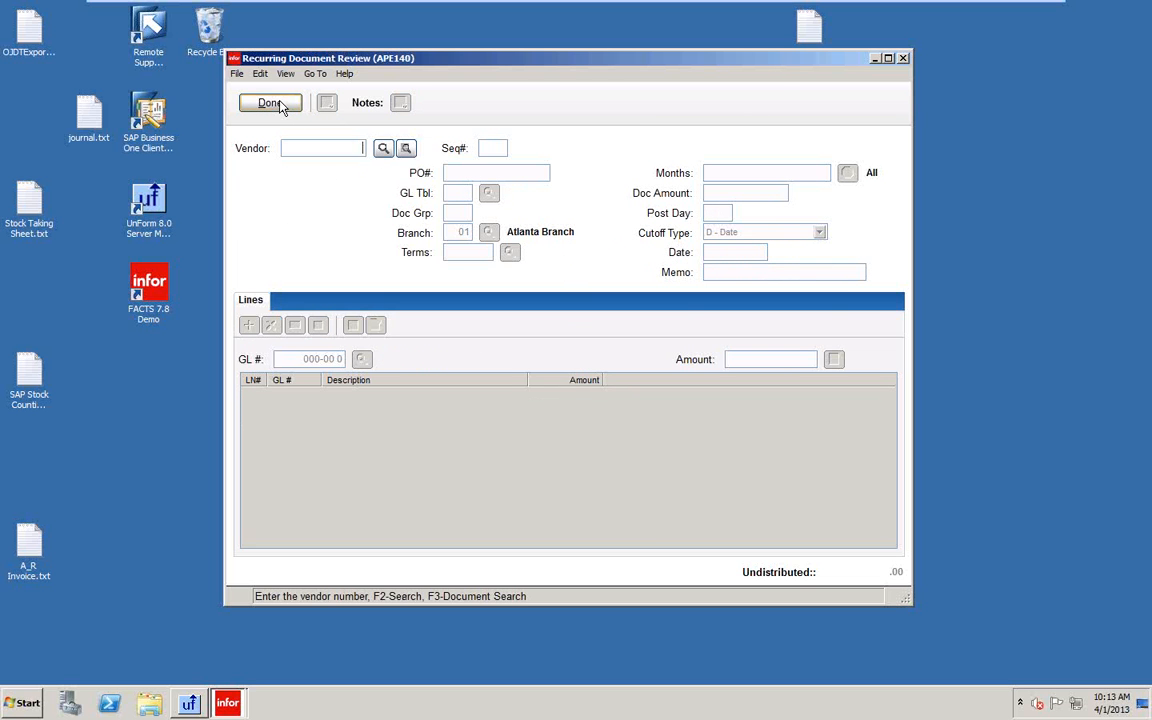
left_click(270, 104)
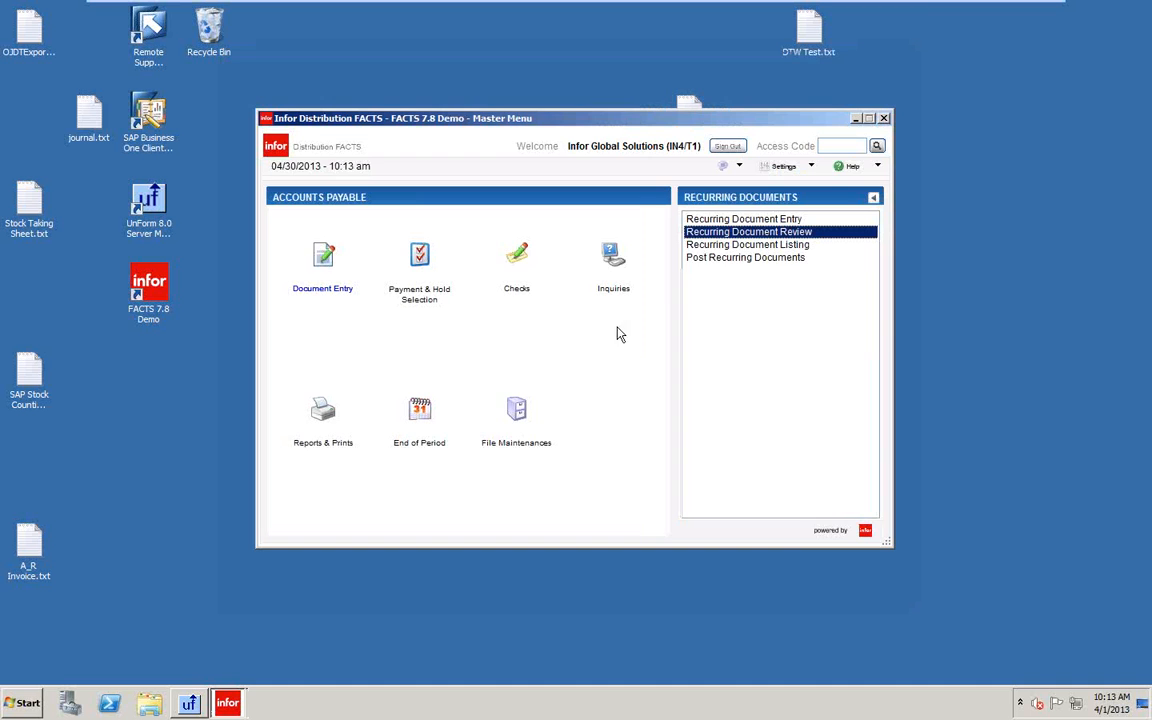
left_click(716, 220)
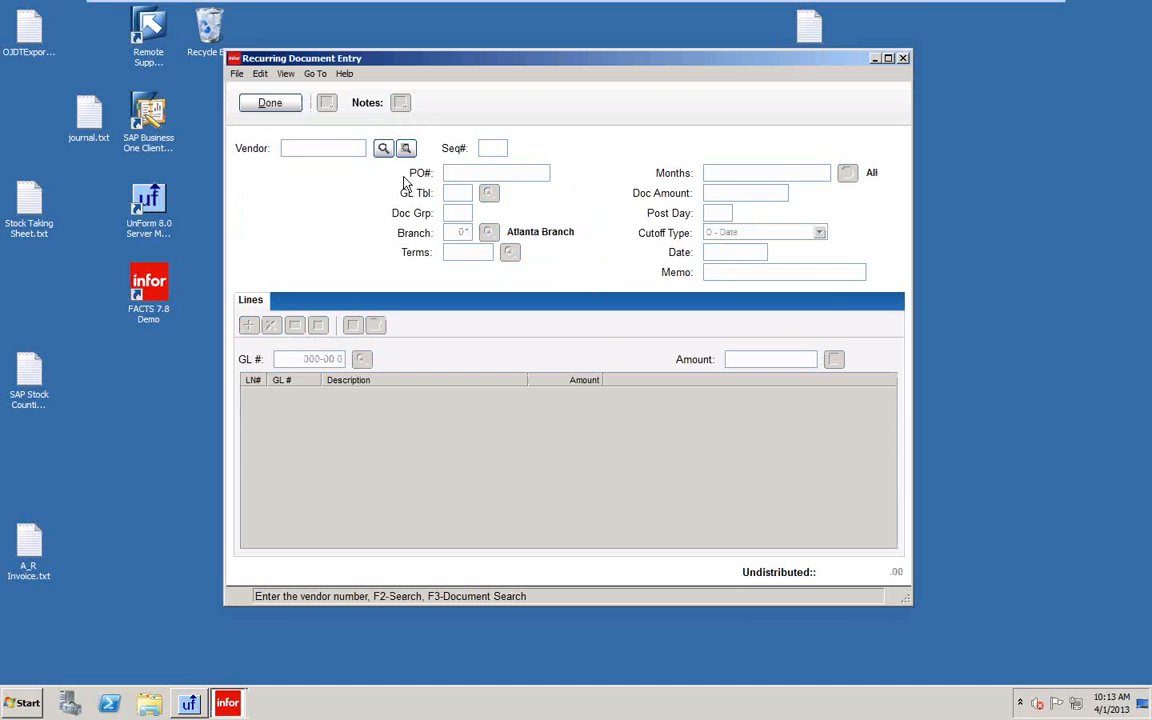
left_click(407, 149)
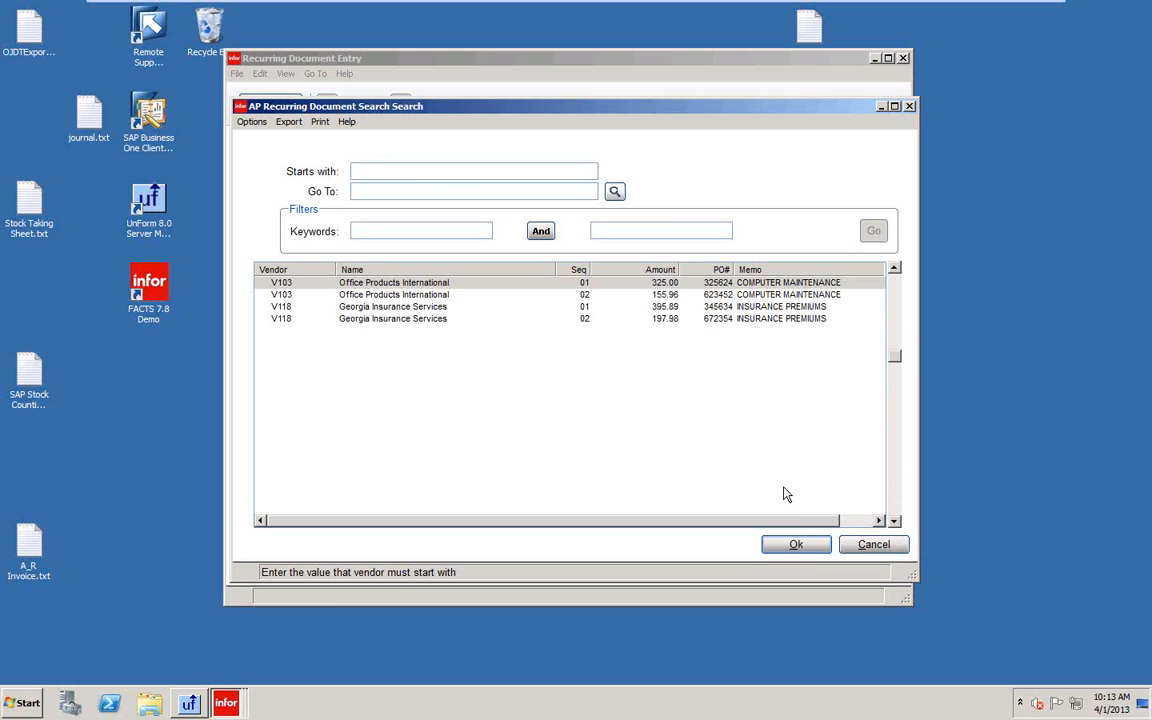
left_click(797, 546)
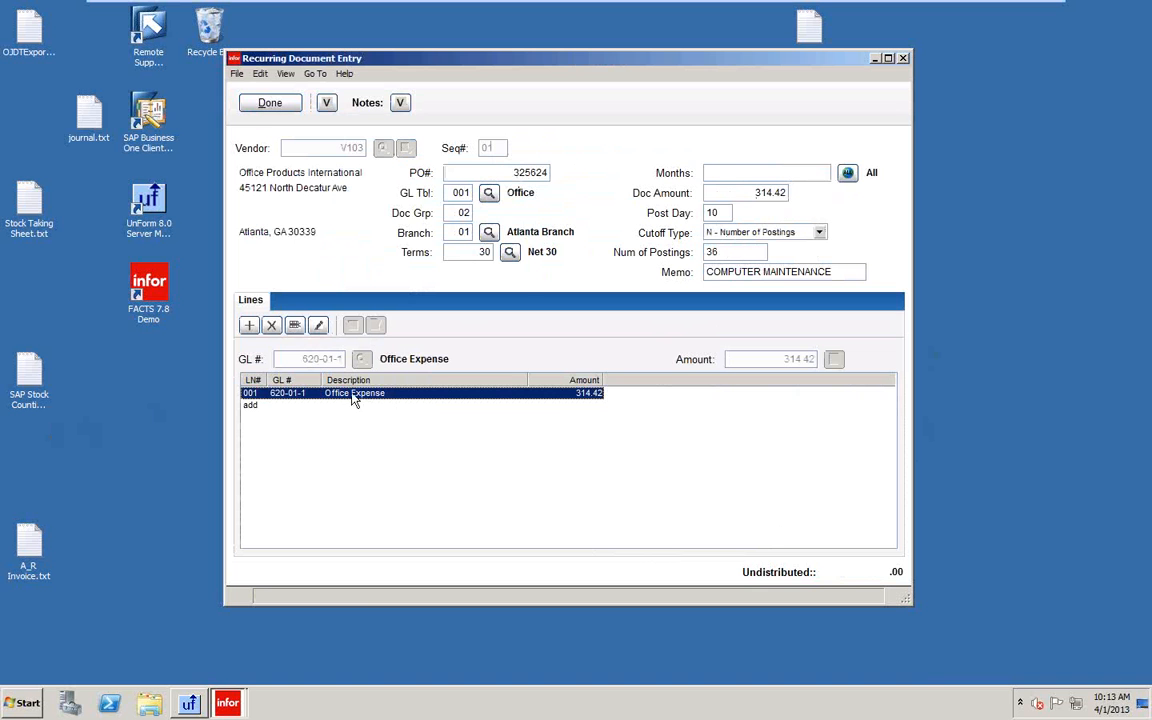
left_click(266, 104)
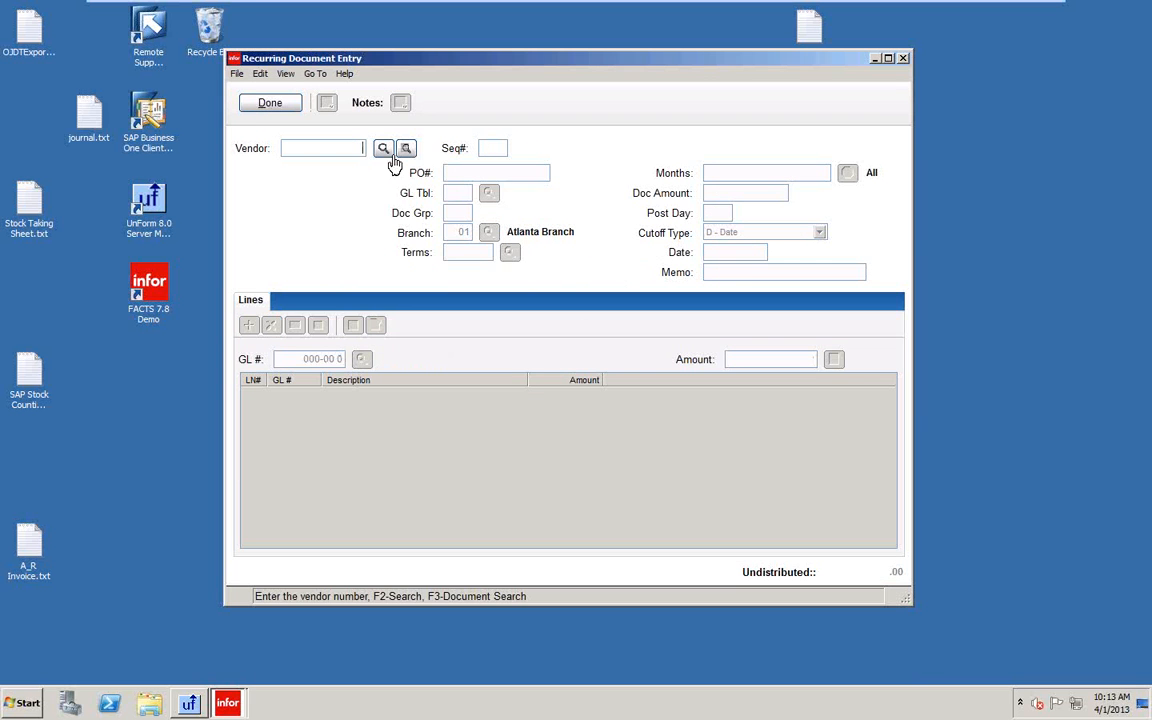
left_click(268, 103)
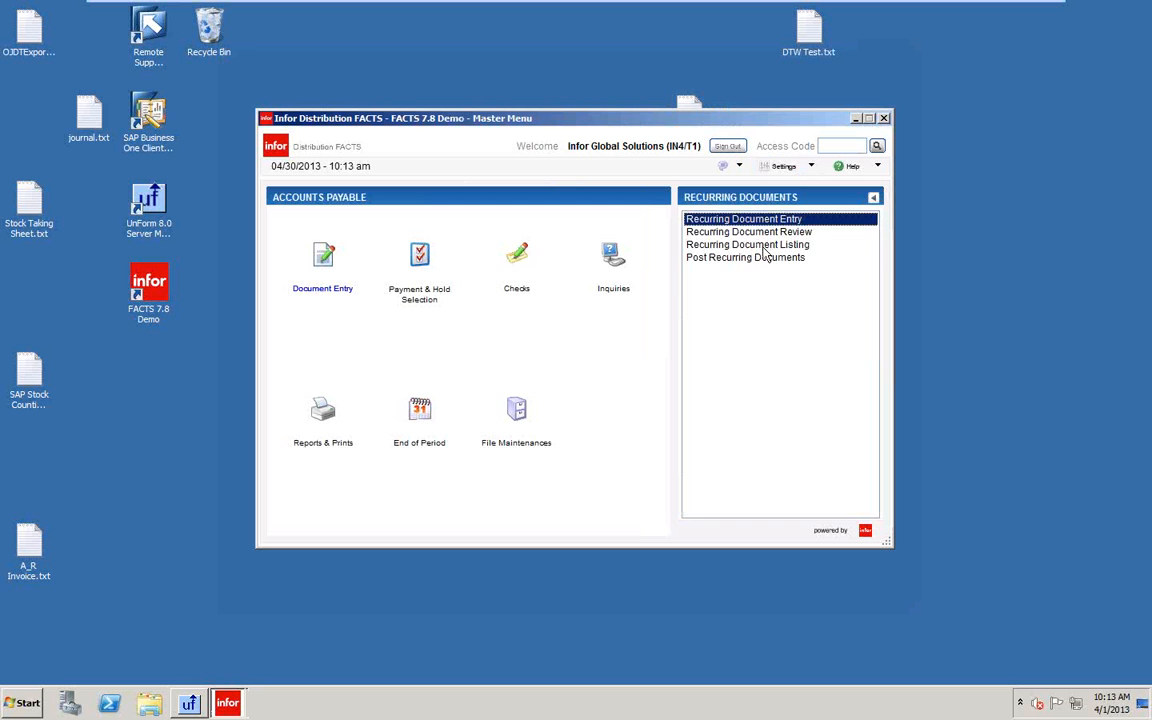
Run the Recurring Document Listing with ending post date 05/31/2013, status A - All, and all branches.
double_click(763, 245)
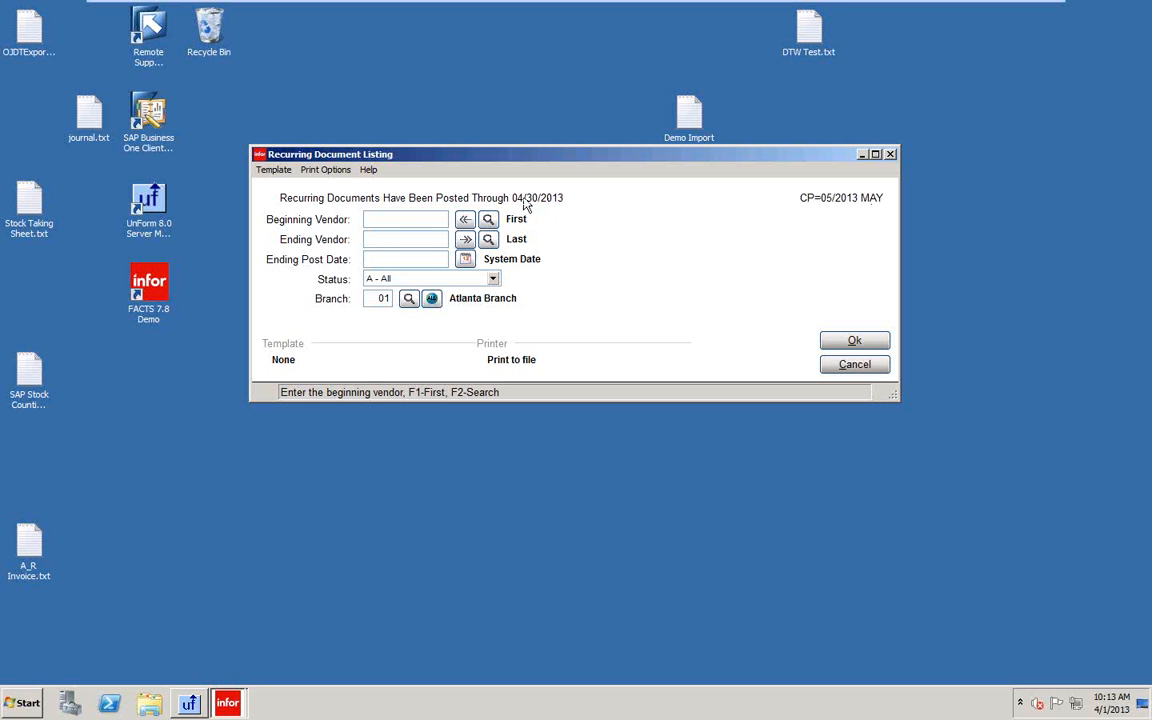
left_click(853, 342)
left_click(748, 313)
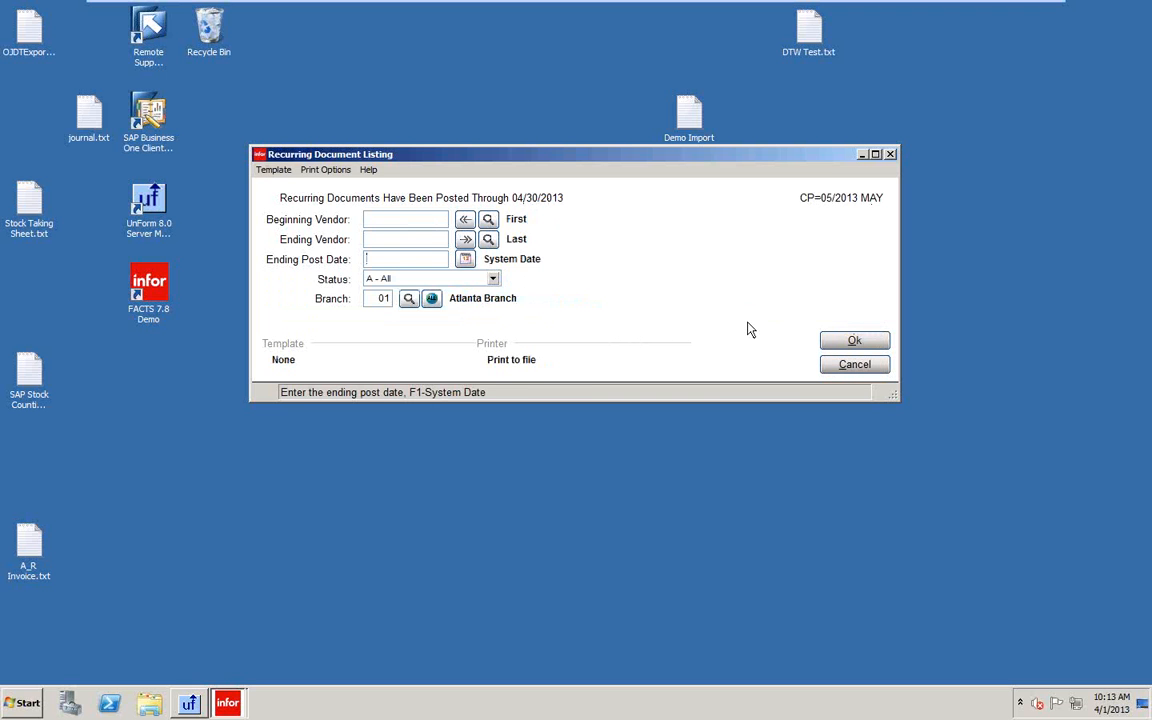
type("0")
key("Tab")
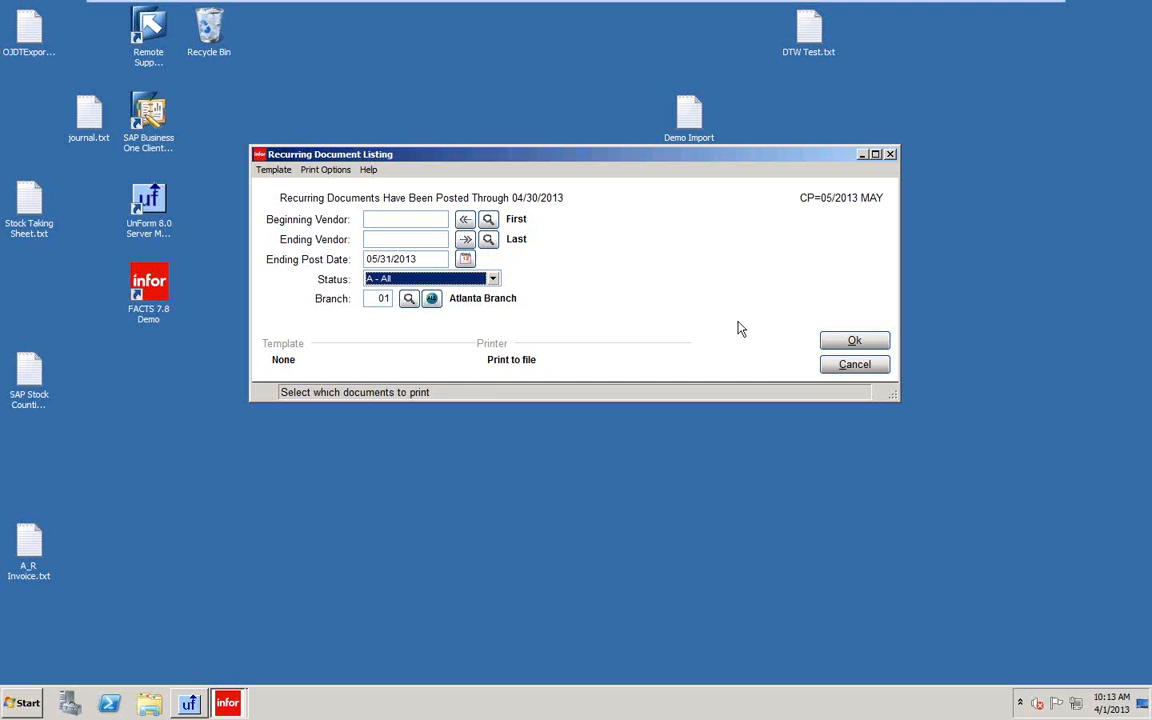
left_click(494, 280)
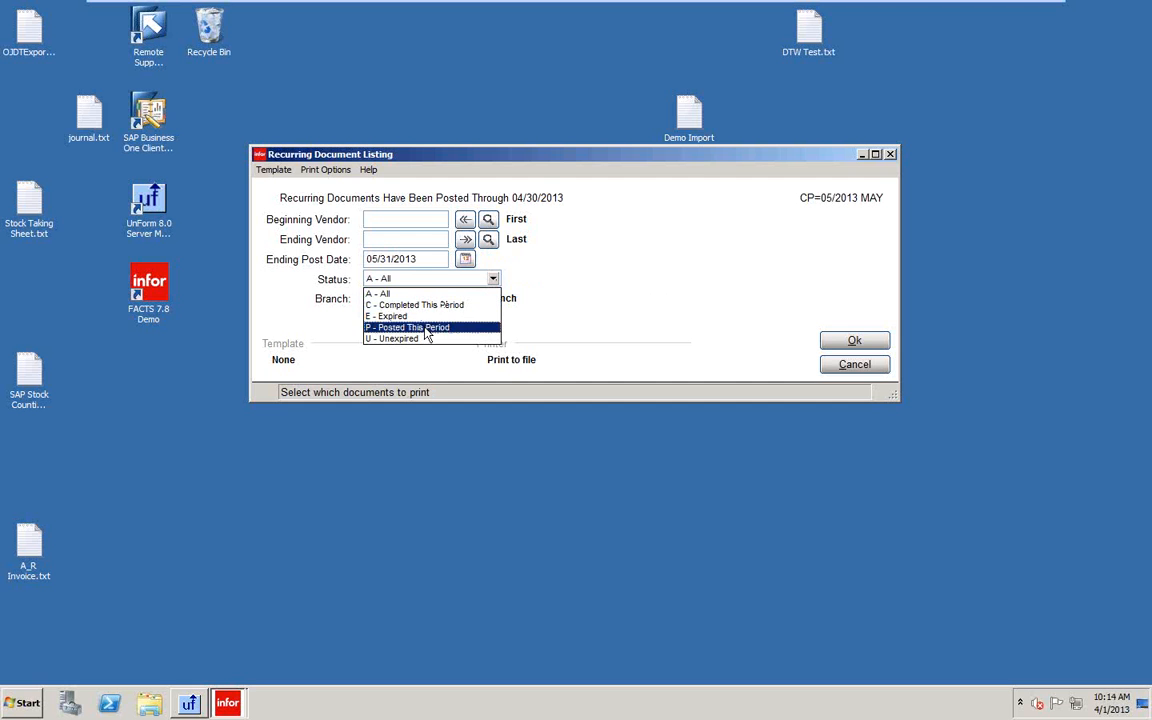
left_click(380, 293)
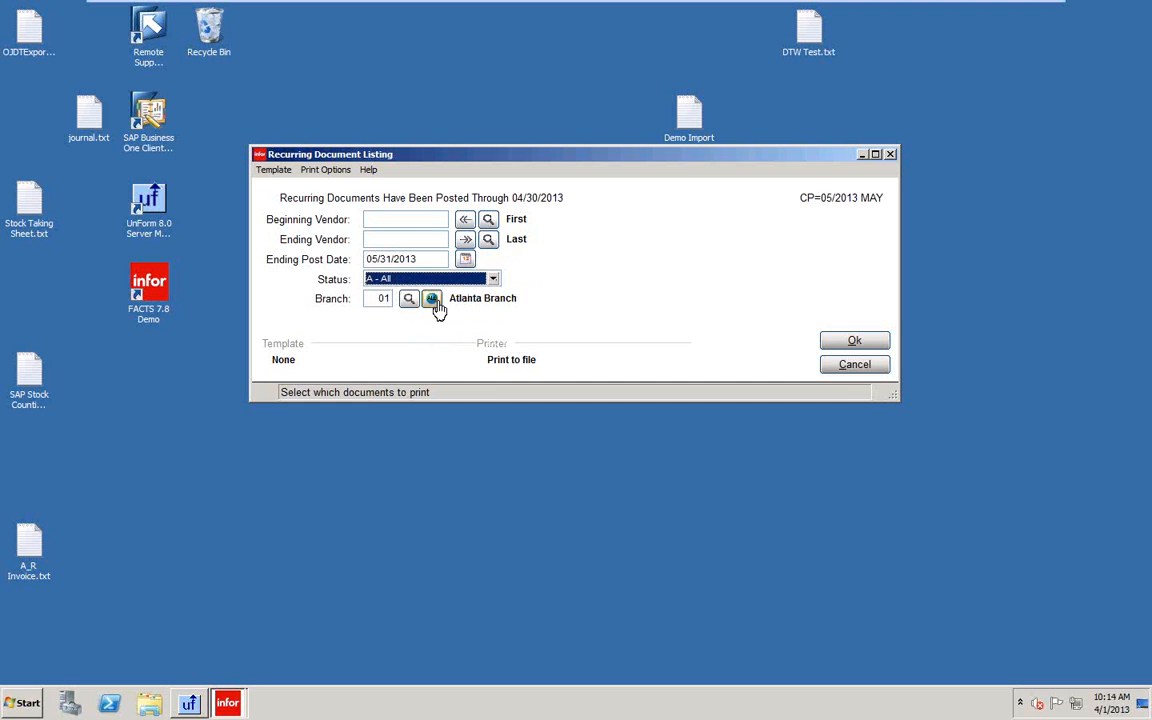
left_click(432, 299)
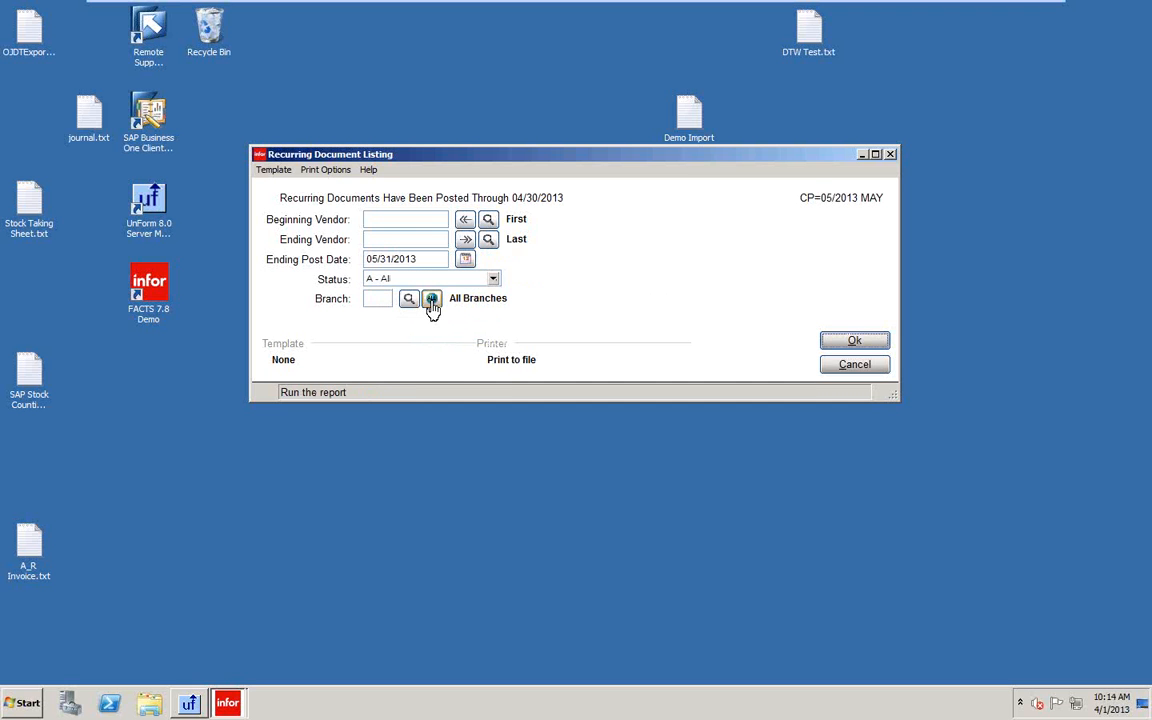
left_click(852, 342)
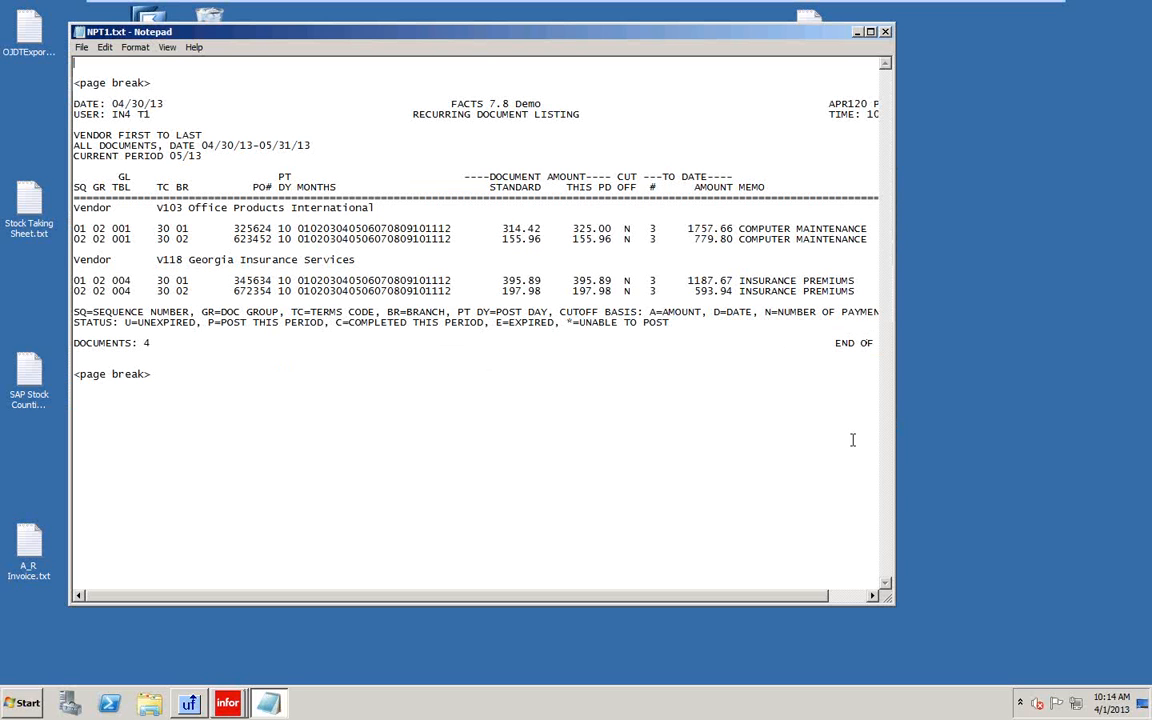
Enlarge the Notepad listing to review the four recurring documents, then close it.
left_click_drag(896, 615, 1040, 655)
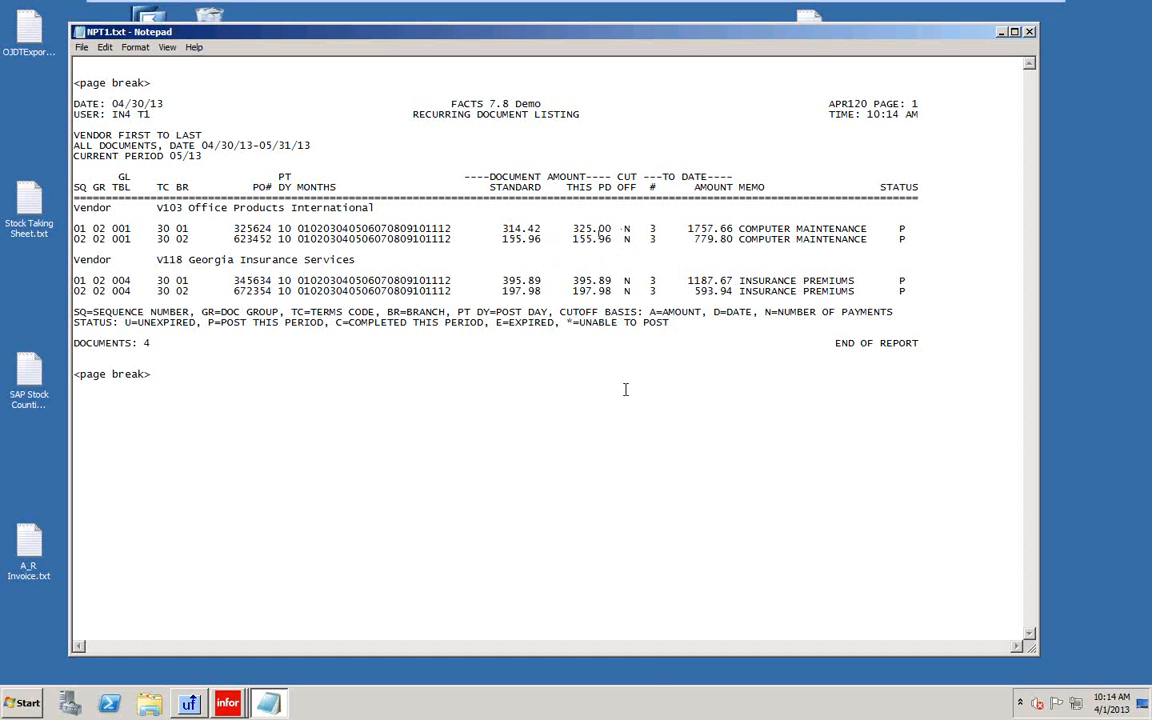
left_click(1030, 32)
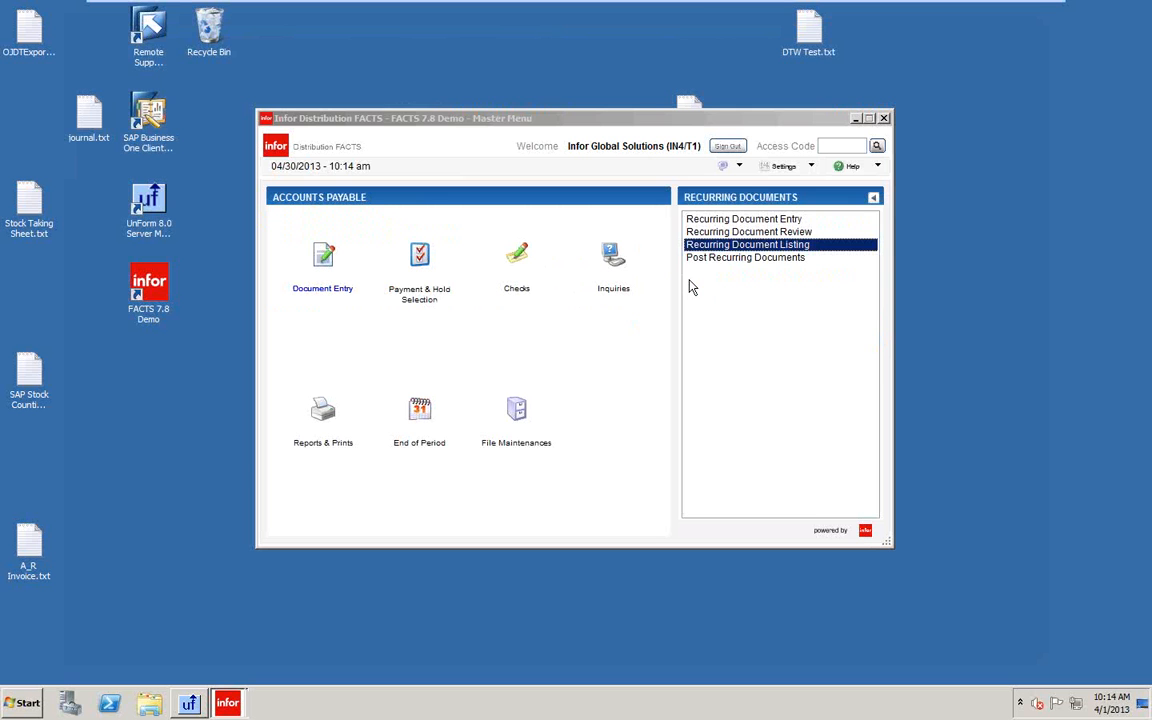
Post recurring documents with post-through date 05/31/2013 and confirm the record update.
left_click(731, 259)
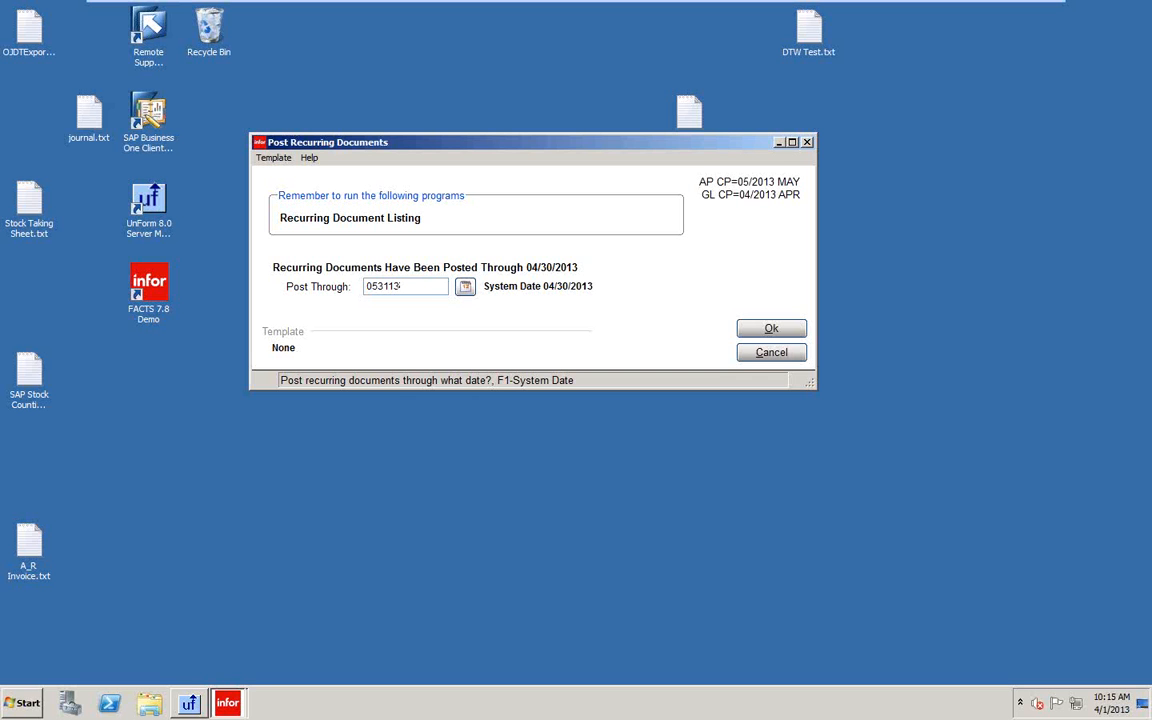
key("BackSpace")
key("BackSpace")
key("BackSpace")
key("BackSpace")
type("1013")
key("BackSpace")
key("BackSpace")
key("BackSpace")
key("BackSpace")
type("3113")
key("Return")
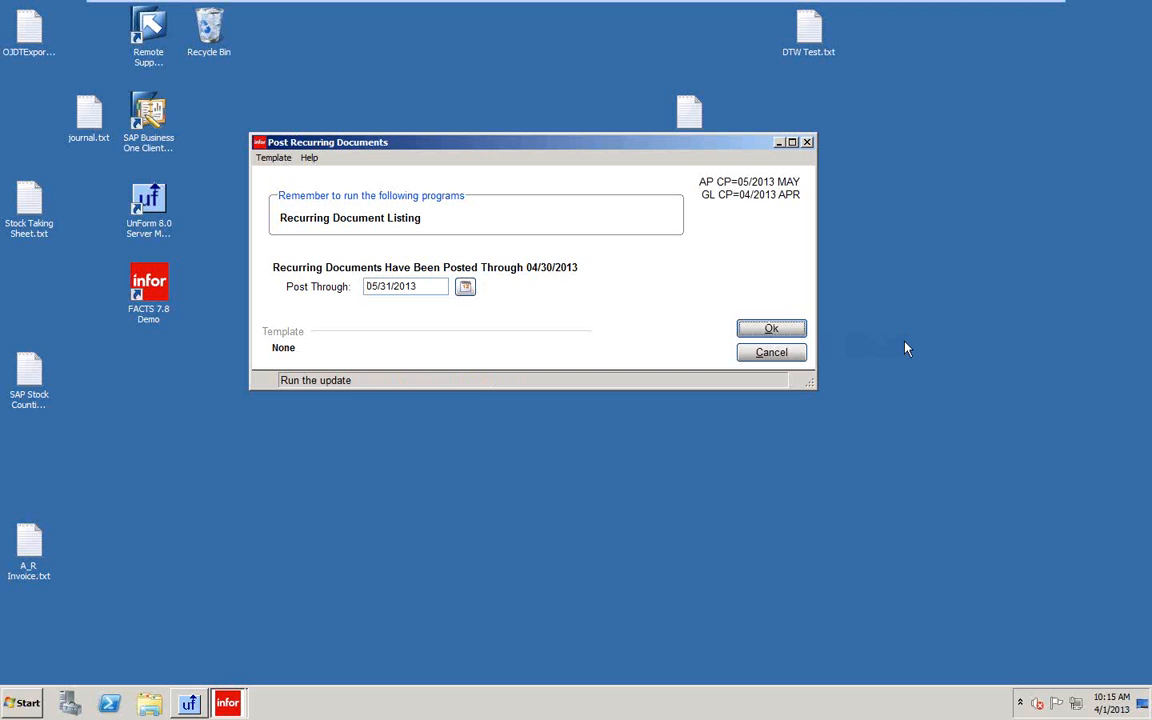
left_click(783, 330)
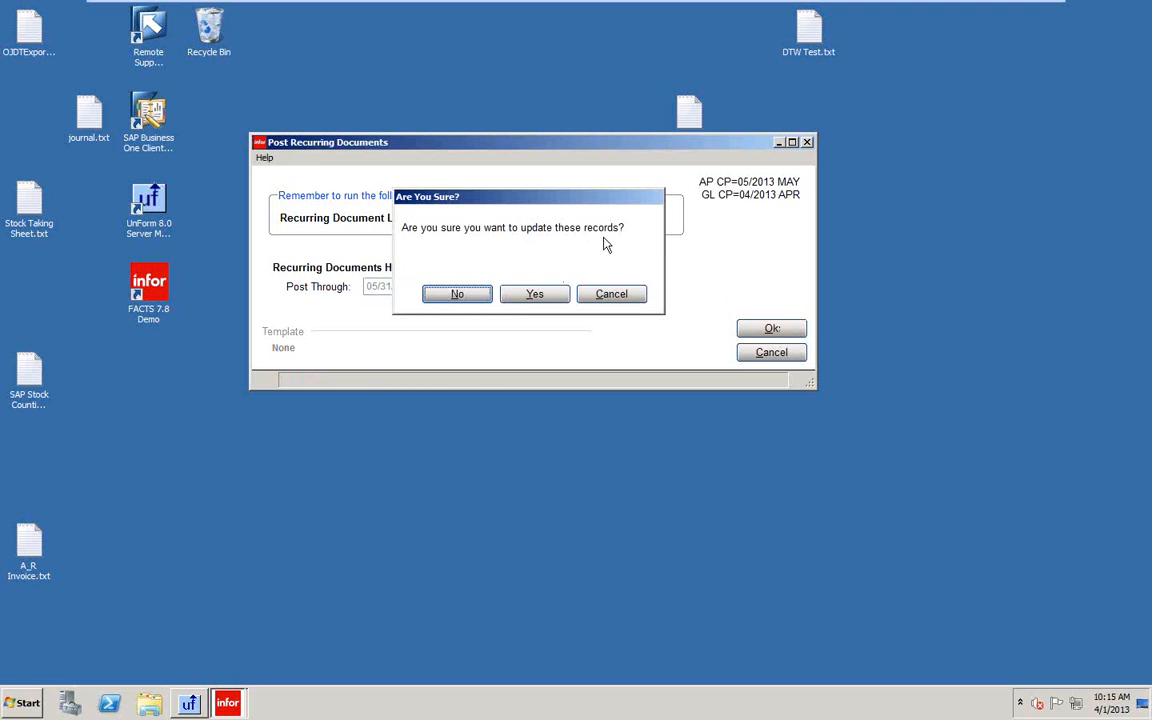
left_click(536, 296)
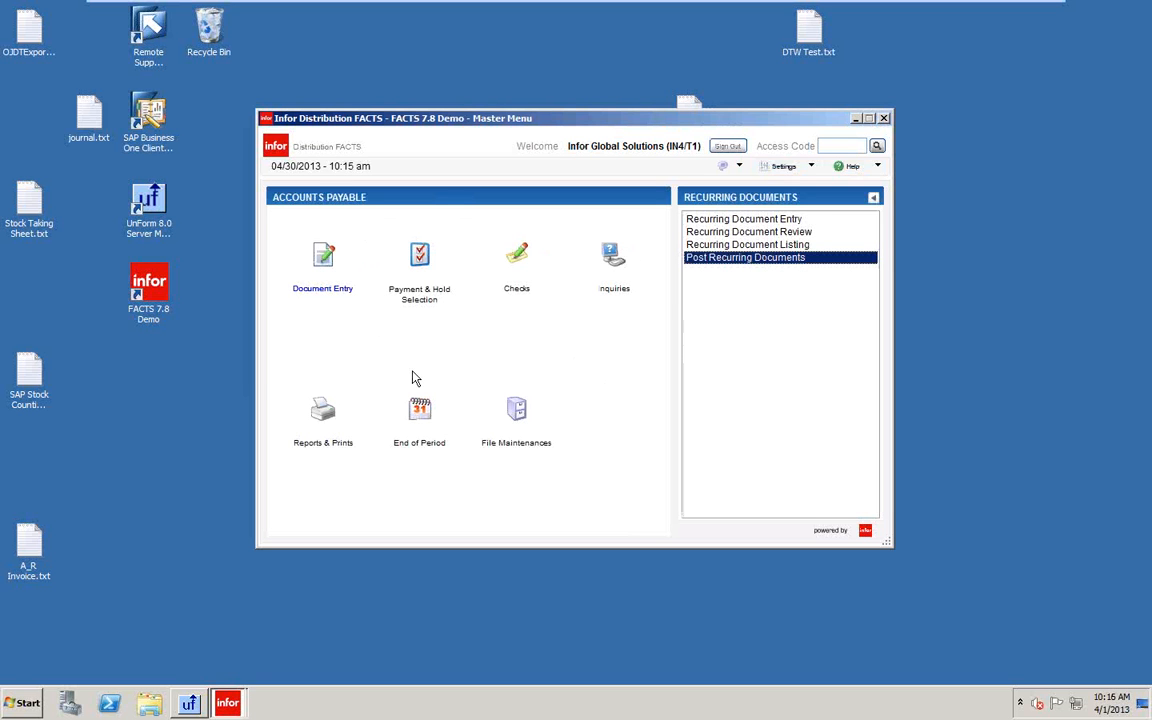
left_click(321, 256)
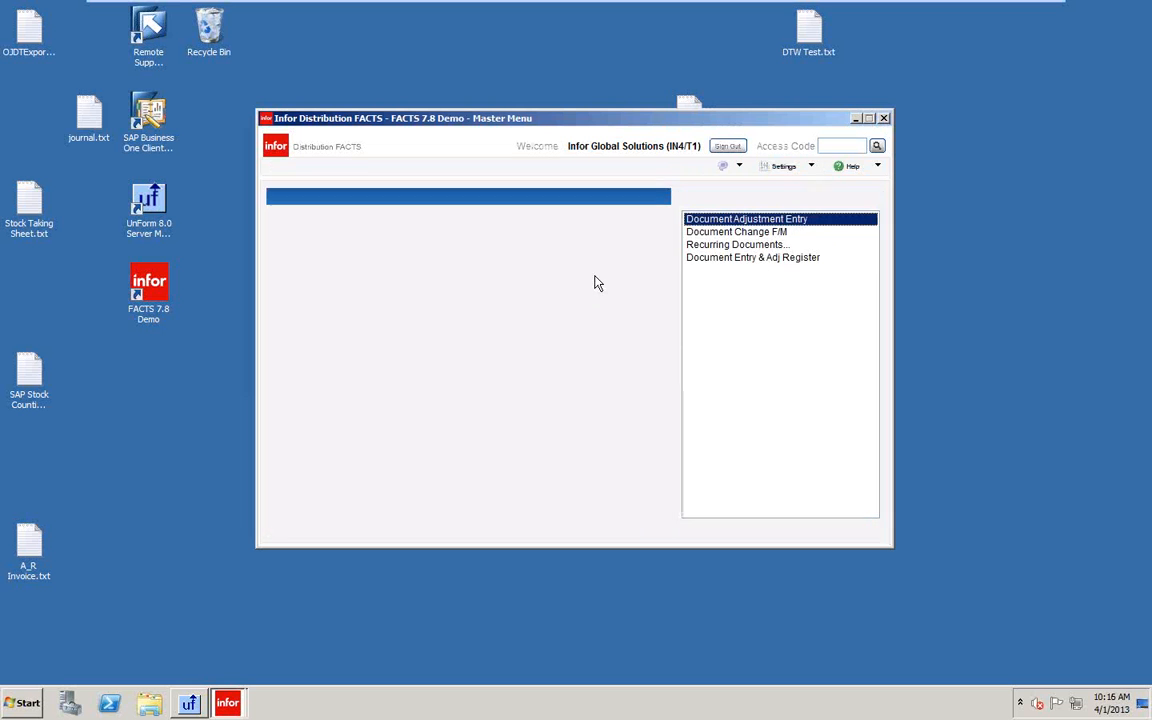
left_click(743, 222)
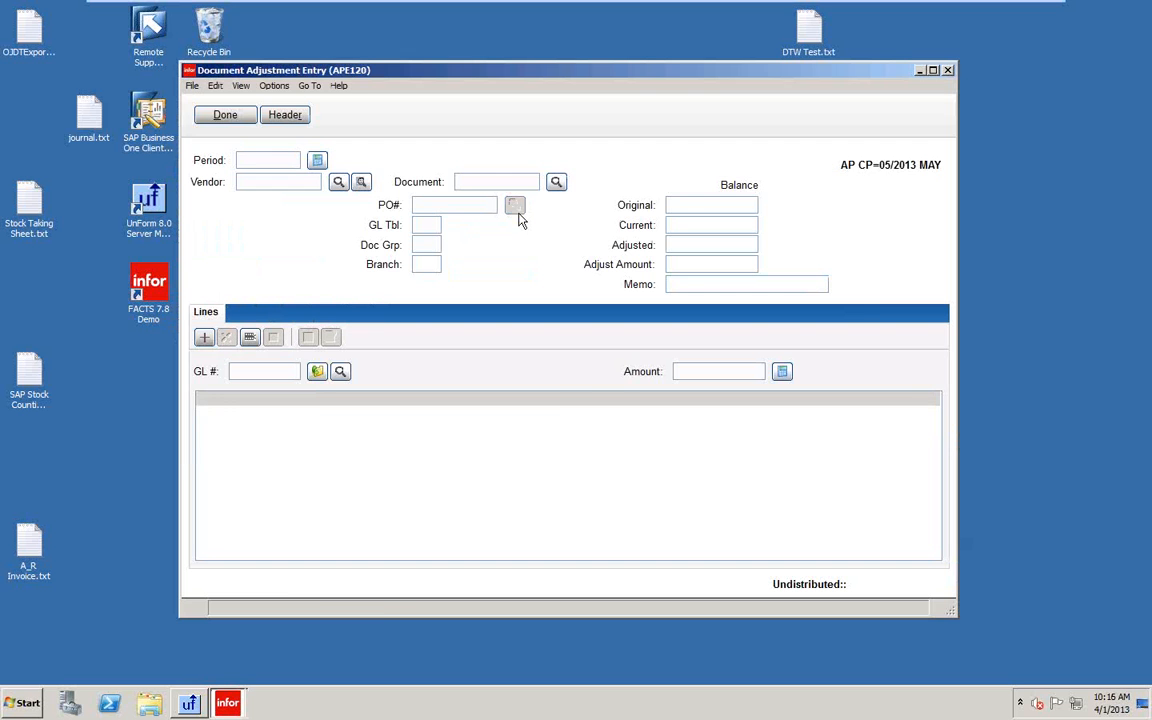
left_click(361, 182)
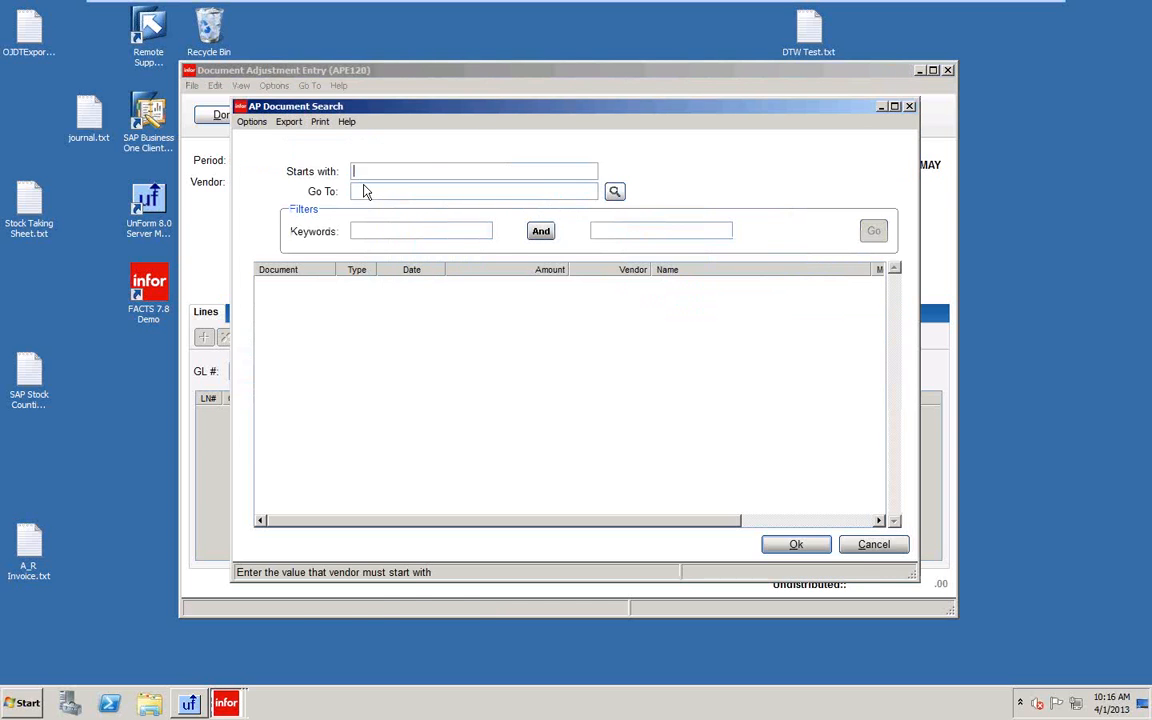
left_click(871, 545)
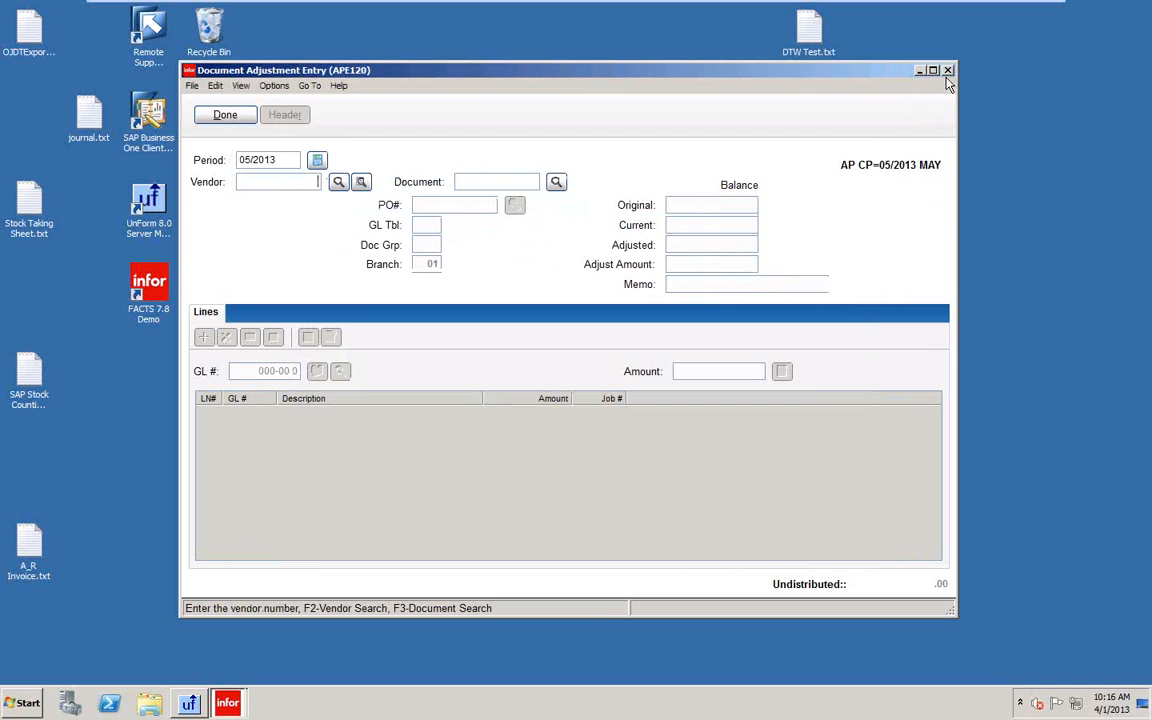
left_click(225, 118)
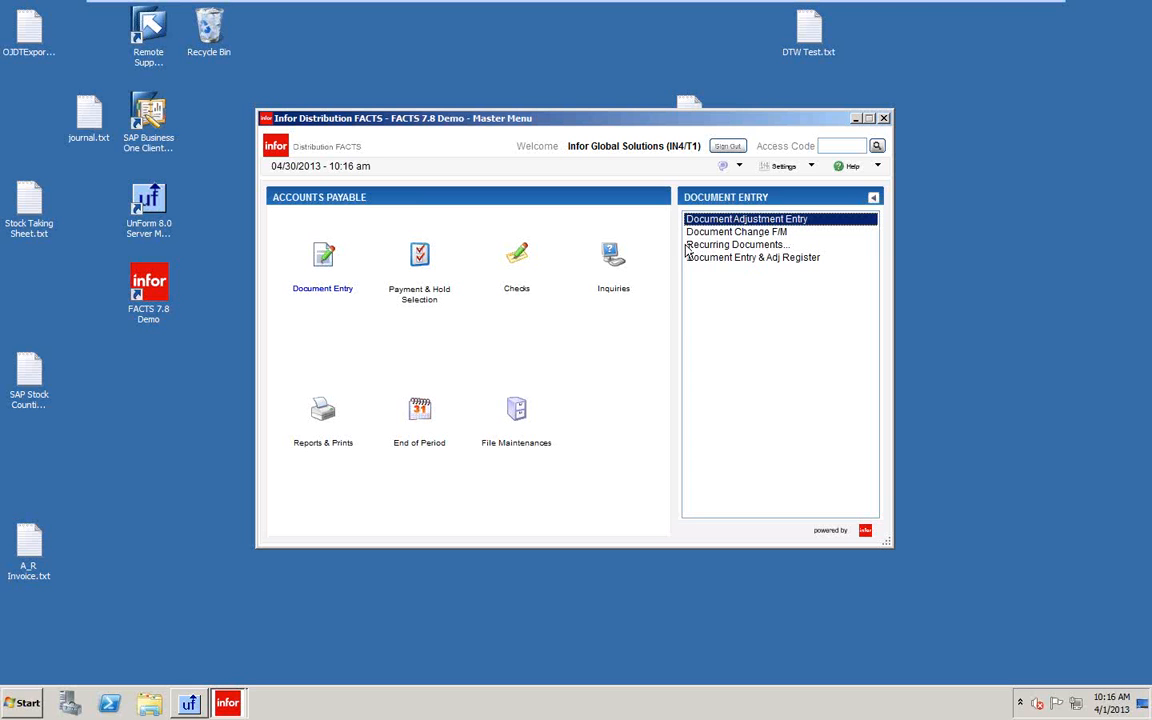
left_click(757, 244)
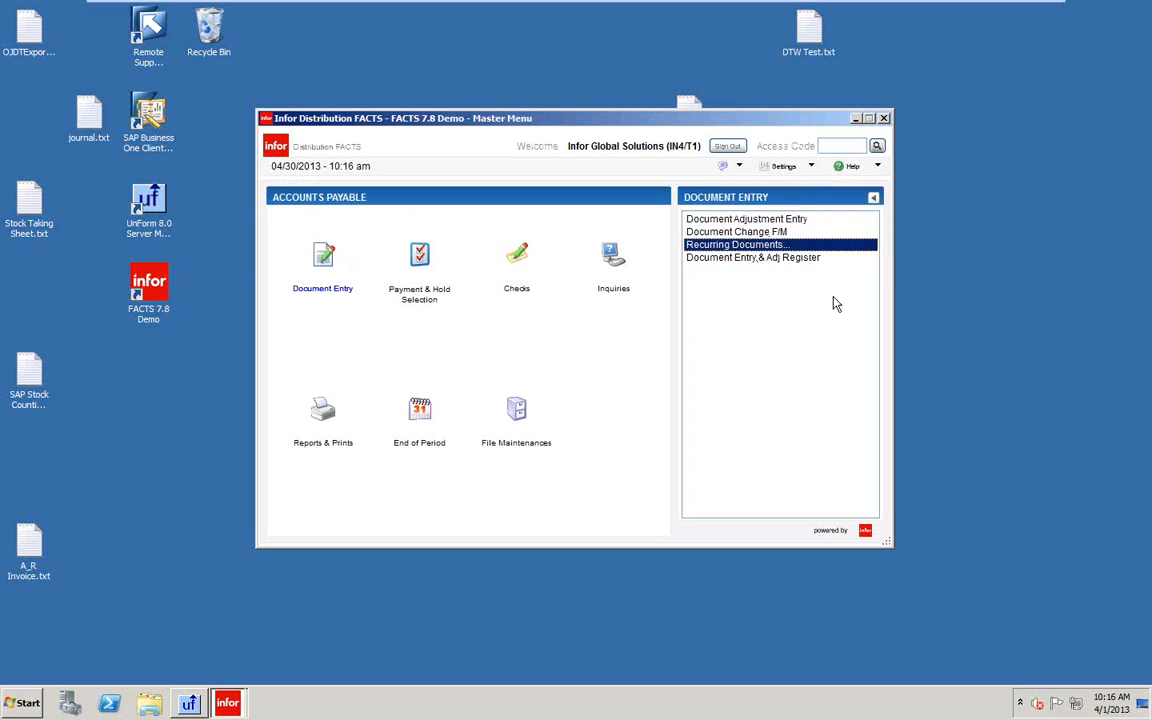
key("Return")
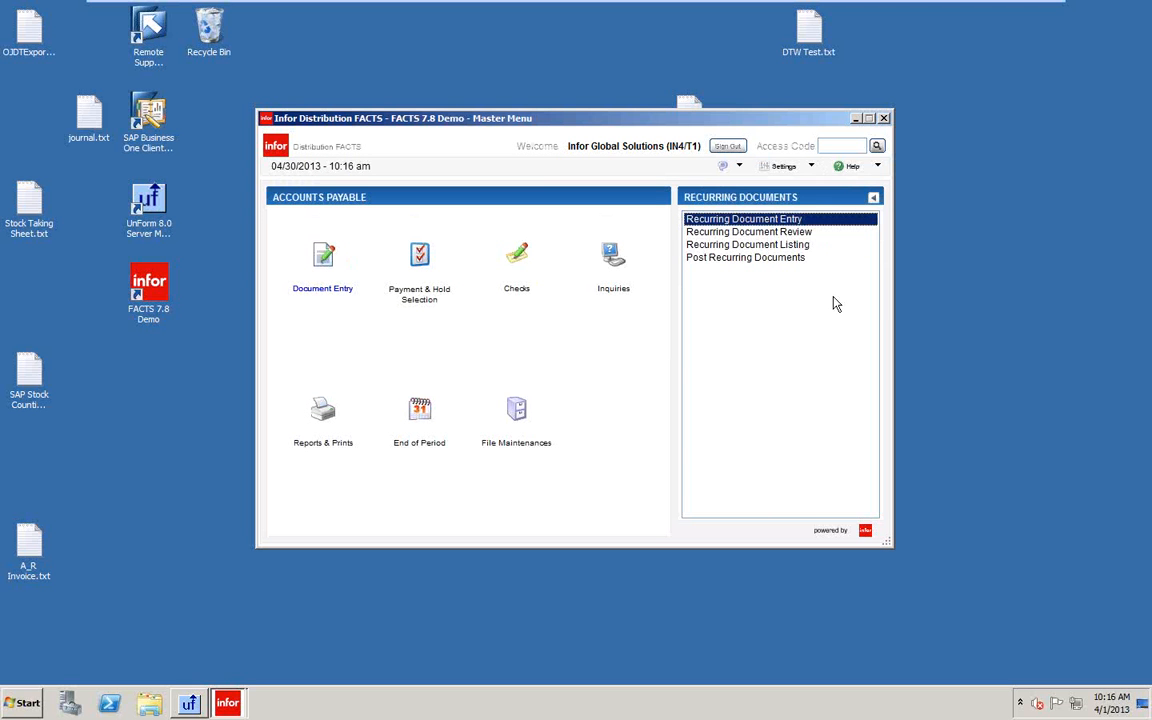
Start a recurring document for vendor V108 Georgia Newspaper: sequence 01, PO# TEST, amount 500.00.
double_click(726, 220)
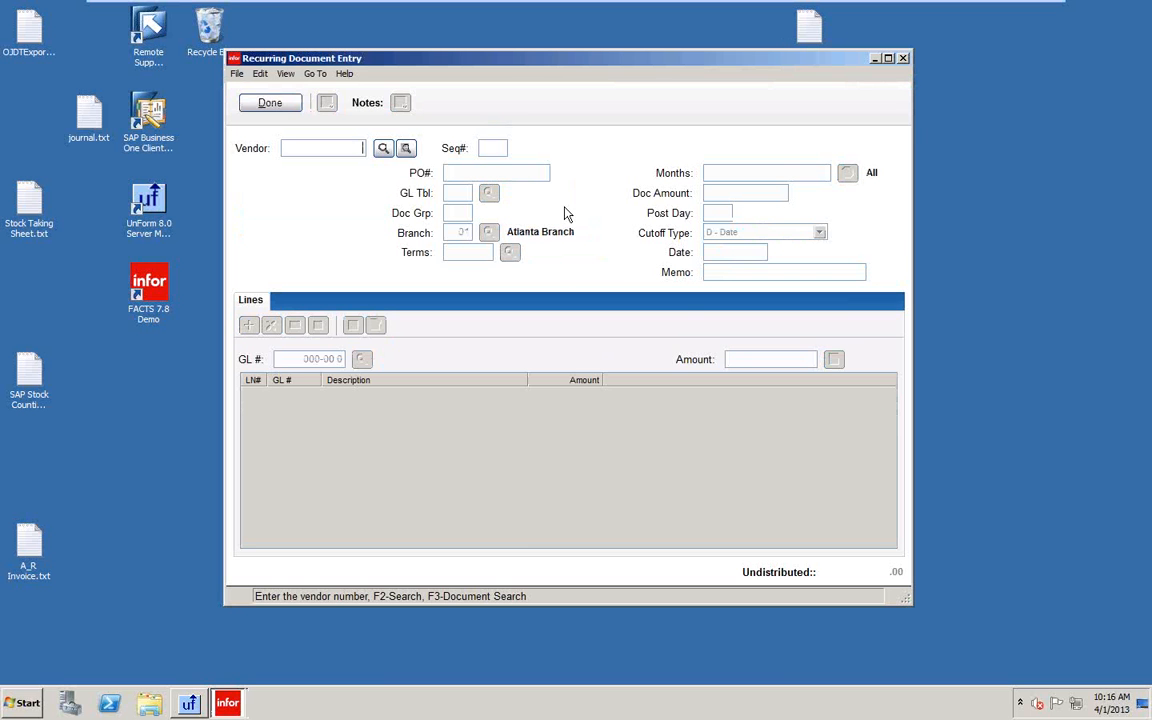
left_click(383, 150)
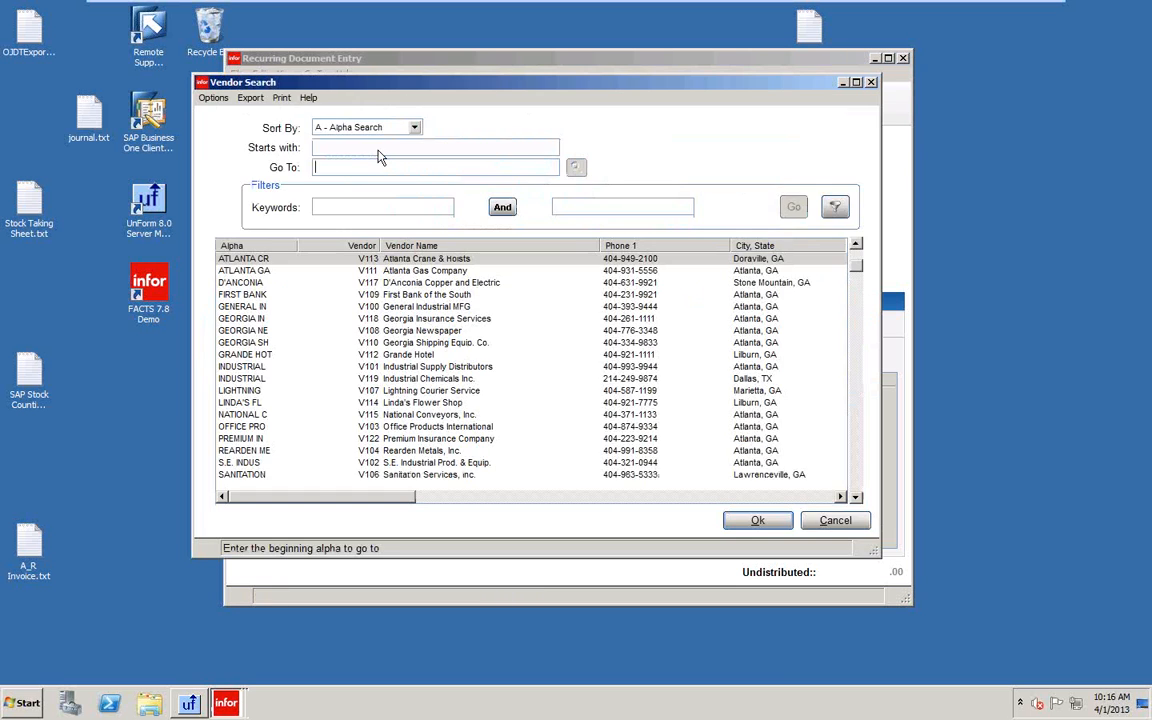
left_click(345, 330)
left_click(756, 522)
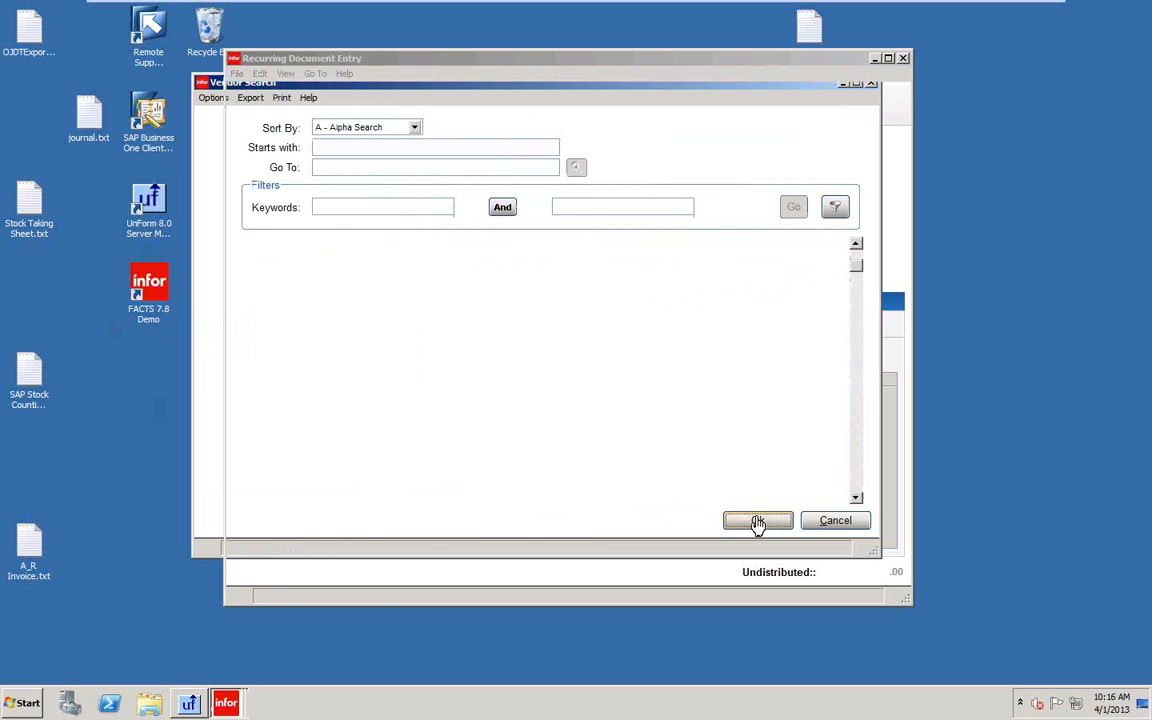
type("01")
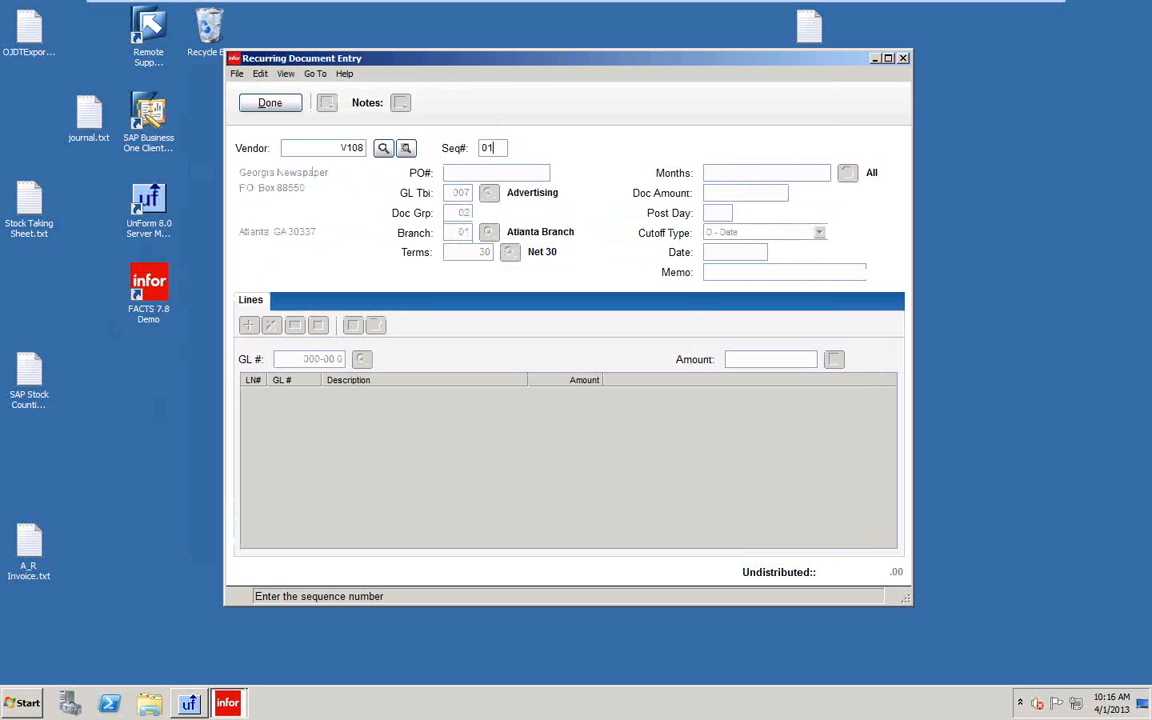
key("Tab")
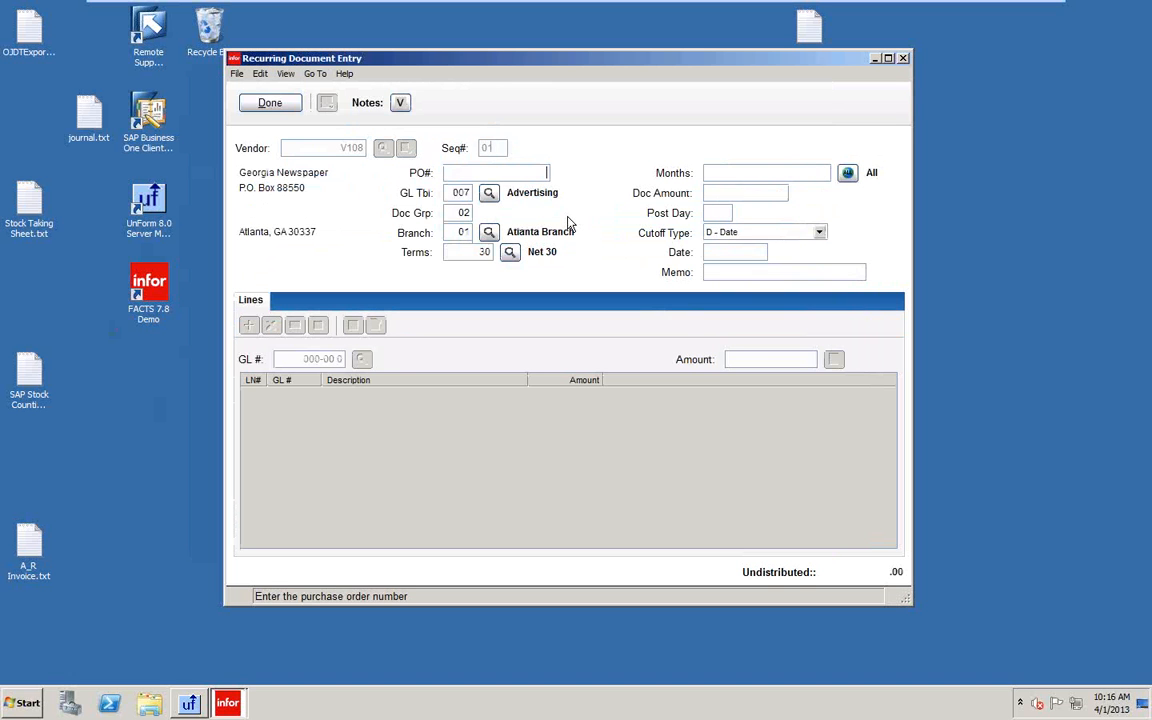
type("TEST")
key("Tab")
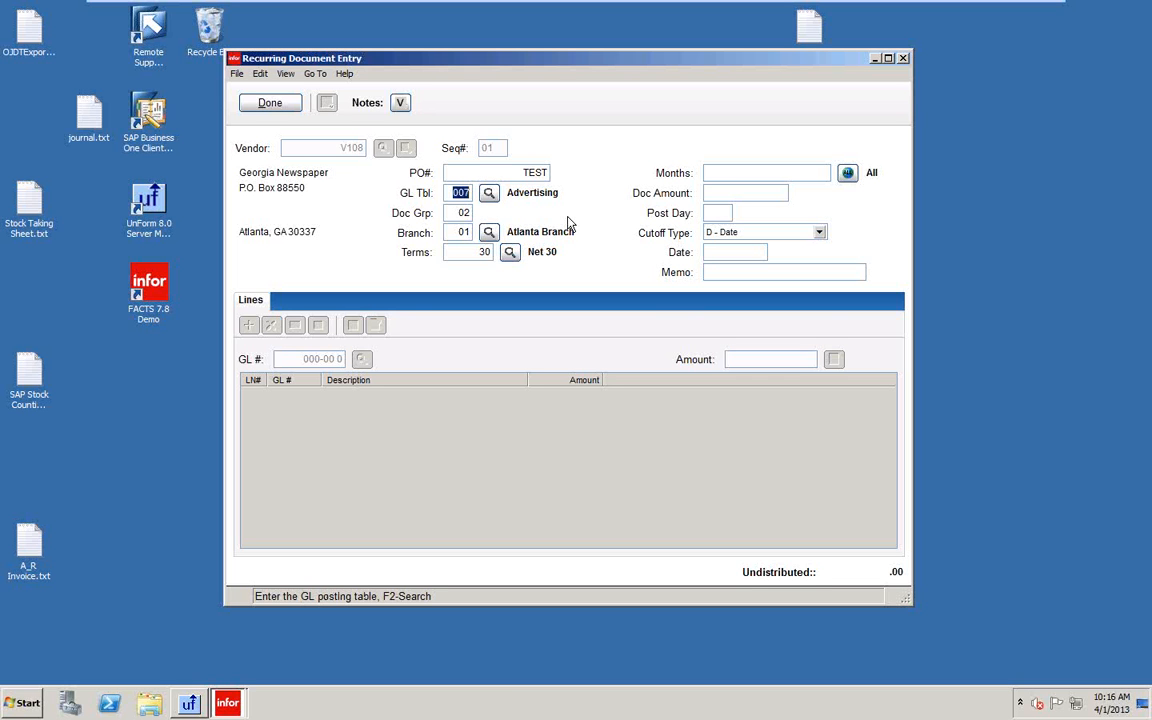
left_click(720, 193)
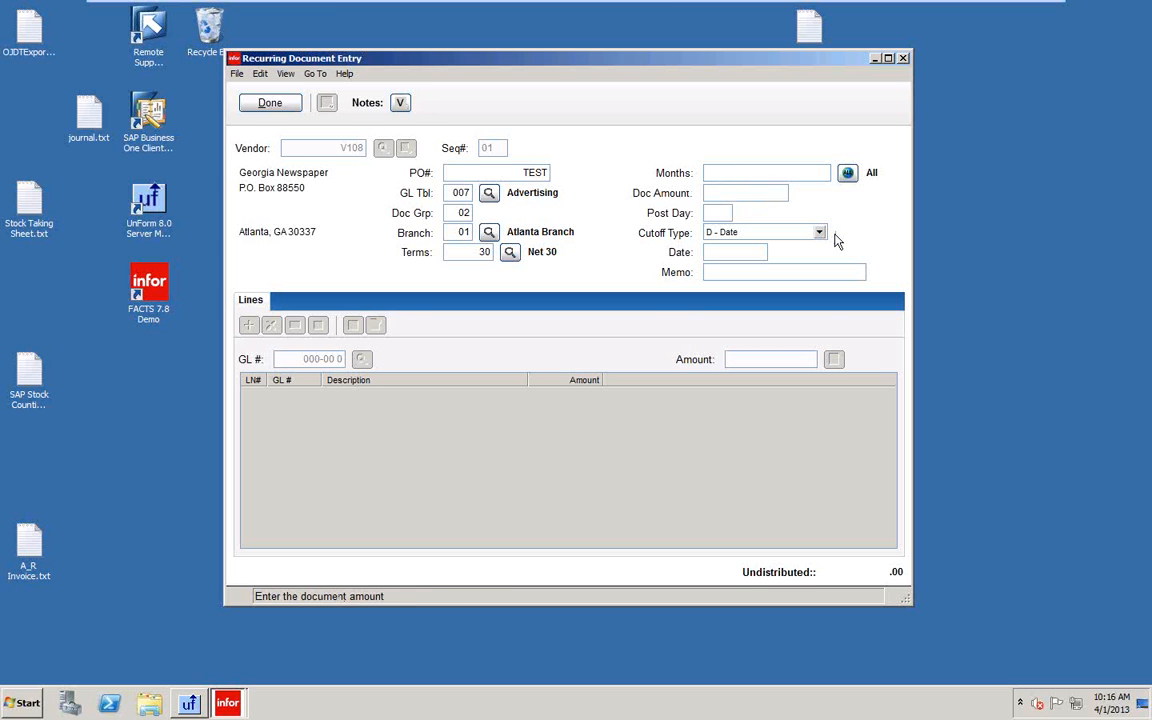
type("500")
key("Tab")
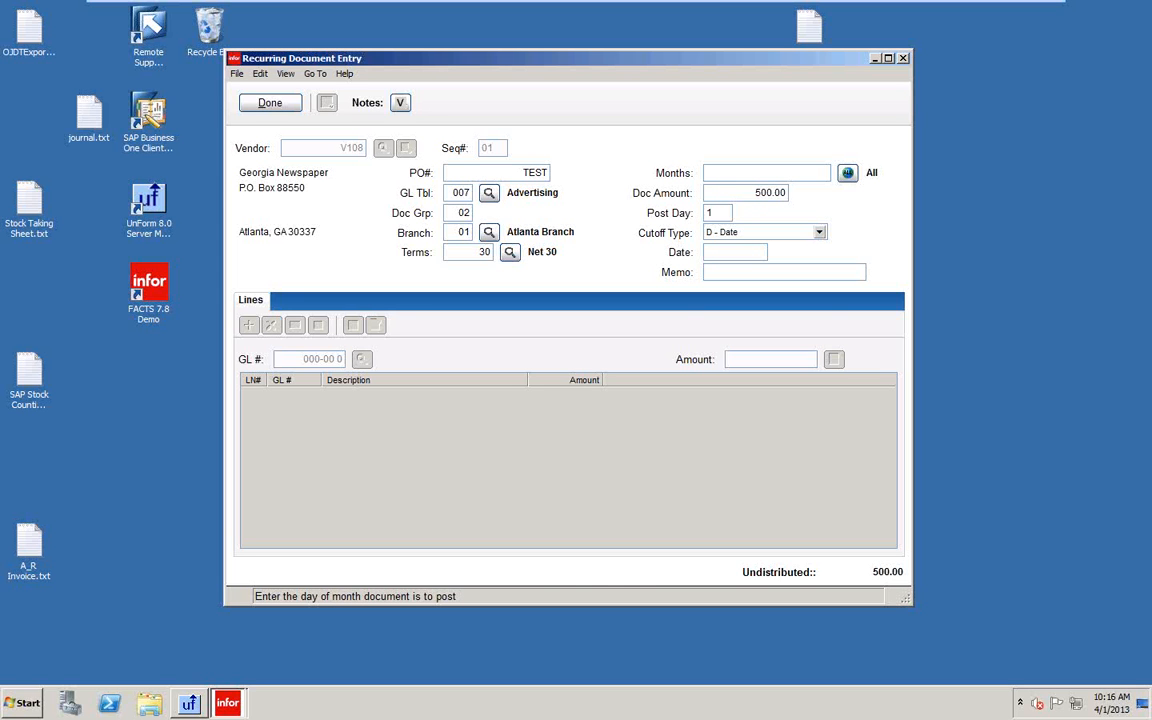
Set post day 03, memo 'DEMO TEST', and cutoff date 05/2015 in the header.
type("1")
key("BackSpace")
type("3")
key("Tab")
key("Tab")
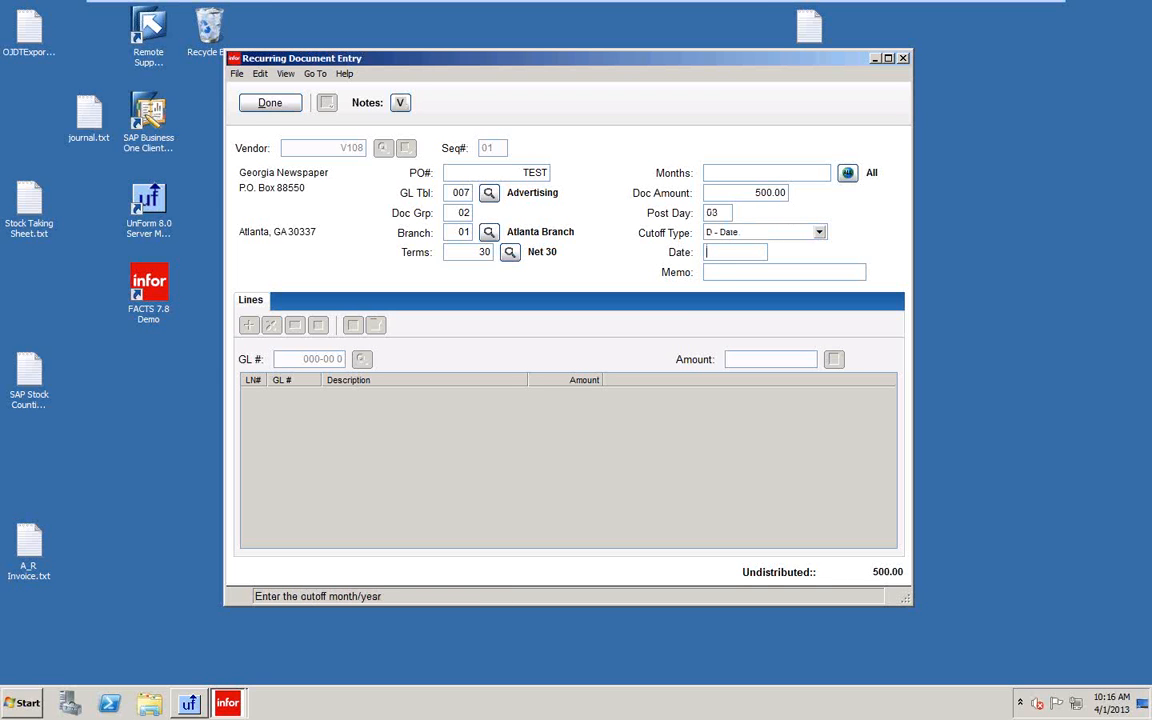
key("Tab")
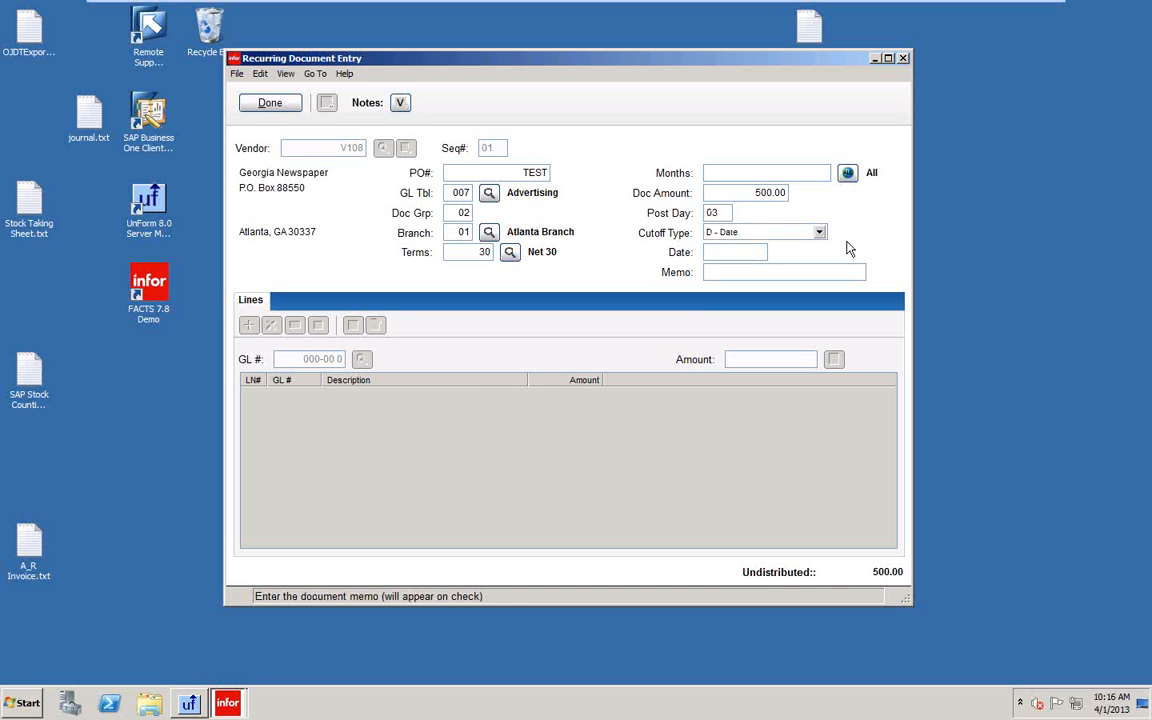
type("DEMO TEST")
key("Return")
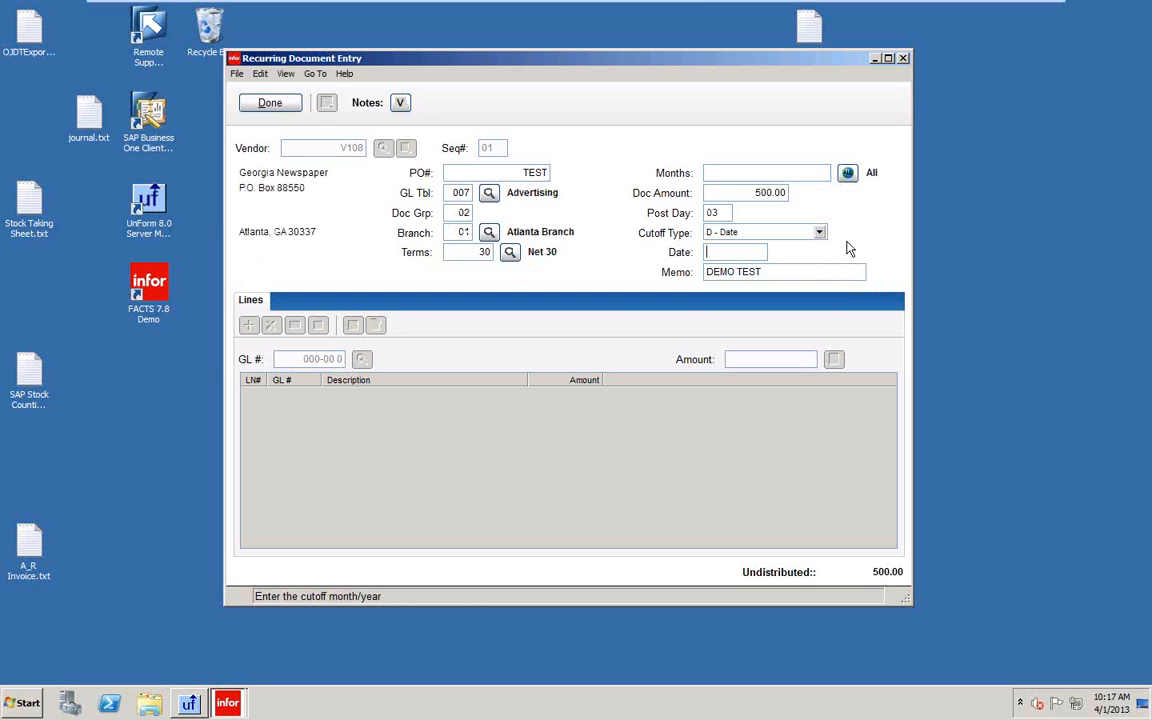
type("05/2015")
key("Return")
key("Return")
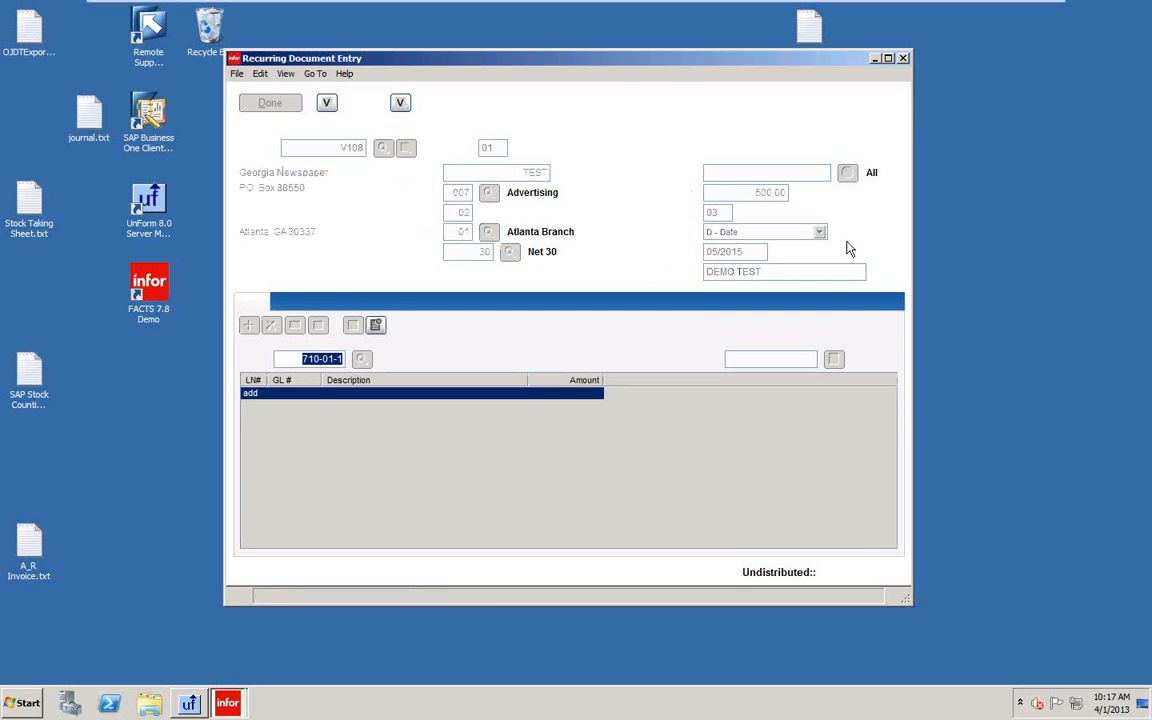
Distribute 500.00 to the Advertising line and save the document.
key("Return")
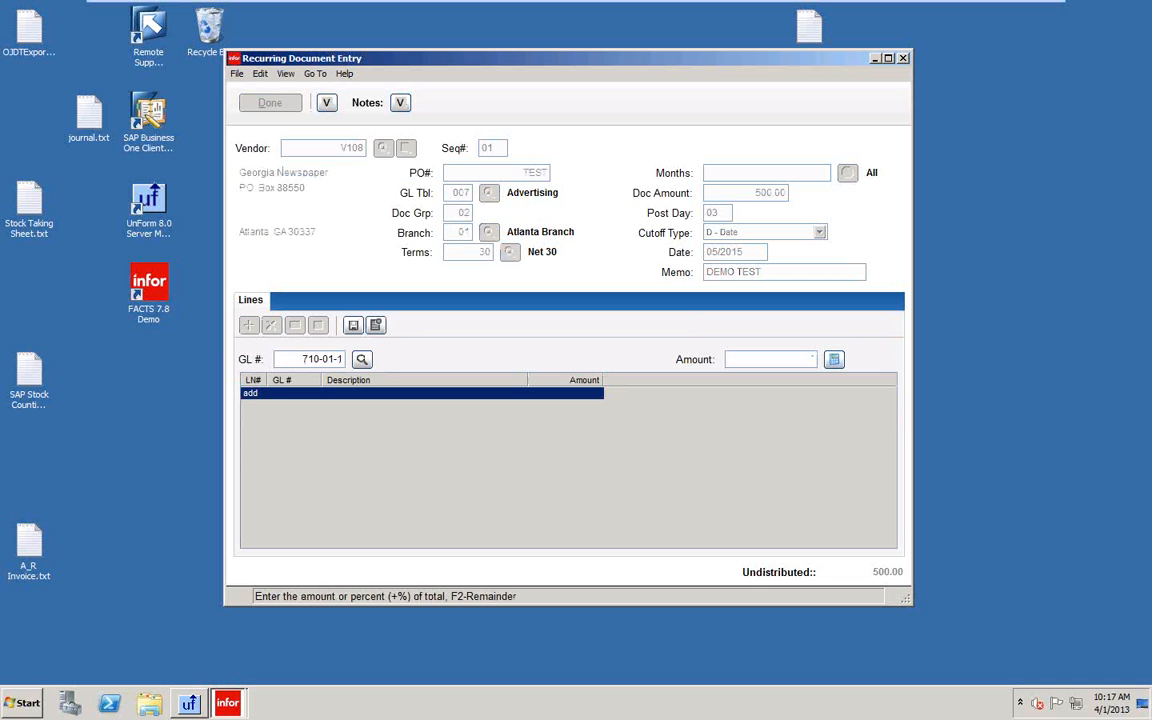
type("500")
key("Return")
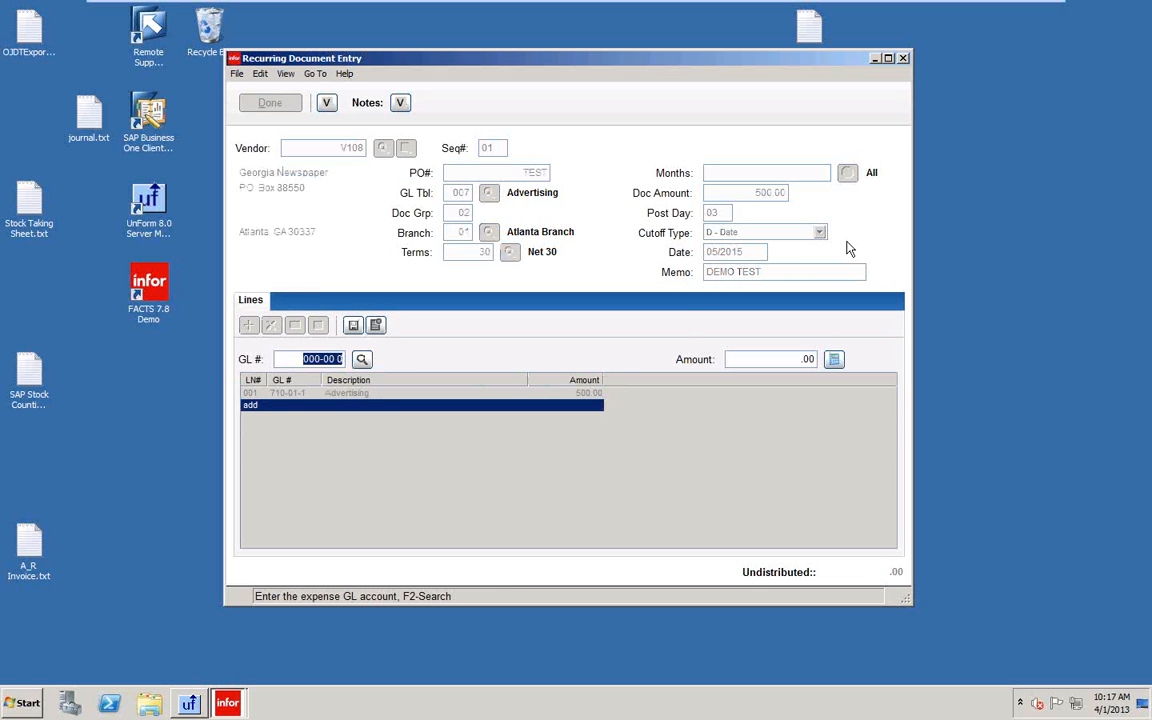
key("Escape")
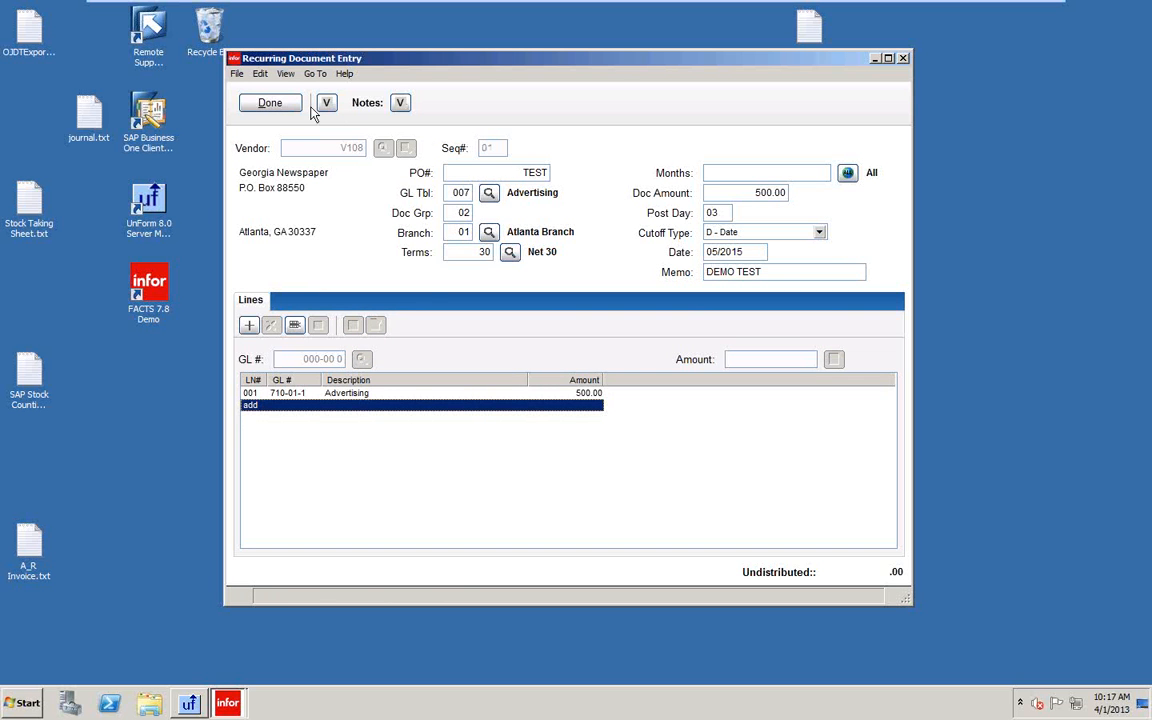
left_click(260, 101)
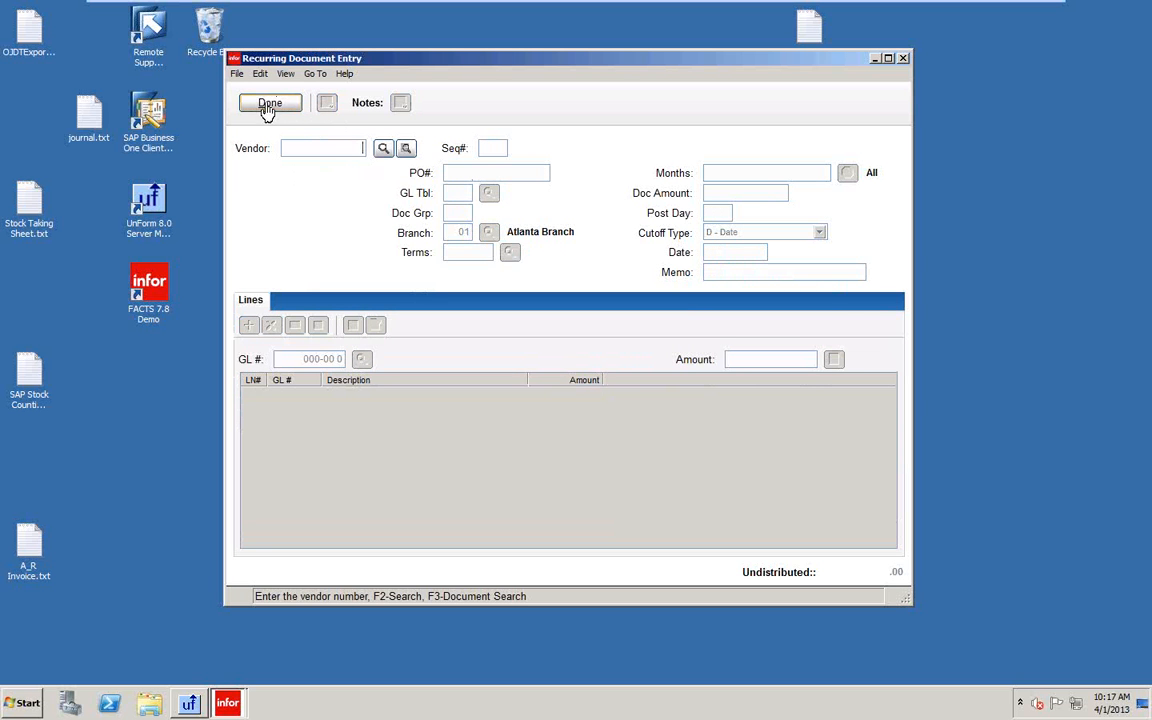
Attempt posting recurring documents through 05/31/2013, accept the GL-period rejection, and cancel the posting.
left_click(272, 104)
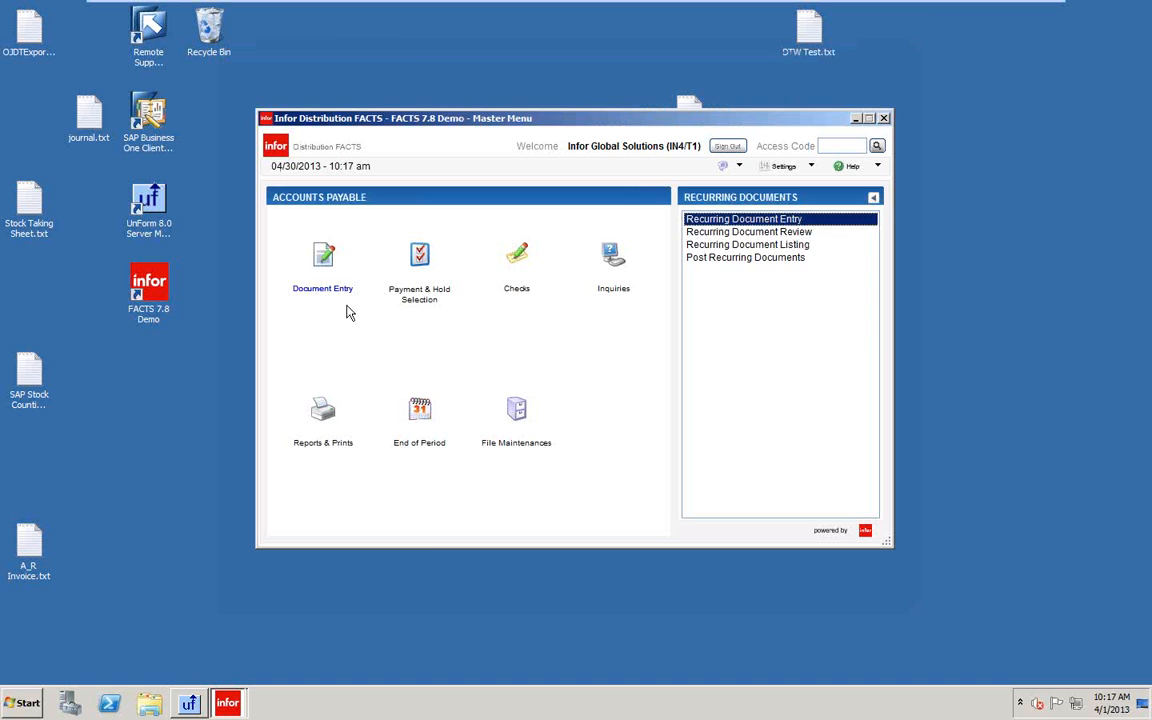
left_click(718, 259)
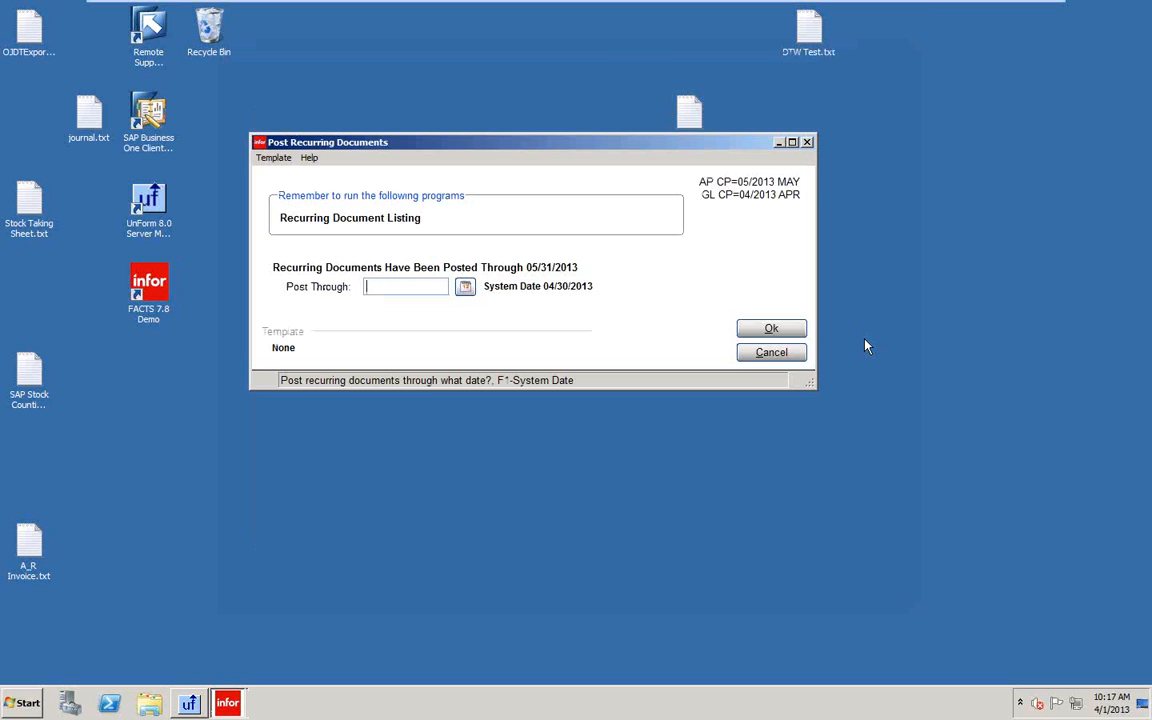
type("053113")
key("Return")
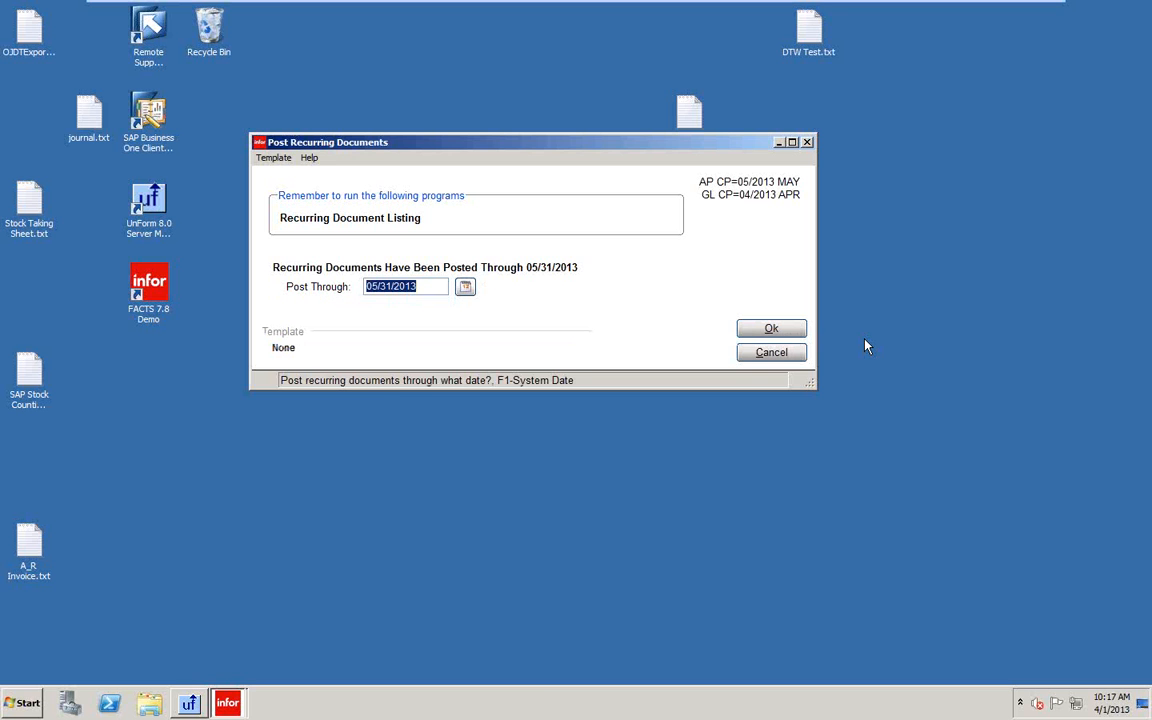
key("BackSpace")
key("Return")
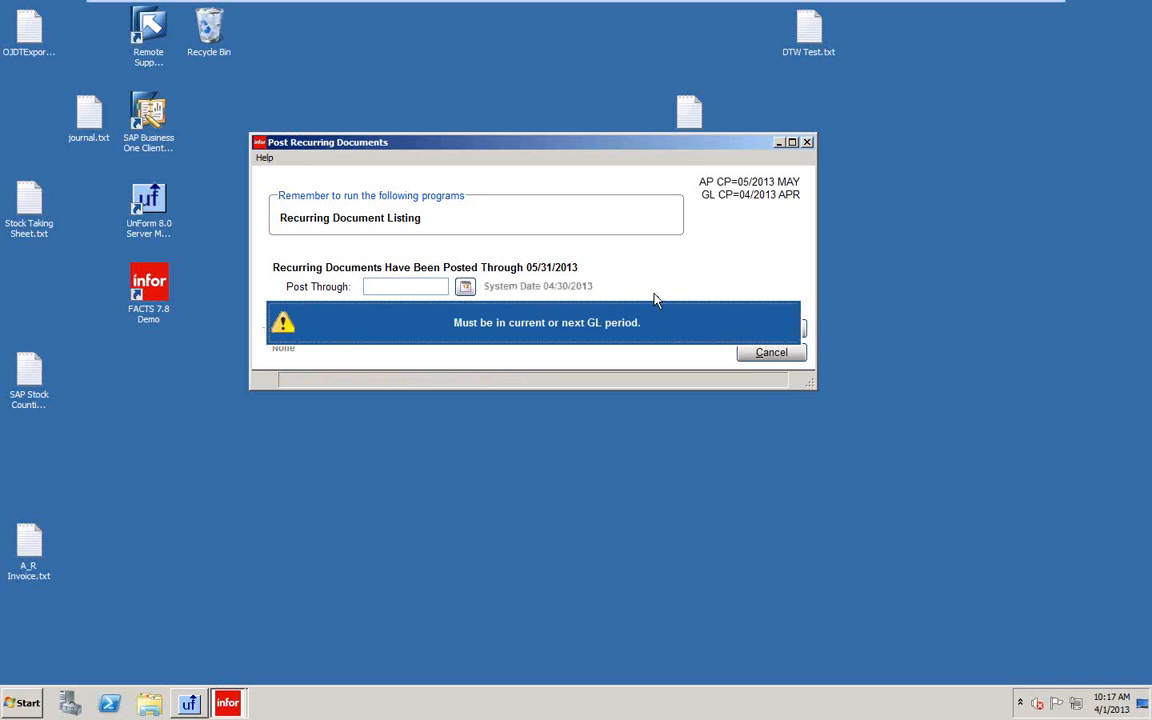
left_click(557, 328)
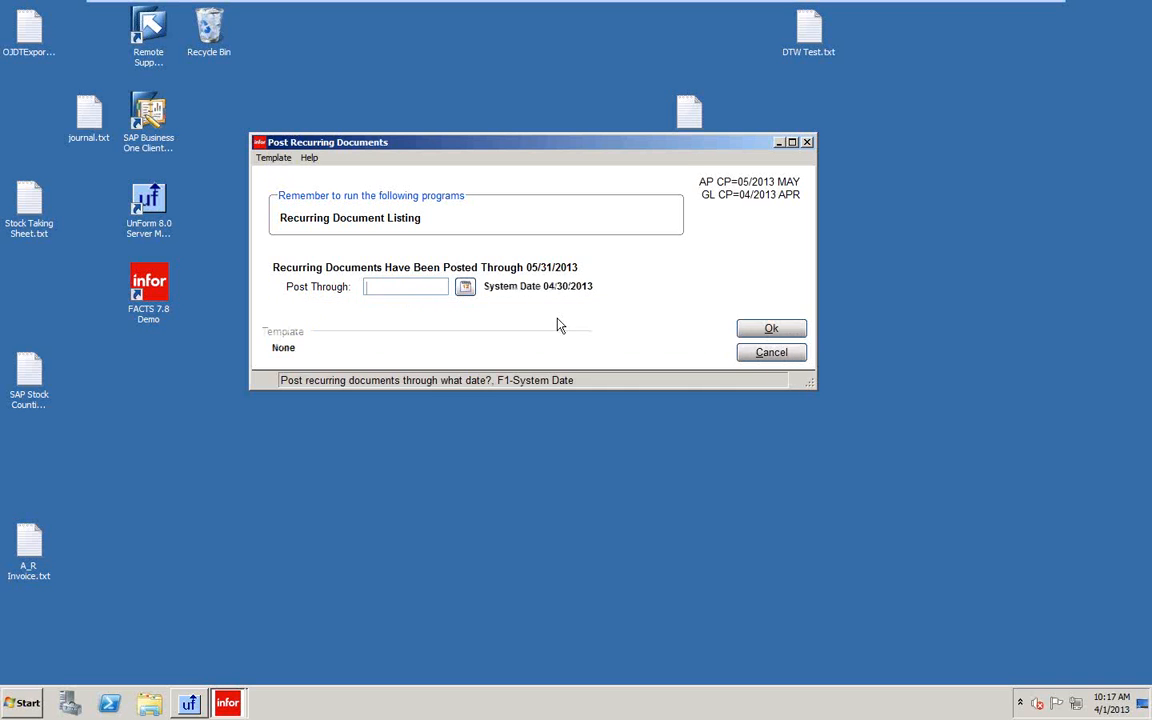
left_click(770, 354)
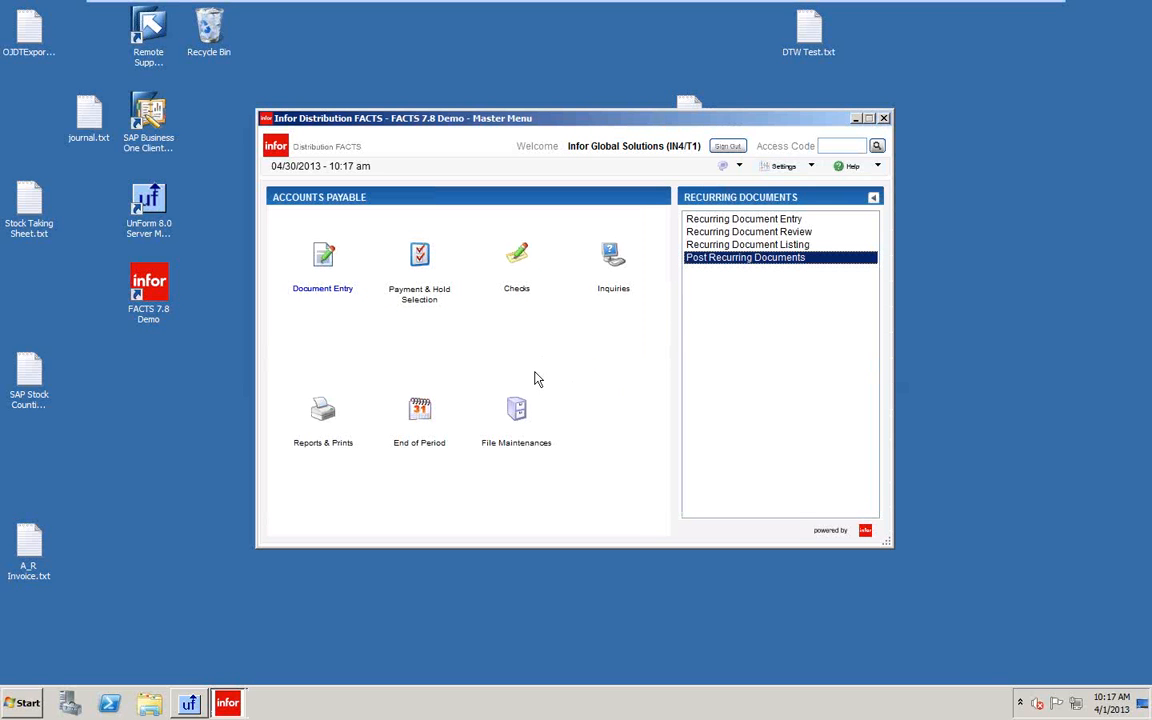
Change Nonstatic Control F/M's recurring post date to 04/30/2013, save, and exit.
left_click(514, 418)
left_click(720, 277)
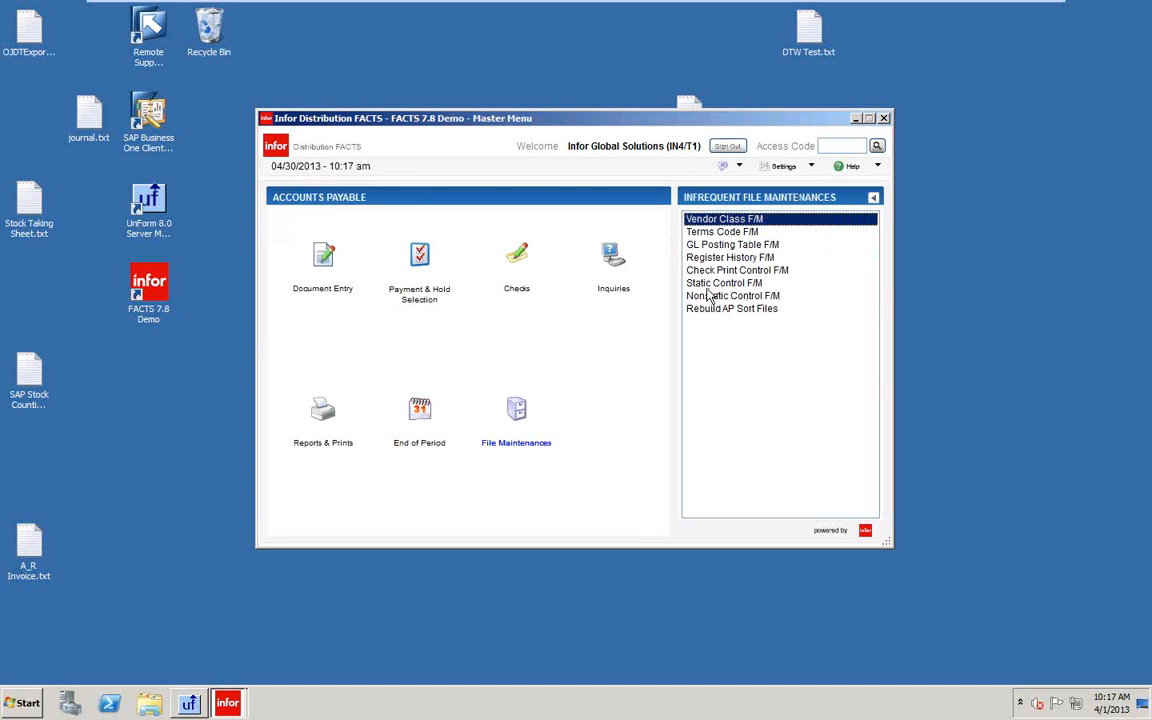
left_click(712, 295)
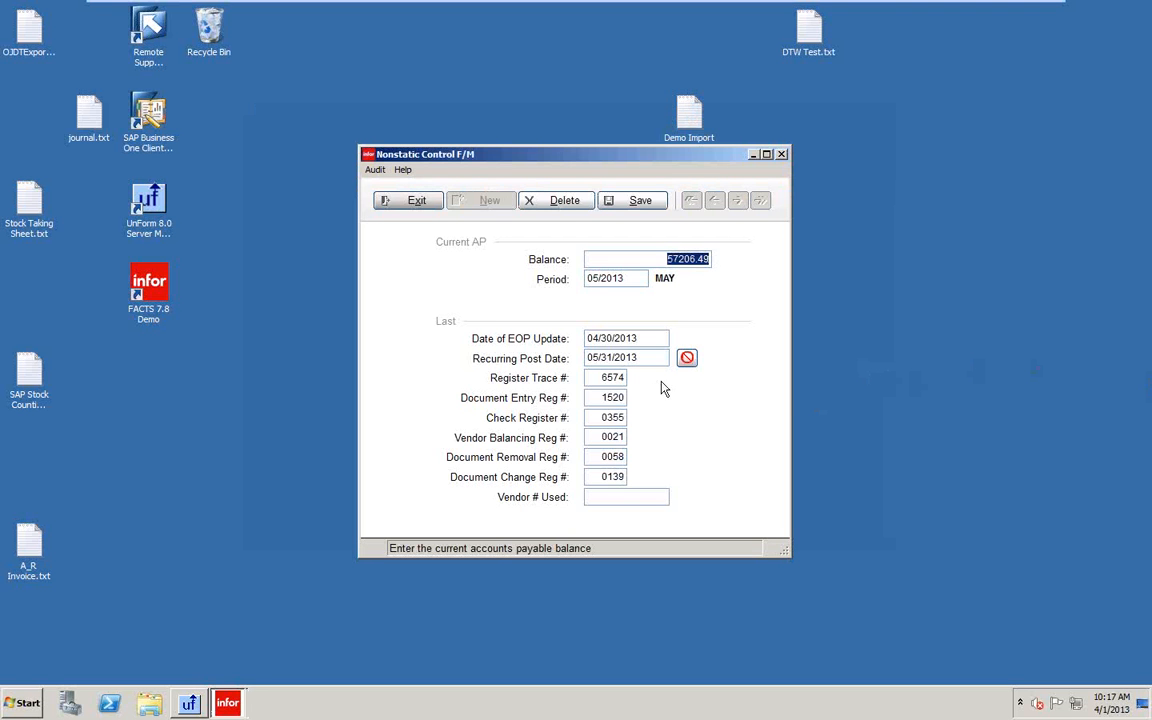
left_click(660, 358)
type("04")
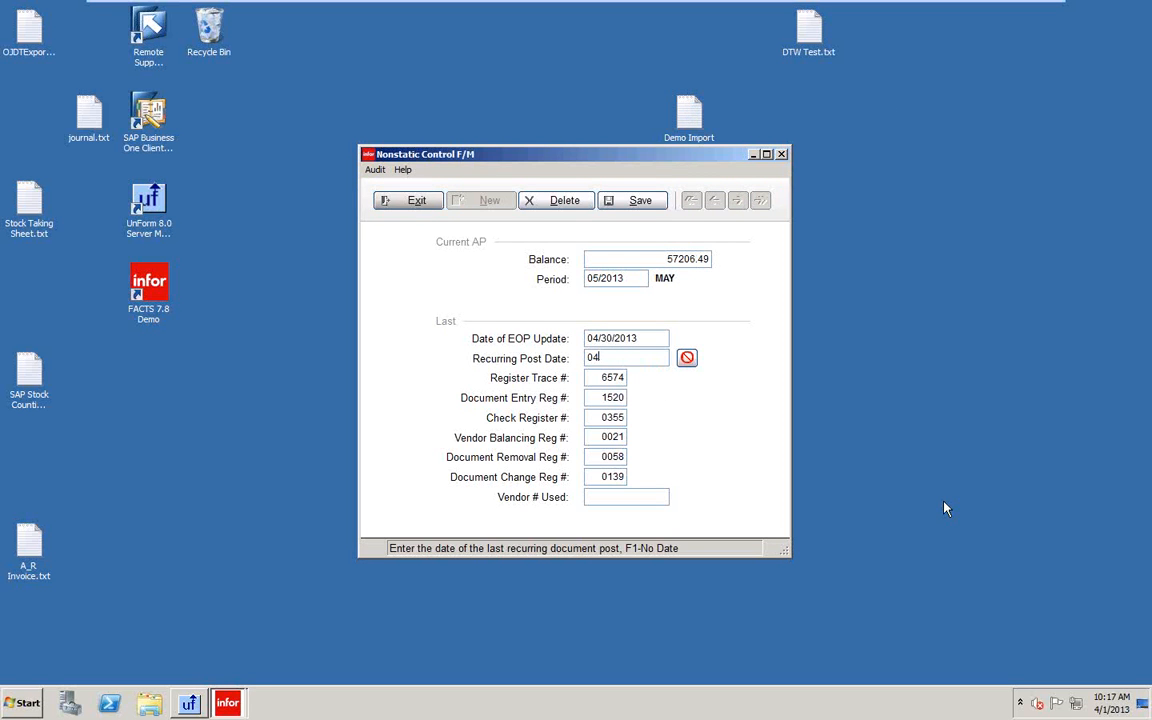
type("3013")
key("Return")
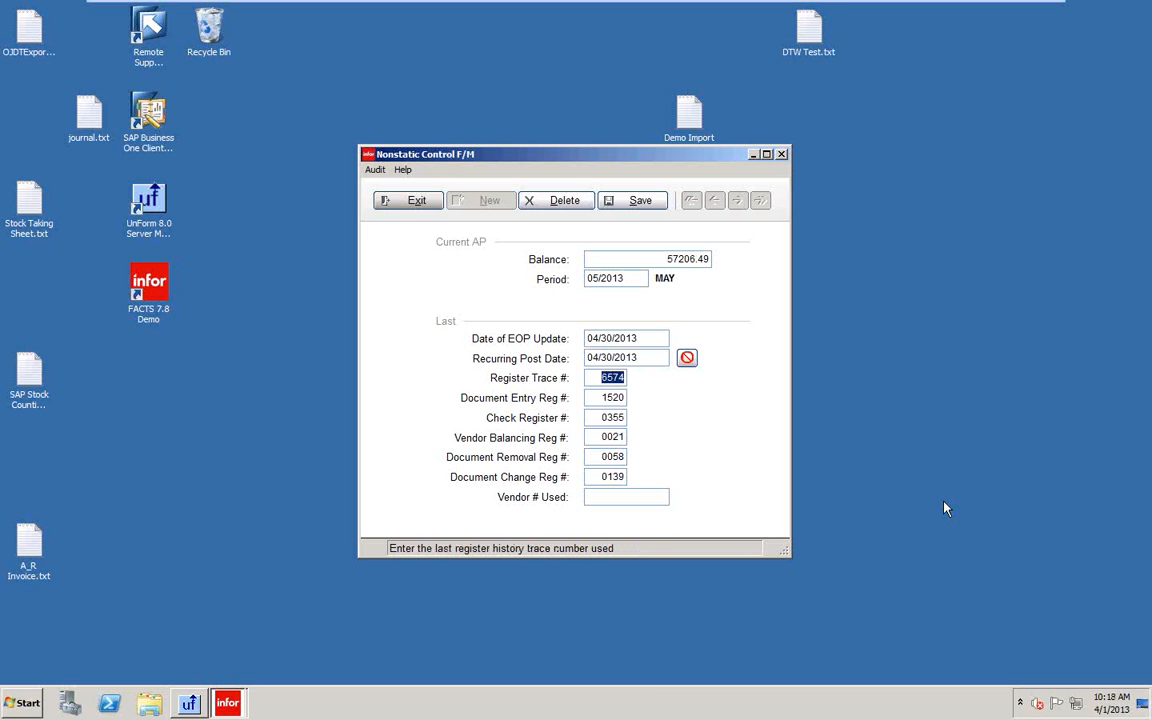
left_click(630, 203)
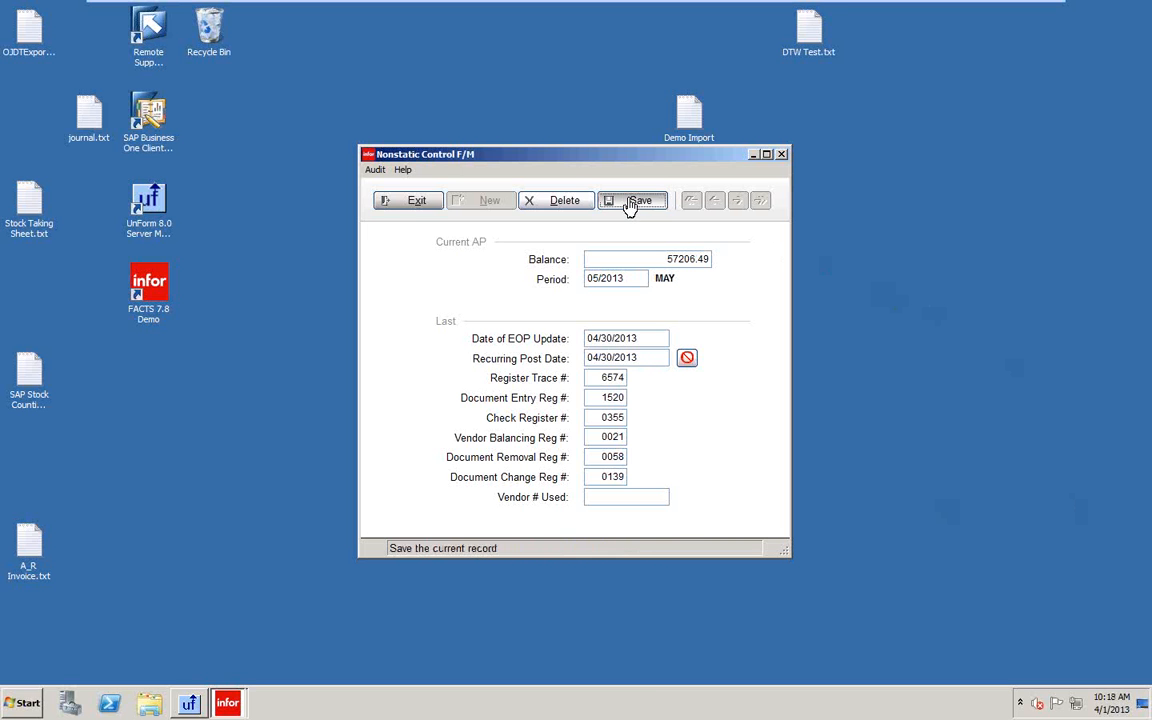
left_click(416, 201)
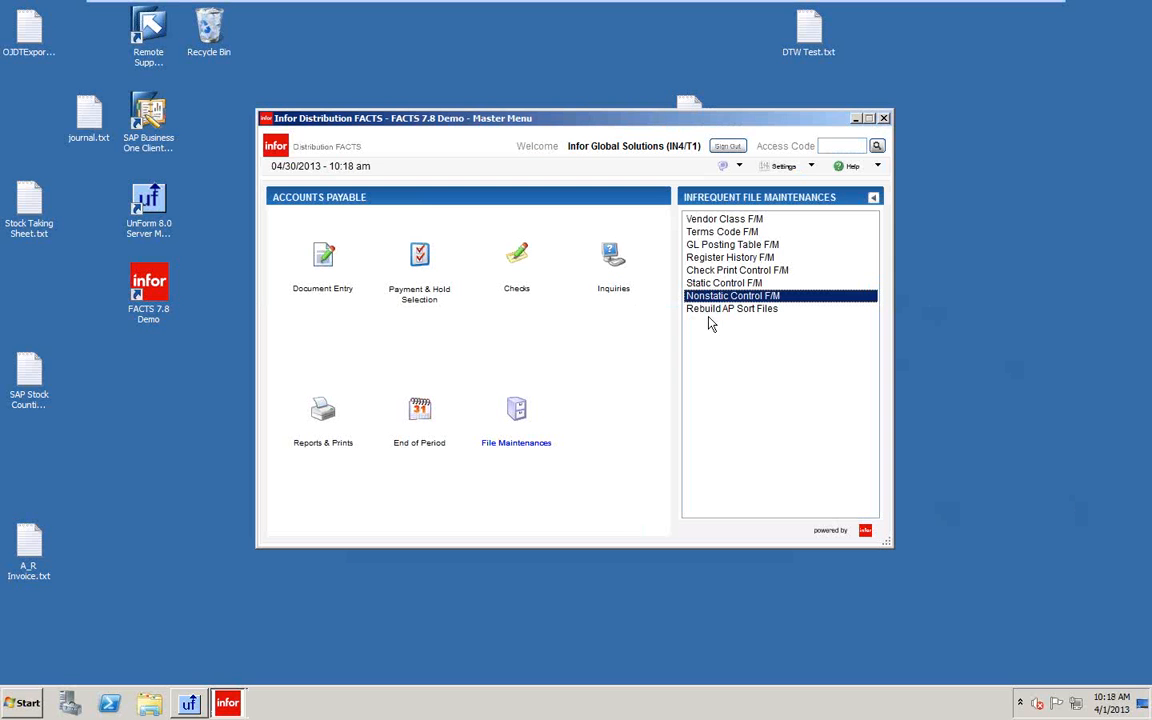
Run Post Recurring Documents through 05/31/2013 and answer Yes to the update prompt.
left_click(320, 252)
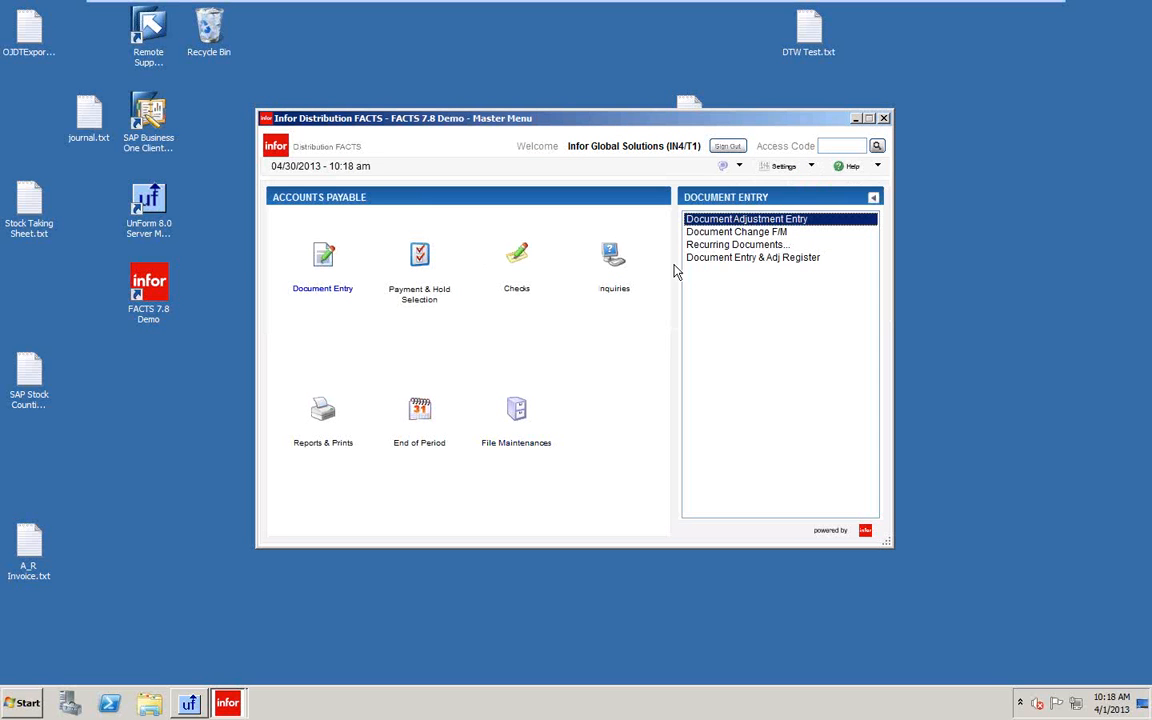
left_click(730, 244)
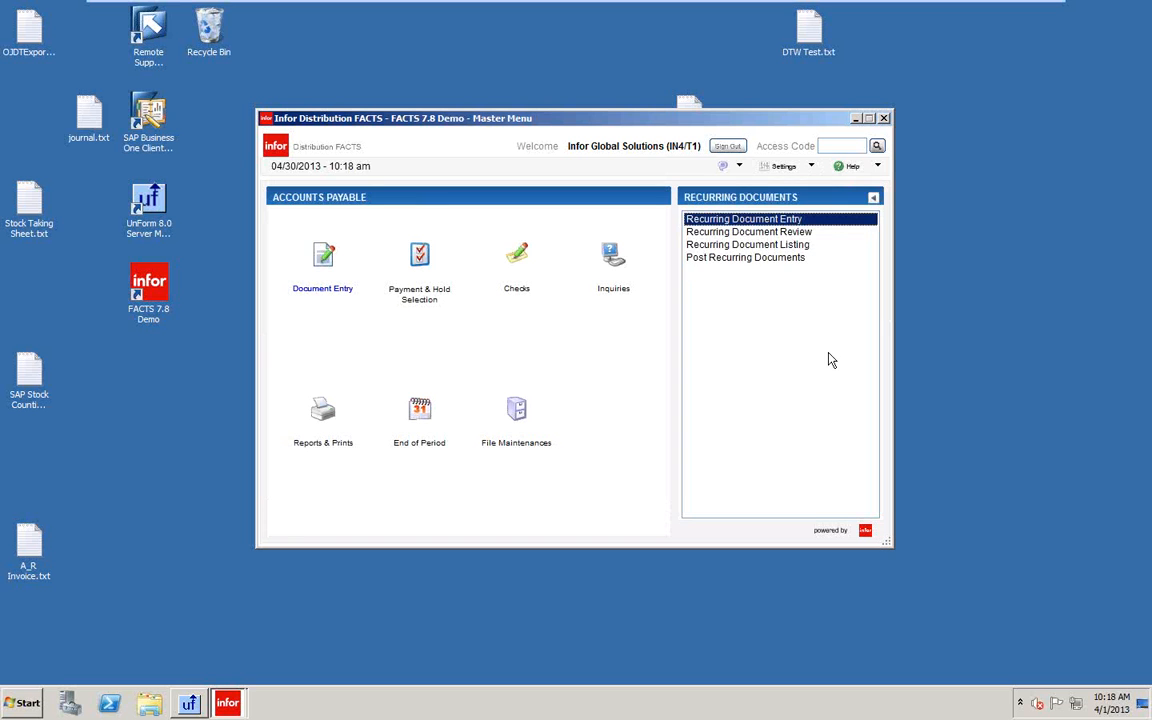
left_click(762, 259)
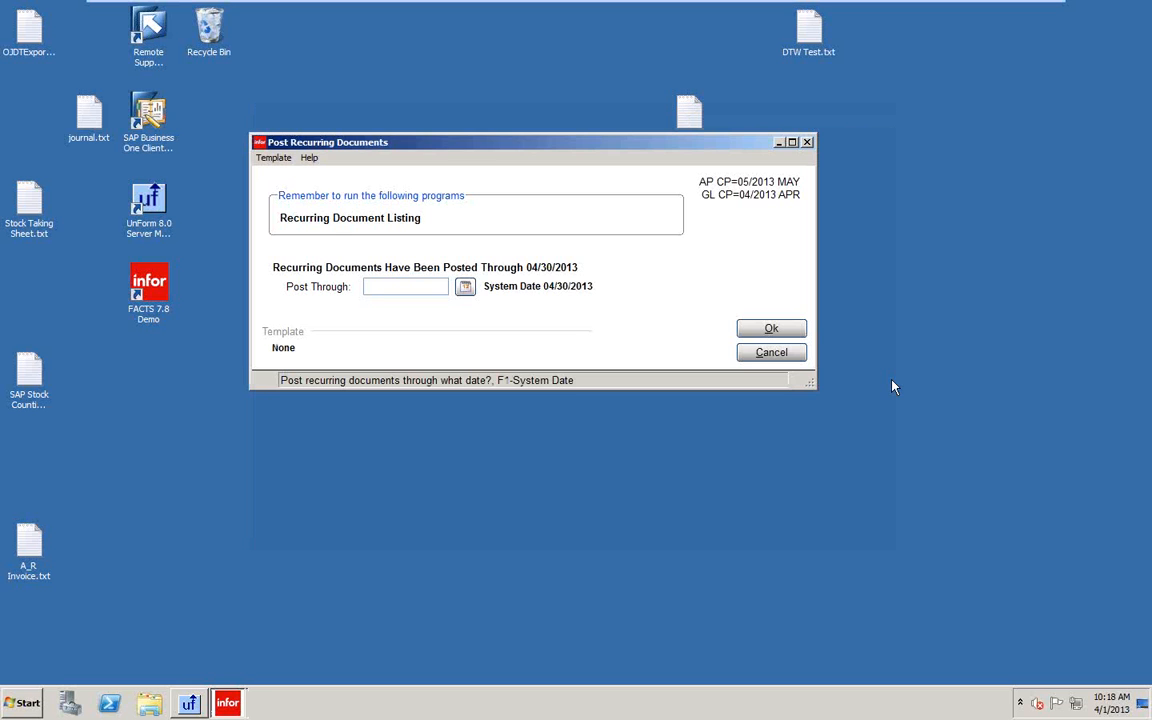
type("053113")
key("Return")
key("Return")
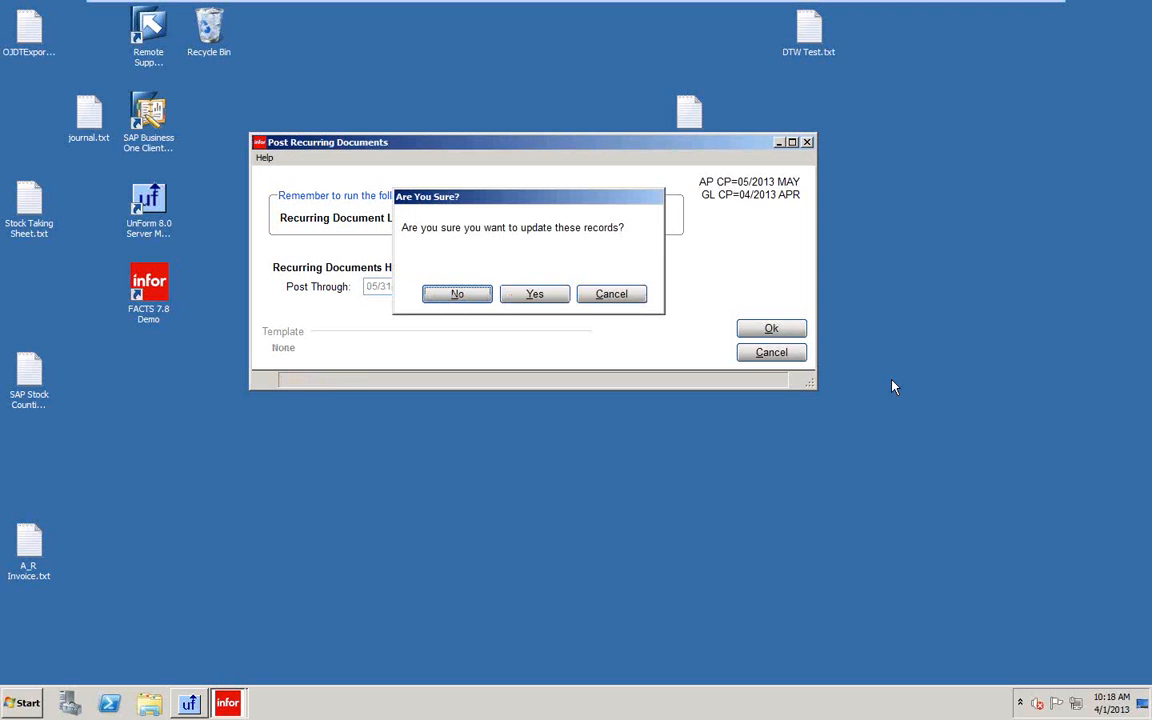
left_click(542, 296)
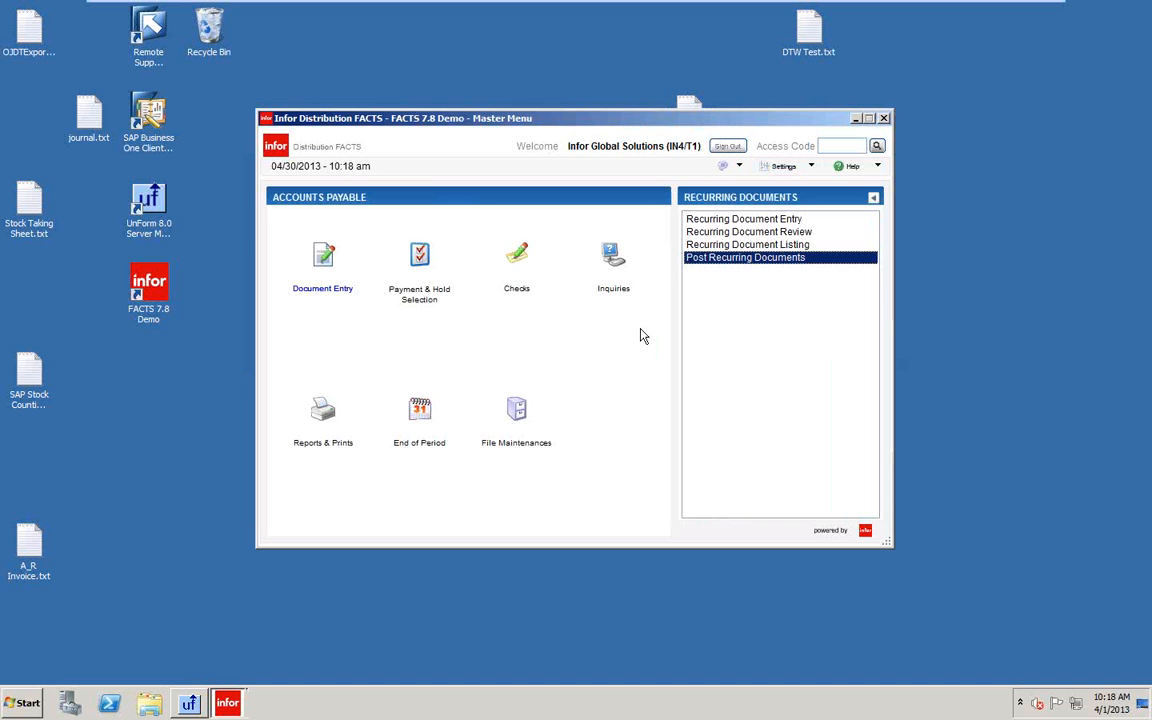
left_click(322, 255)
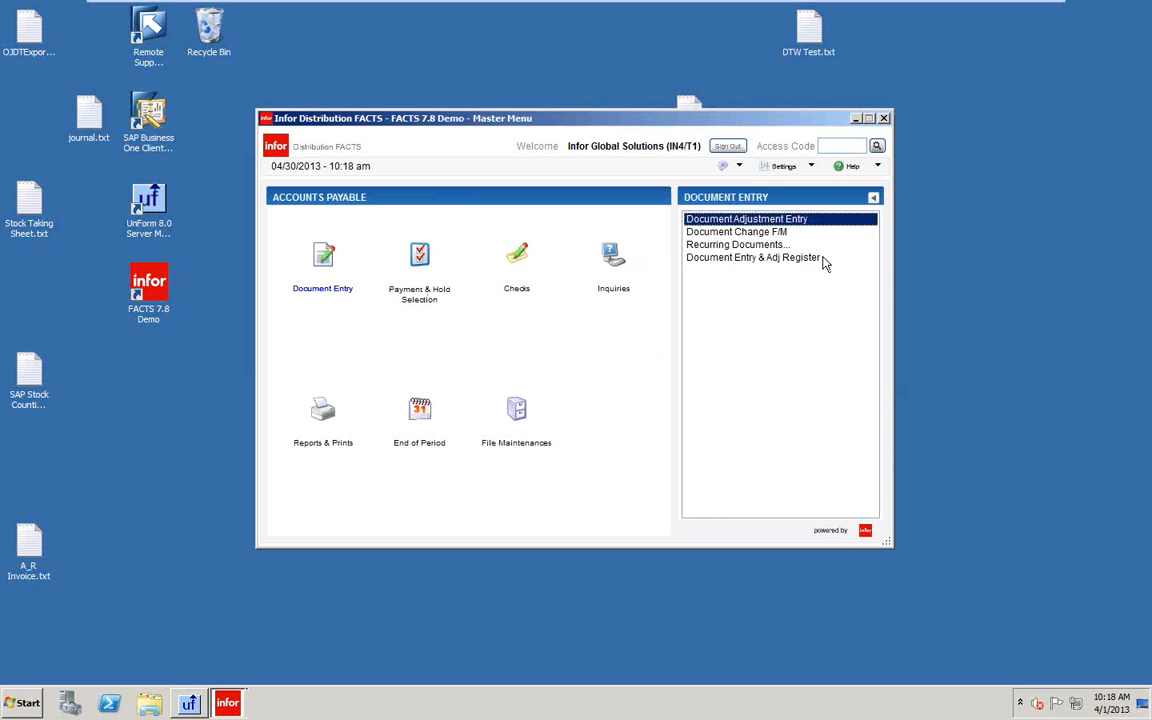
key("Return")
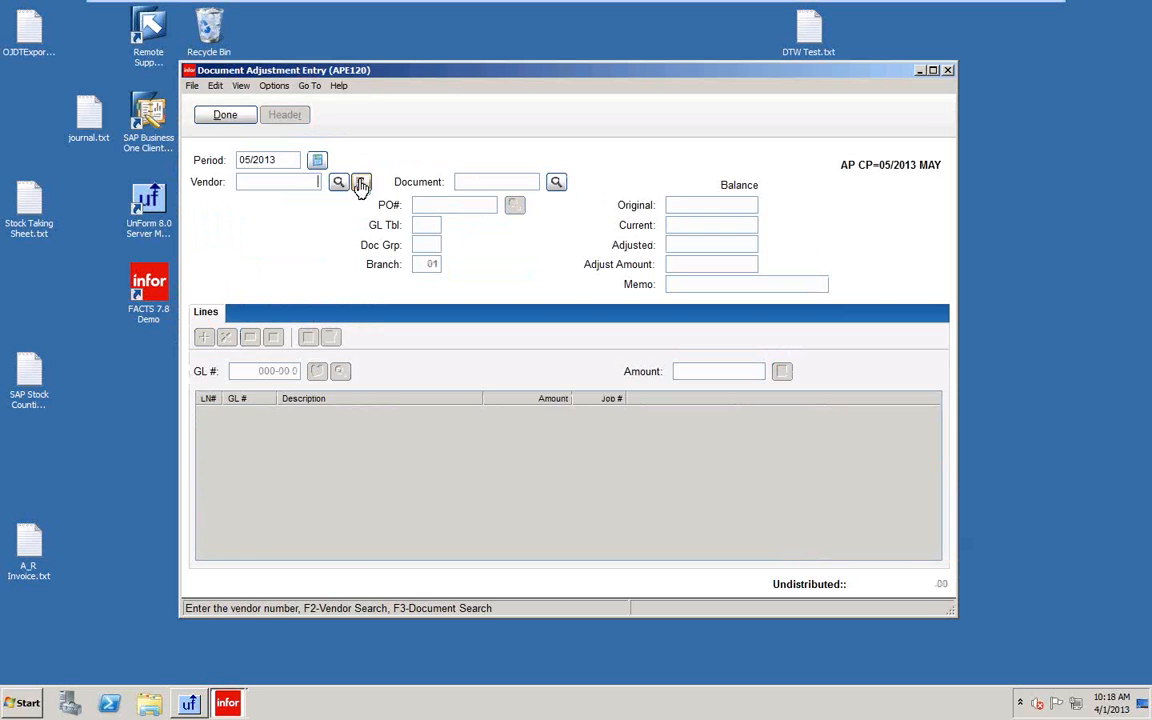
left_click(361, 184)
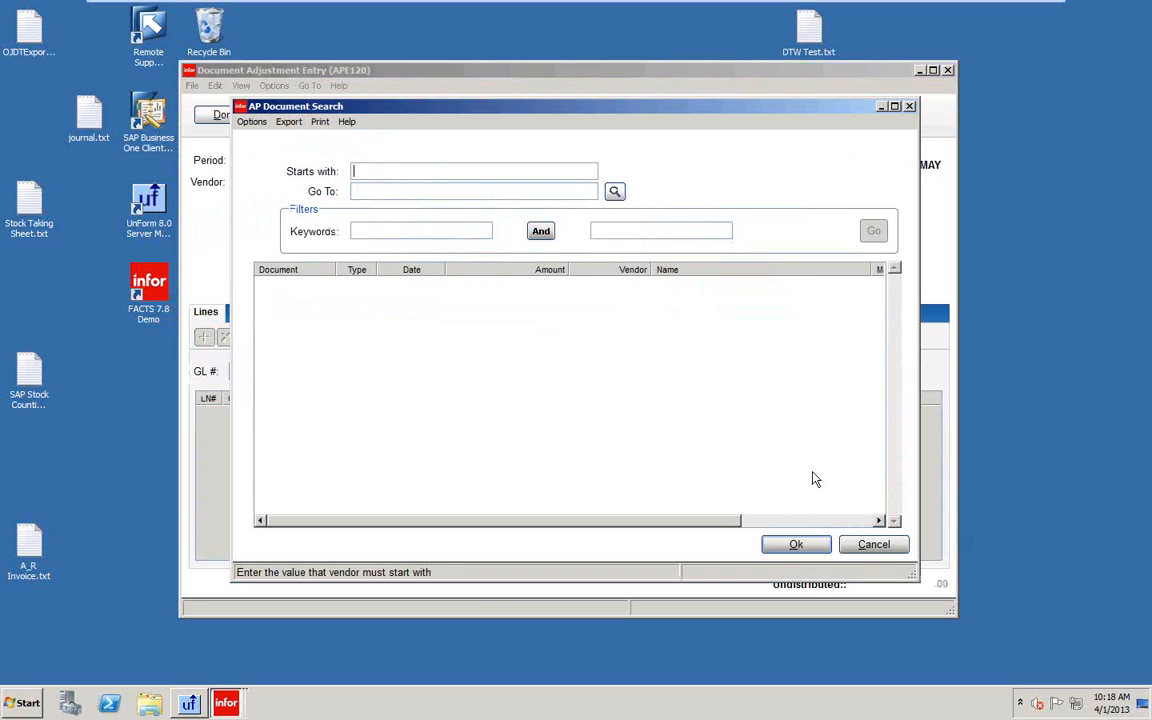
left_click(876, 546)
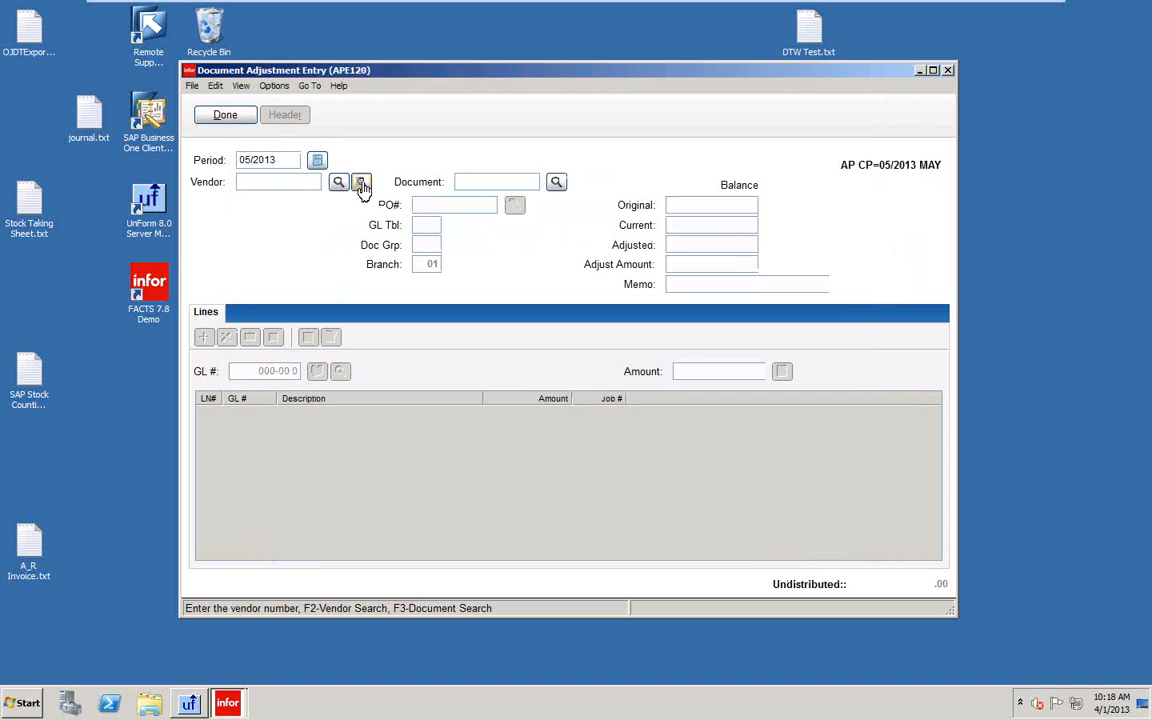
left_click(361, 184)
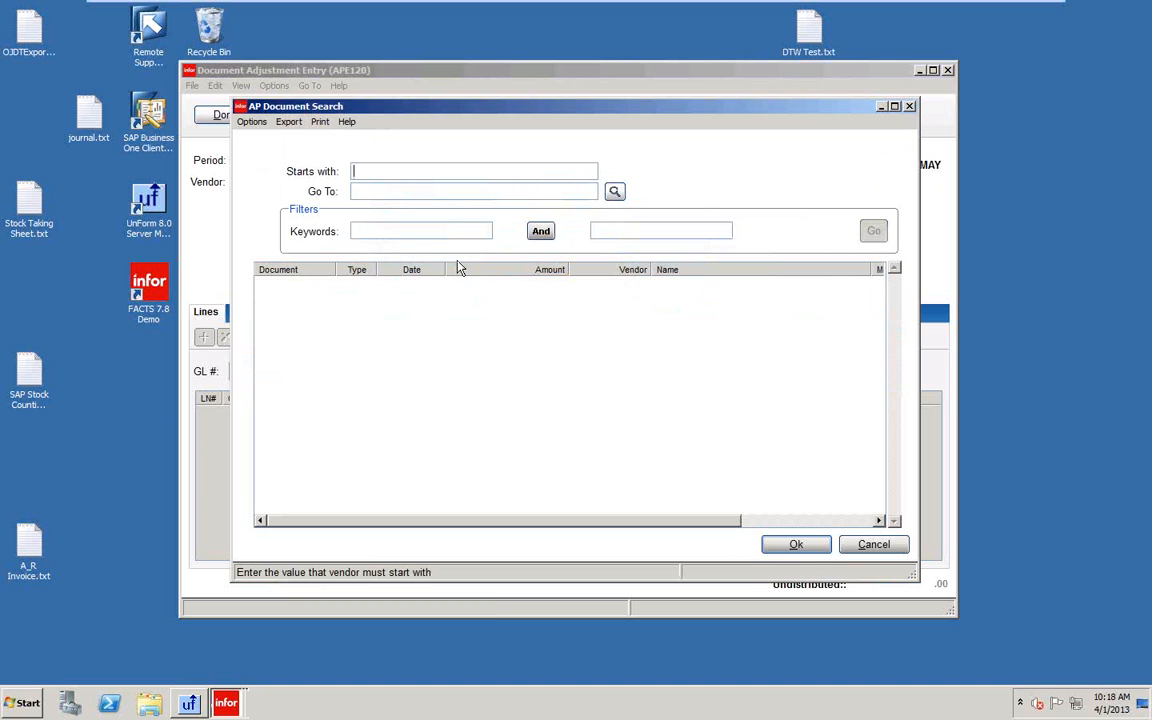
left_click(805, 547)
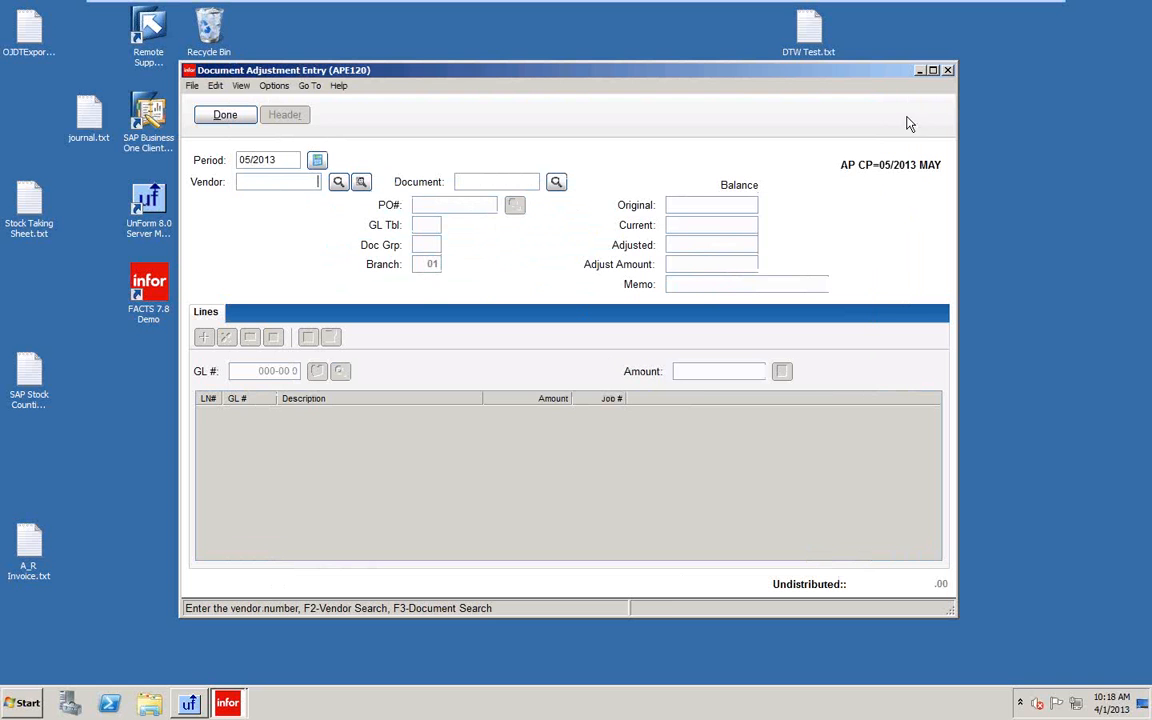
left_click(948, 71)
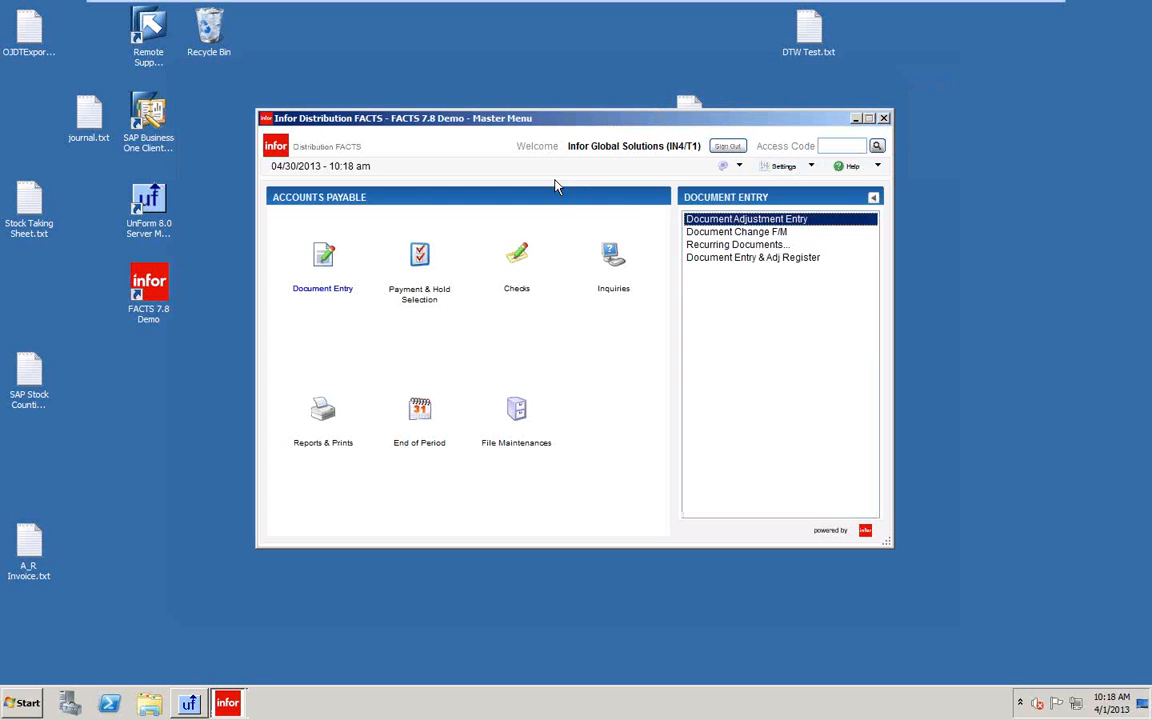
Load recurring document V103 sequence 01 (Office Products International) in Recurring Document Entry.
double_click(727, 248)
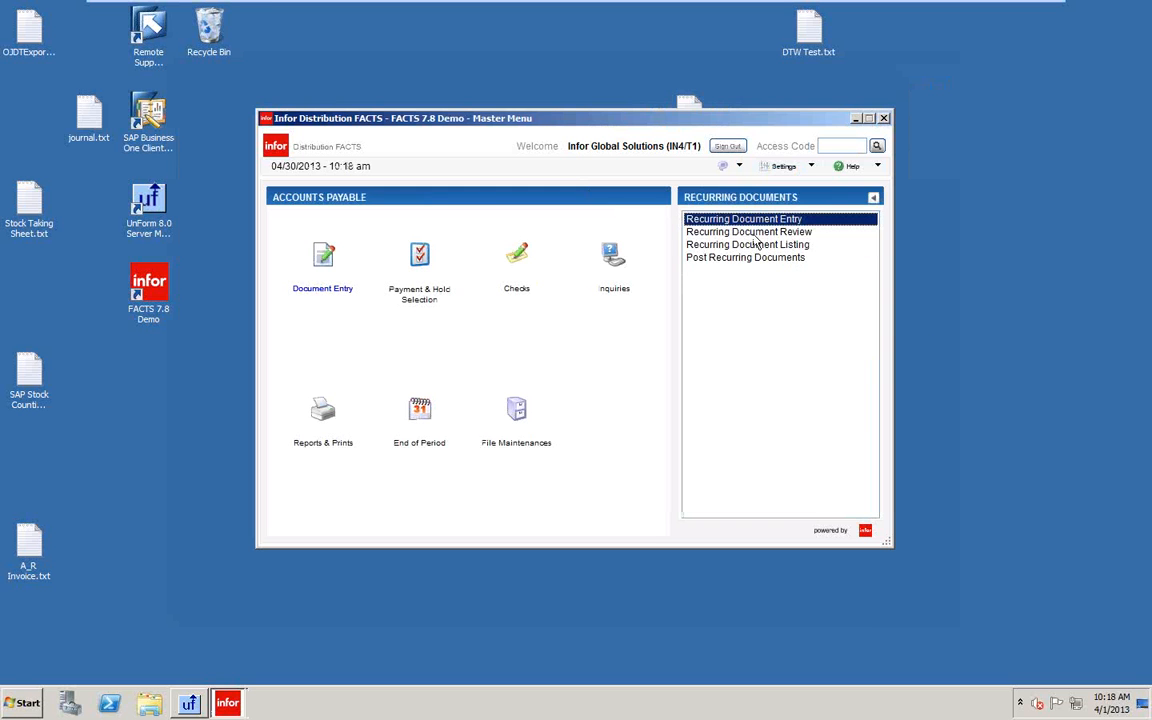
double_click(745, 228)
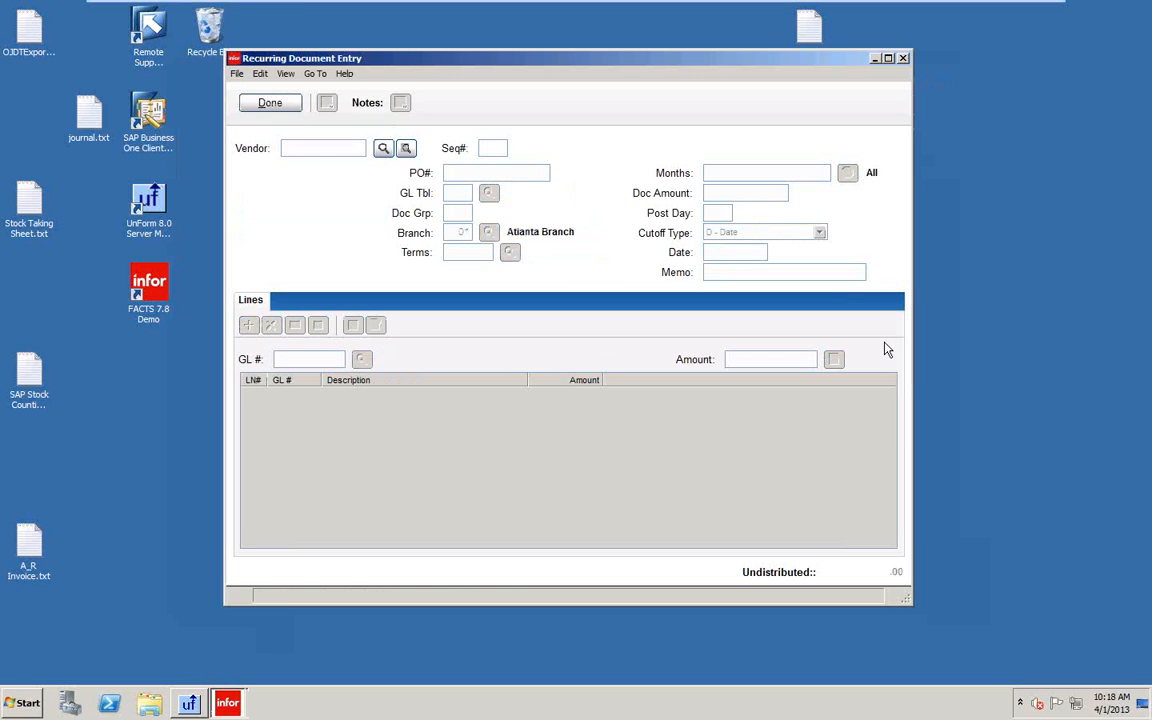
left_click(405, 148)
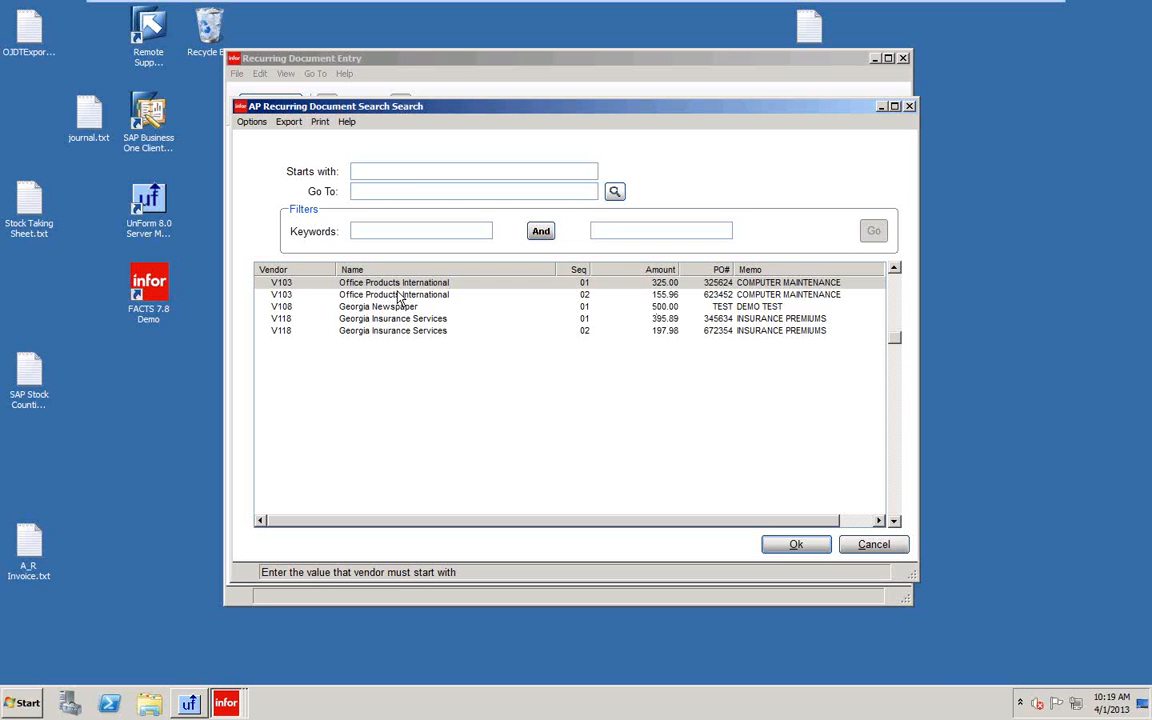
left_click(797, 545)
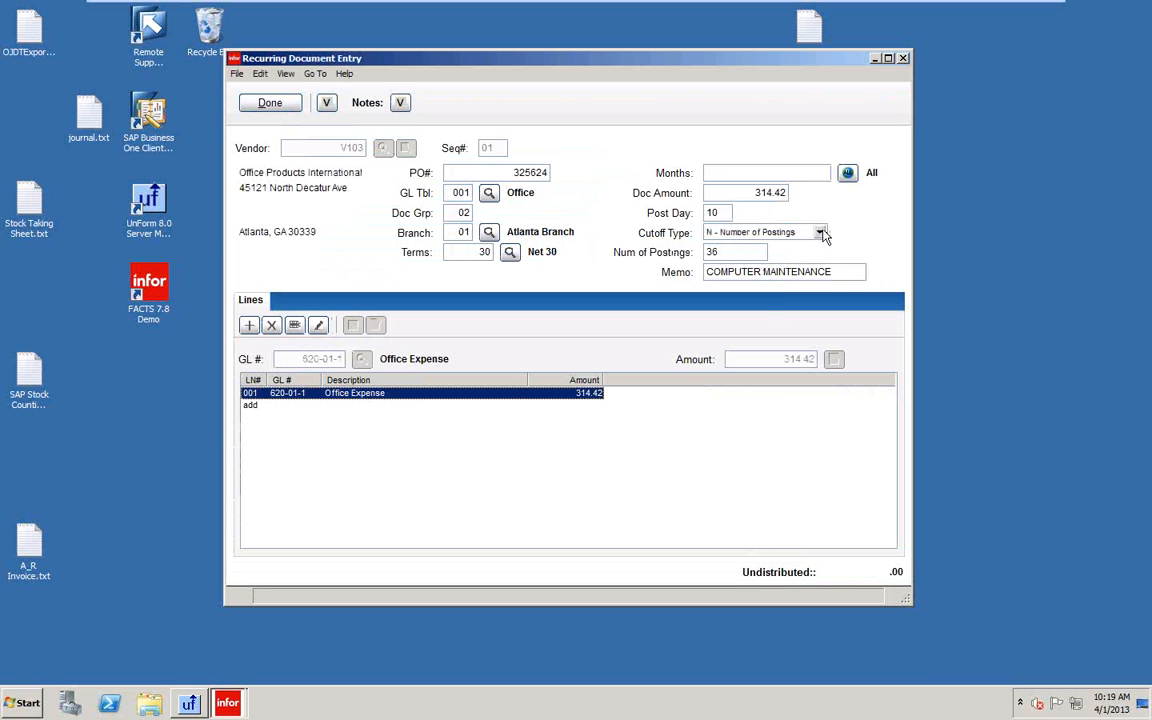
Delete the loaded V103 sequence 01 recurring document with YES - Delete.
left_click(237, 75)
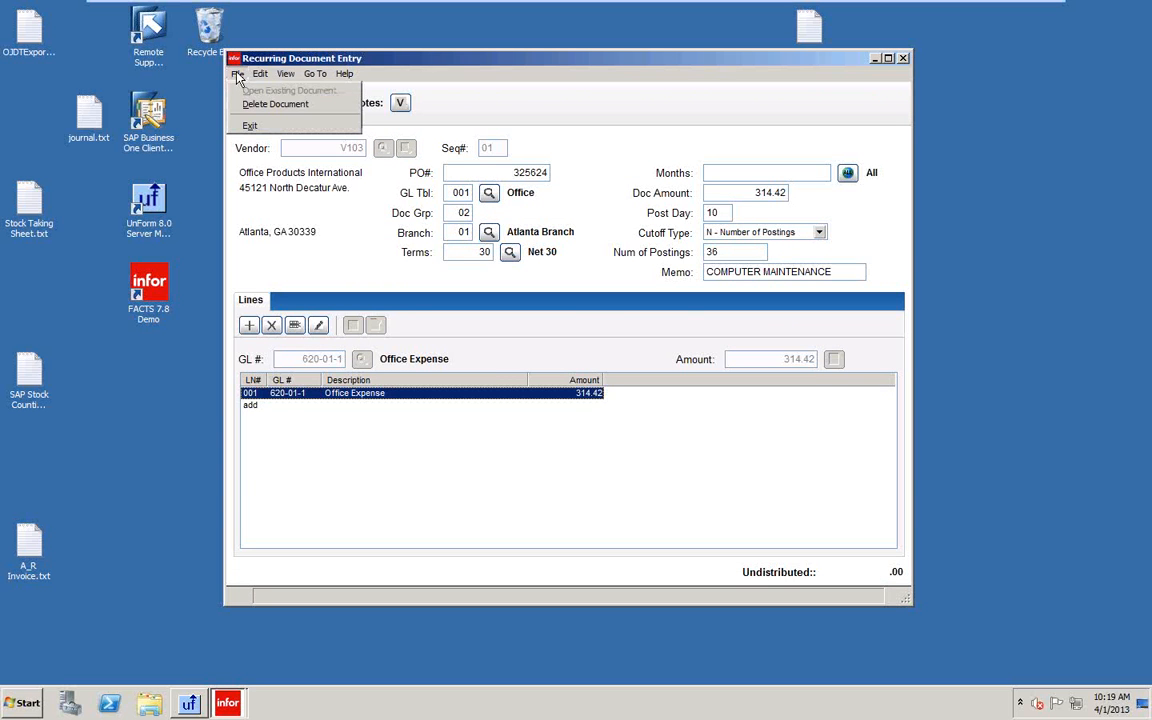
left_click(262, 104)
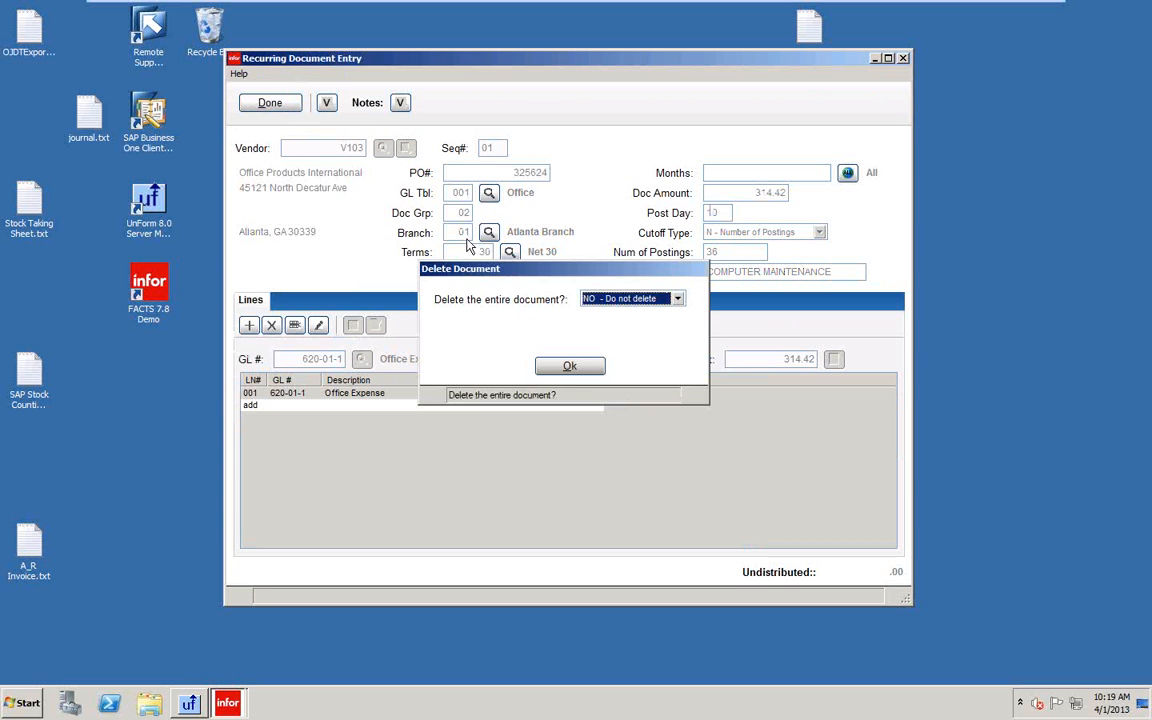
left_click(676, 298)
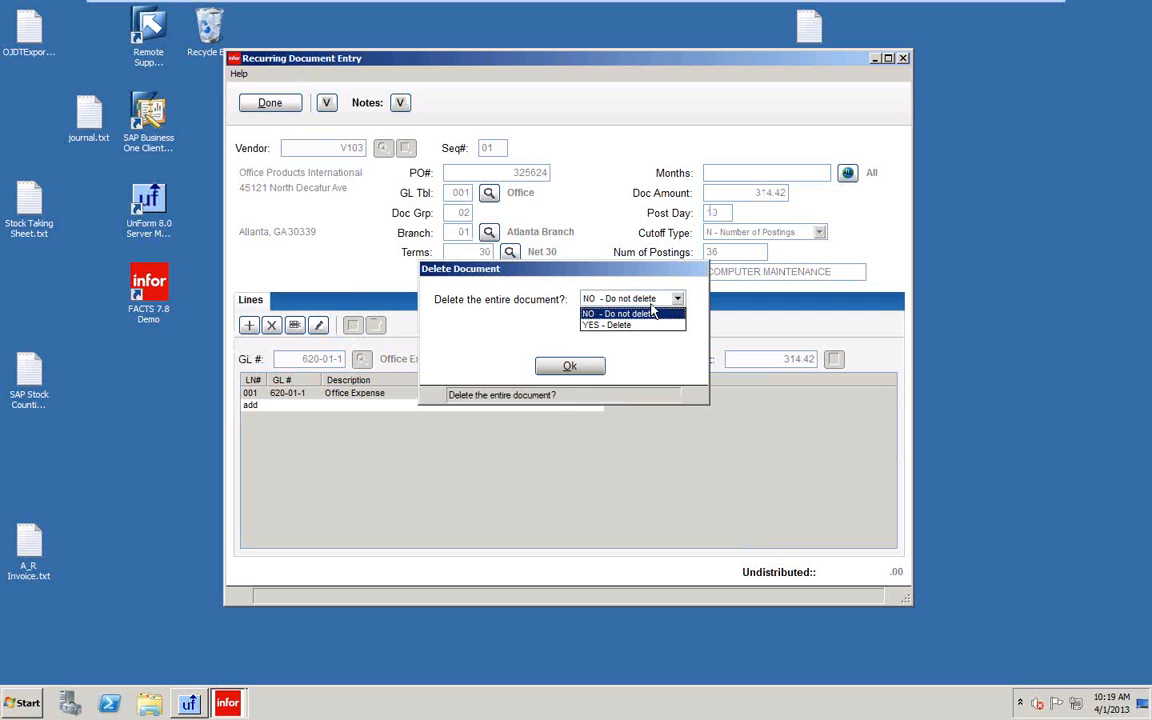
left_click(622, 326)
left_click(569, 365)
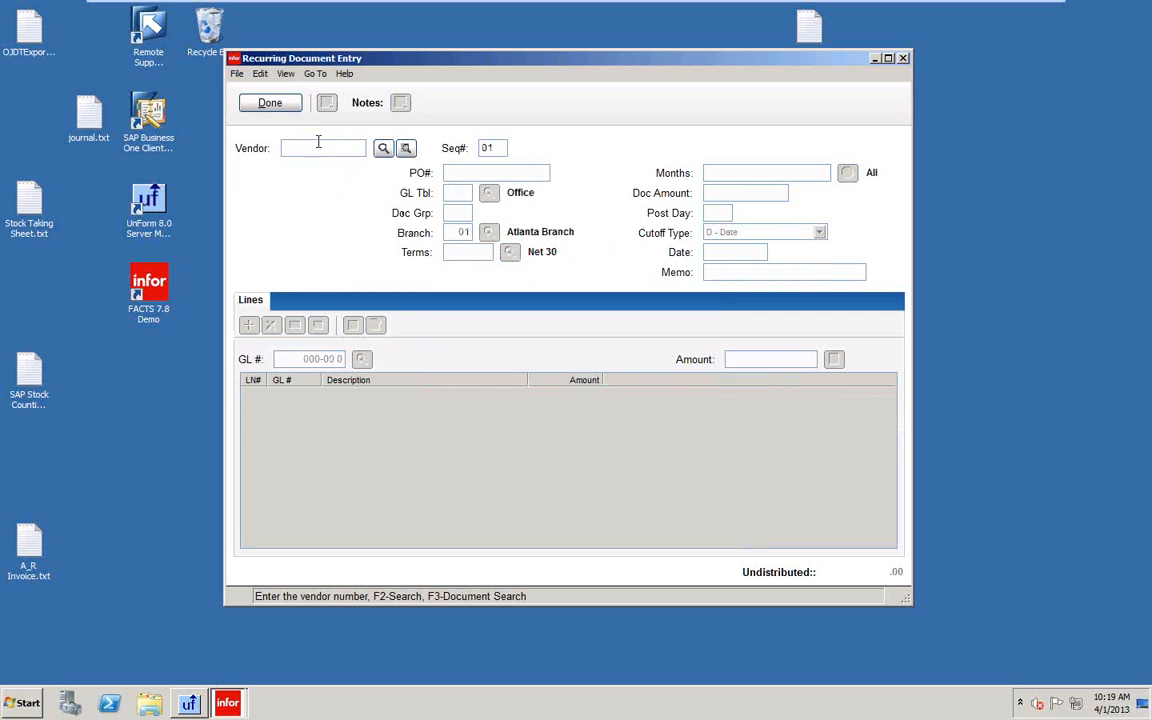
Load V103 sequence 02 through Document Search and delete it as well.
left_click(405, 150)
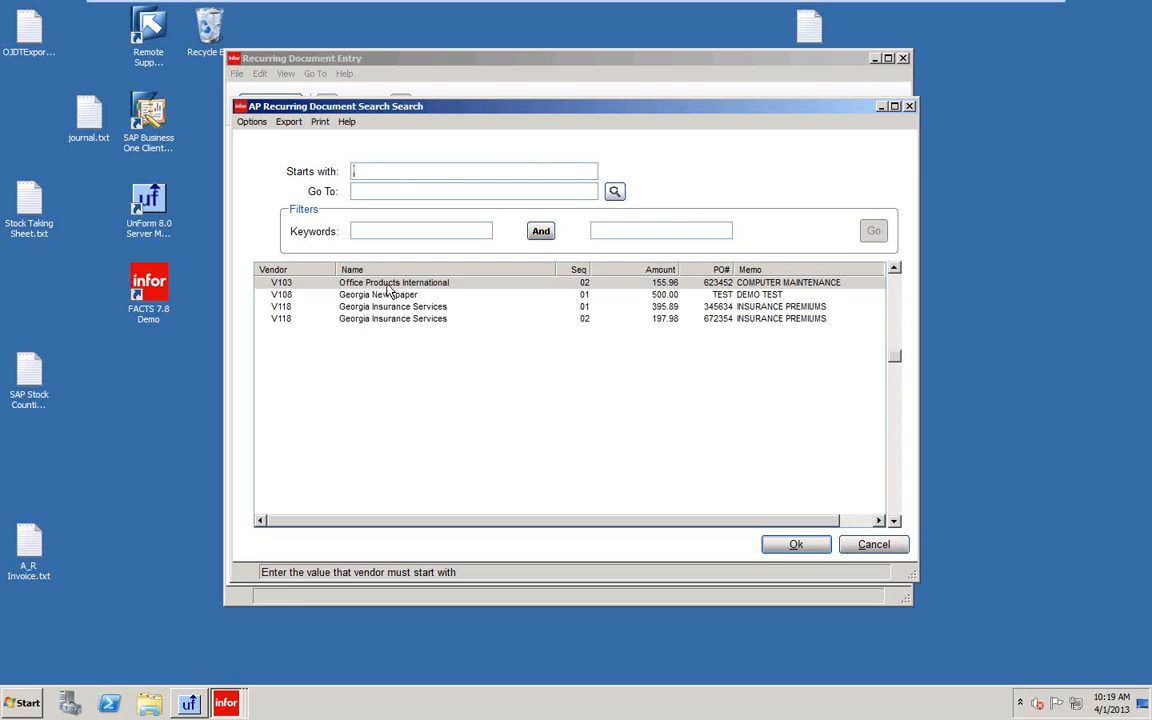
left_click(817, 552)
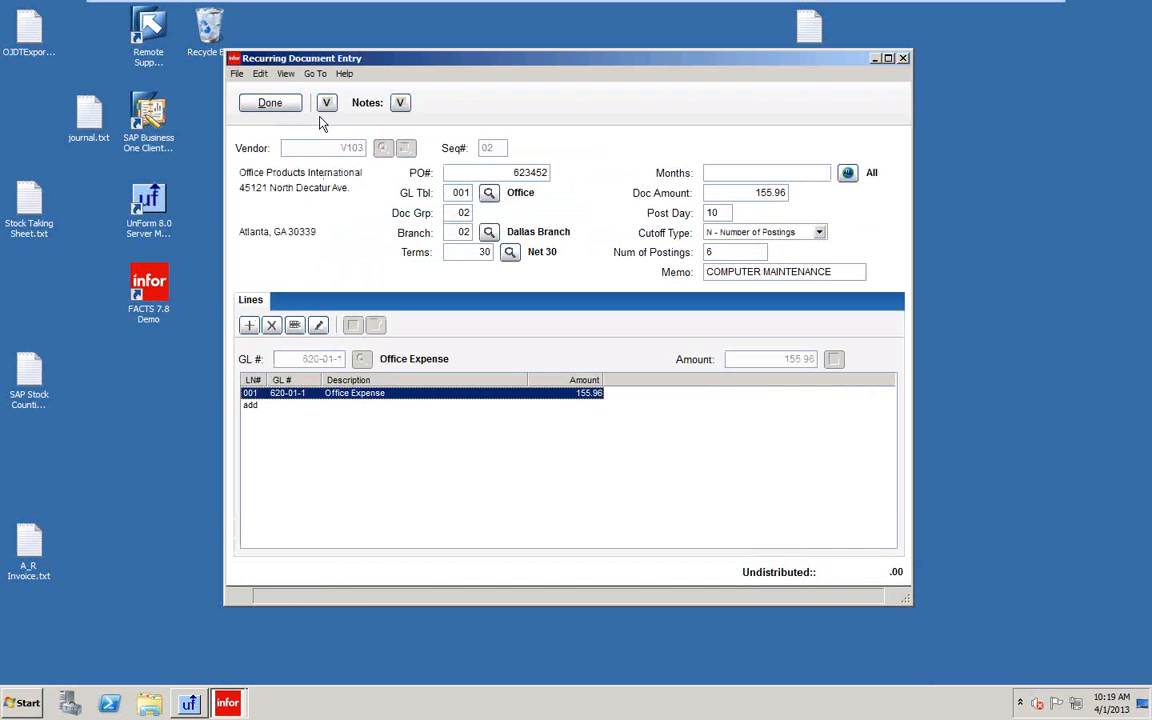
left_click(237, 74)
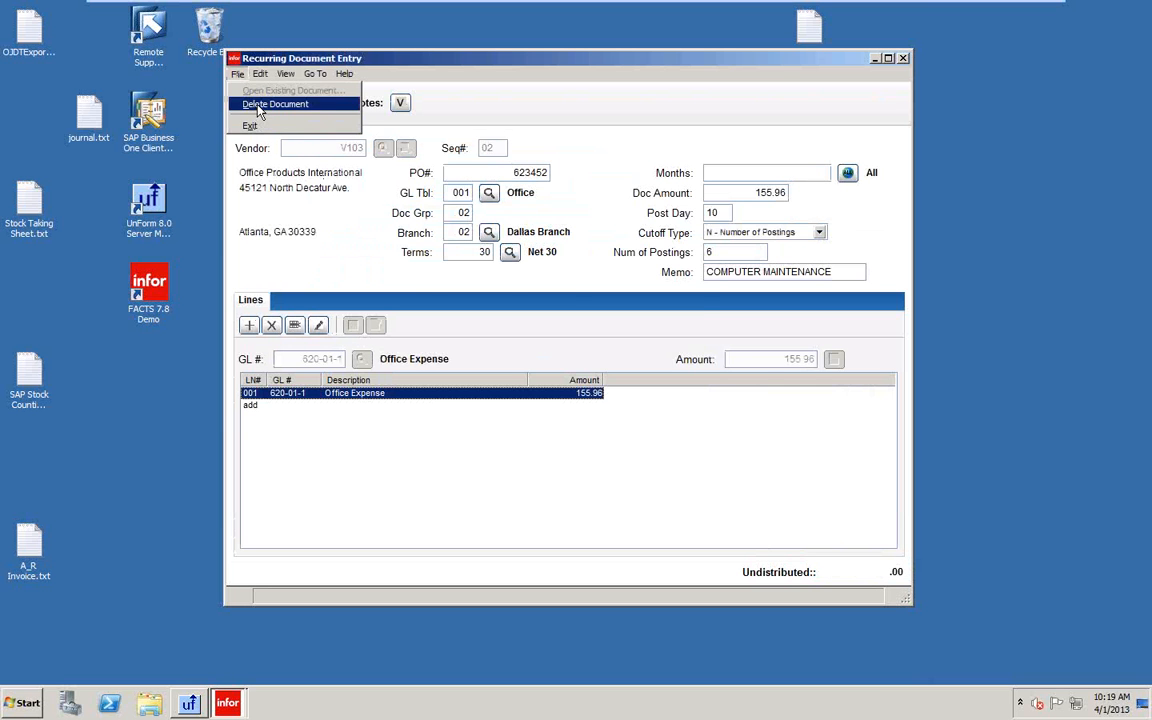
left_click(258, 108)
left_click(677, 299)
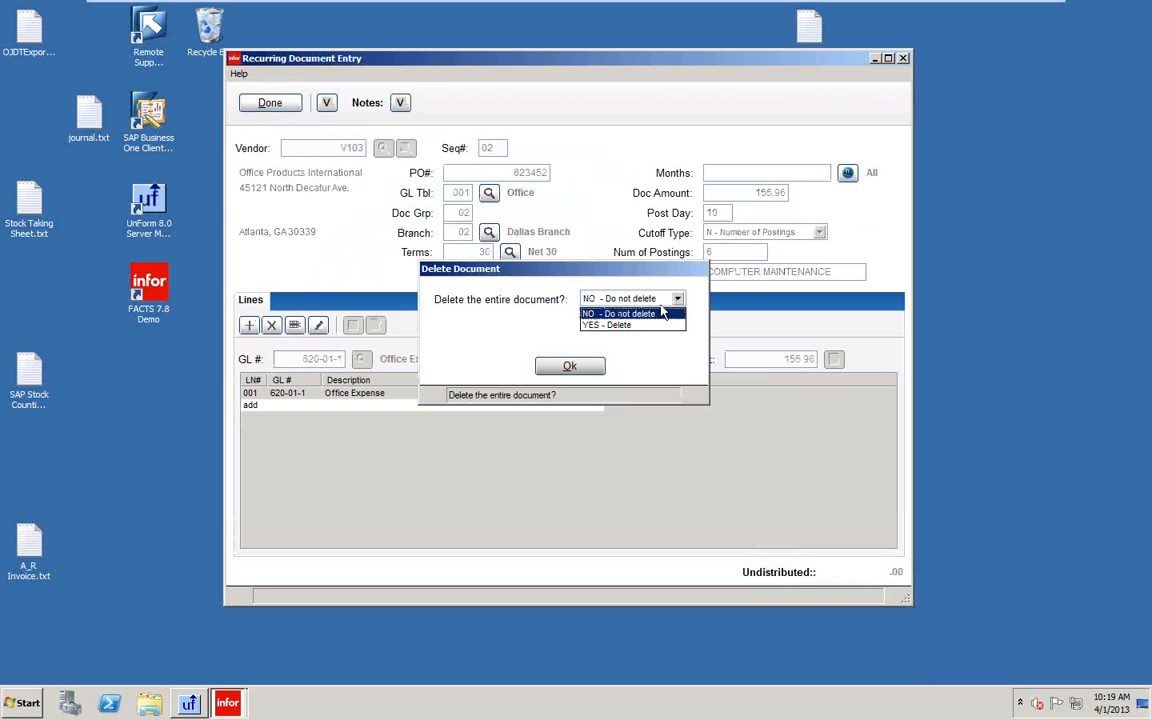
left_click(610, 325)
left_click(562, 366)
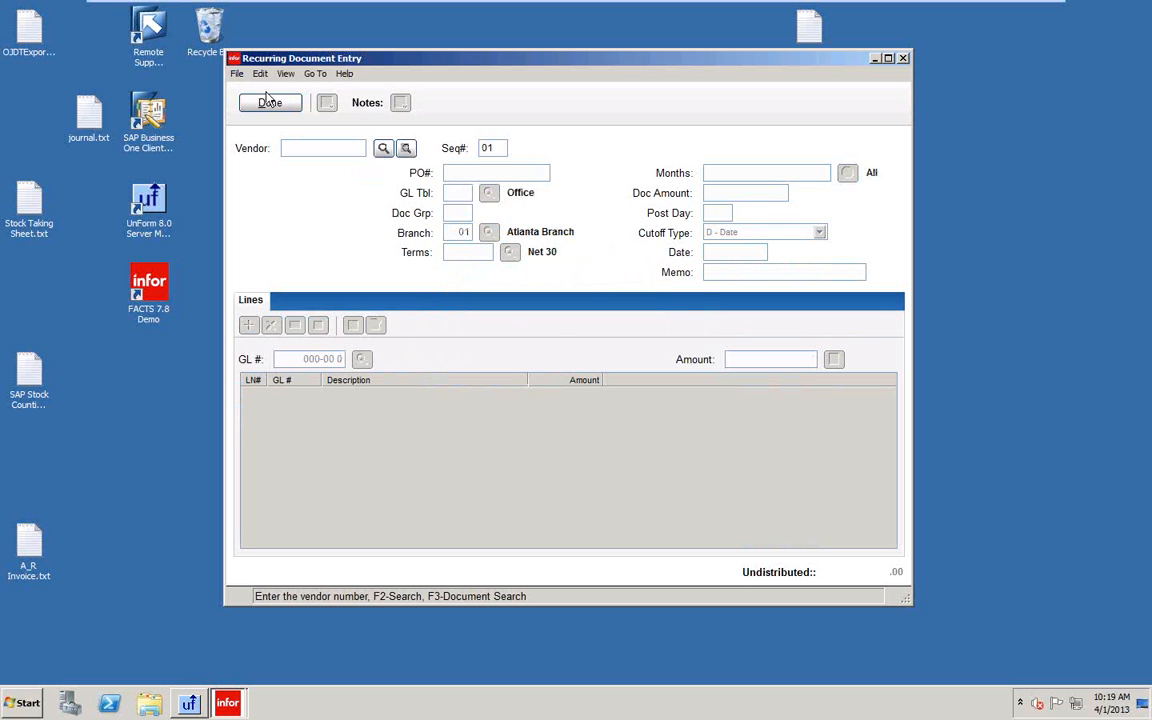
left_click(405, 150)
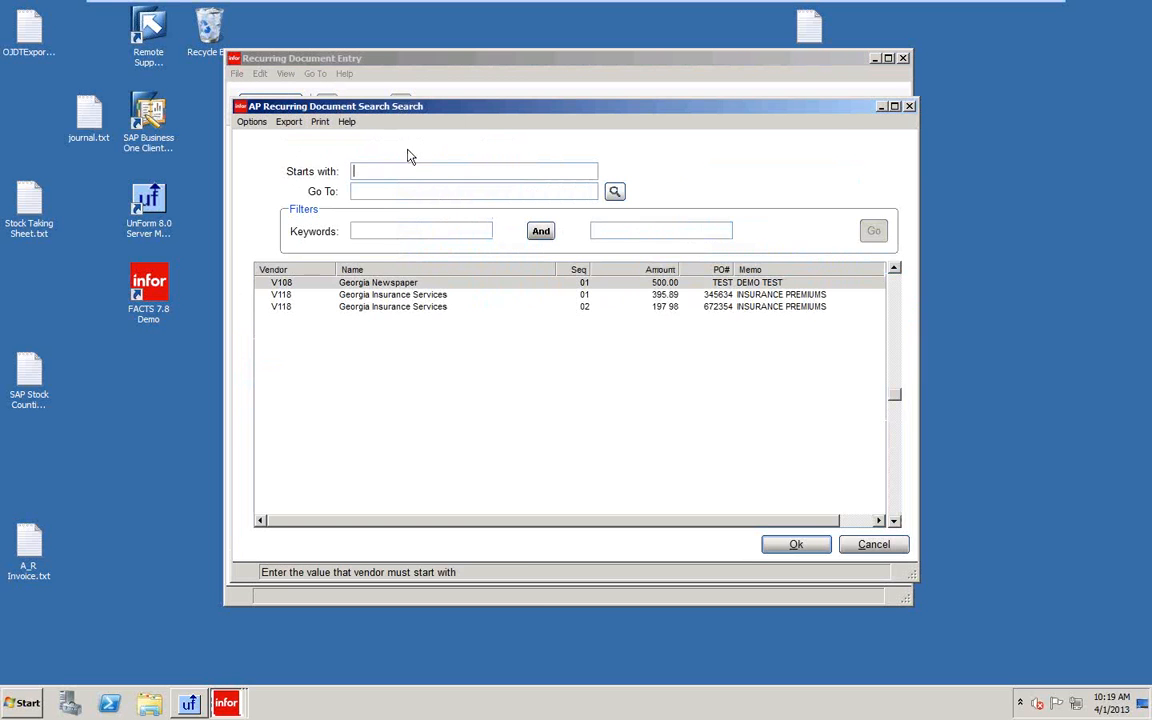
Load Georgia Insurance Services (V118) sequence 01 and delete it.
left_click(414, 295)
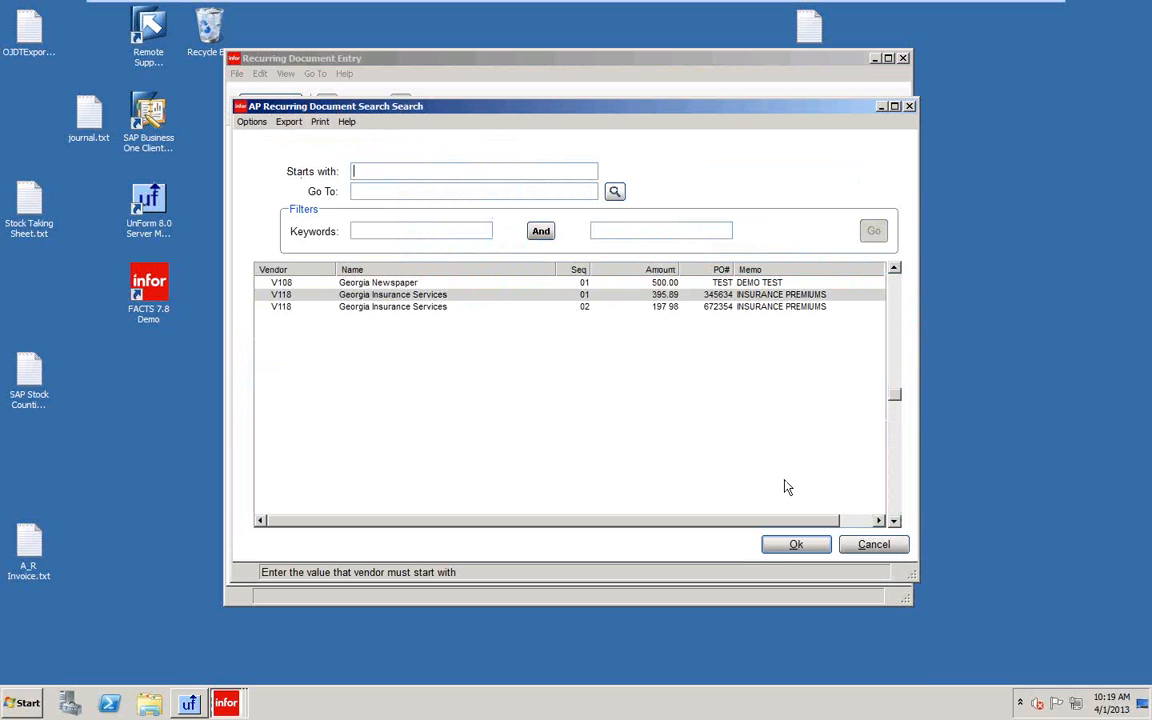
left_click(797, 545)
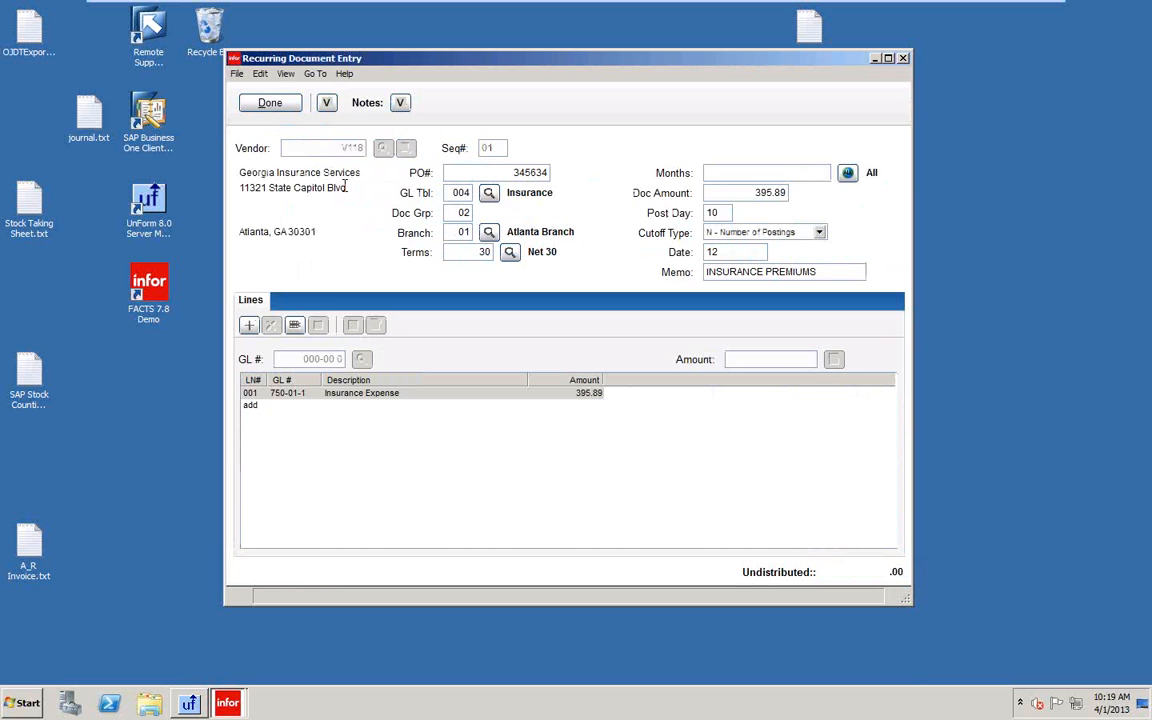
left_click(237, 73)
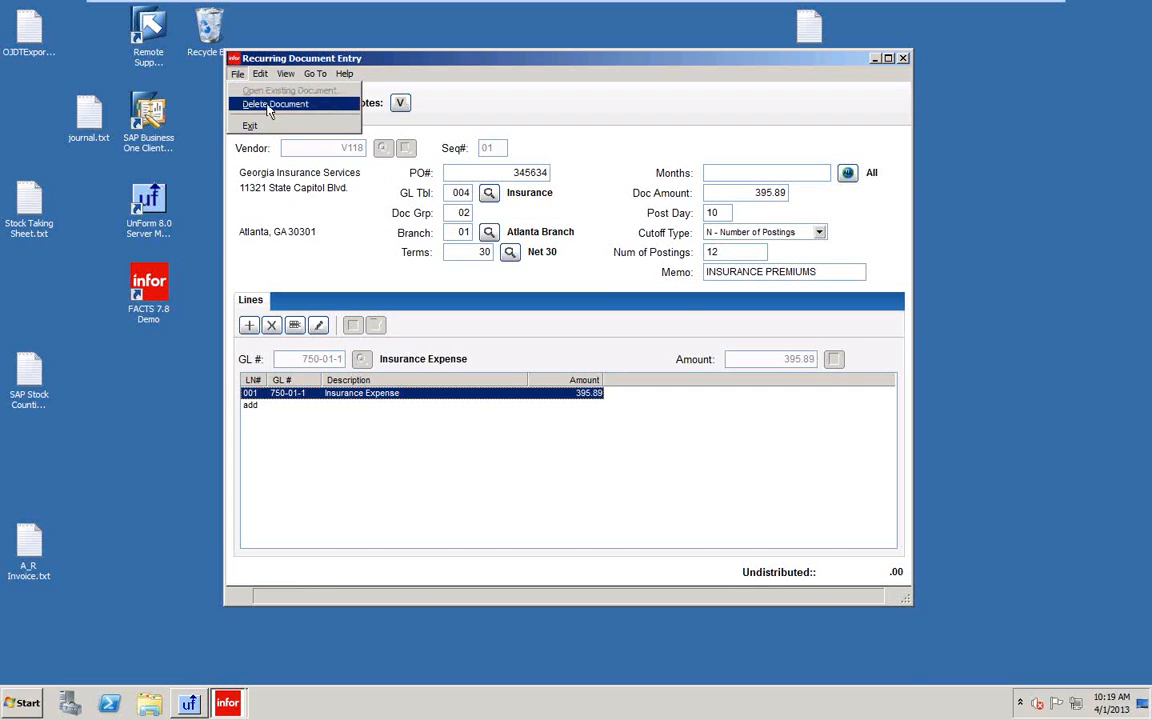
left_click(268, 106)
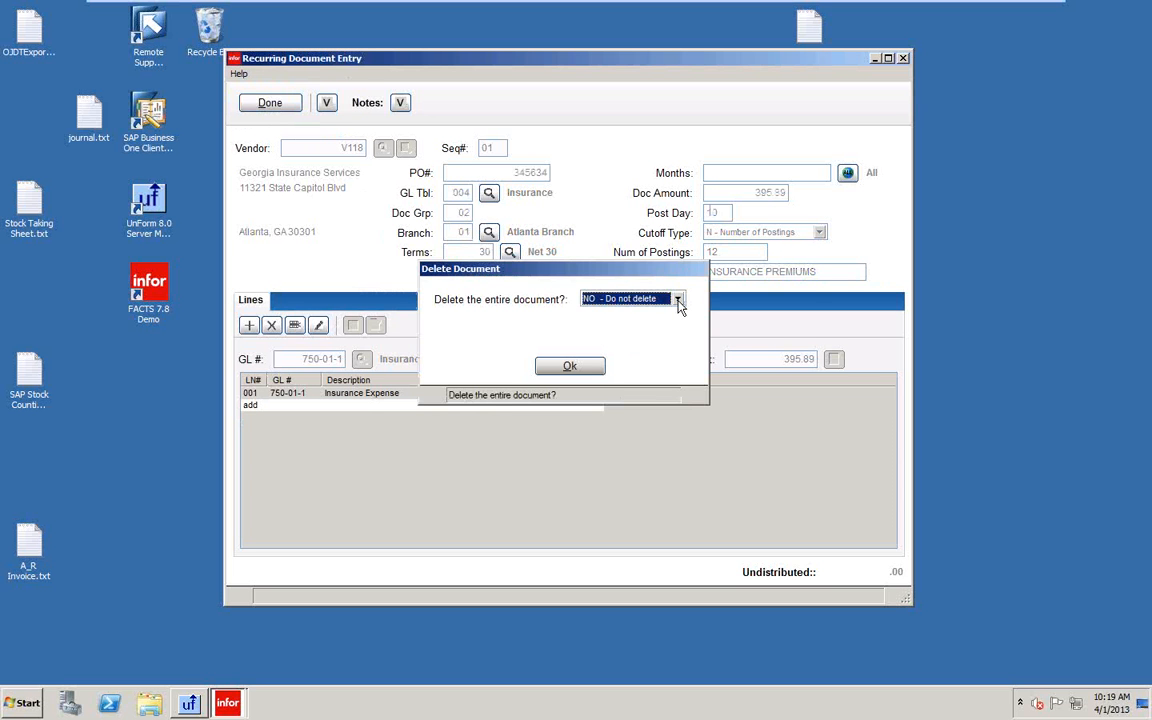
left_click(678, 300)
left_click(607, 322)
left_click(572, 366)
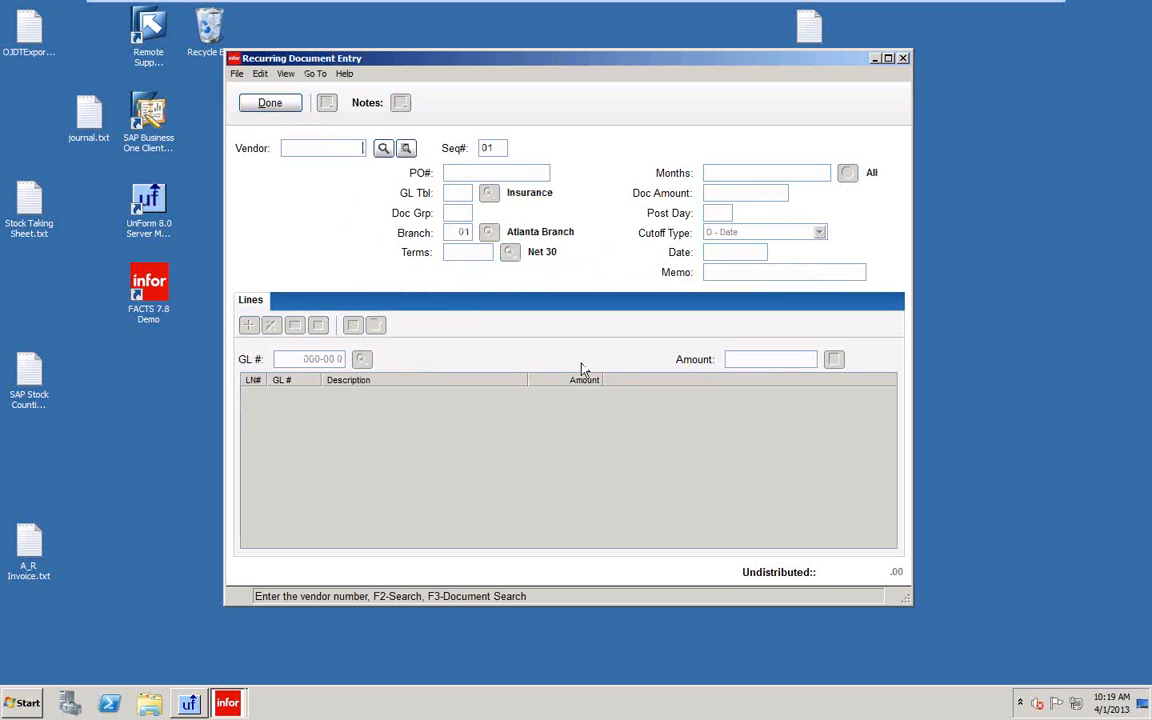
left_click(237, 75)
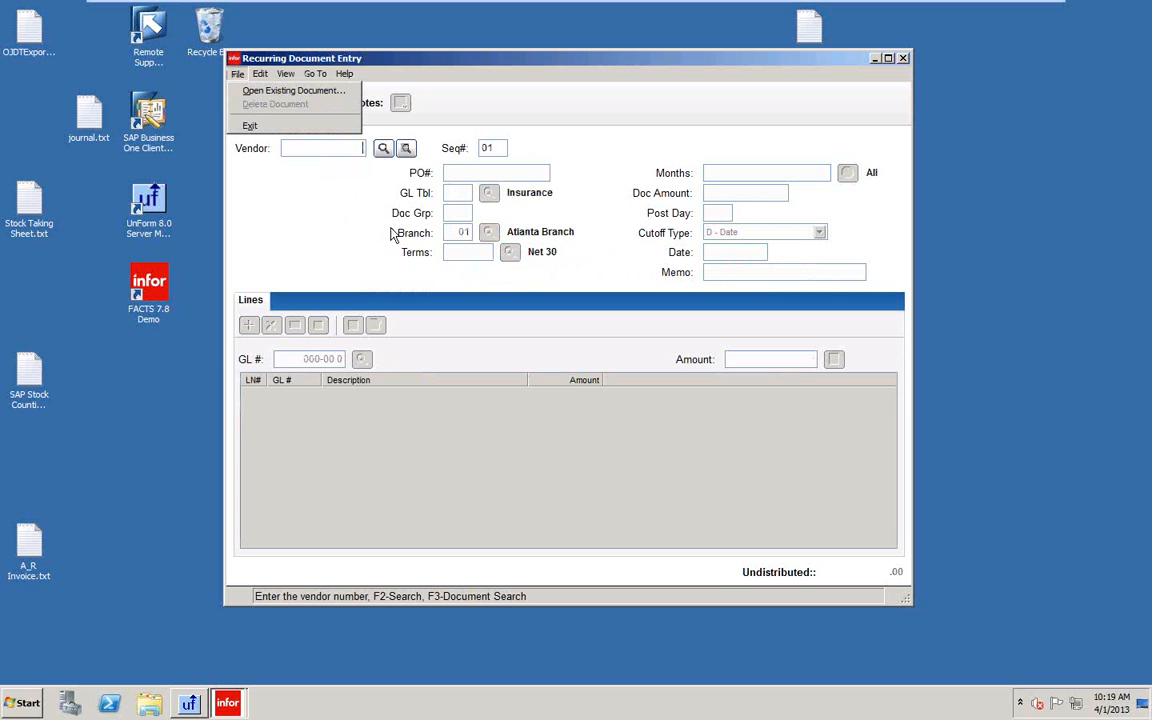
left_click(592, 480)
Load Georgia Insurance Services sequence 02 and delete it.
left_click(405, 148)
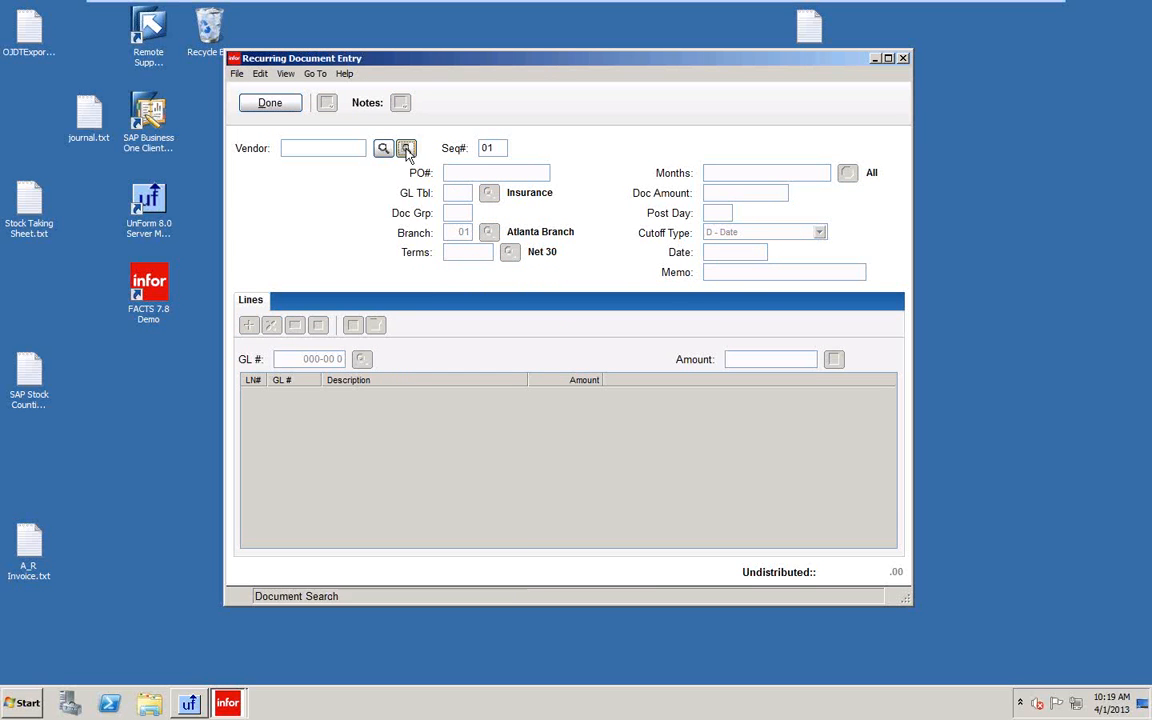
left_click(586, 298)
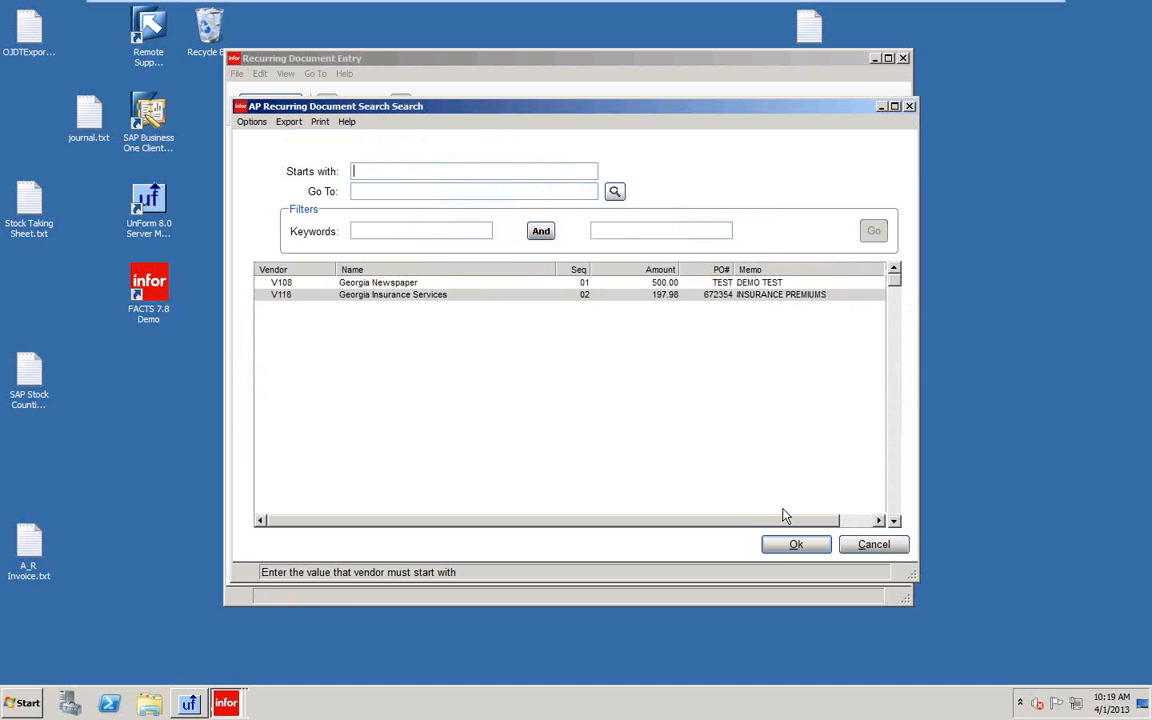
left_click(796, 545)
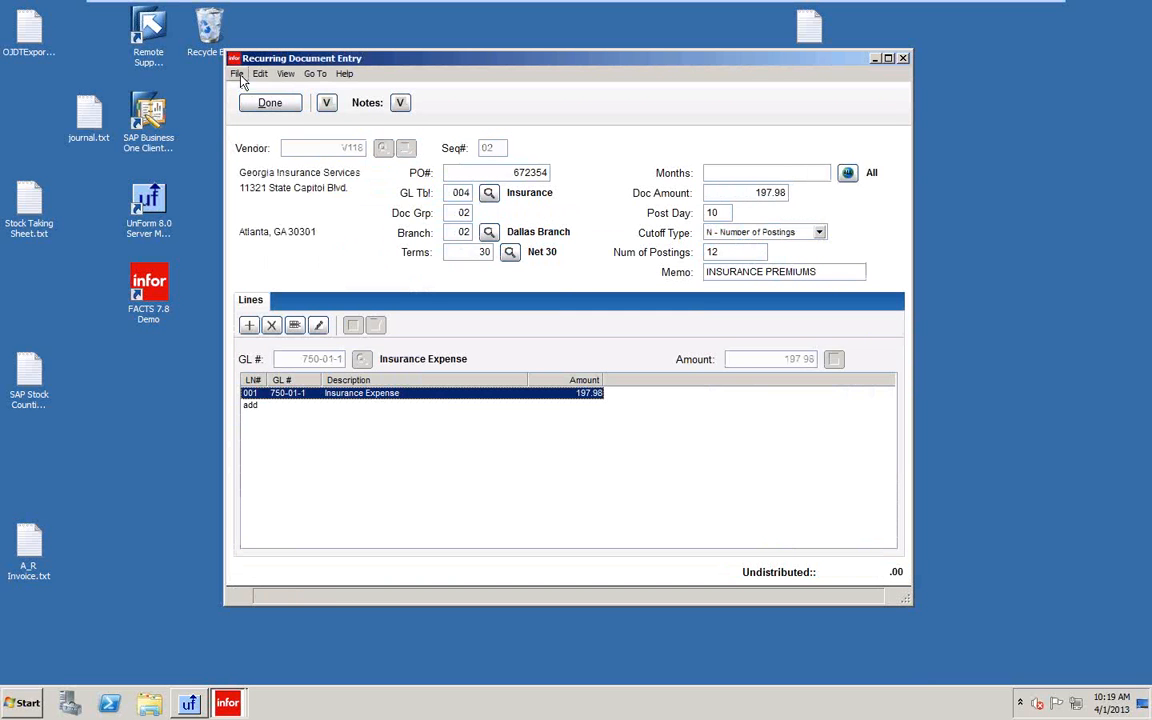
left_click(238, 75)
left_click(258, 103)
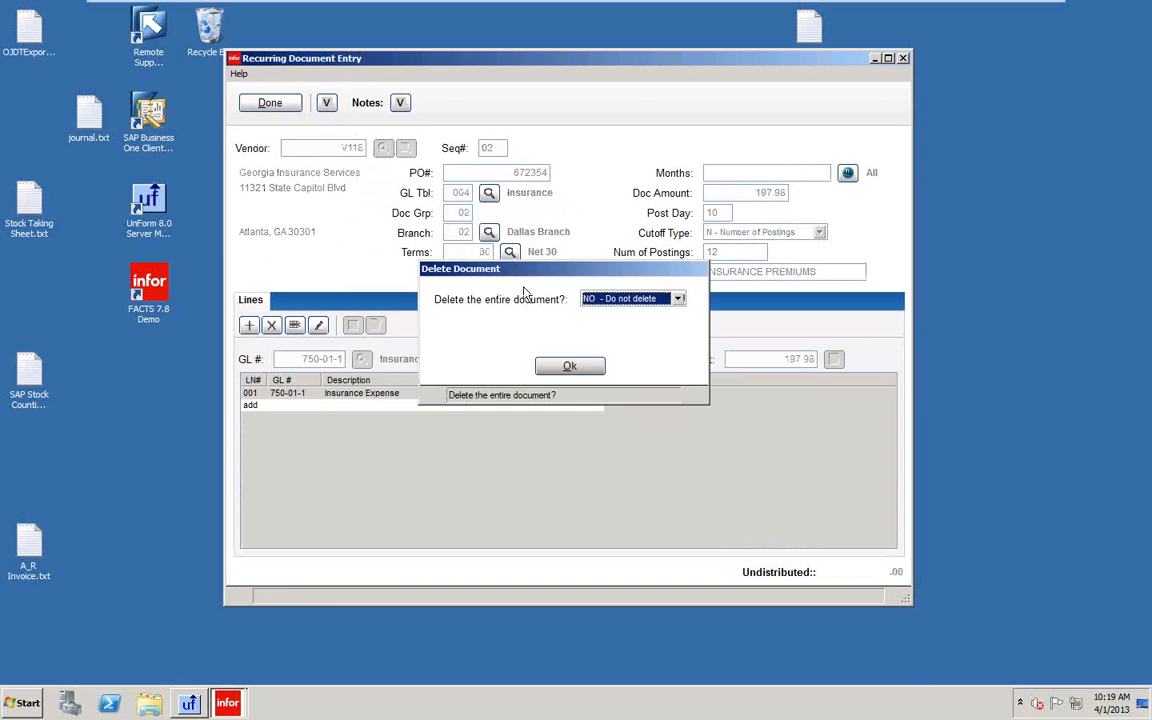
left_click(677, 298)
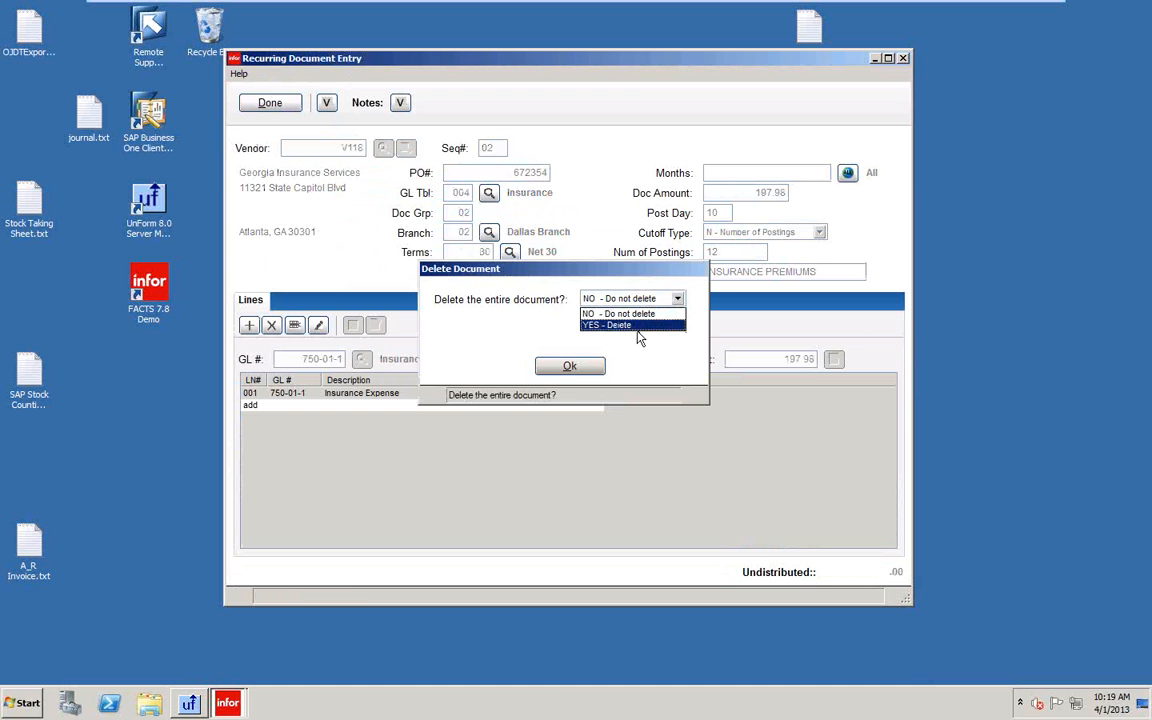
left_click(634, 326)
left_click(569, 365)
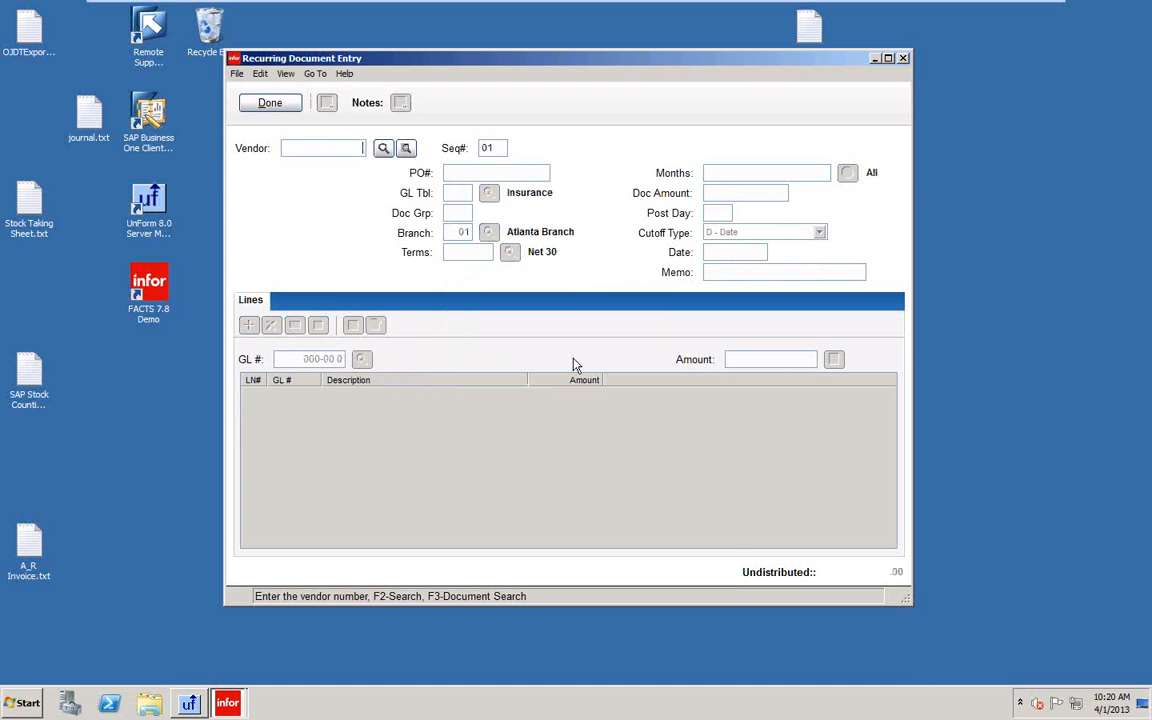
Open the remaining Georgia Newspaper document, then leave Recurring Document Entry for the Master Menu.
left_click(403, 149)
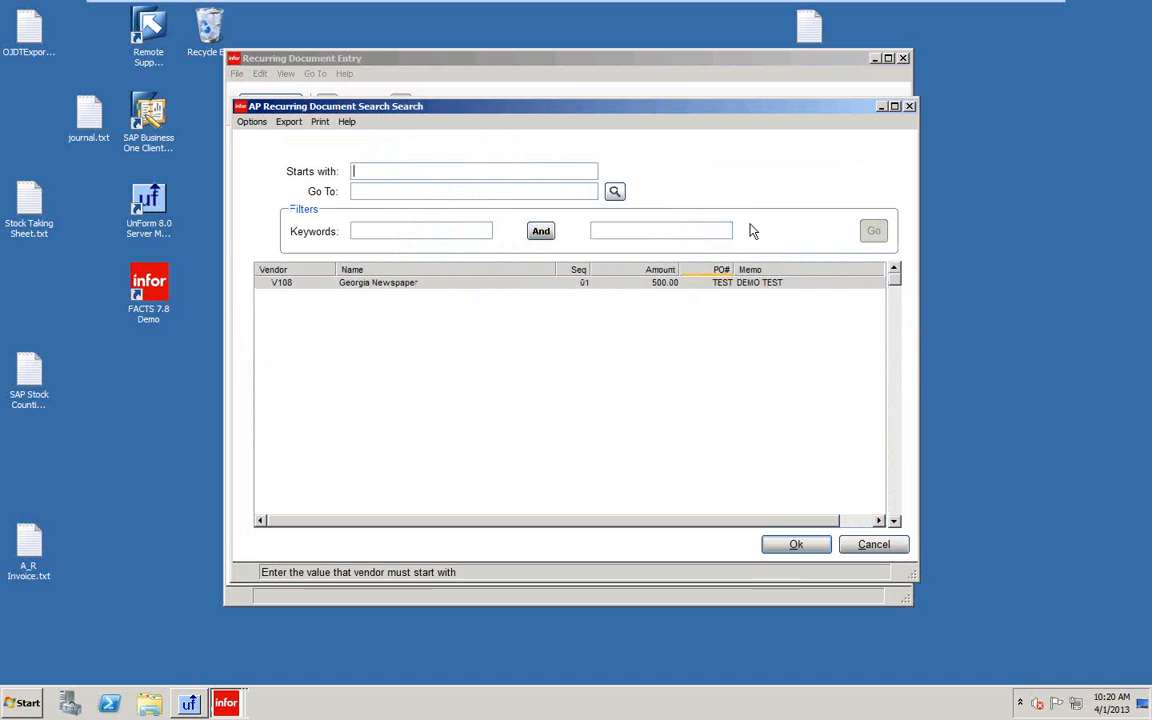
left_click(796, 545)
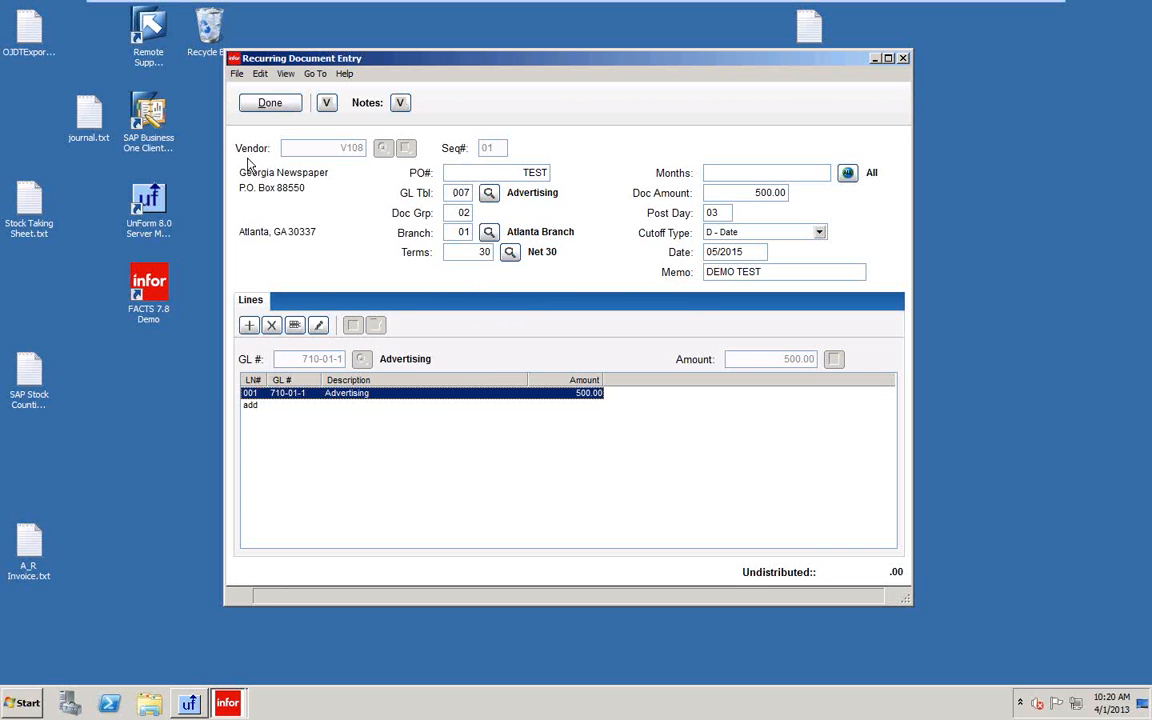
left_click(262, 103)
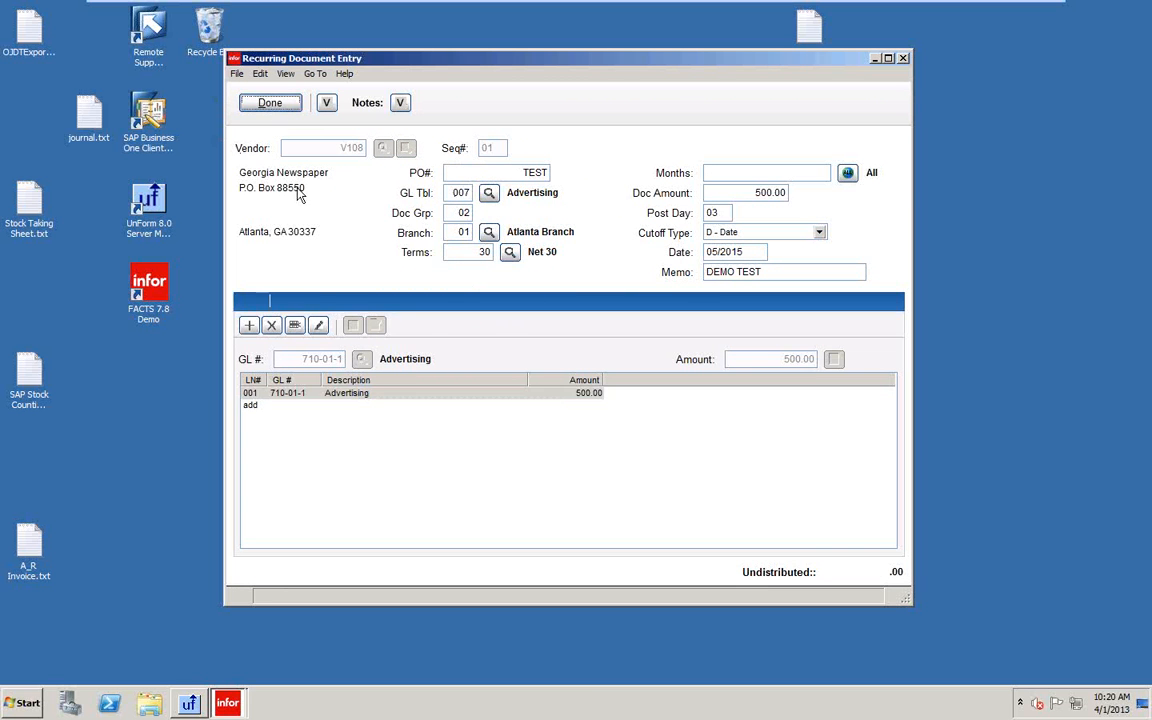
left_click(245, 104)
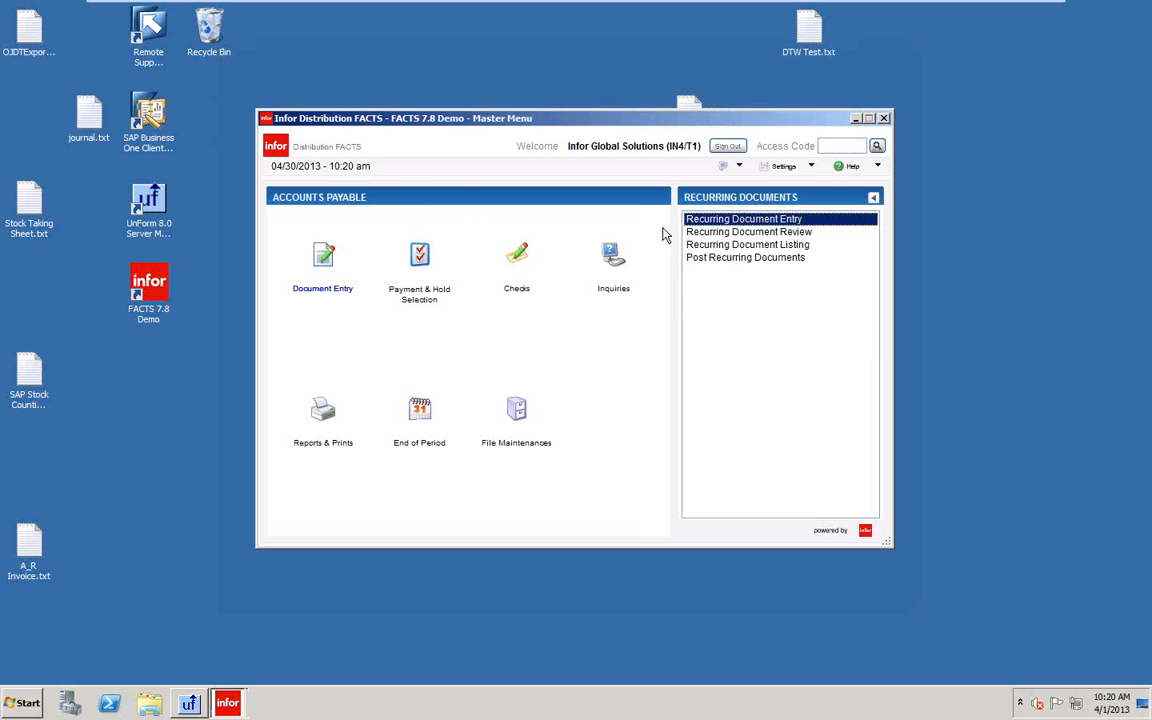
Set the Nonstatic Control F/M recurring post date to 04/30/2013 and save it.
left_click(517, 413)
left_click(742, 273)
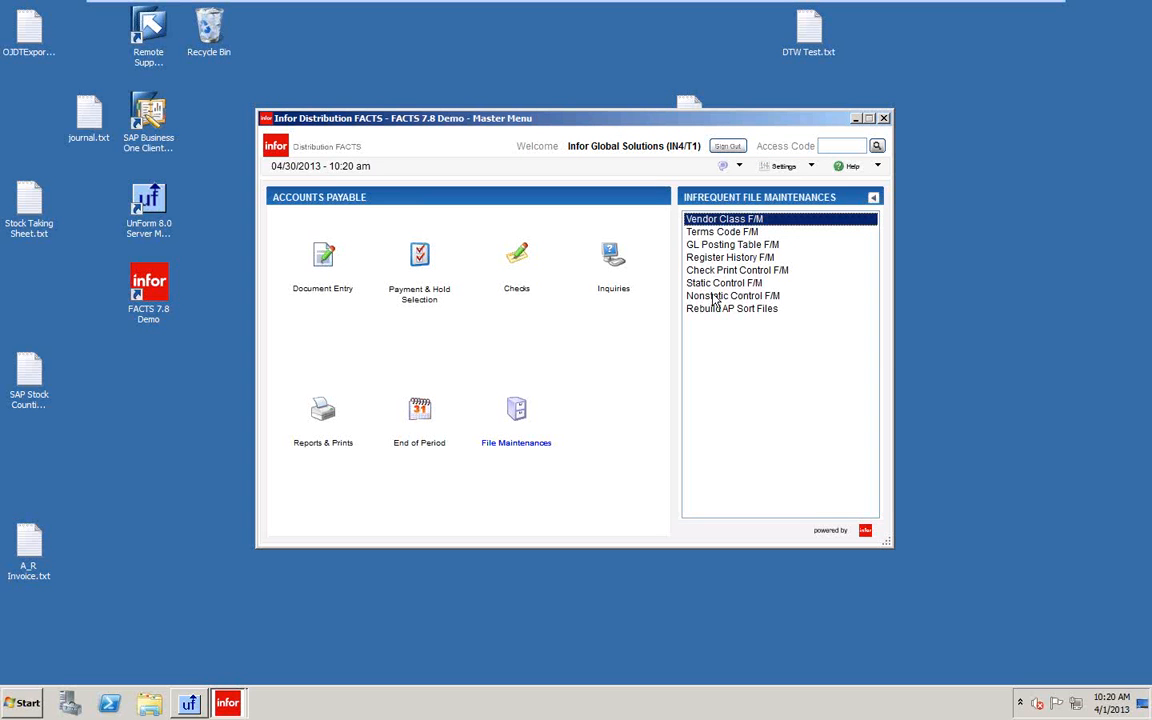
left_click(706, 298)
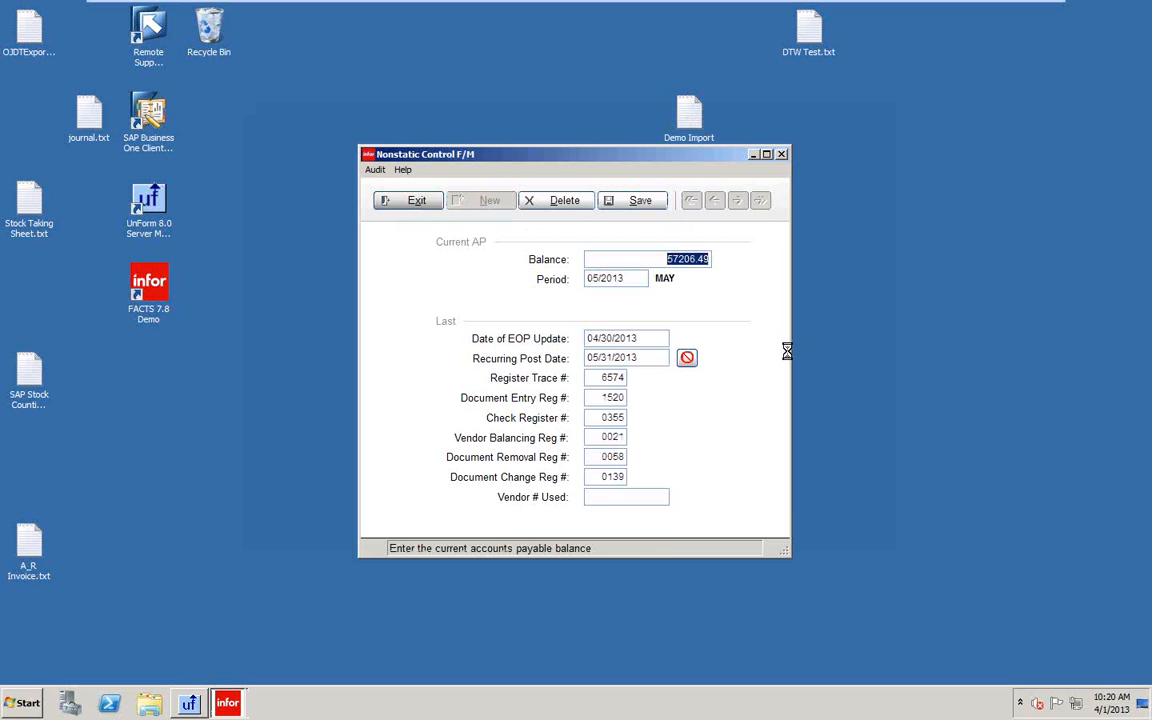
left_click_drag(665, 358, 447, 390)
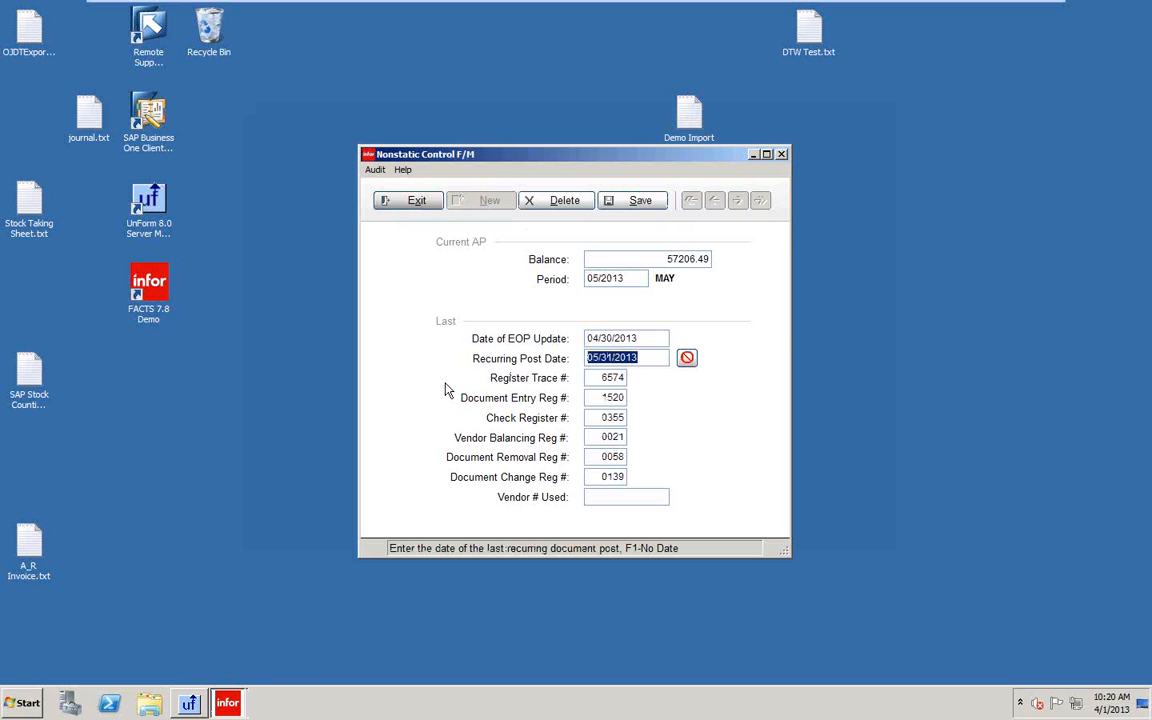
type("04")
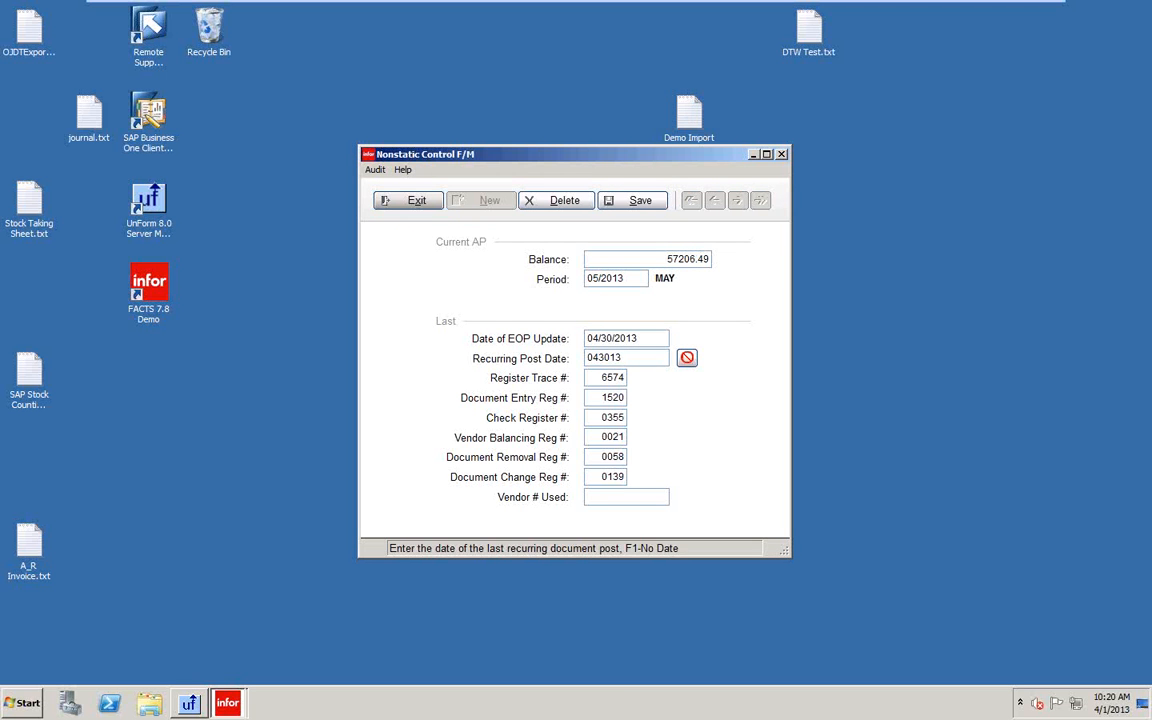
key("Return")
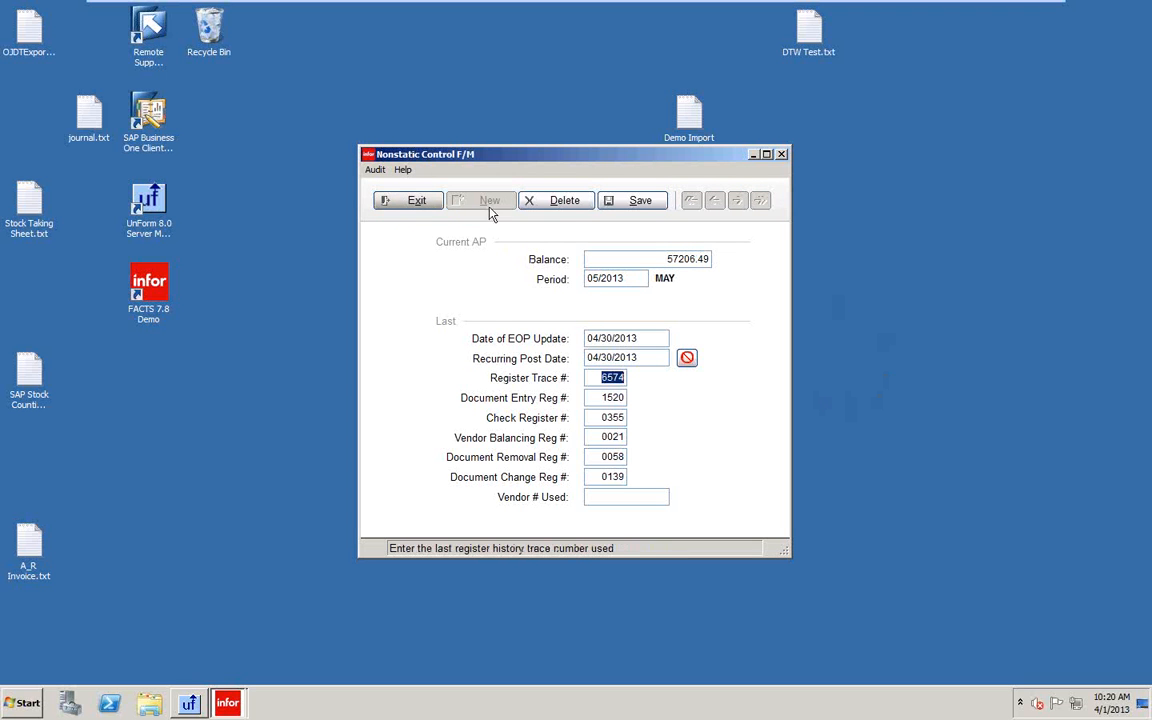
left_click(648, 204)
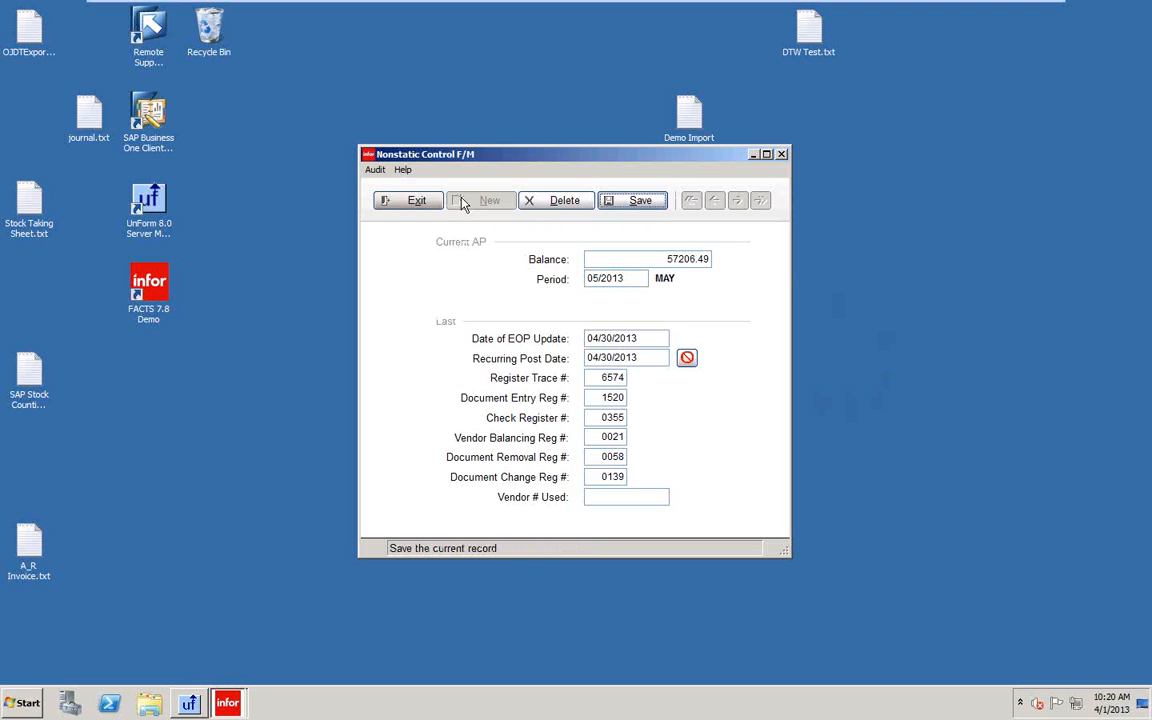
left_click(410, 200)
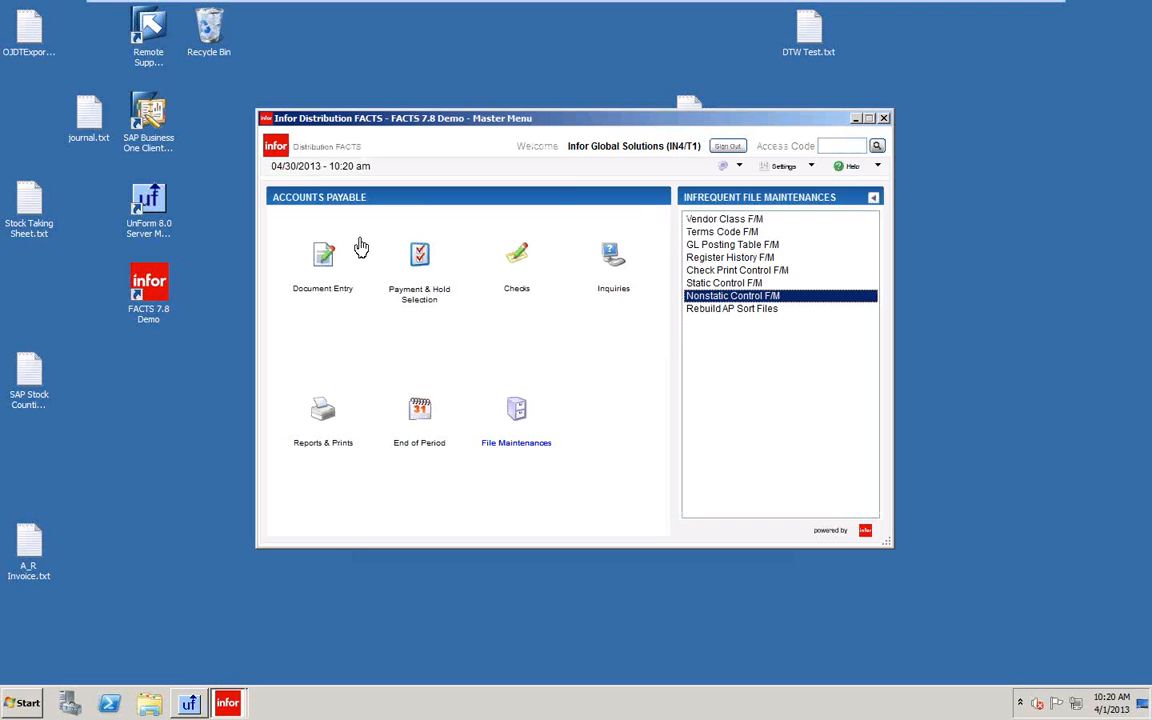
Post recurring documents through 05/31/2013, confirm the update, then open Document Adjustment Entry.
left_click(320, 254)
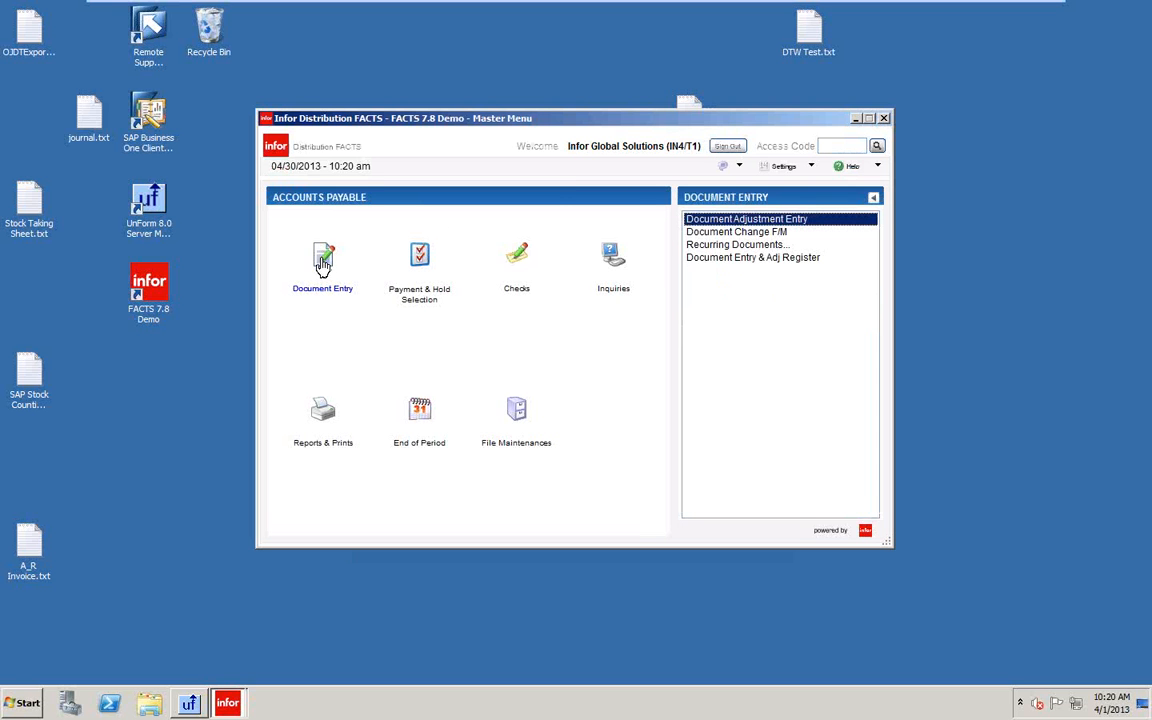
left_click(760, 246)
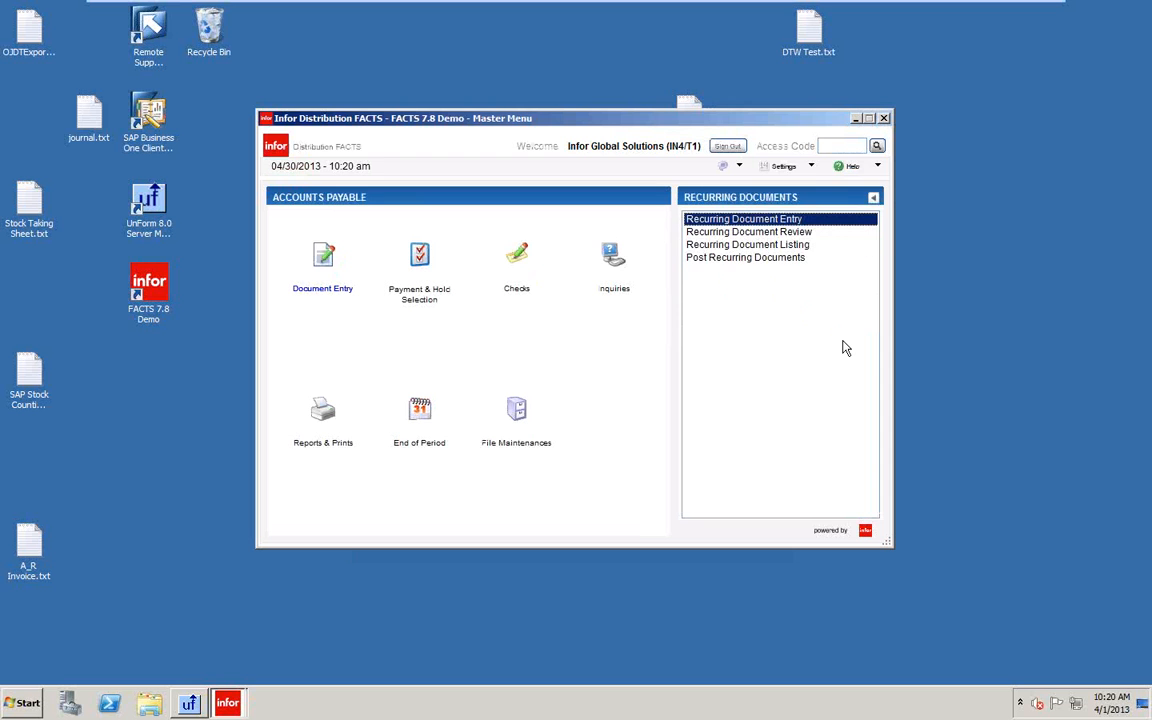
left_click(742, 259)
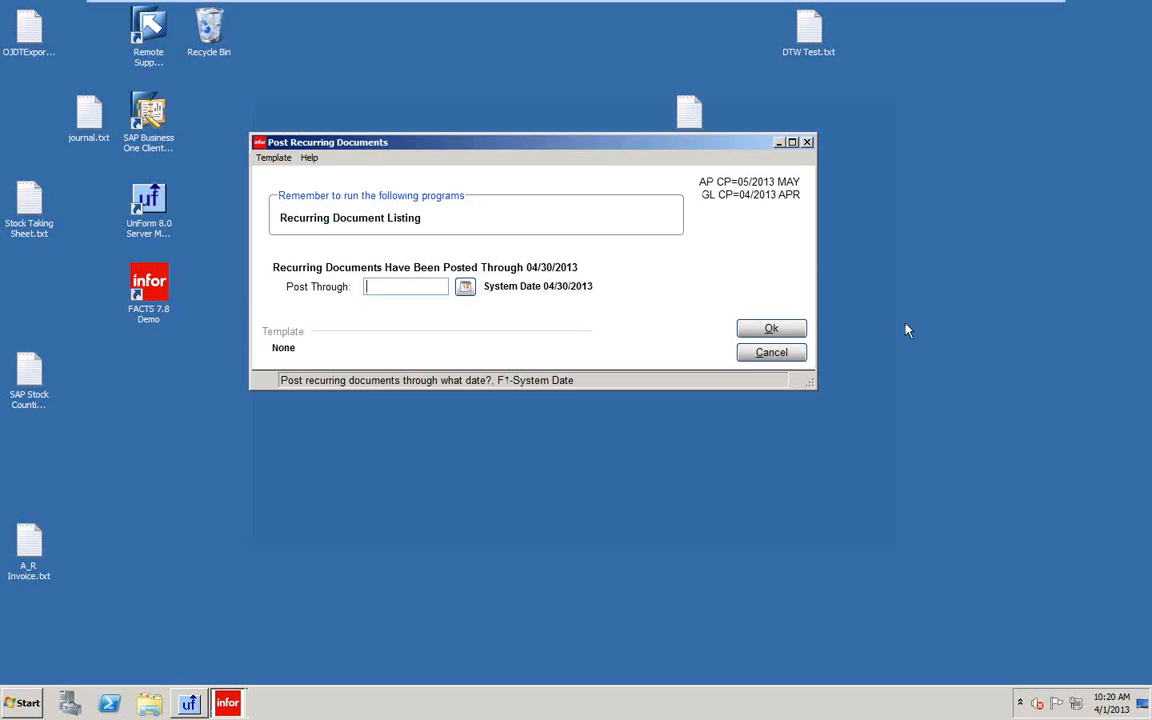
type("05/31/2013")
key("Tab")
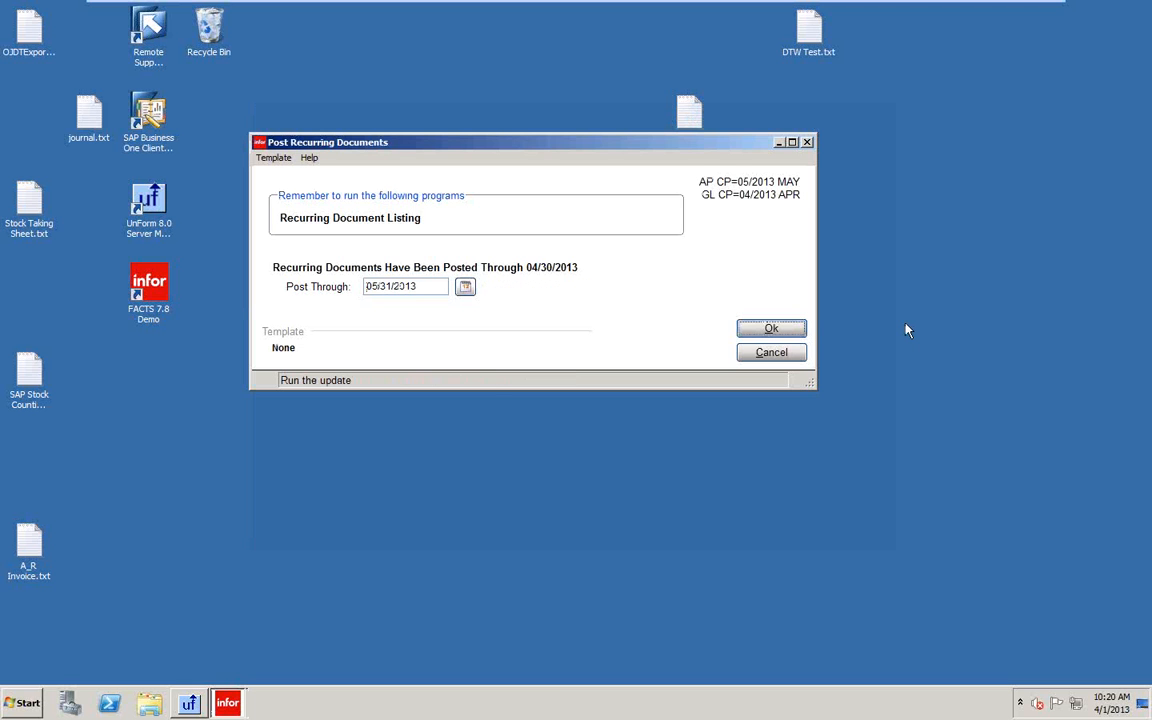
key("Return")
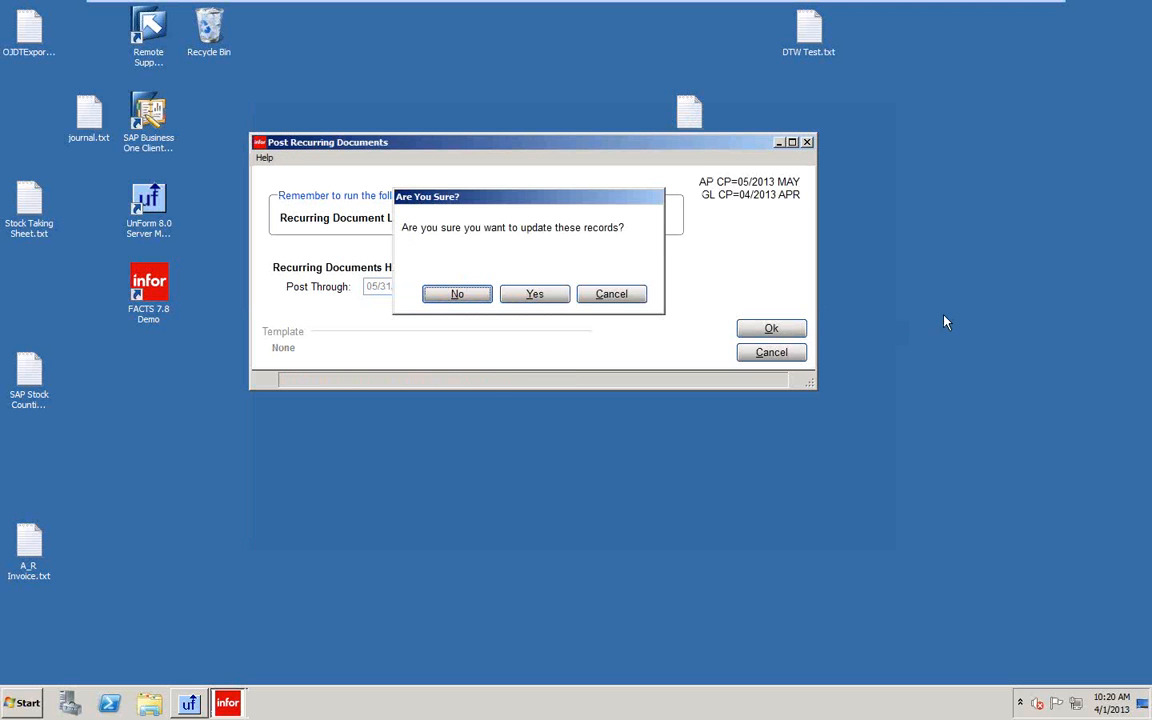
left_click(546, 297)
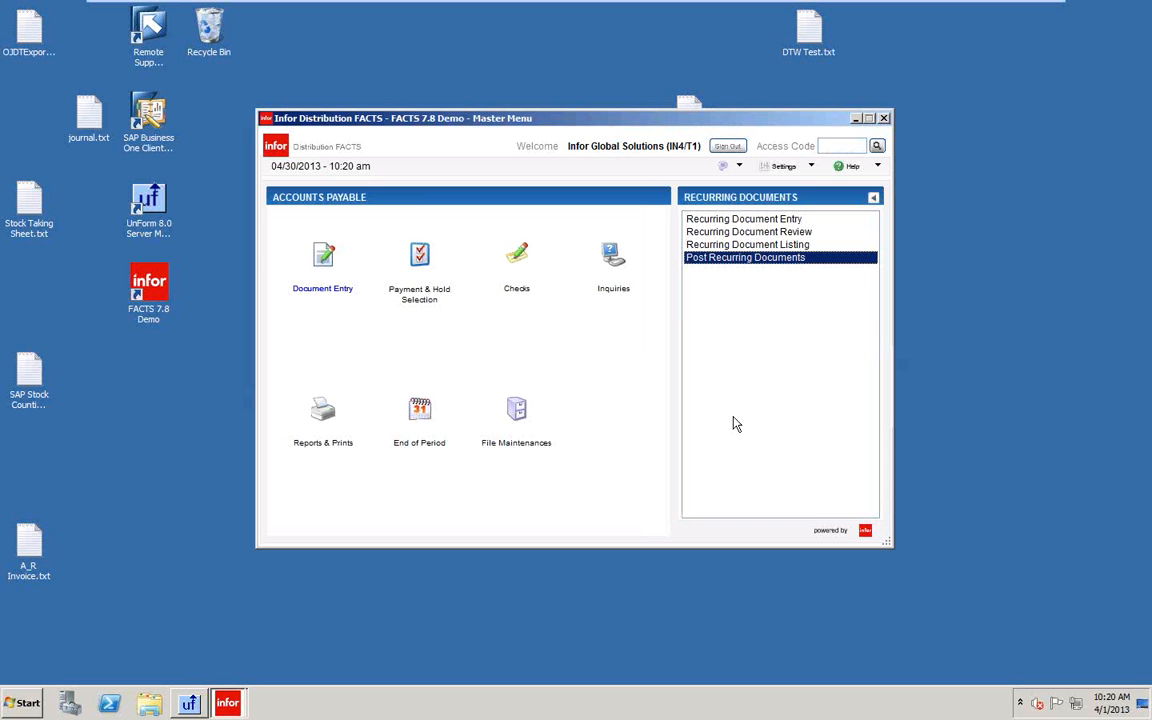
left_click(325, 260)
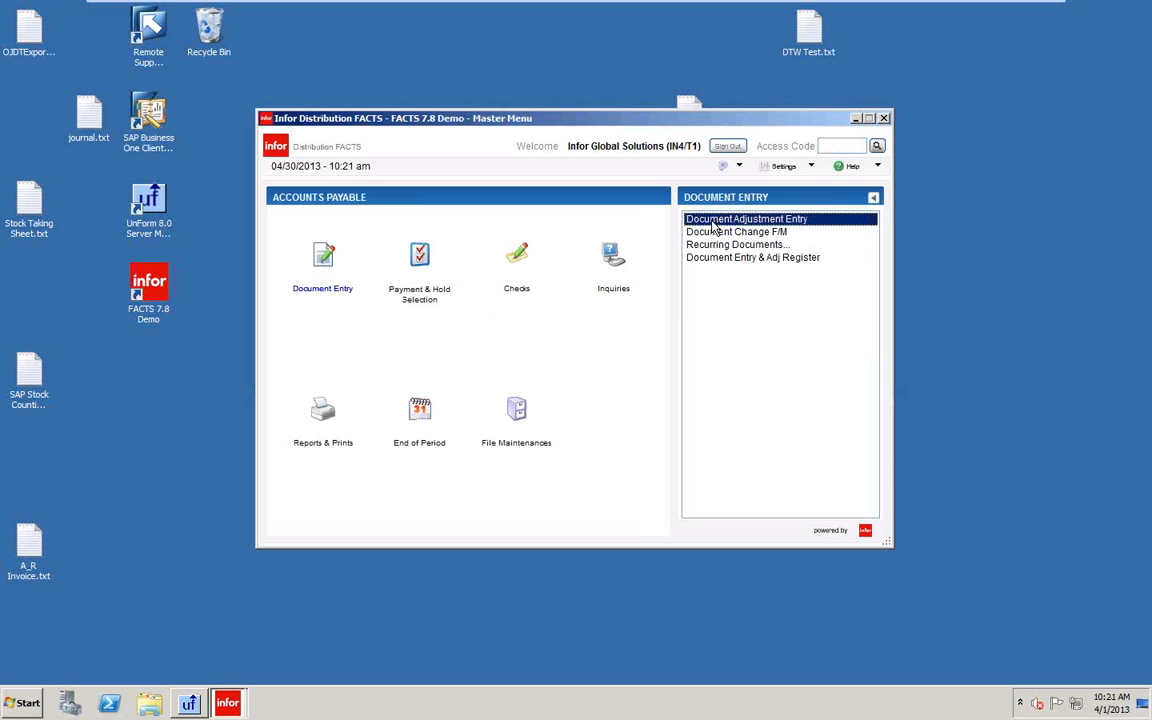
double_click(712, 221)
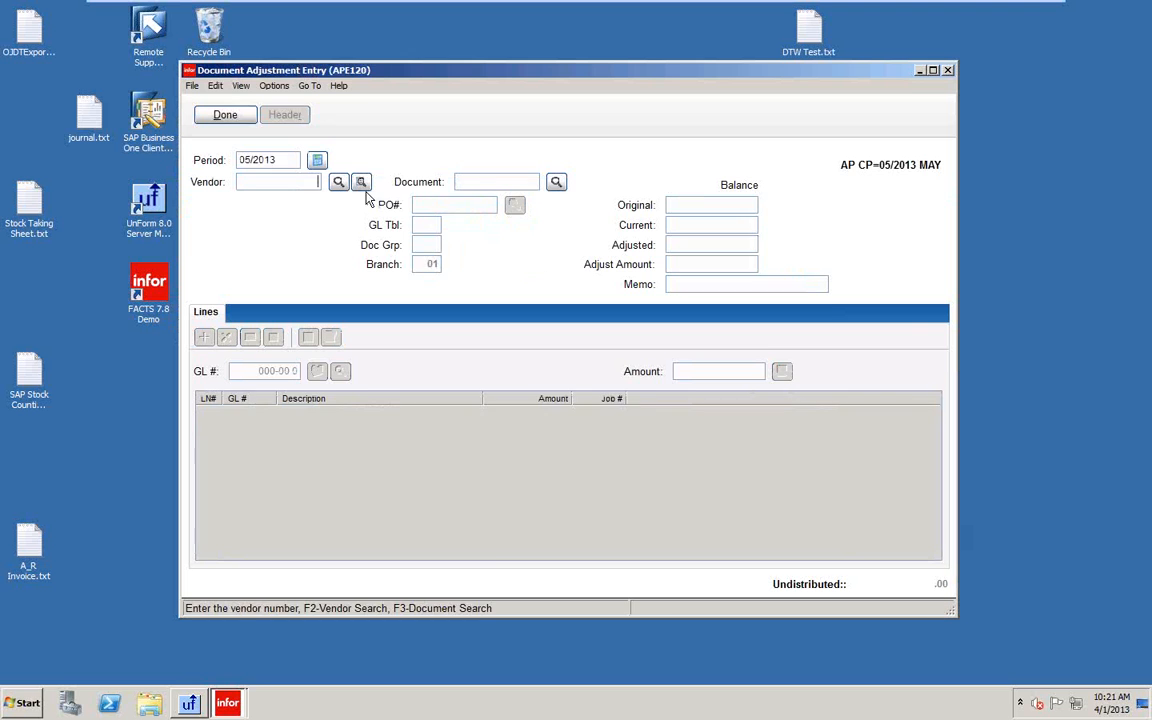
left_click(362, 184)
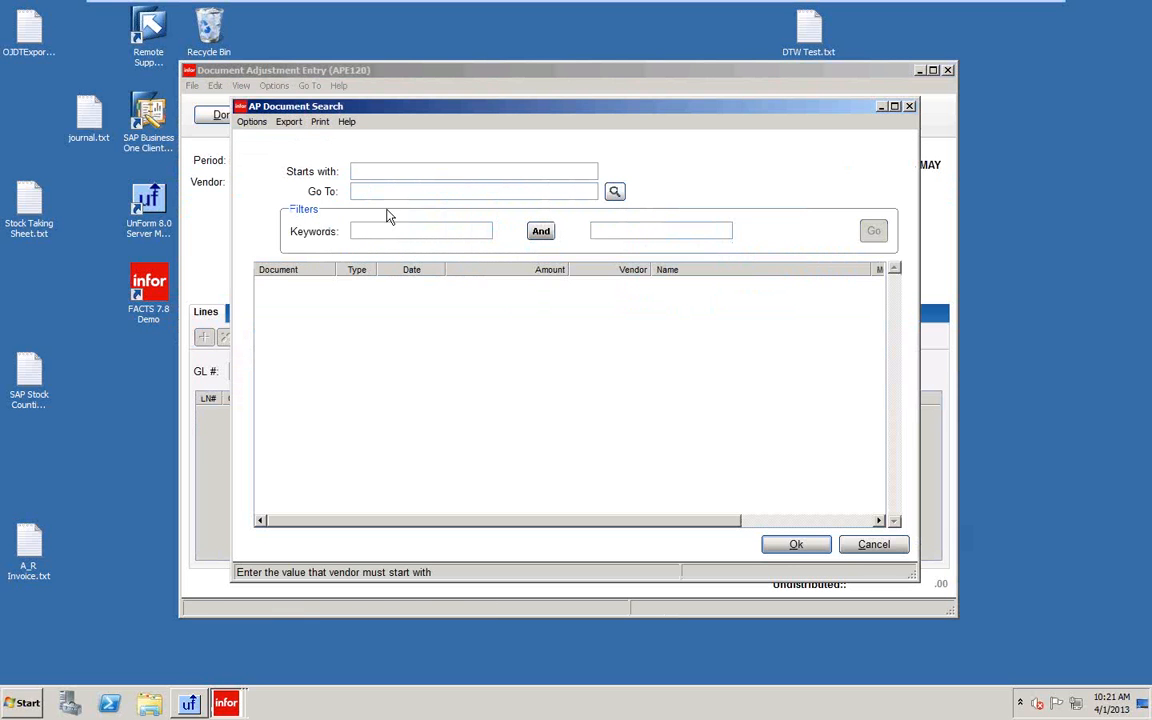
left_click(804, 548)
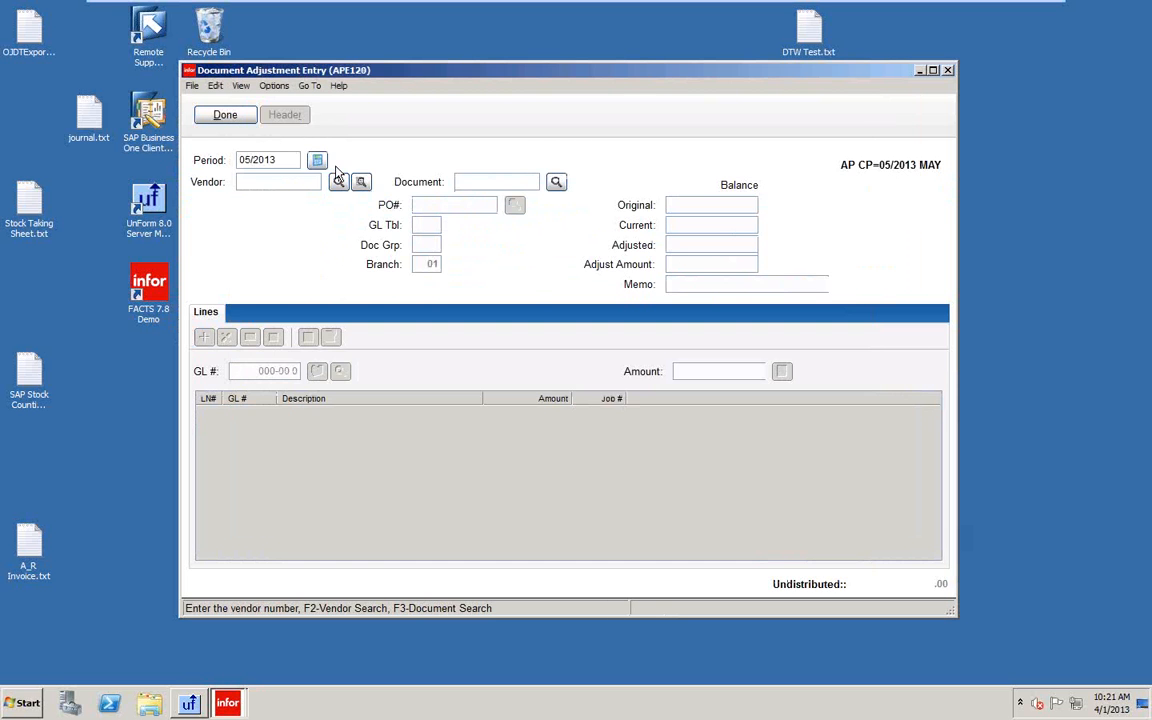
left_click(285, 160)
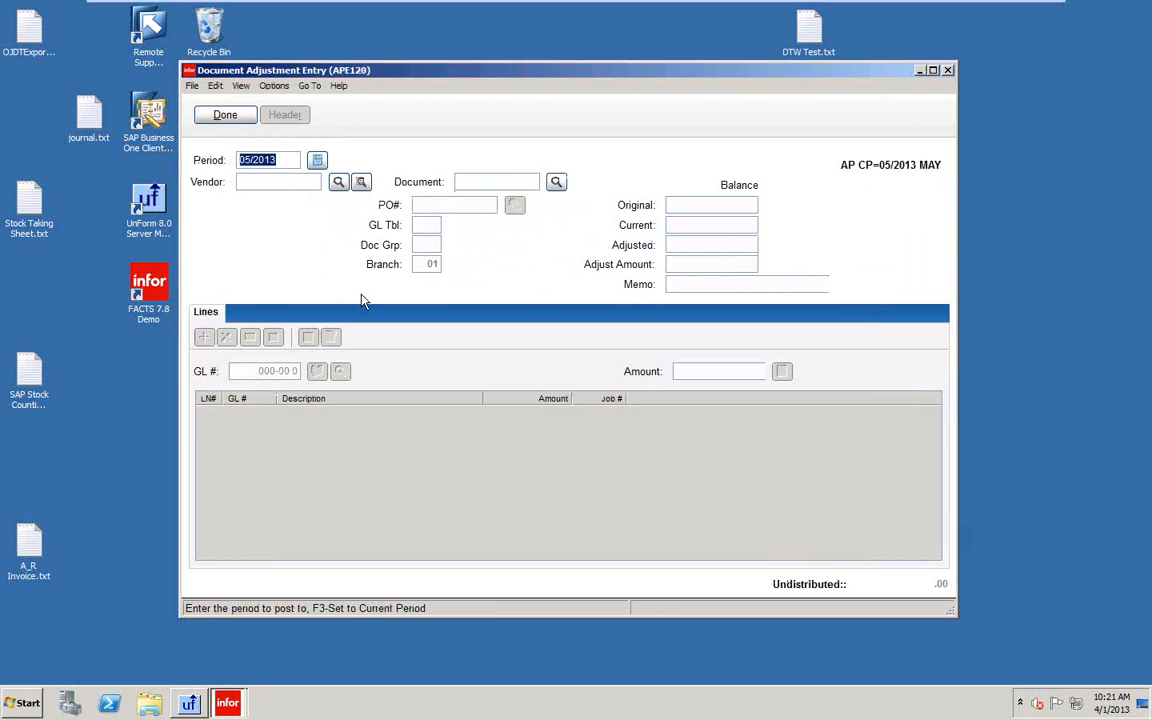
type("06")
key("Return")
type("04")
key("Return")
type("05/2013")
key("Return")
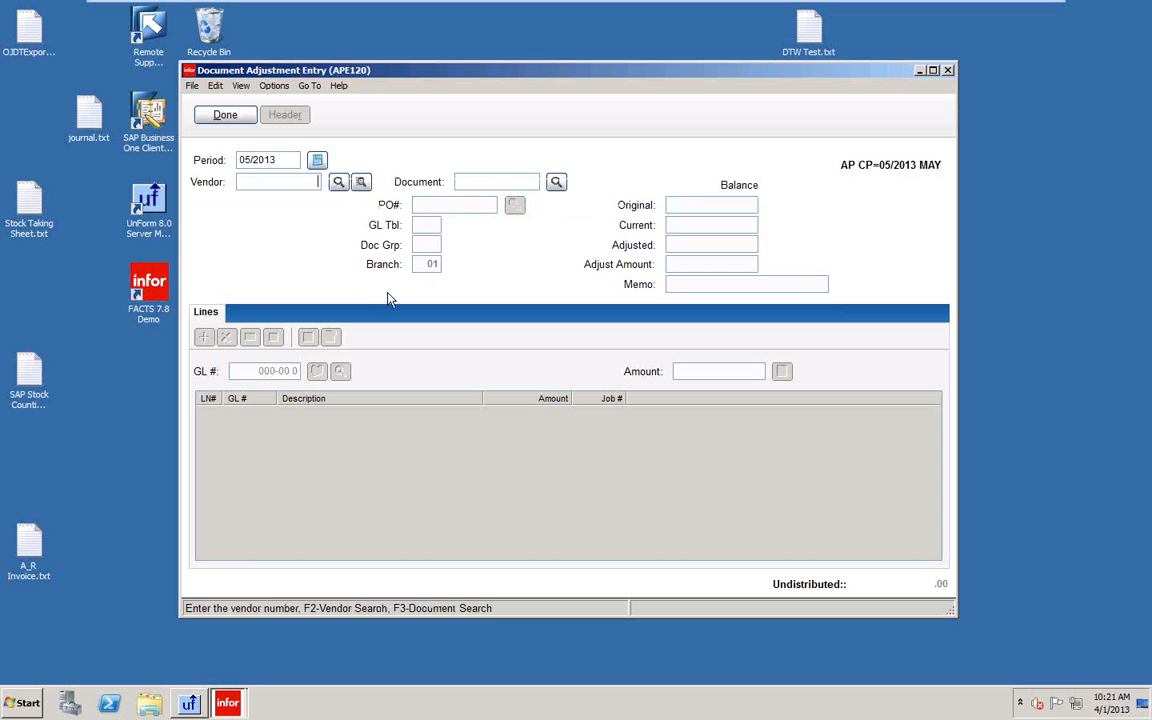
left_click(361, 184)
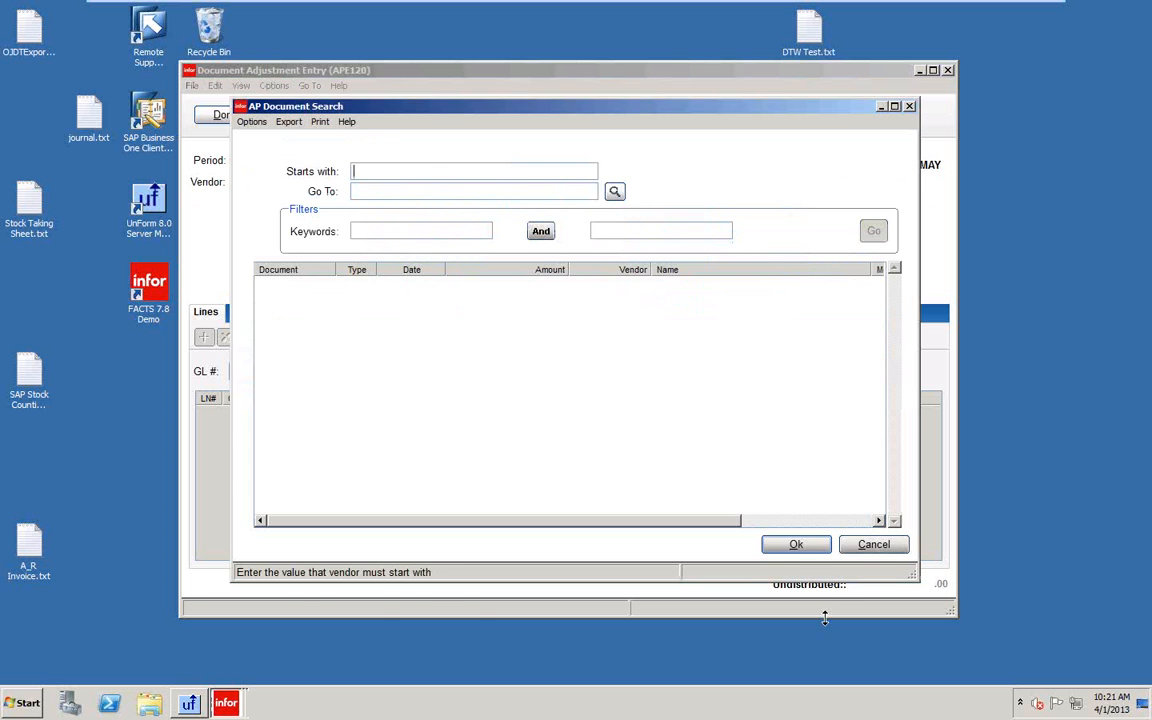
left_click(796, 546)
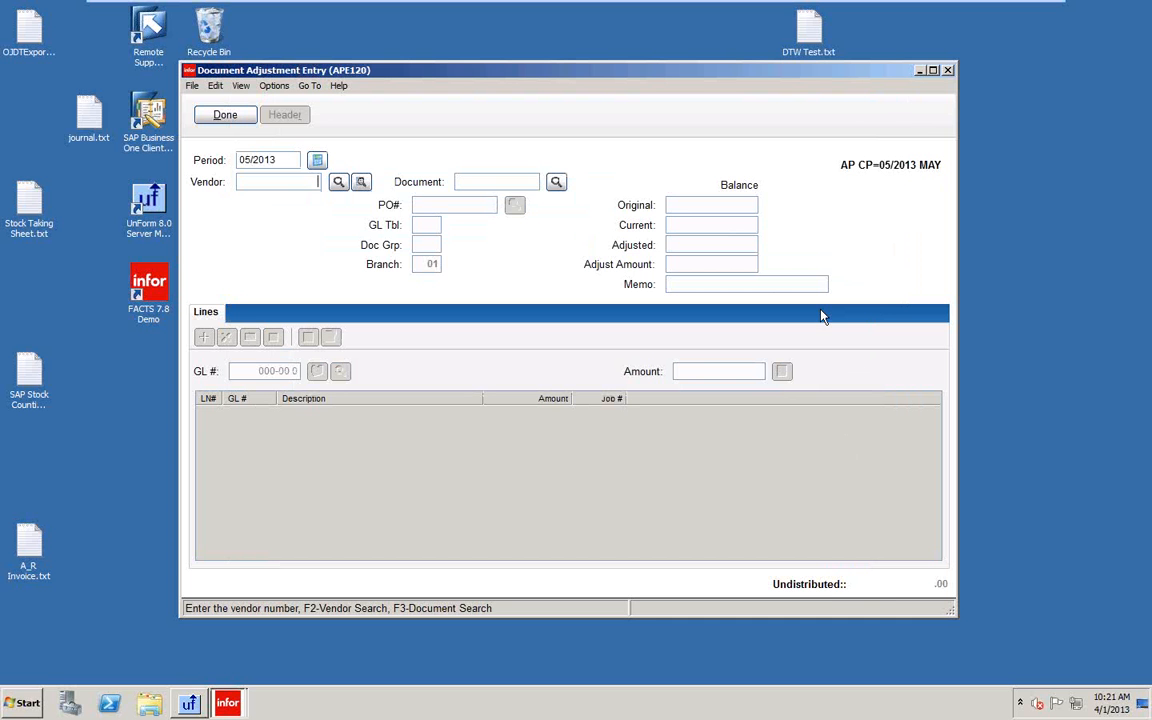
left_click(948, 71)
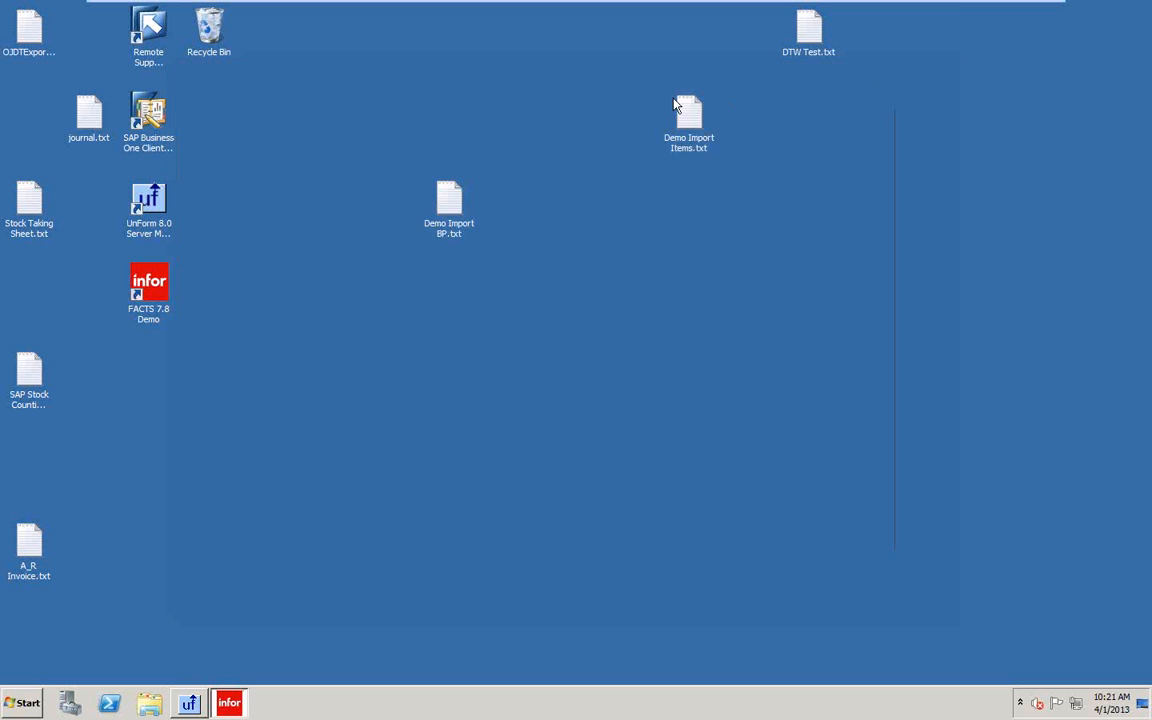
Attempt posting recurring documents through 06/30/2013 and cancel after the GL-period rejection.
double_click(720, 245)
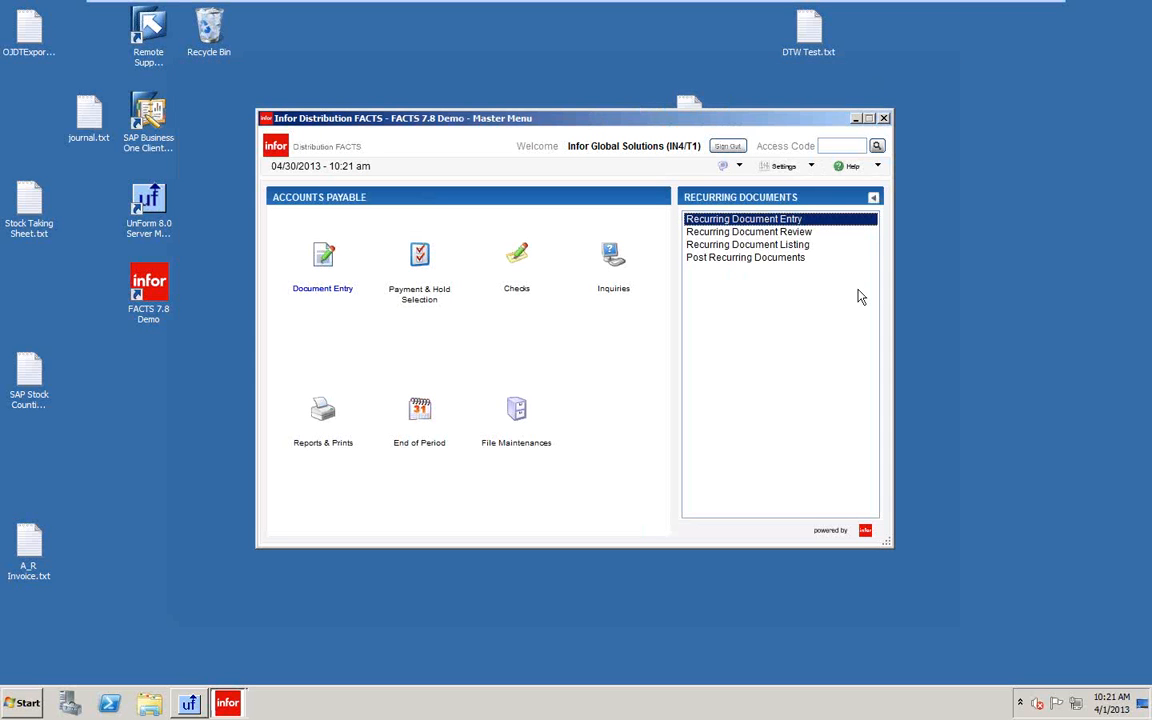
left_click(762, 258)
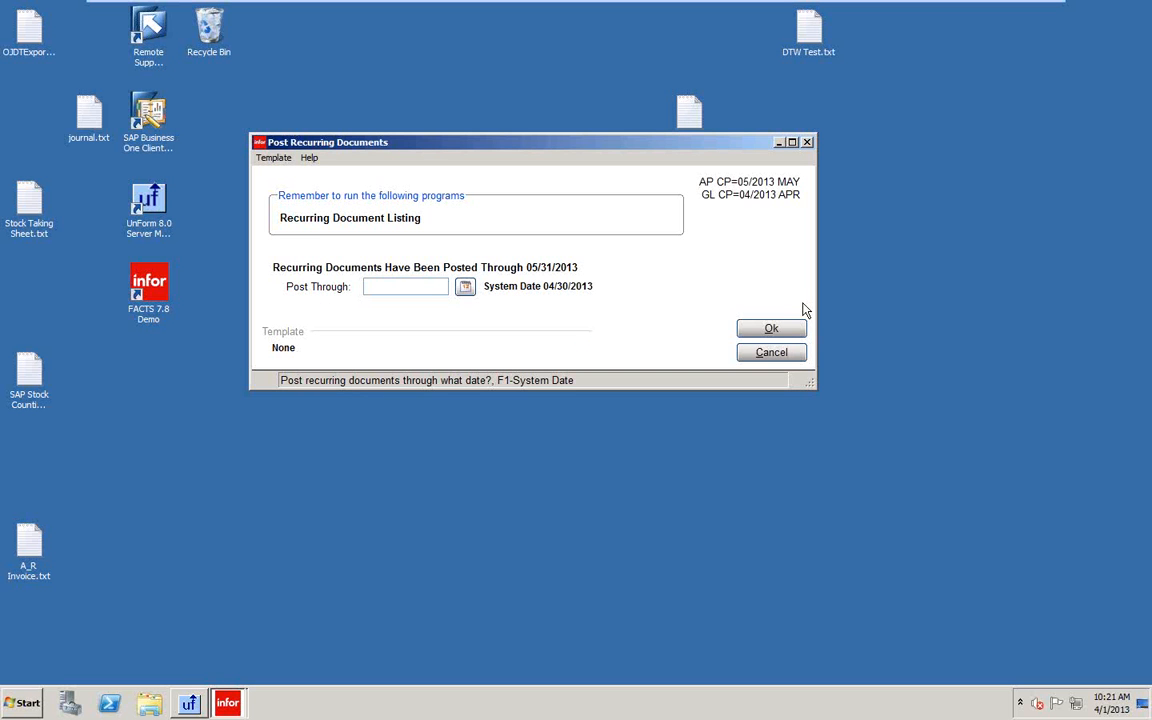
type("06/30/2013")
key("Return")
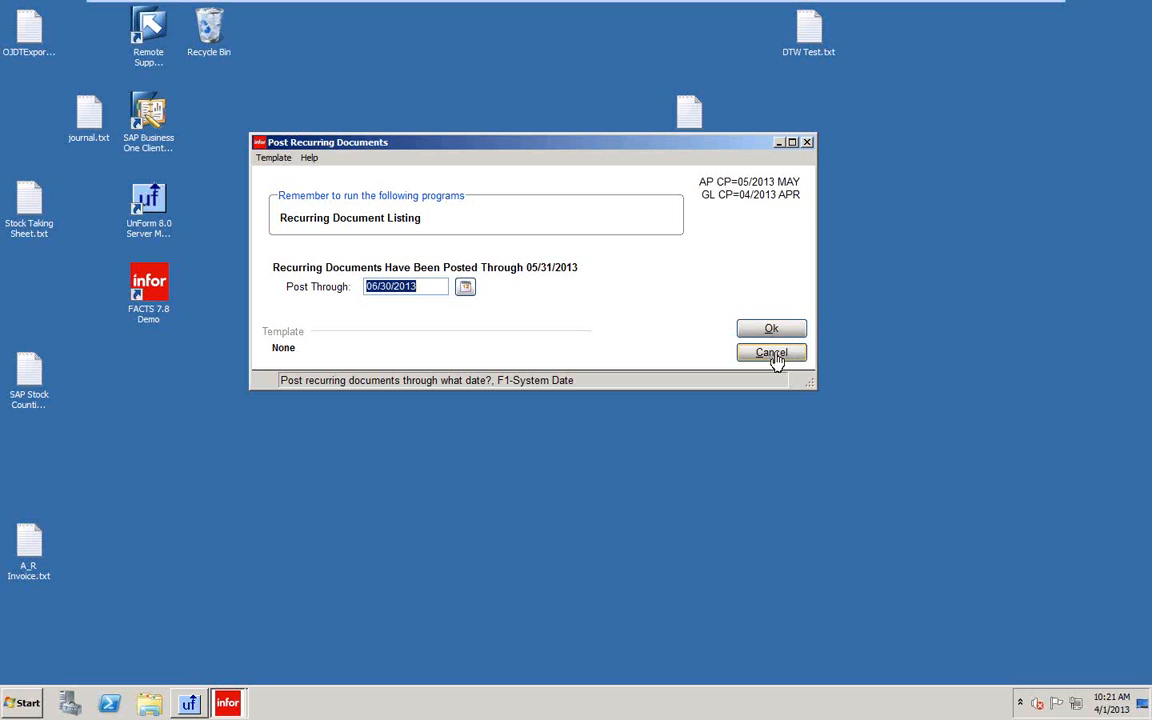
left_click(771, 353)
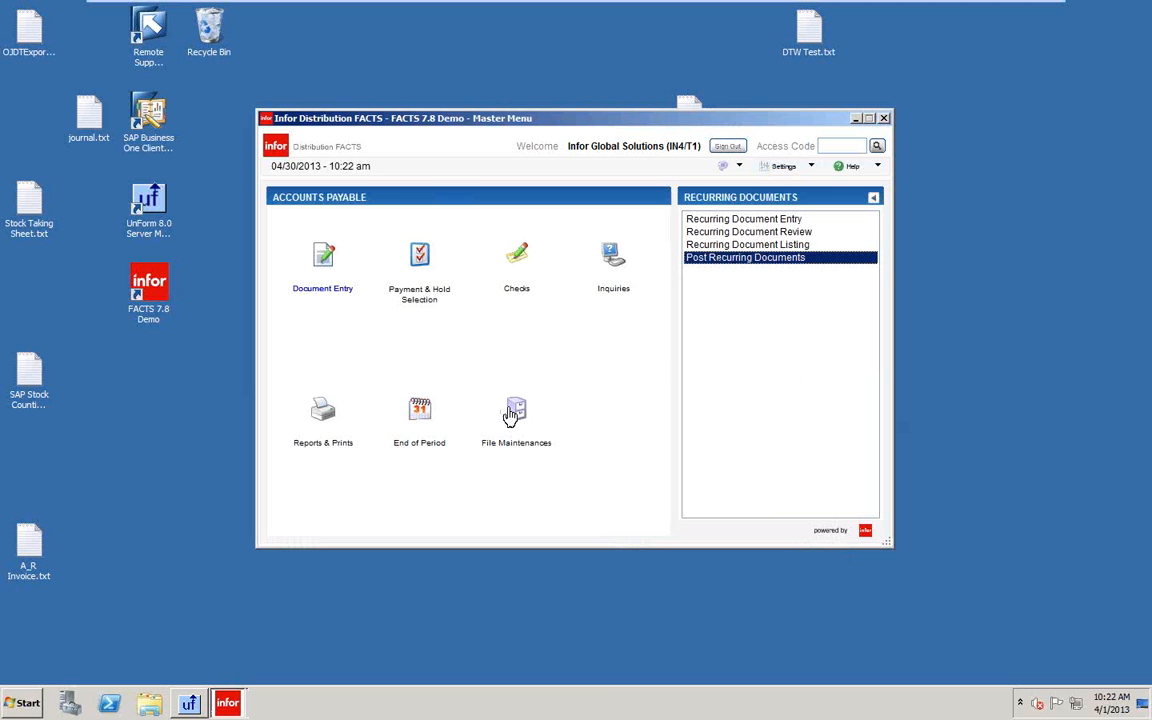
Change the Nonstatic Control recurring post date from 05/31/2013 to 04/30/2013 and save.
left_click(511, 416)
left_click(715, 271)
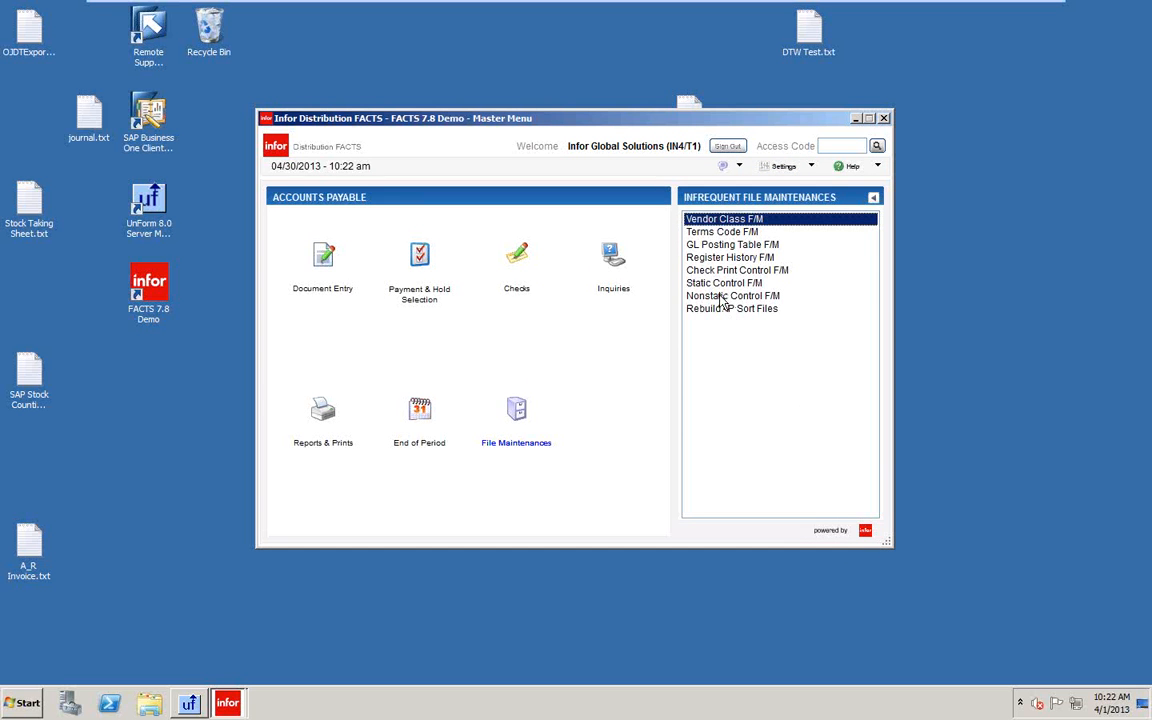
double_click(721, 297)
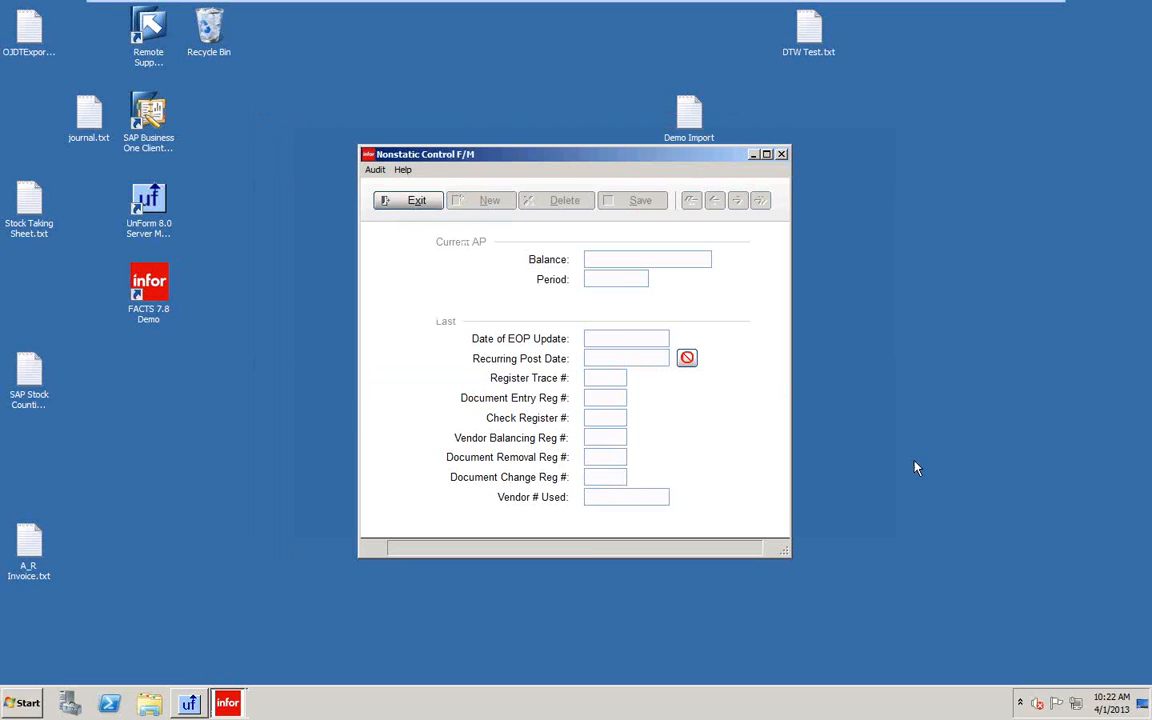
left_click(660, 362)
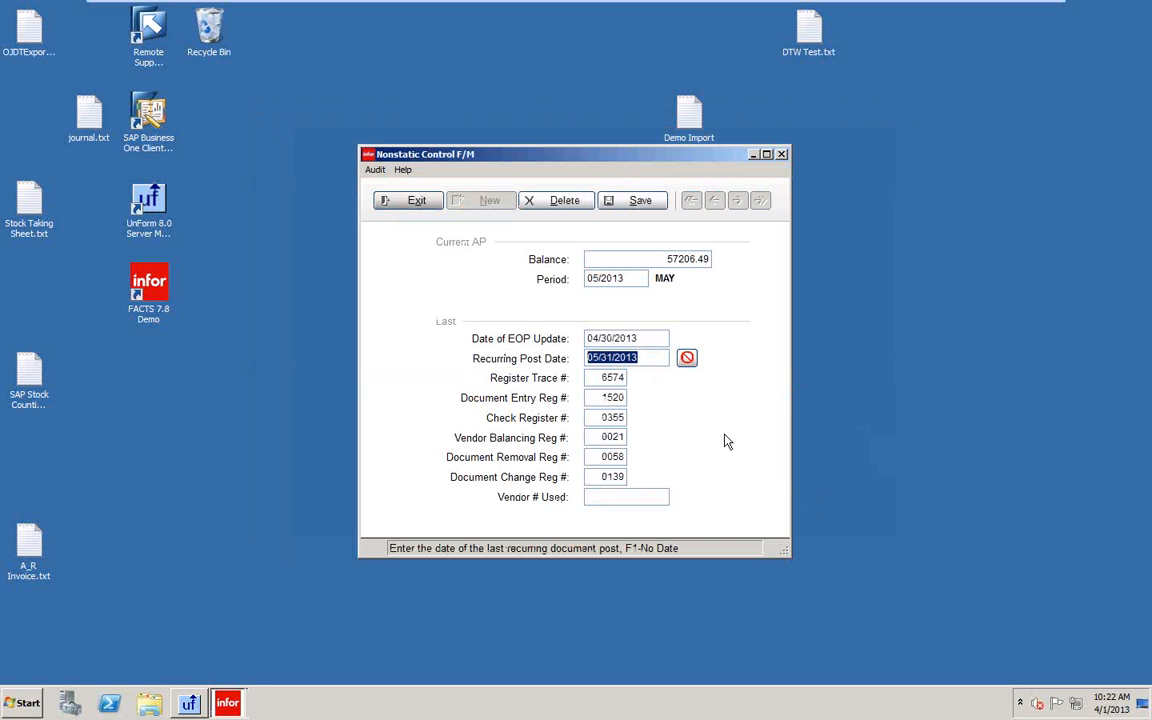
type("0430")
key("Tab")
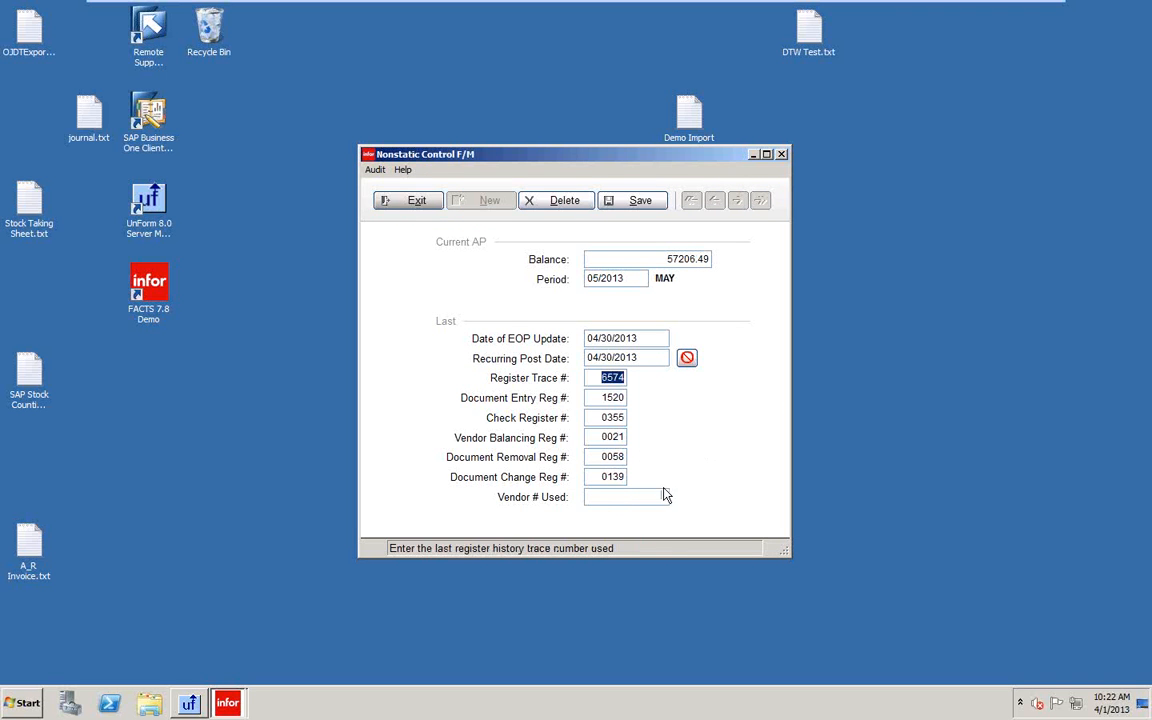
left_click(638, 200)
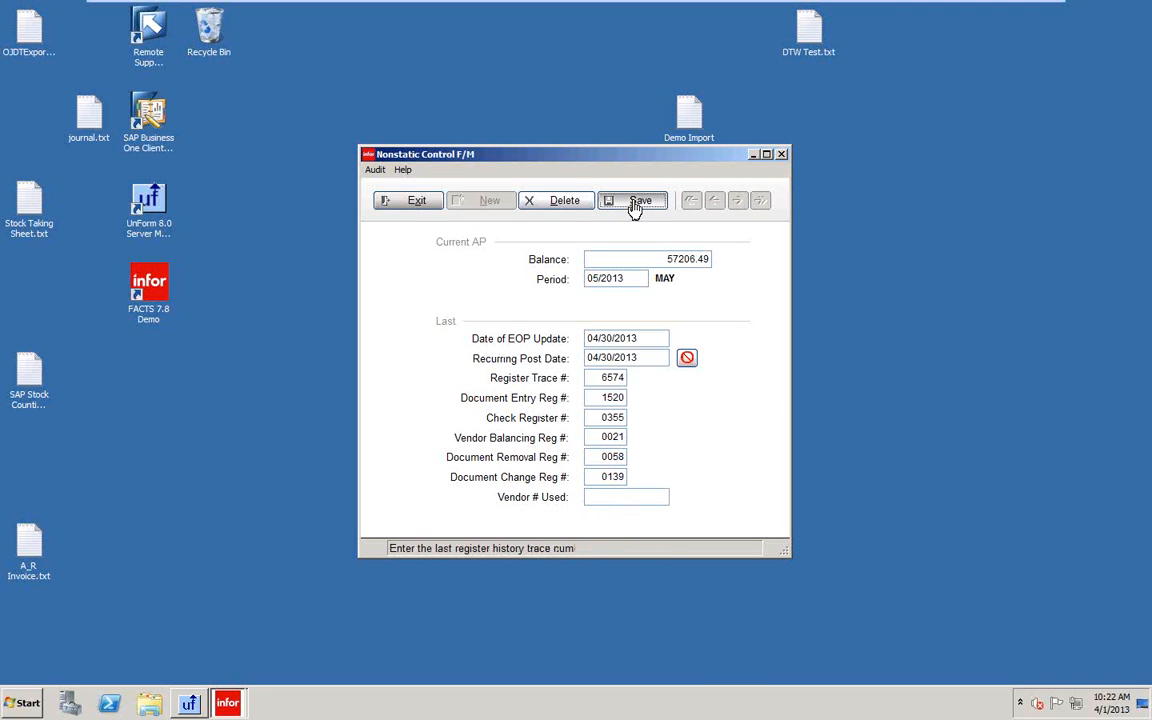
left_click(410, 204)
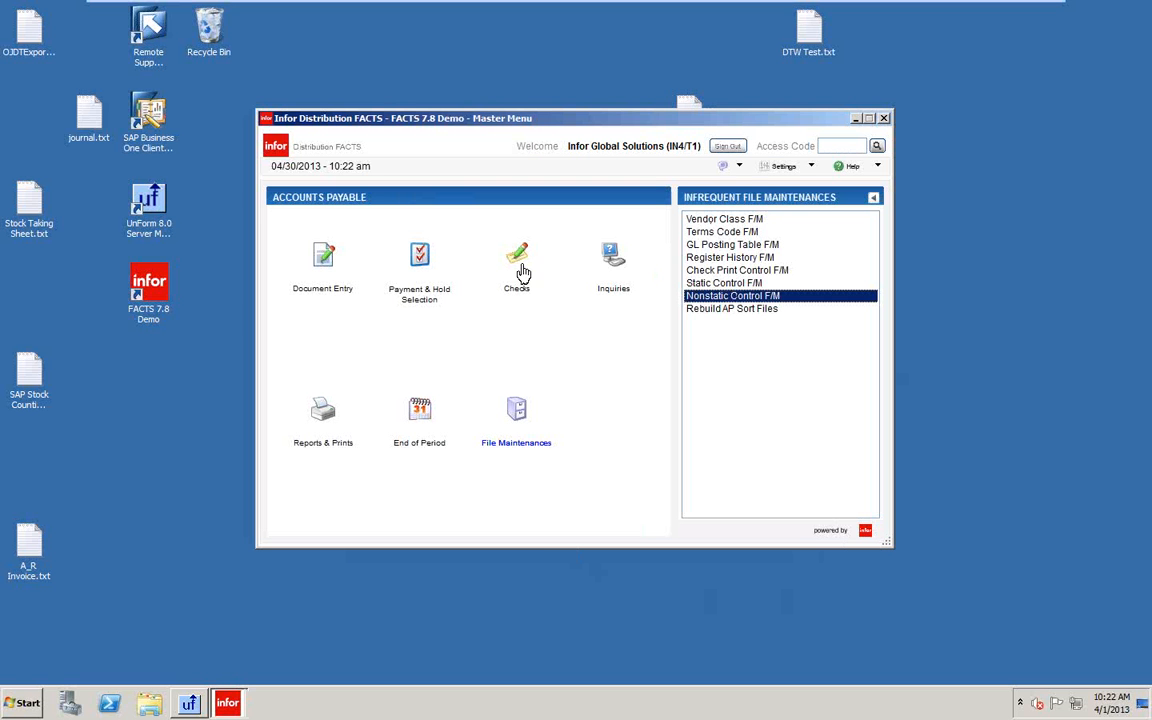
Load the Georgia Newspaper (V108) document in Recurring Document Entry.
left_click(327, 263)
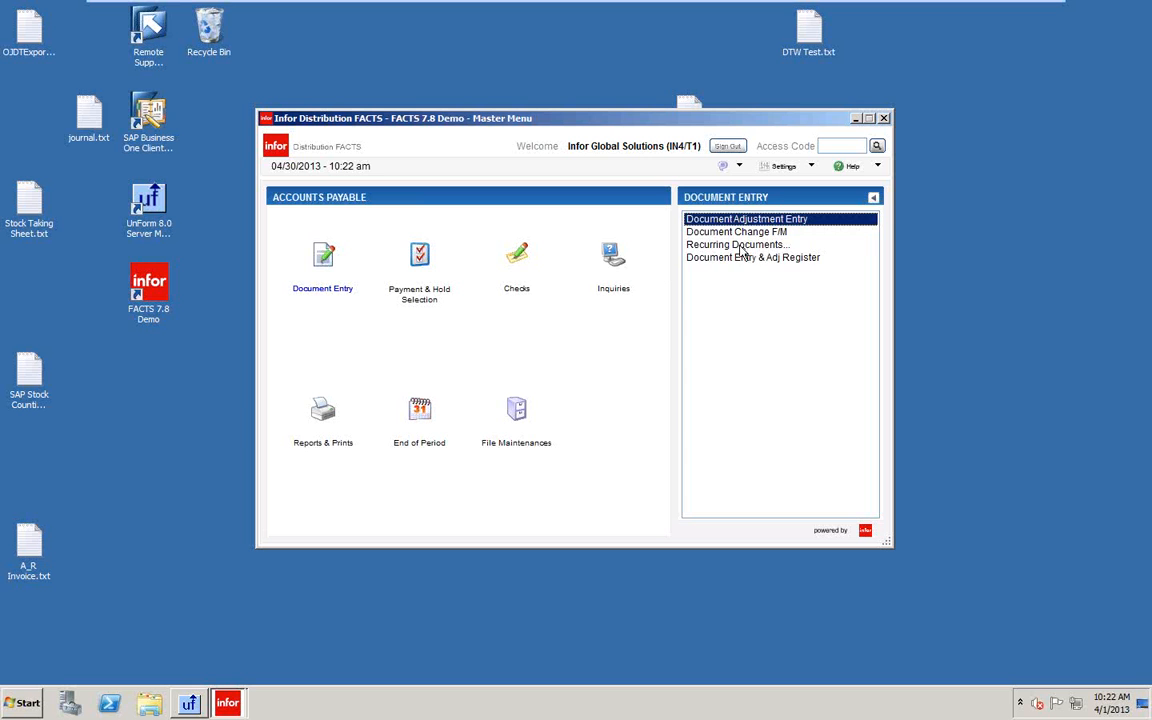
left_click(740, 245)
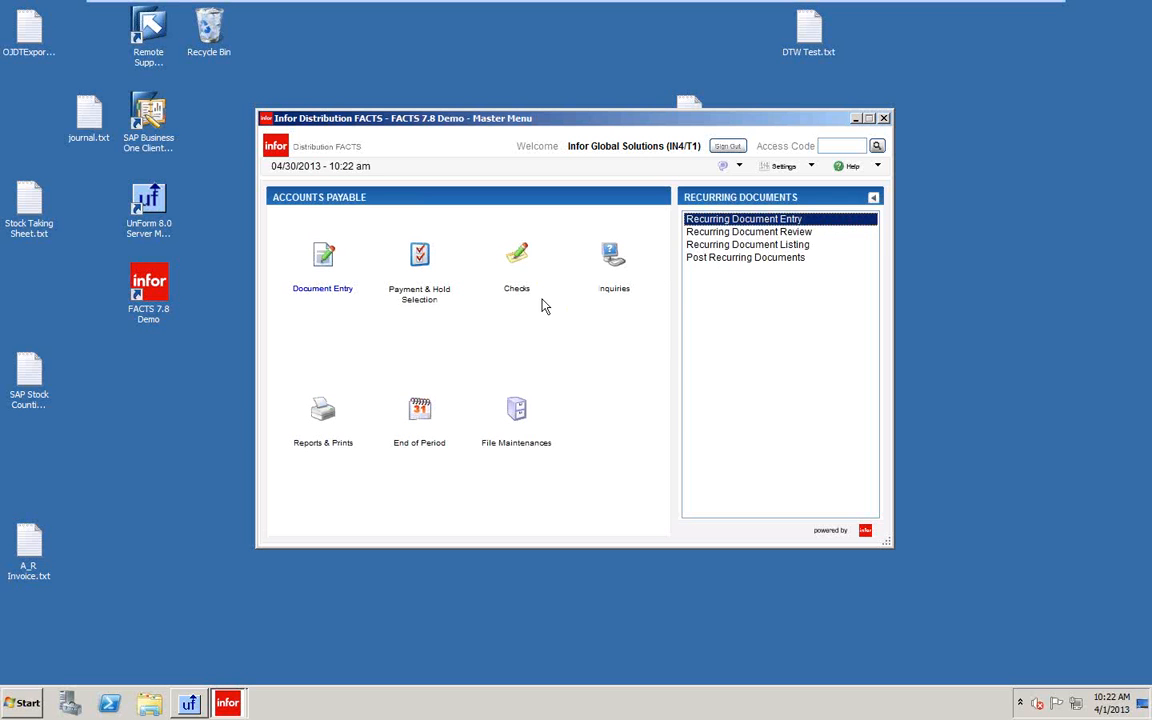
left_click(733, 220)
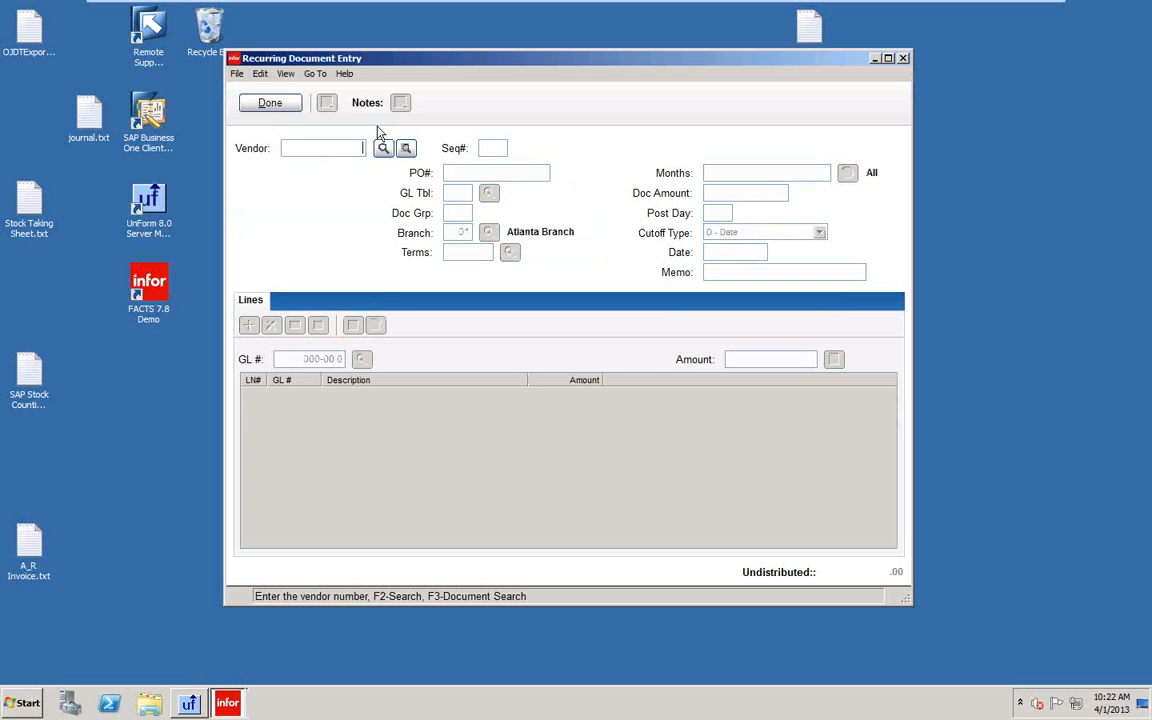
left_click(404, 150)
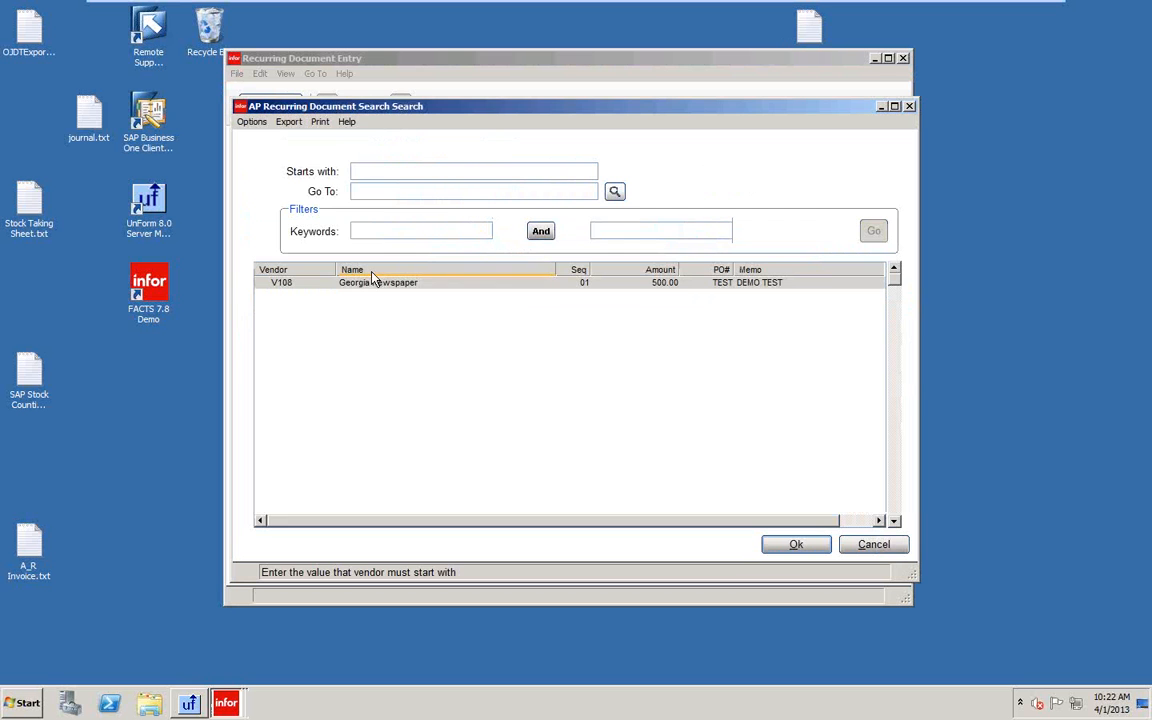
left_click(797, 545)
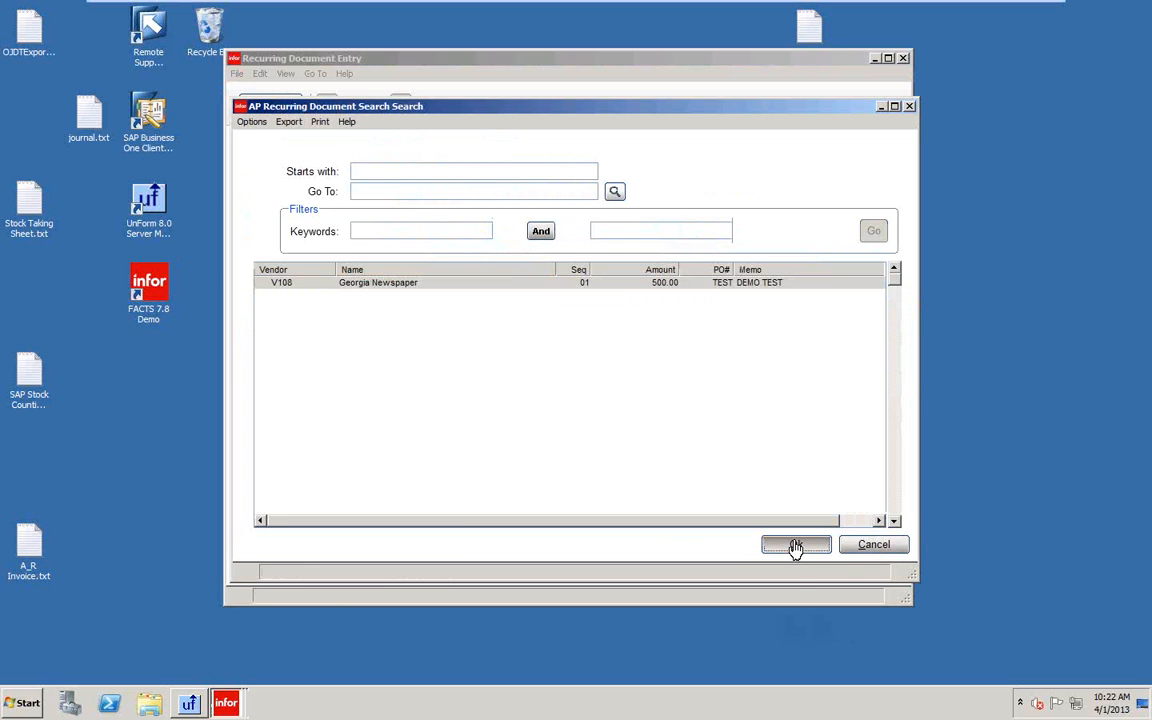
Delete the entire Georgia Newspaper recurring document with YES - Delete.
left_click(257, 74)
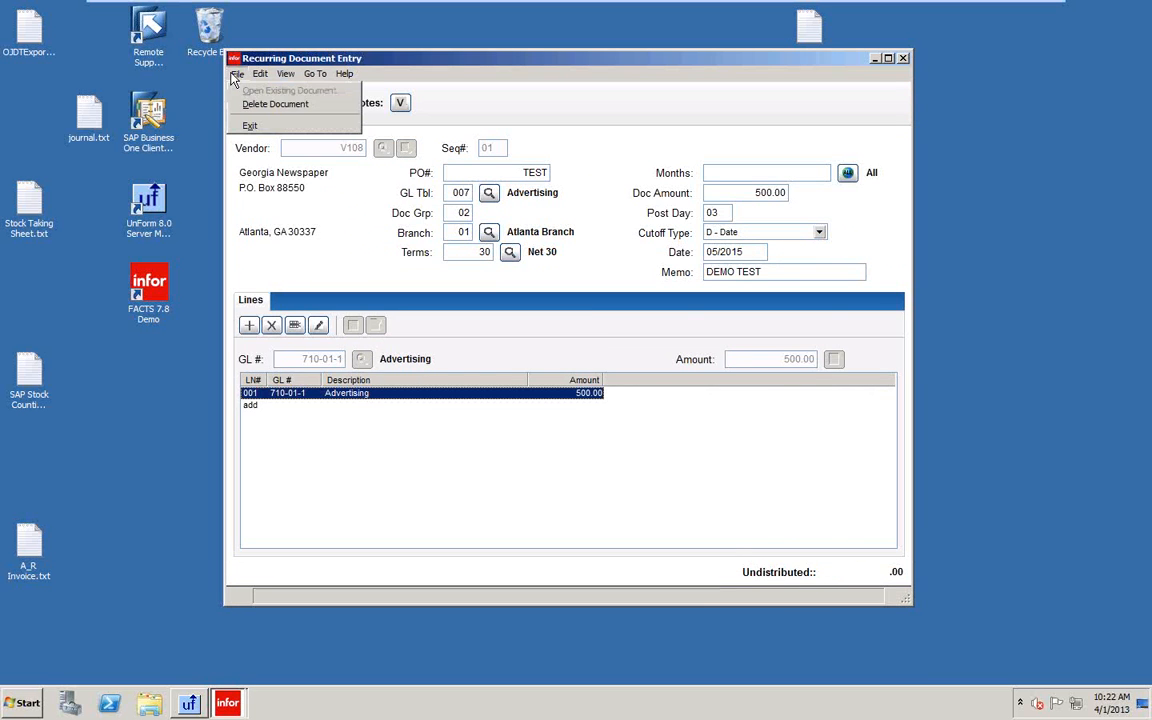
left_click(270, 103)
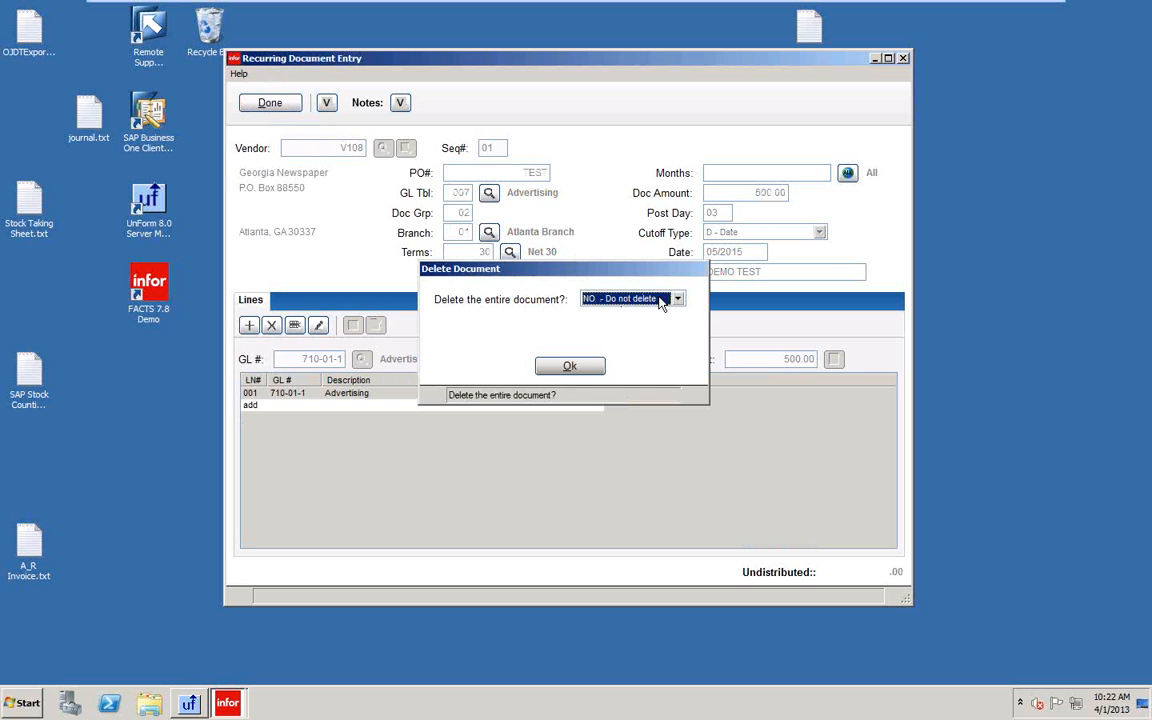
left_click(677, 298)
left_click(628, 325)
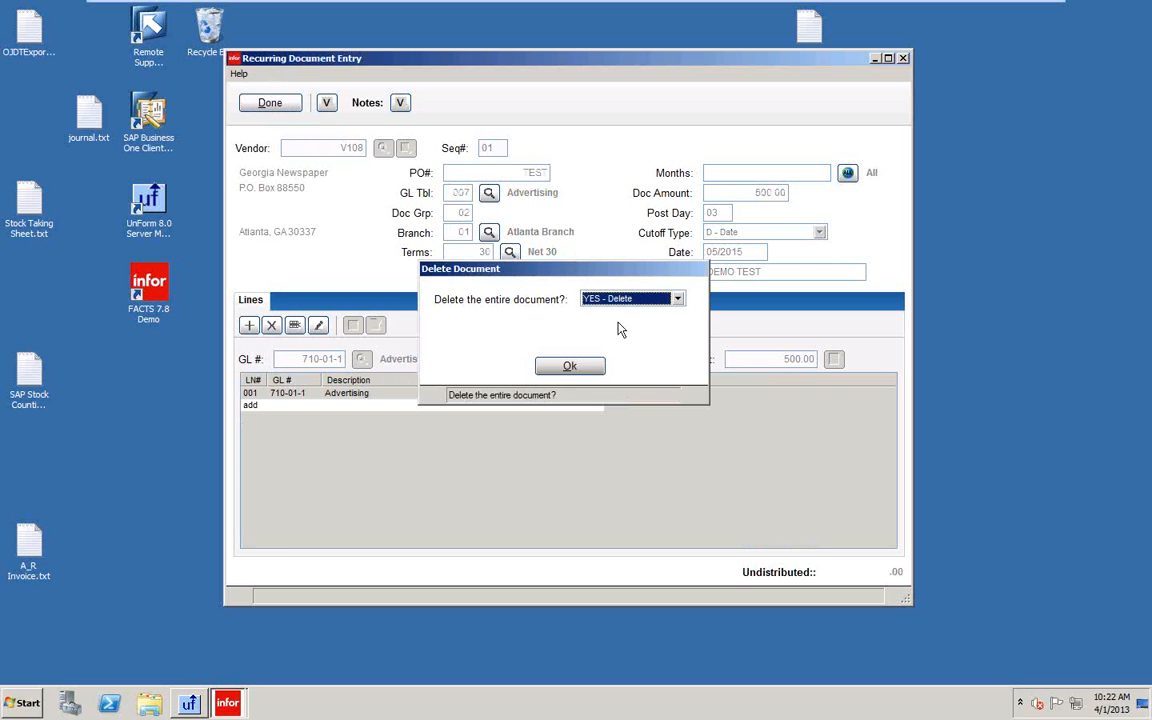
left_click(568, 365)
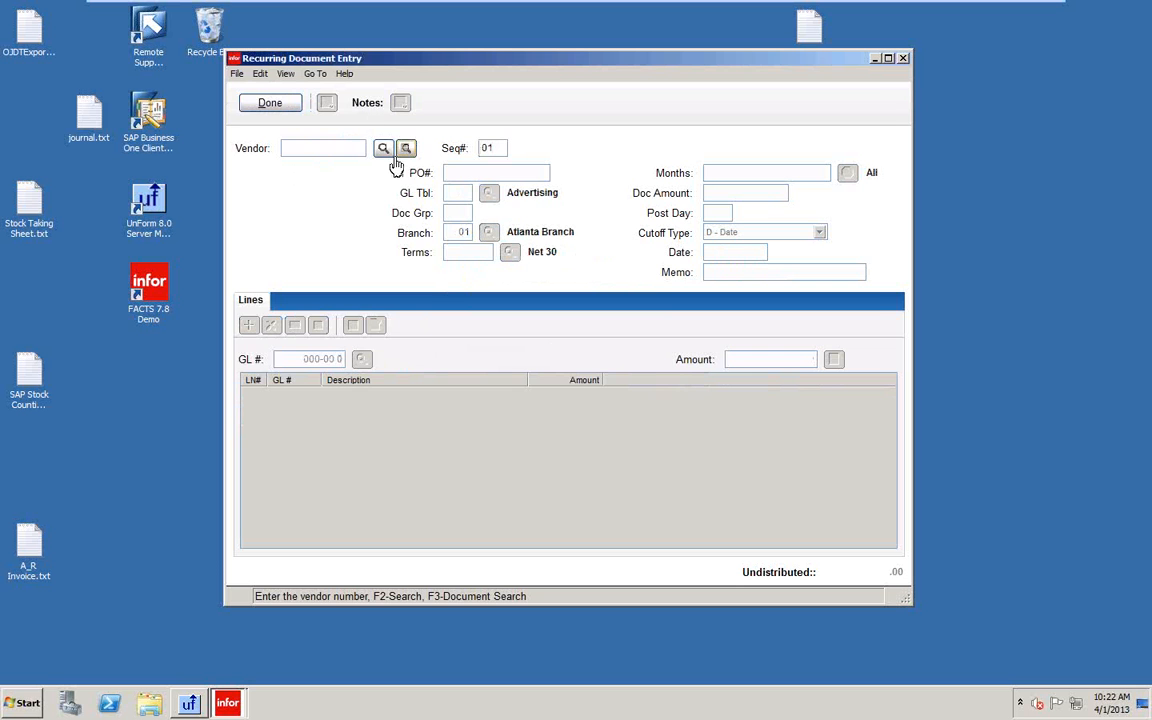
left_click(382, 149)
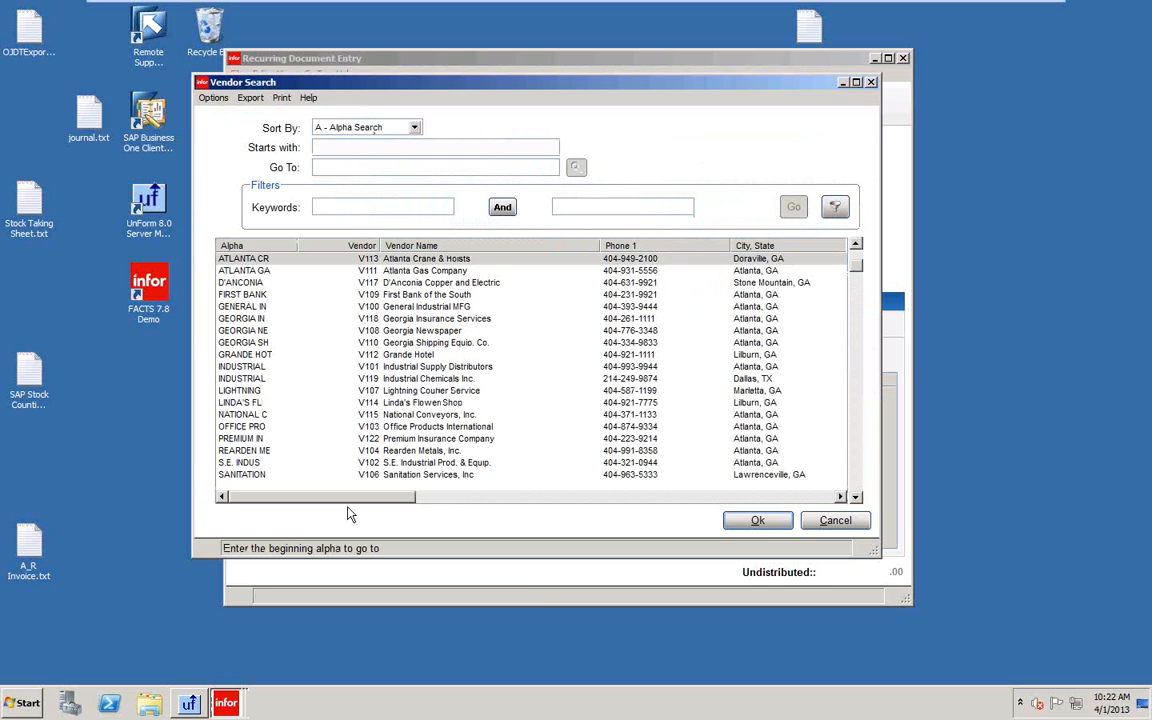
Start a V102 recurring document, sequence 01, PO 123456, amount 500.00, post day 2.
left_click(404, 464)
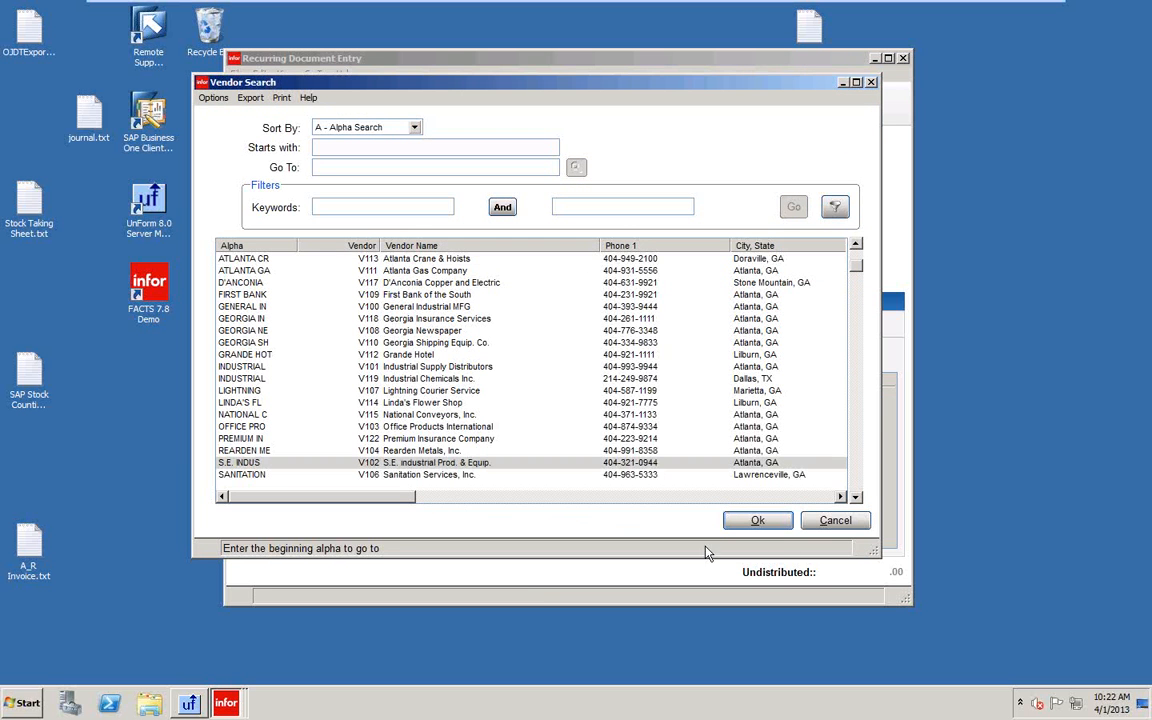
left_click(757, 522)
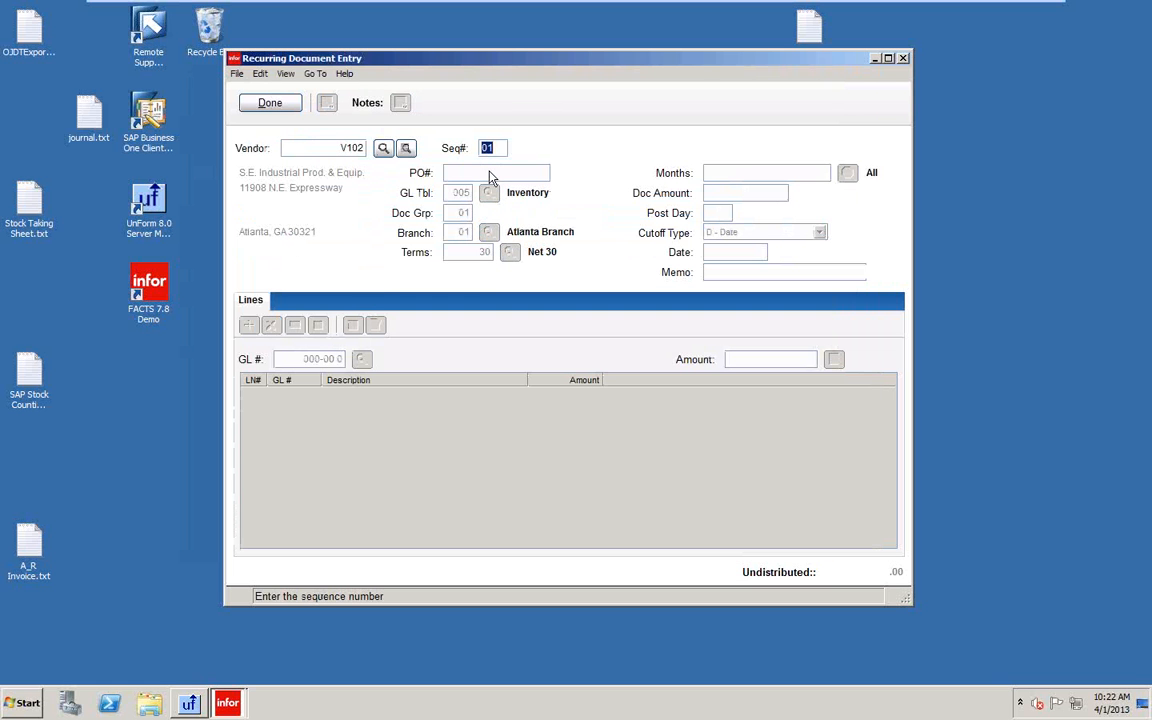
key("Return")
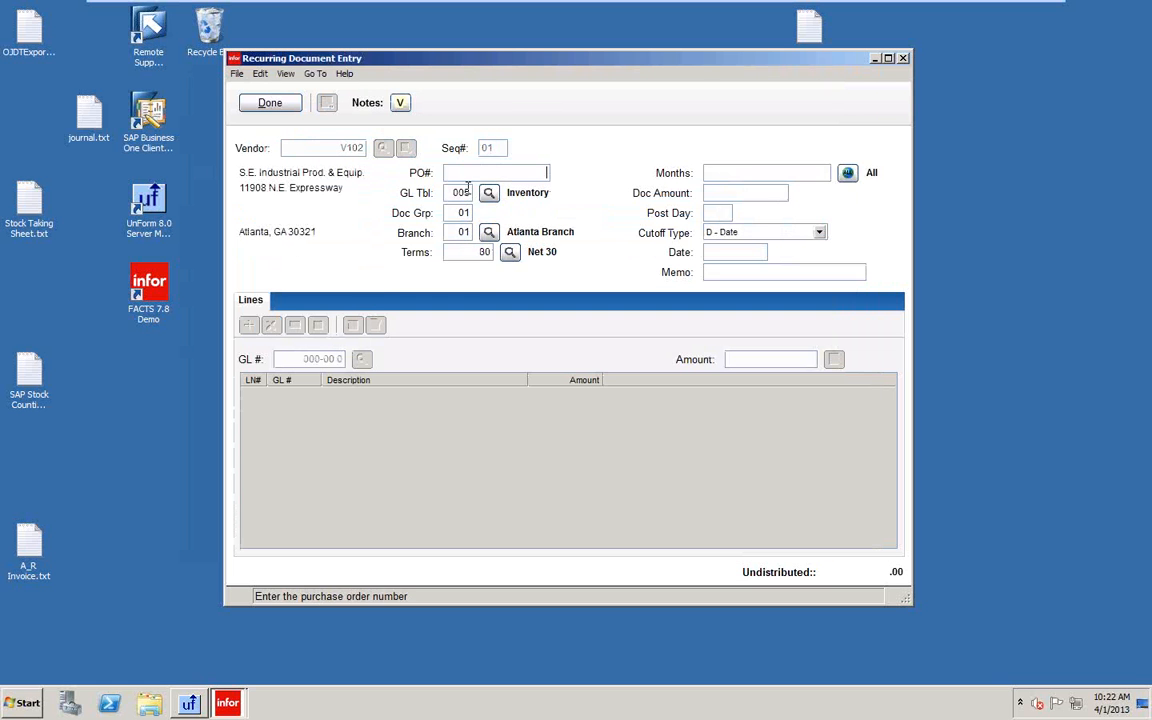
type("123456")
left_click(718, 195)
type("500")
key("Return")
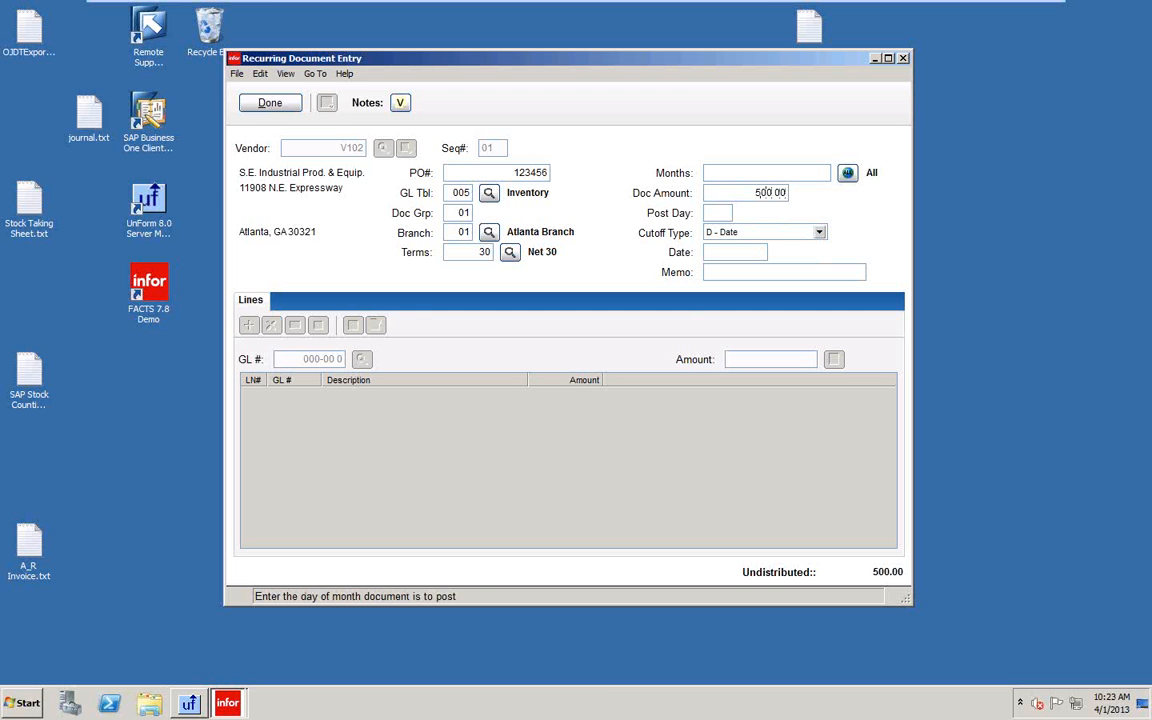
type("2")
key("Return")
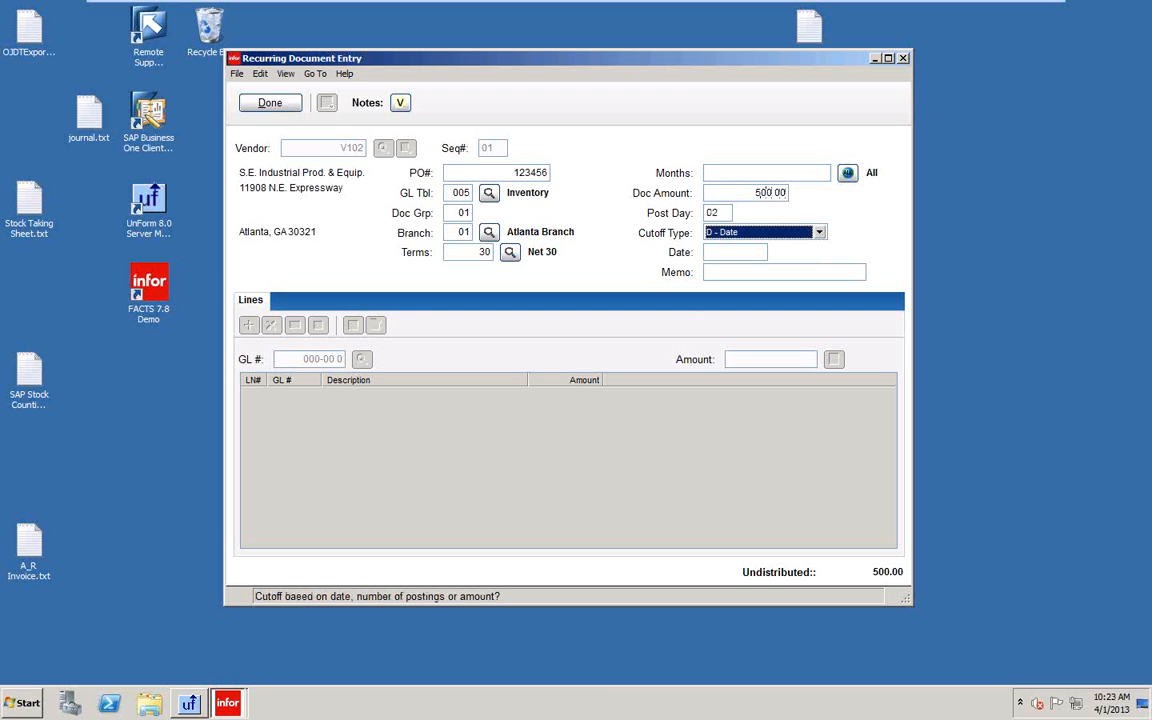
Set cutoff to Number of Postings with 36 postings and memo DEMO TEST.
left_click(818, 232)
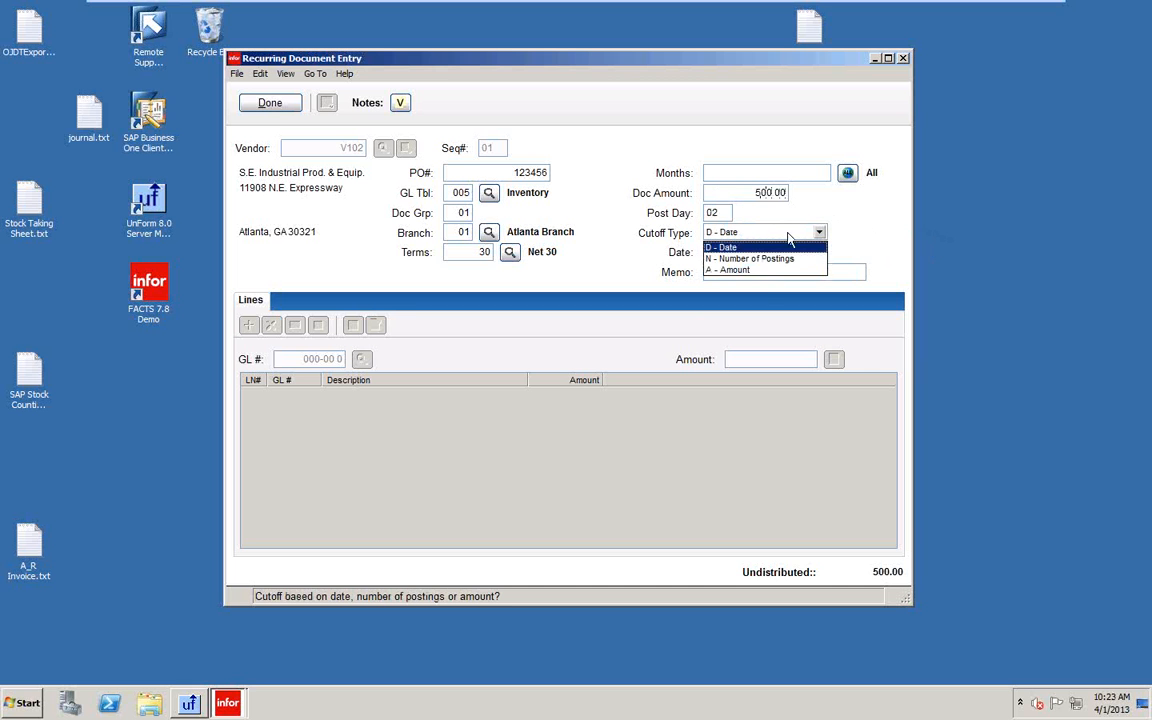
left_click(733, 259)
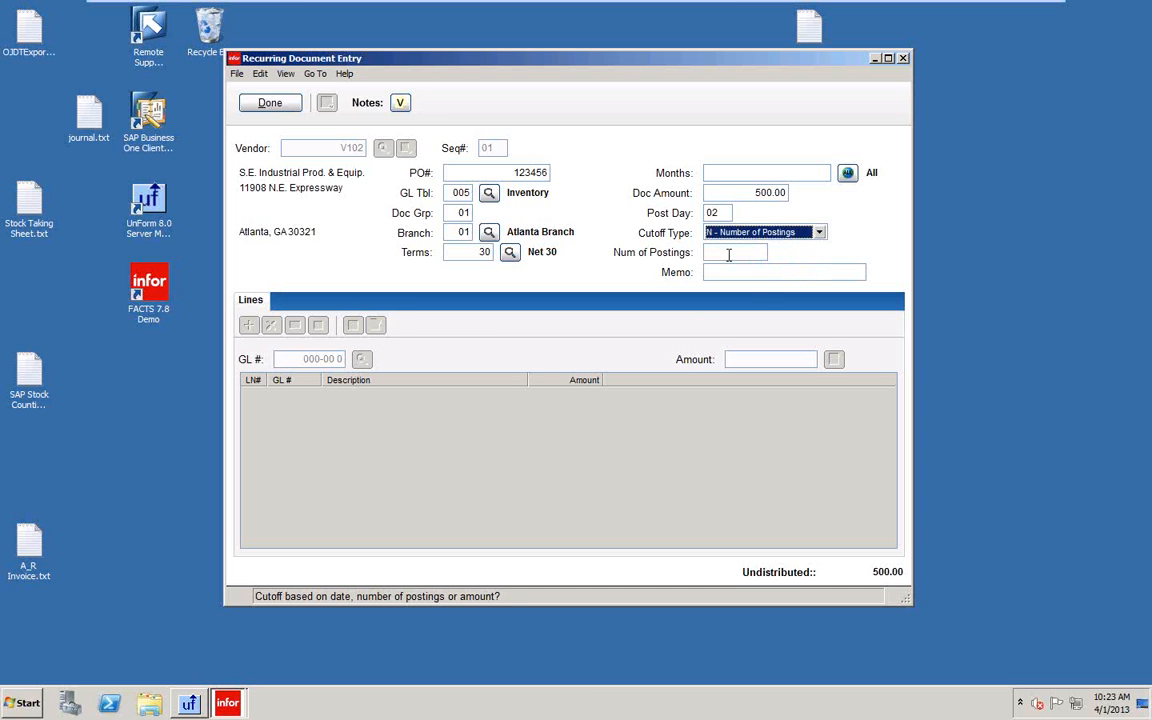
left_click(744, 257)
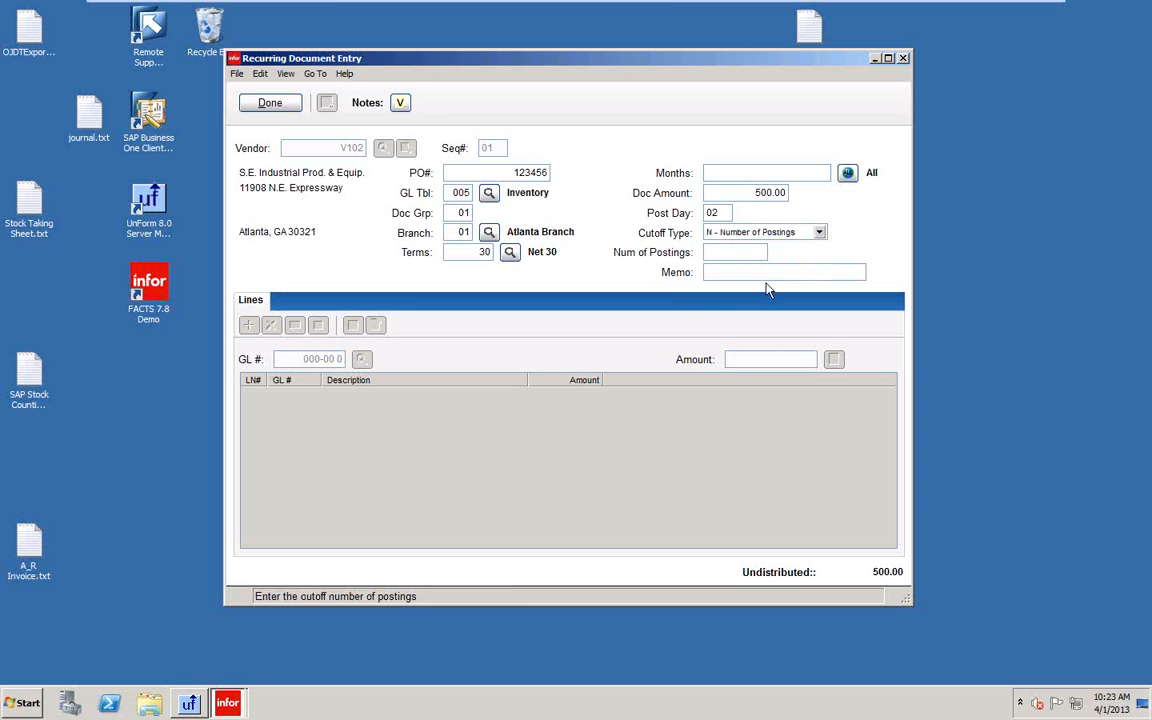
type("36")
key("Tab")
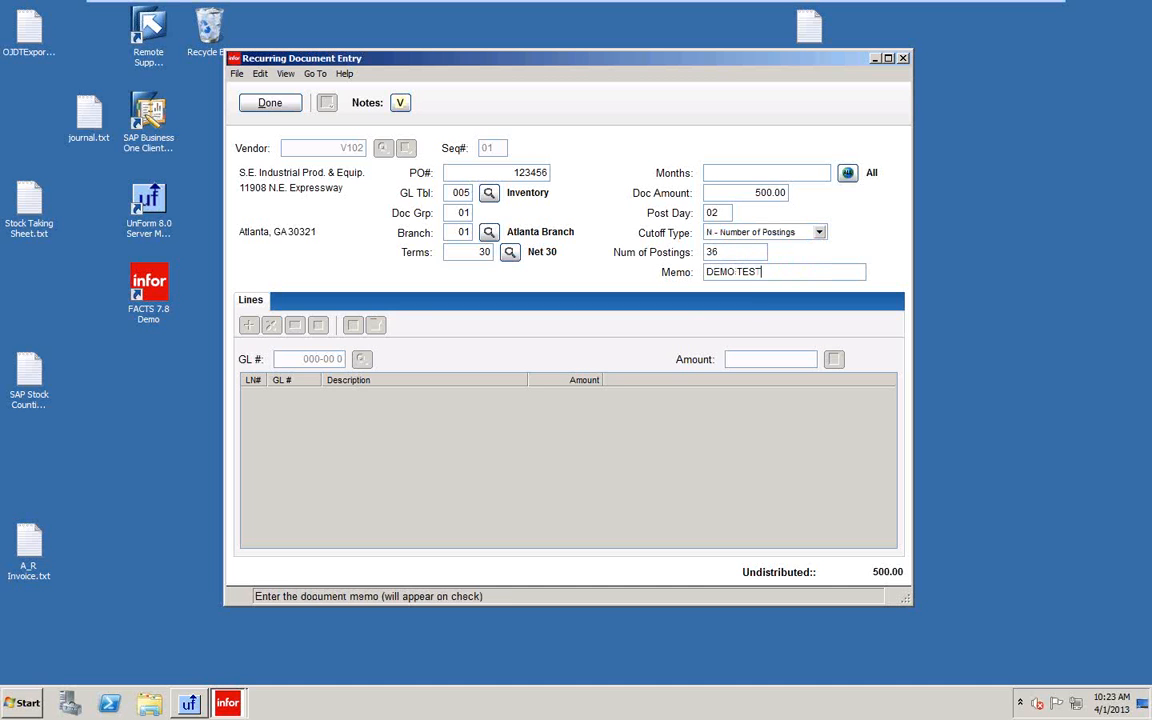
type("DEMO TEST")
key("Return")
Accept the 500.00 distribution to GL 175-01-0 and save the document.
key("Return")
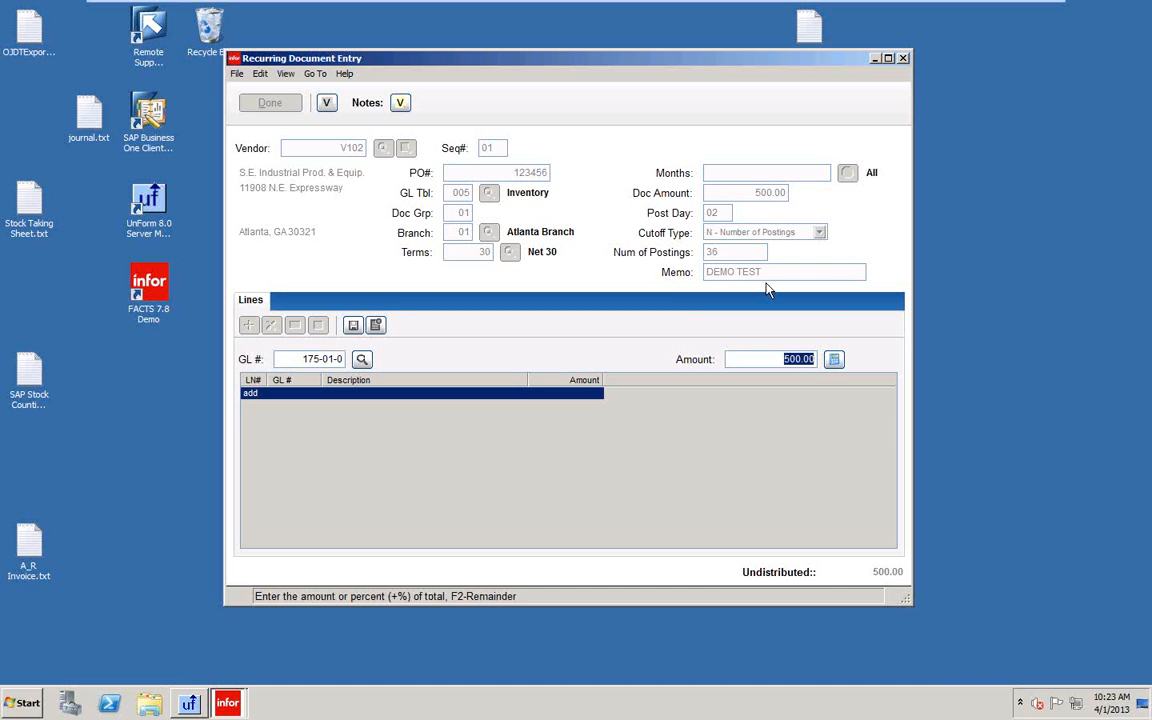
key("Return")
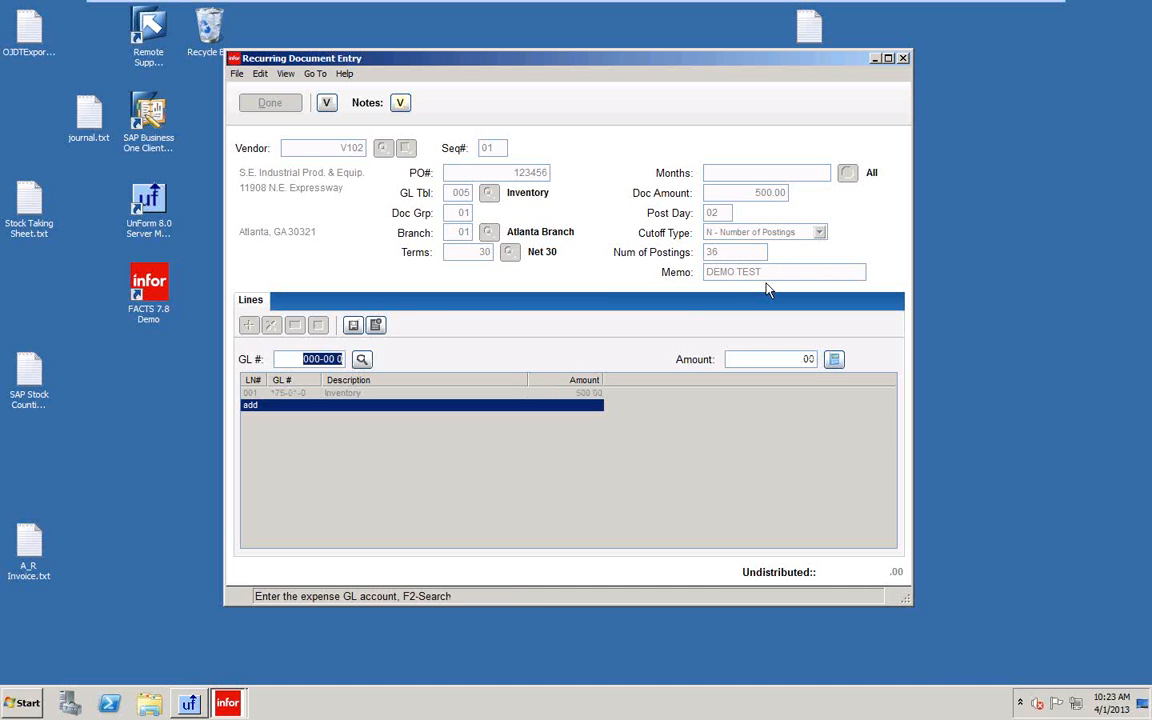
key("Escape")
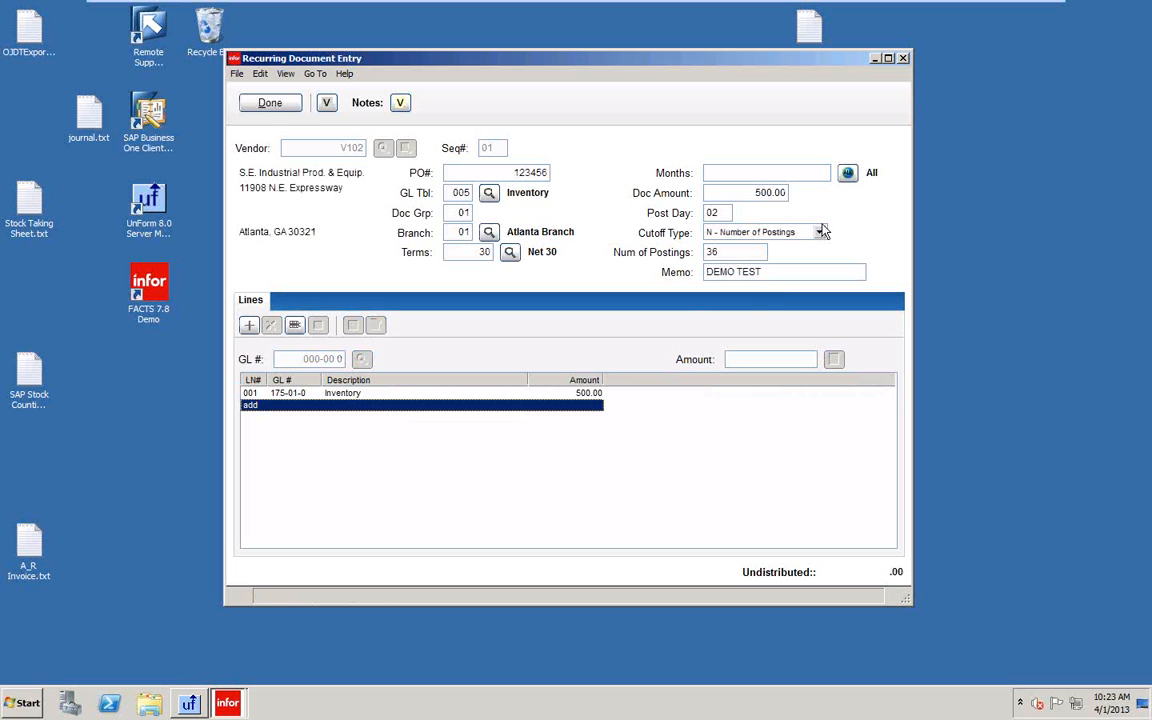
left_click(268, 103)
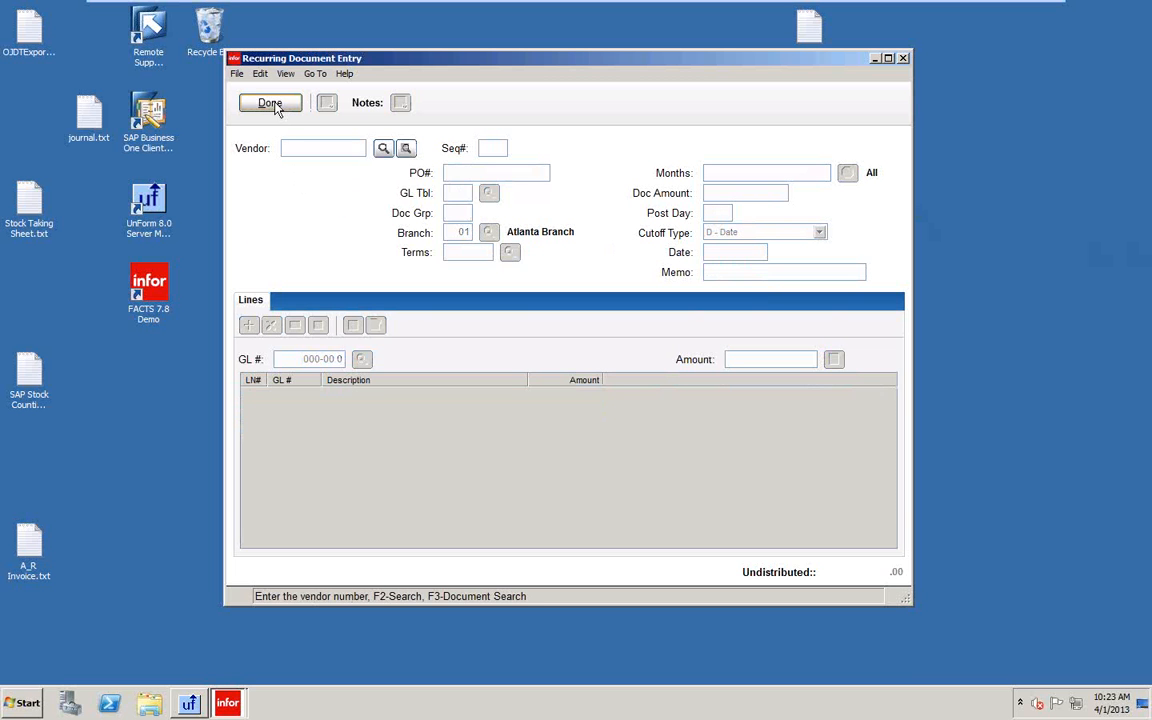
Reopen the saved V102 document to check it, then exit to the master menu.
left_click(405, 148)
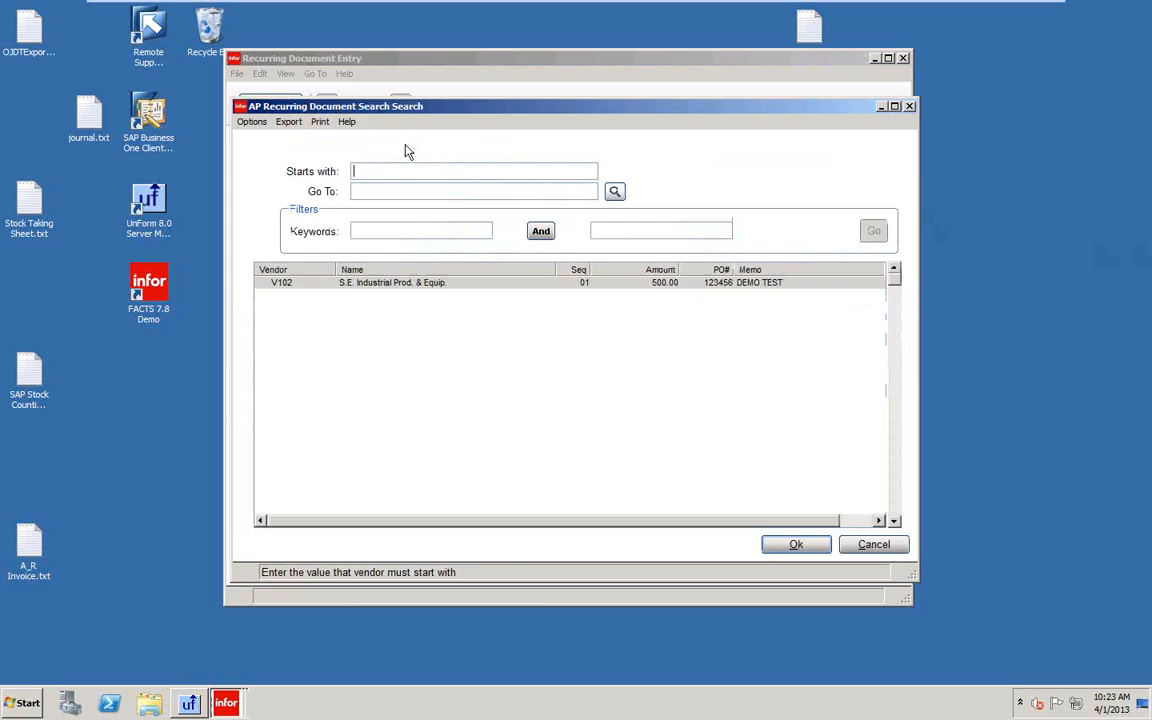
left_click(806, 549)
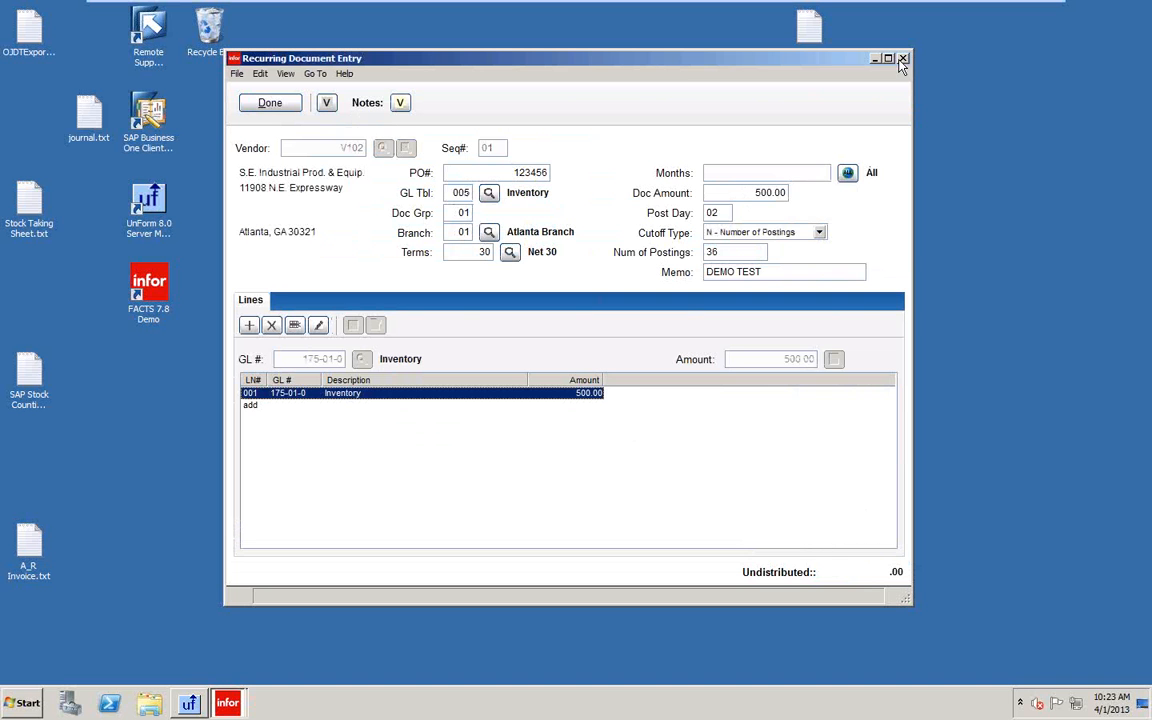
left_click(269, 104)
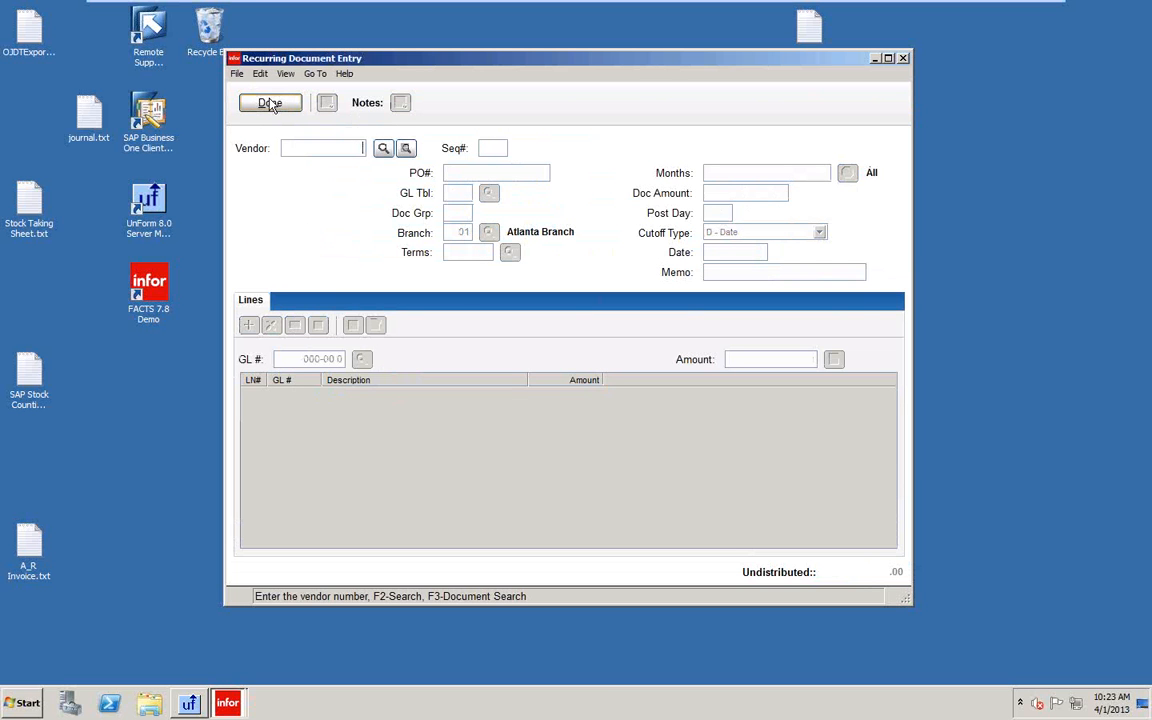
left_click(269, 104)
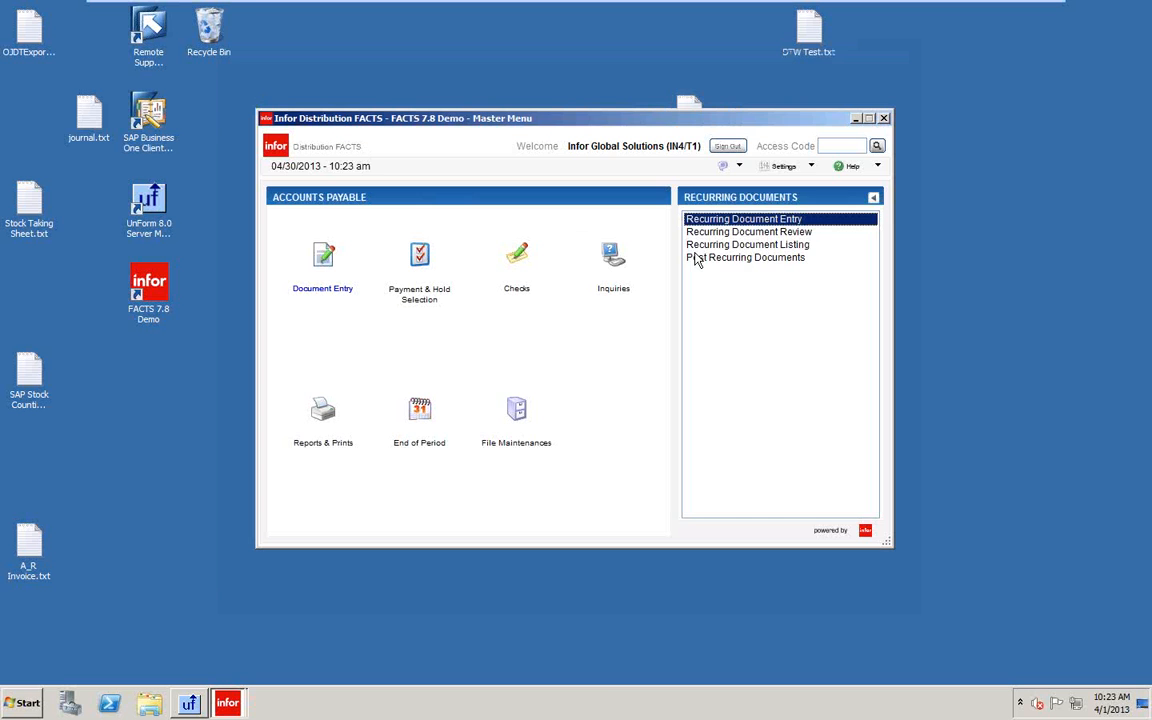
Post recurring documents through 05/31/2013 and confirm the update.
left_click(740, 258)
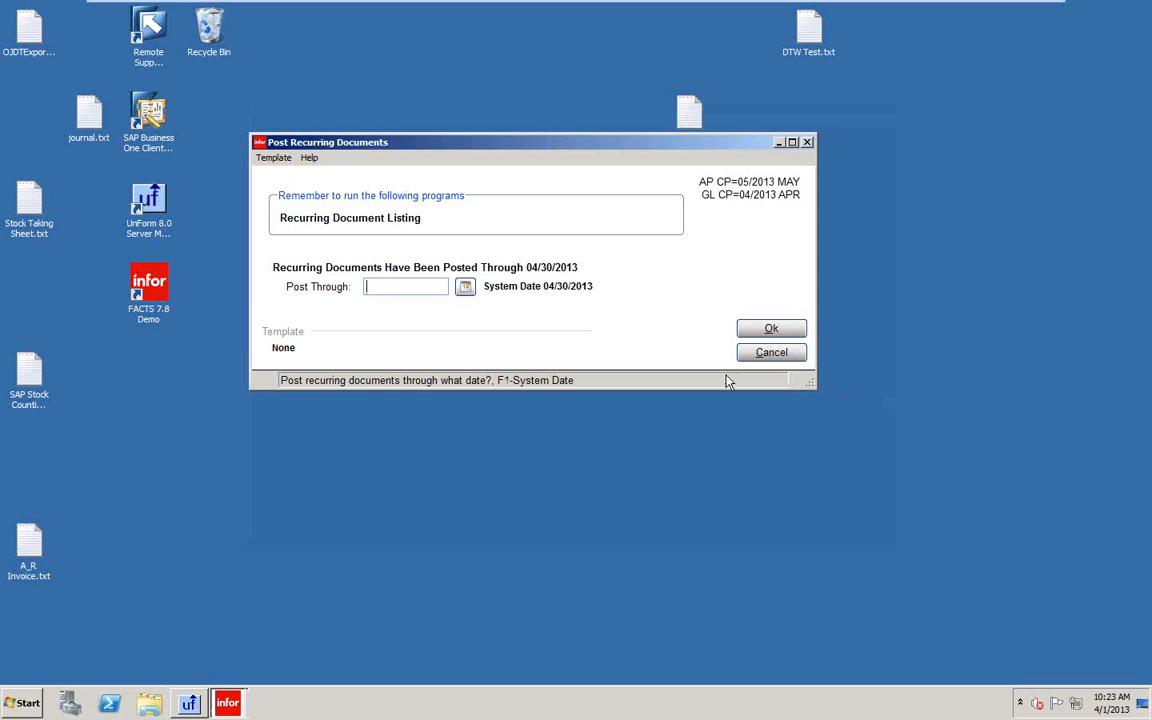
type("05/31/2013")
key("Return")
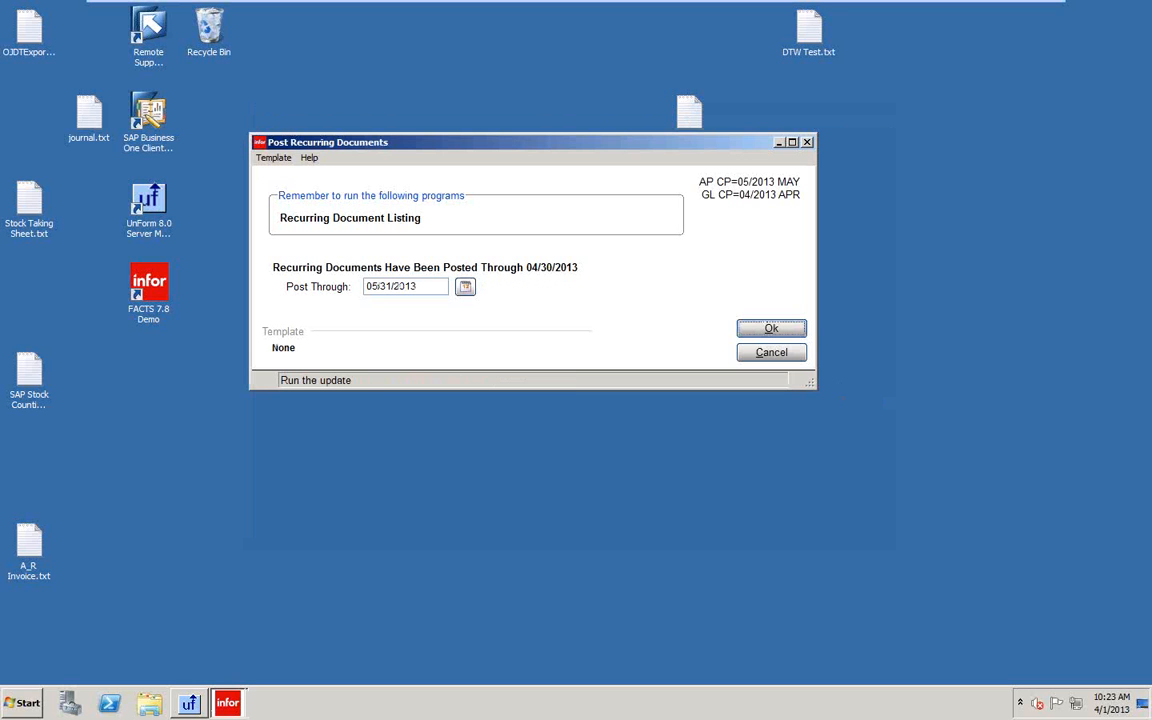
key("Tab")
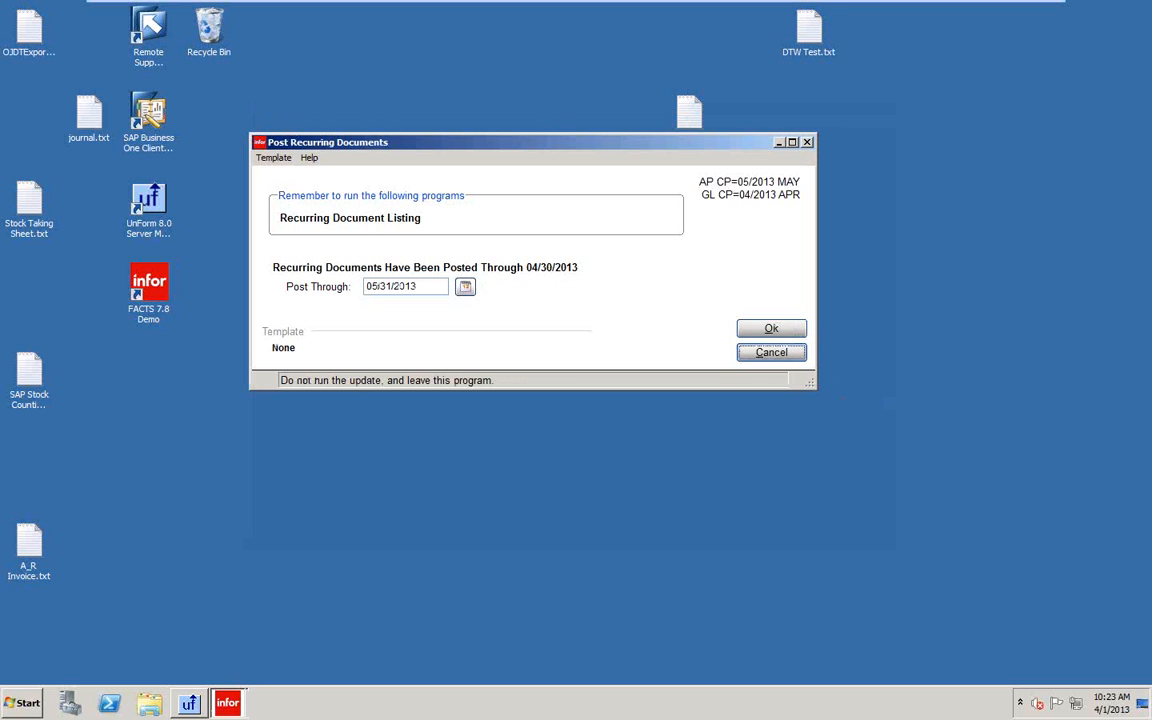
left_click(772, 331)
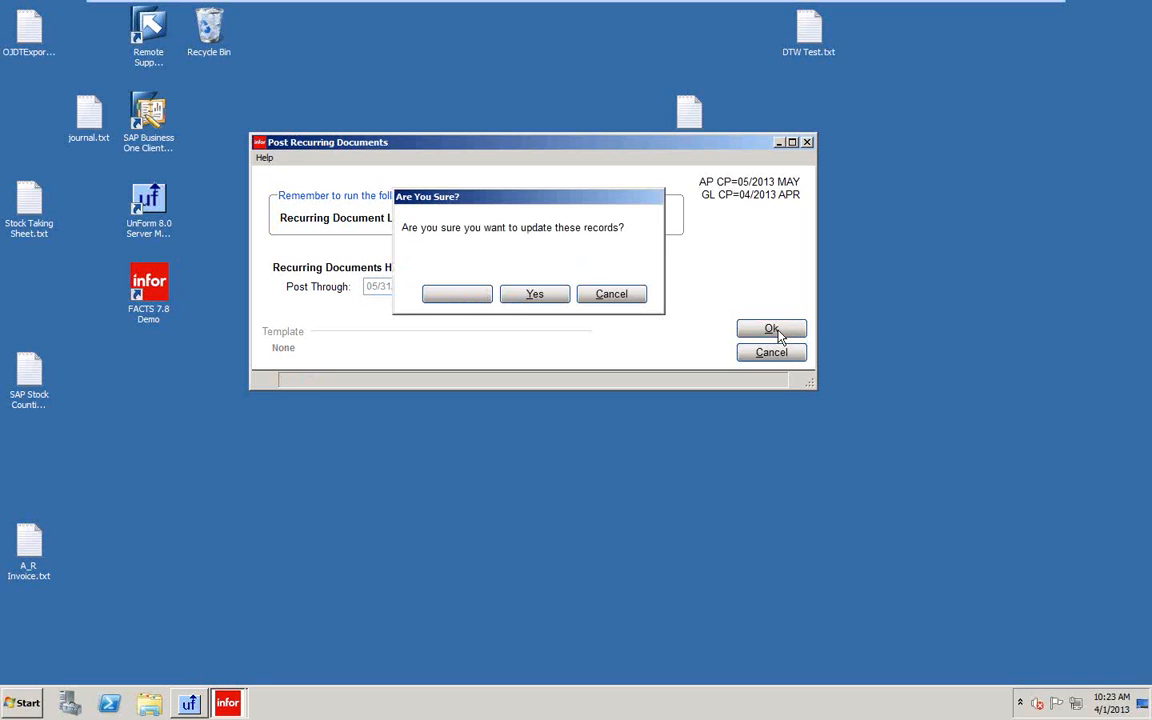
left_click(530, 296)
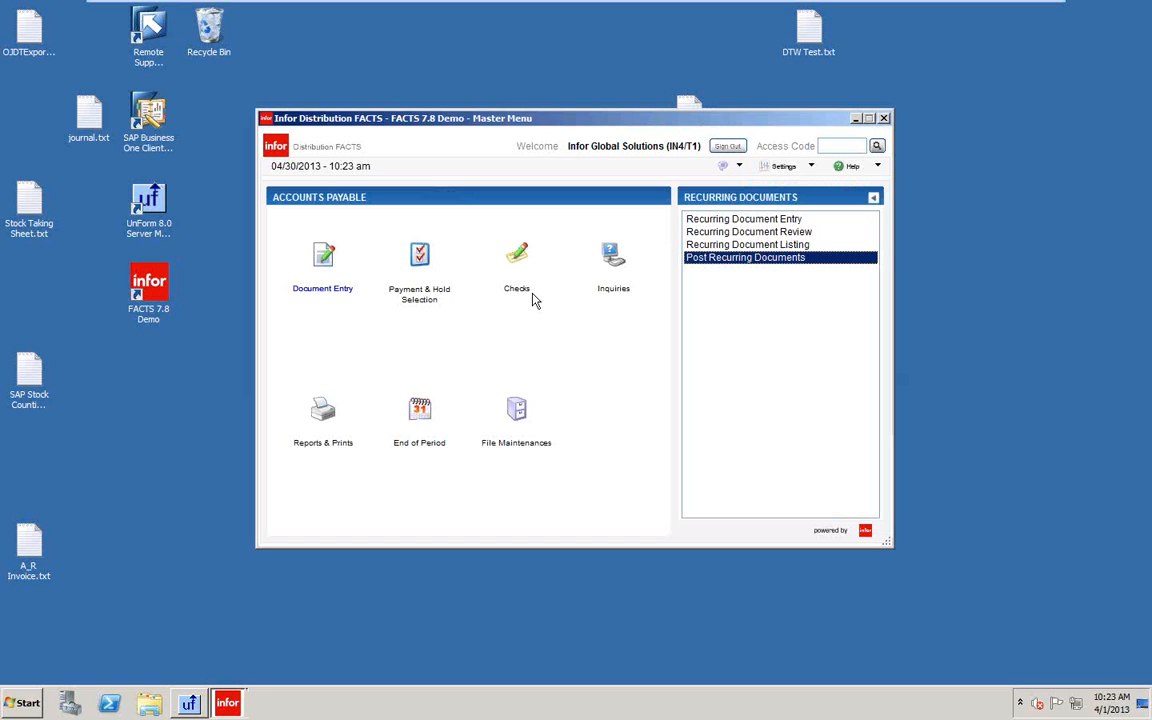
Close the document search and the Document Adjustment Entry screen.
left_click(321, 257)
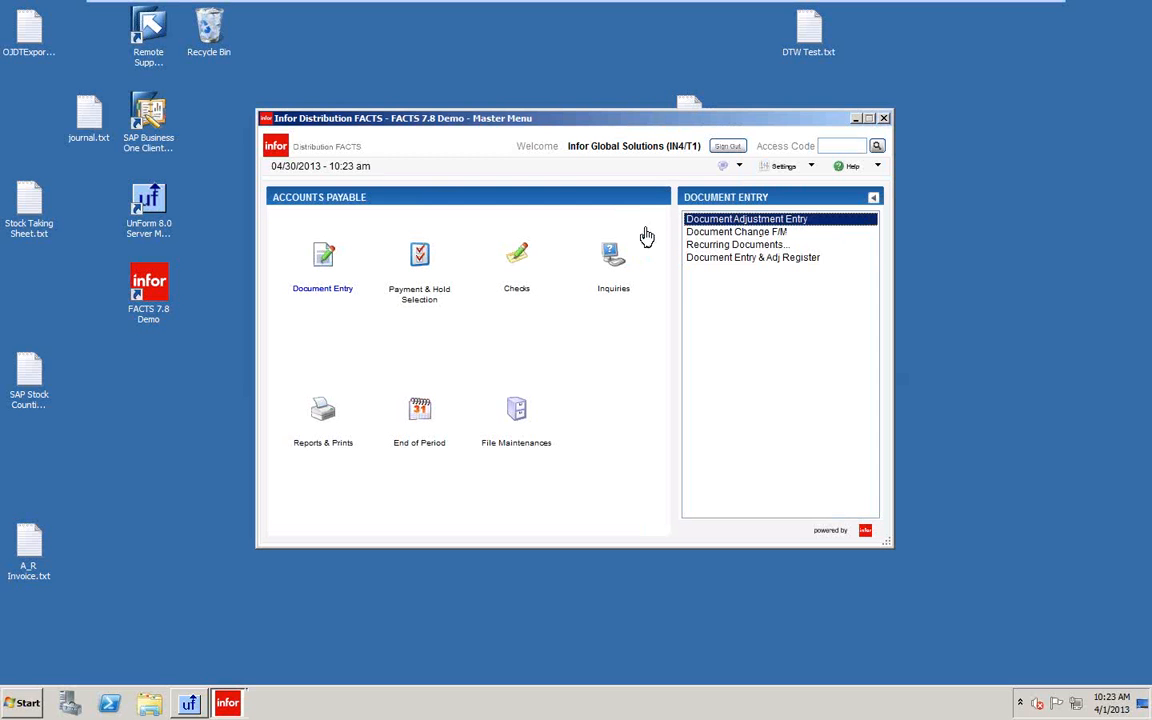
left_click(725, 257)
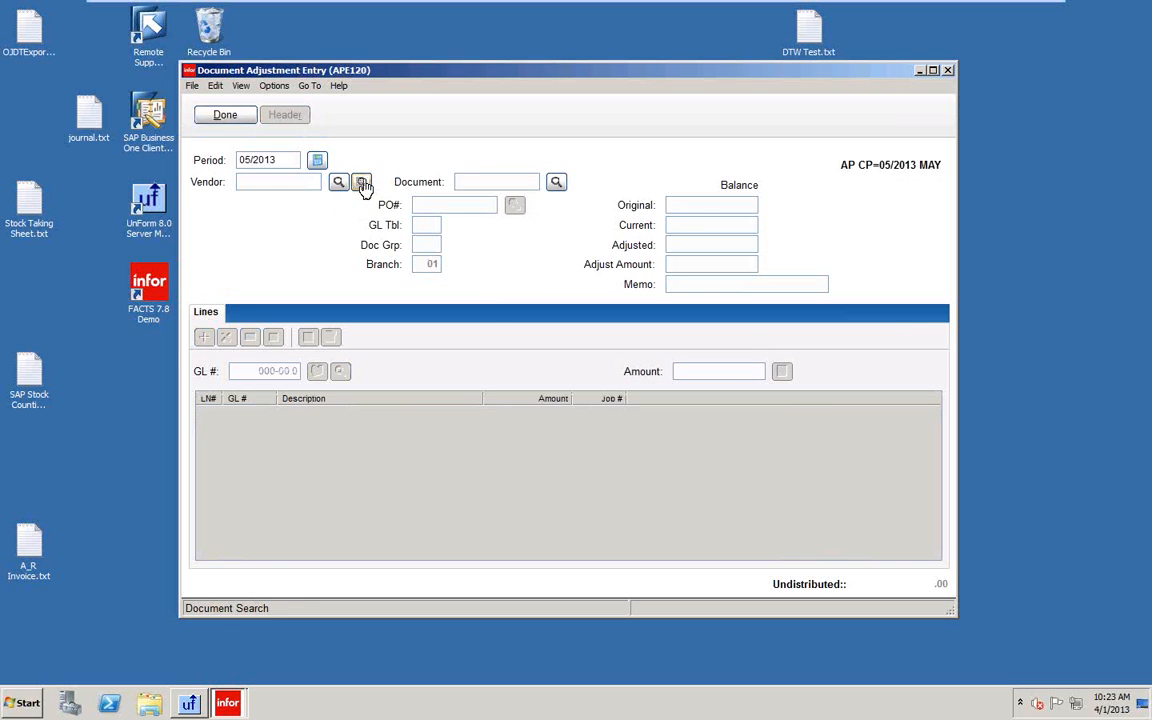
left_click(362, 183)
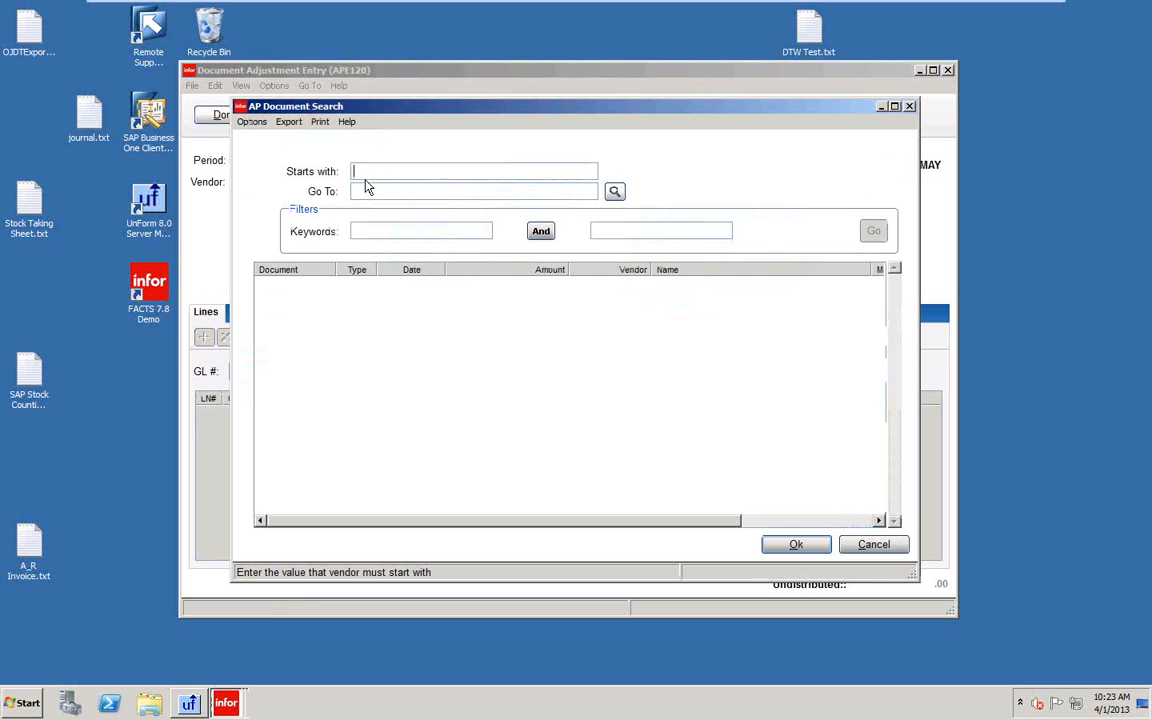
left_click(796, 544)
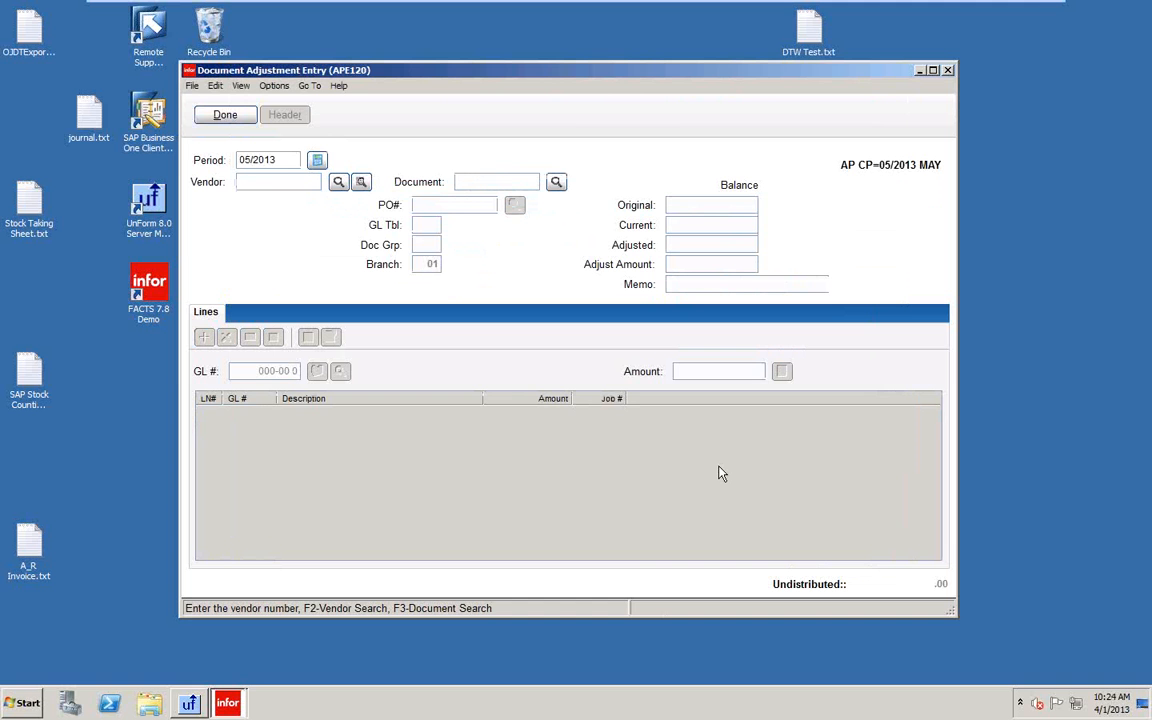
left_click(223, 117)
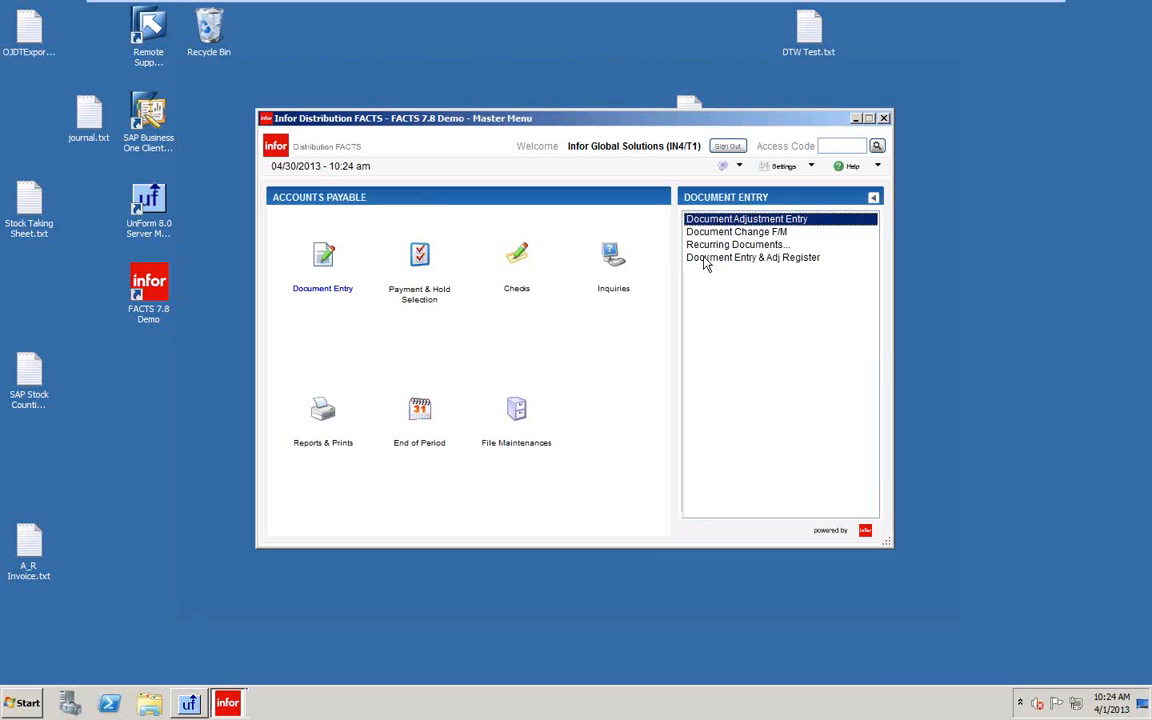
Review vendor V102's recurring document in Recurring Document Review, then open Recurring Document Listing.
left_click(705, 246)
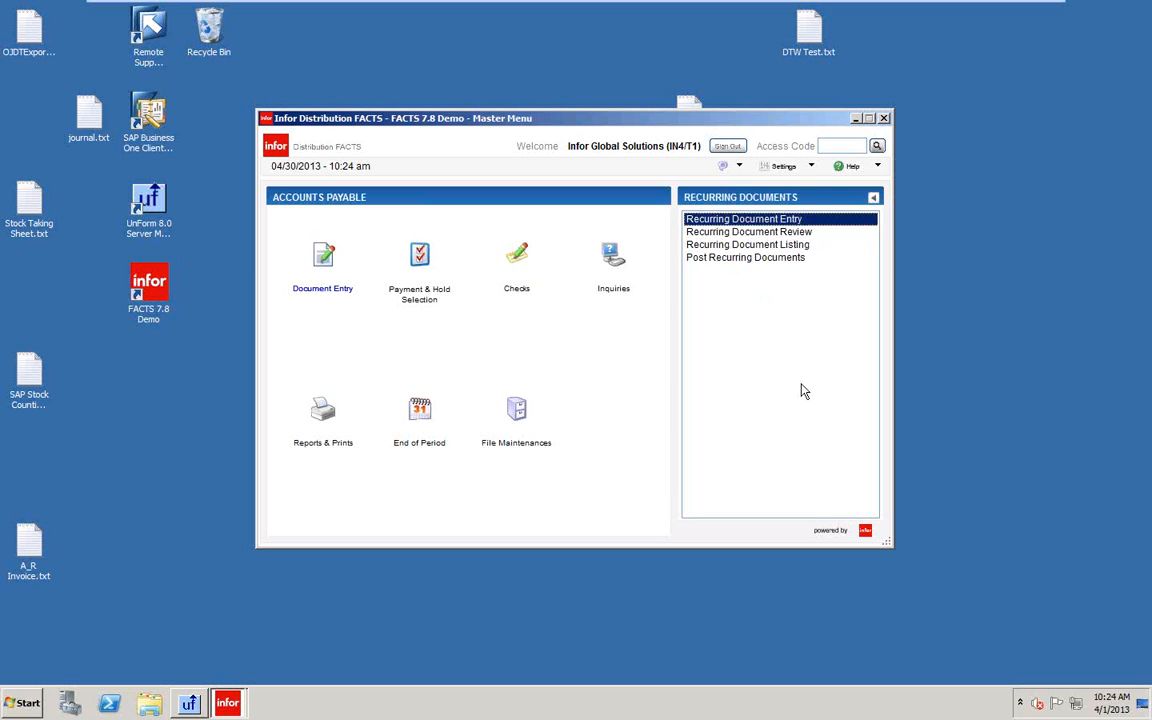
left_click(742, 232)
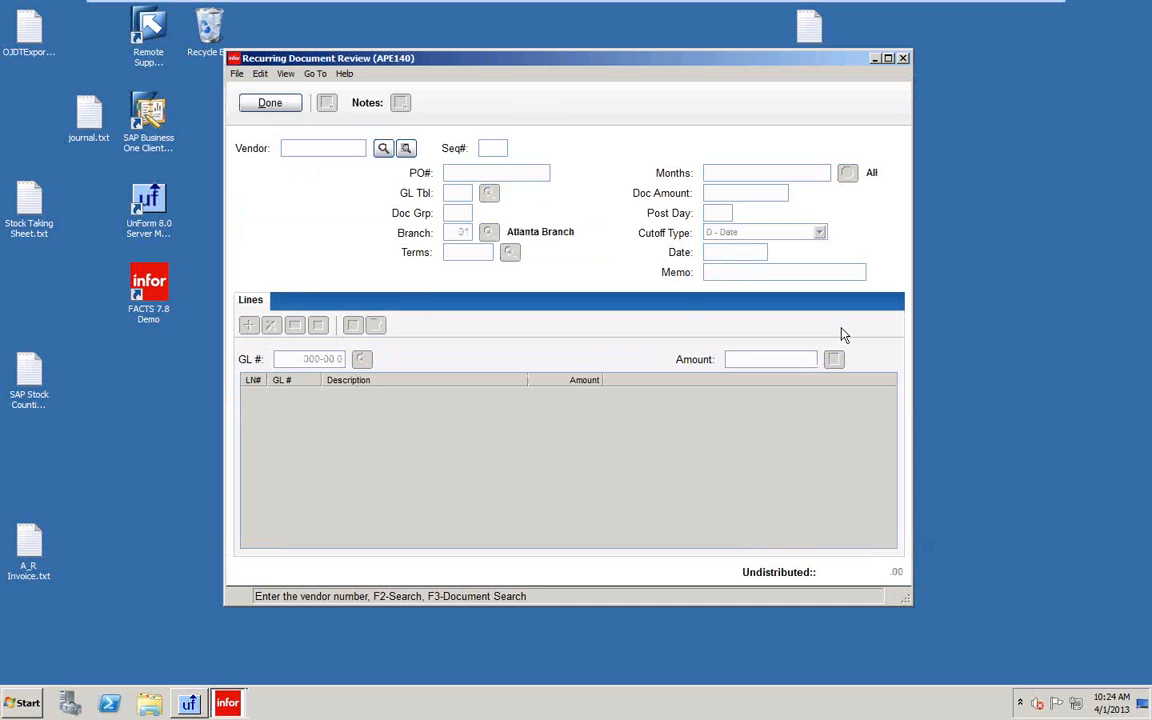
left_click(405, 148)
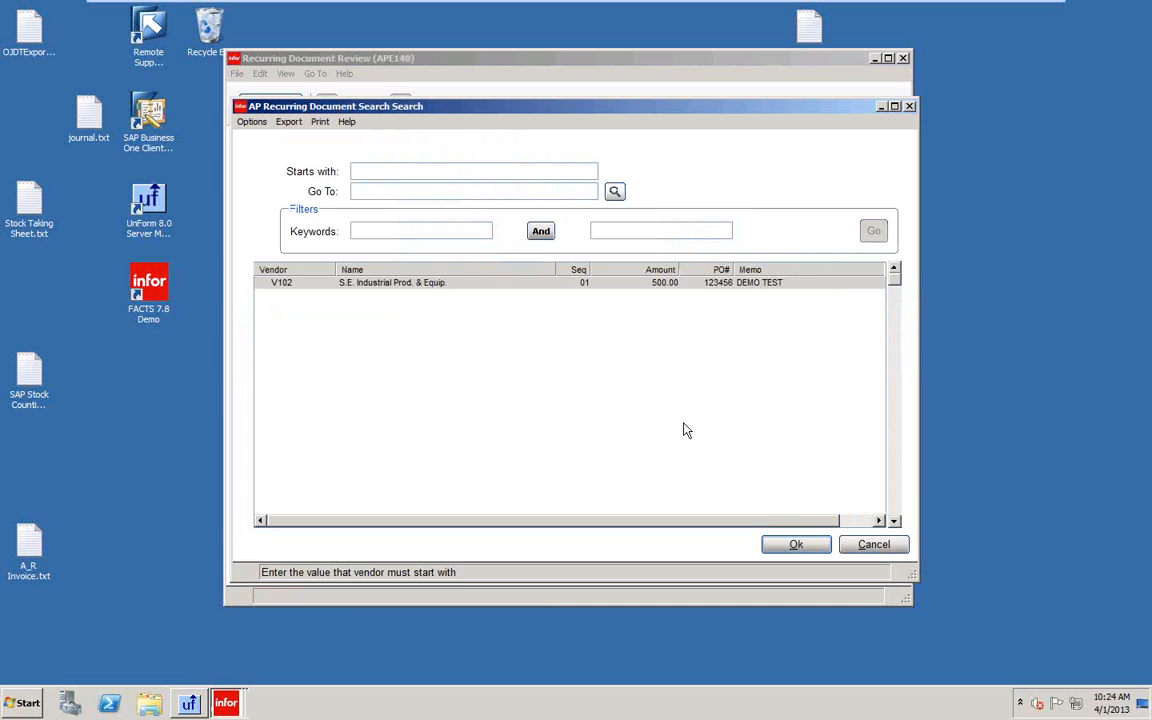
left_click(800, 549)
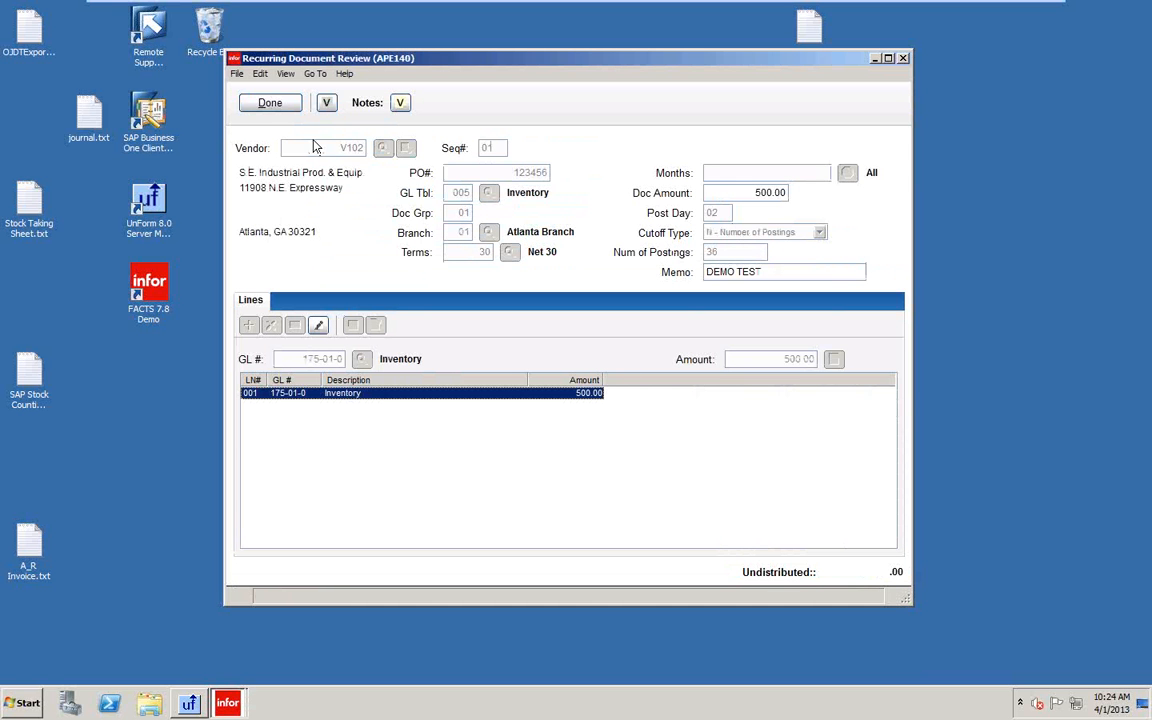
left_click(268, 103)
left_click(270, 104)
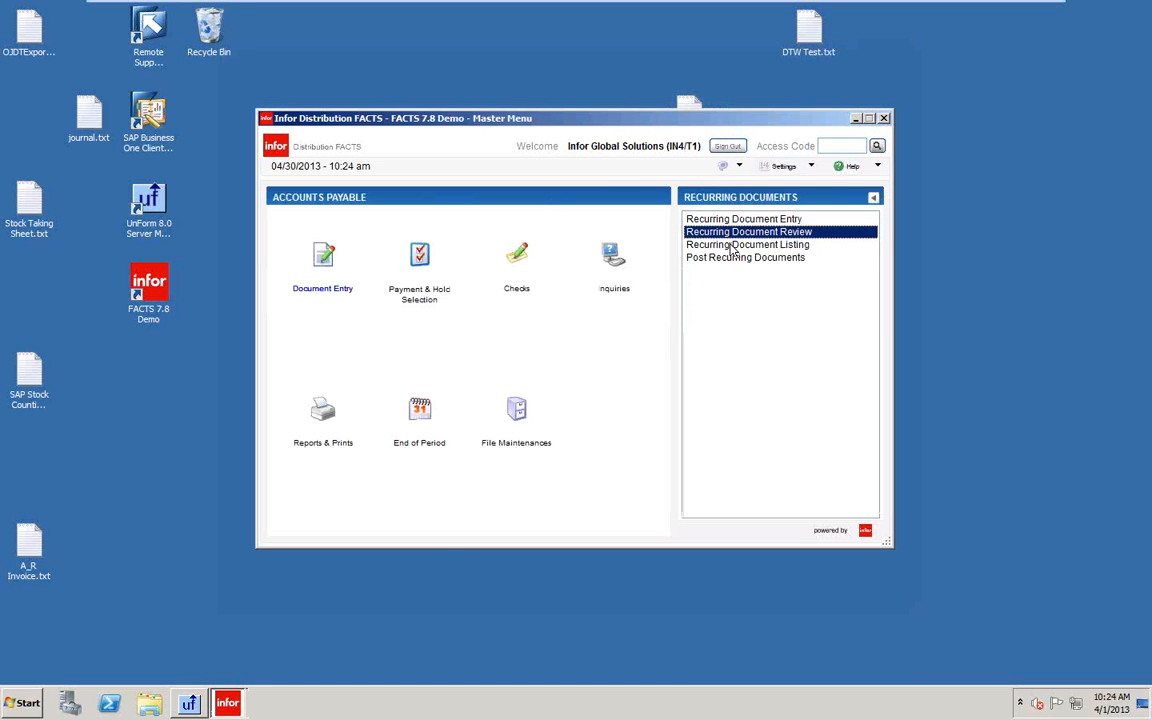
left_click(740, 245)
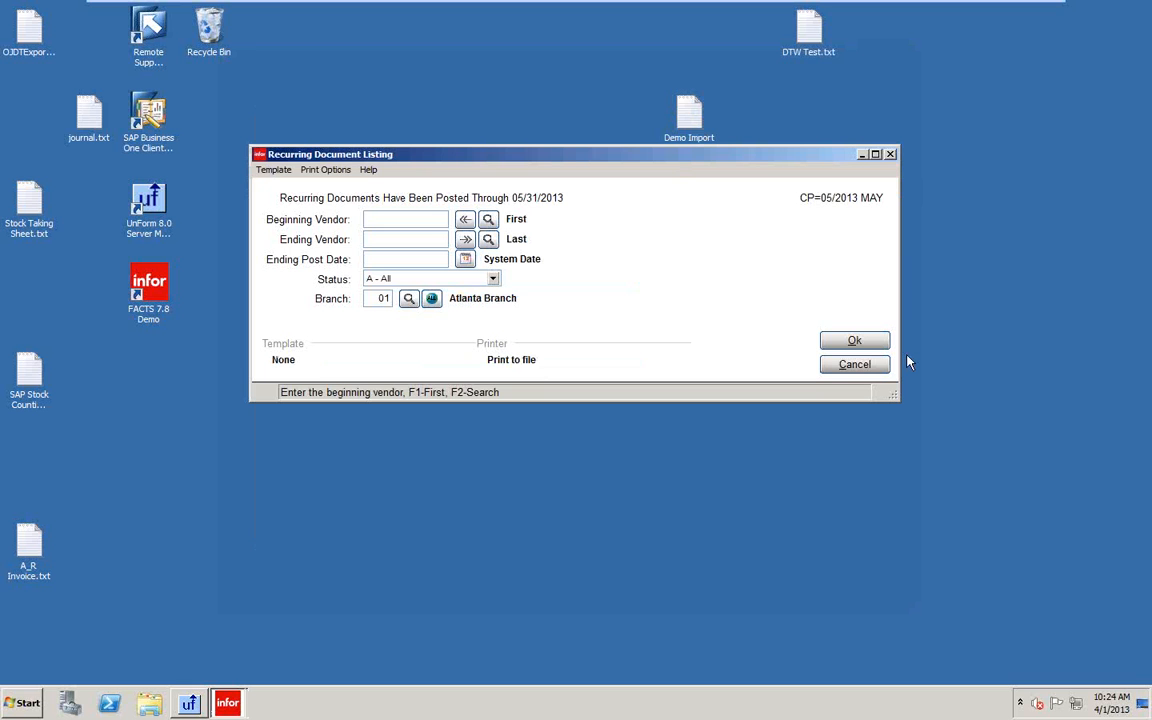
Enter 05/31/2013 as the ending post date on the Recurring Document Listing.
key("Return")
key("Return")
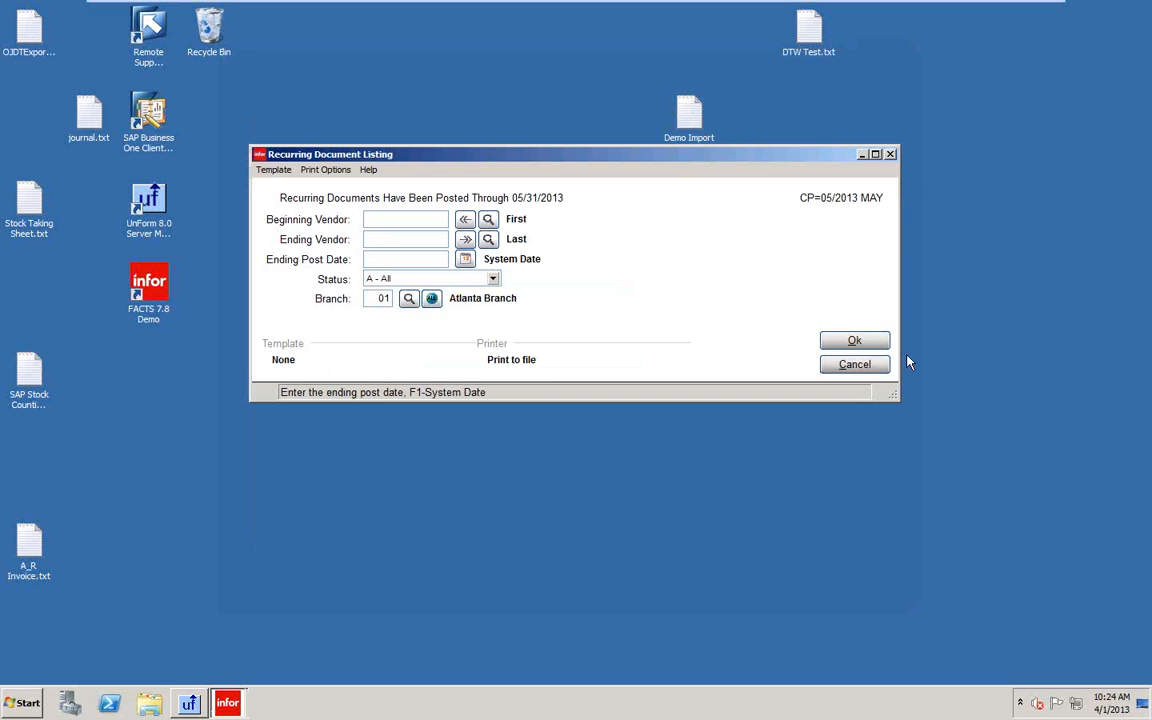
type("05/31/2013")
key("Return")
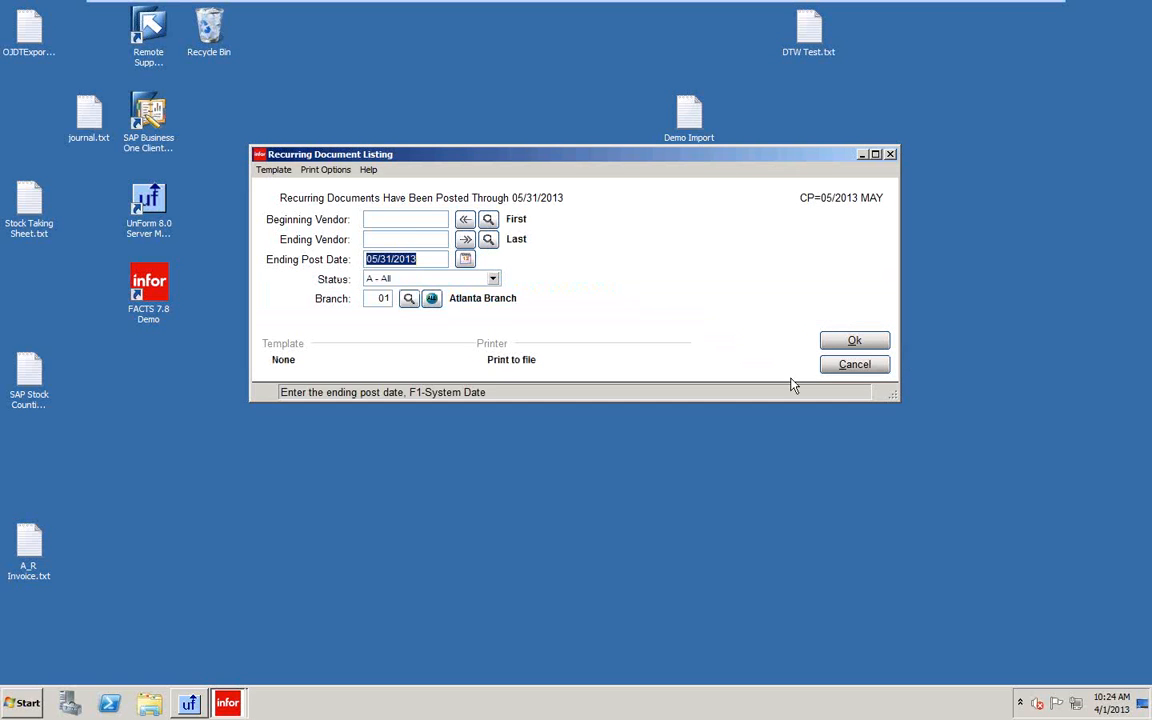
Try posting recurring documents through 05/31/2013, then the system date, and cancel when refused.
left_click(855, 365)
left_click(730, 258)
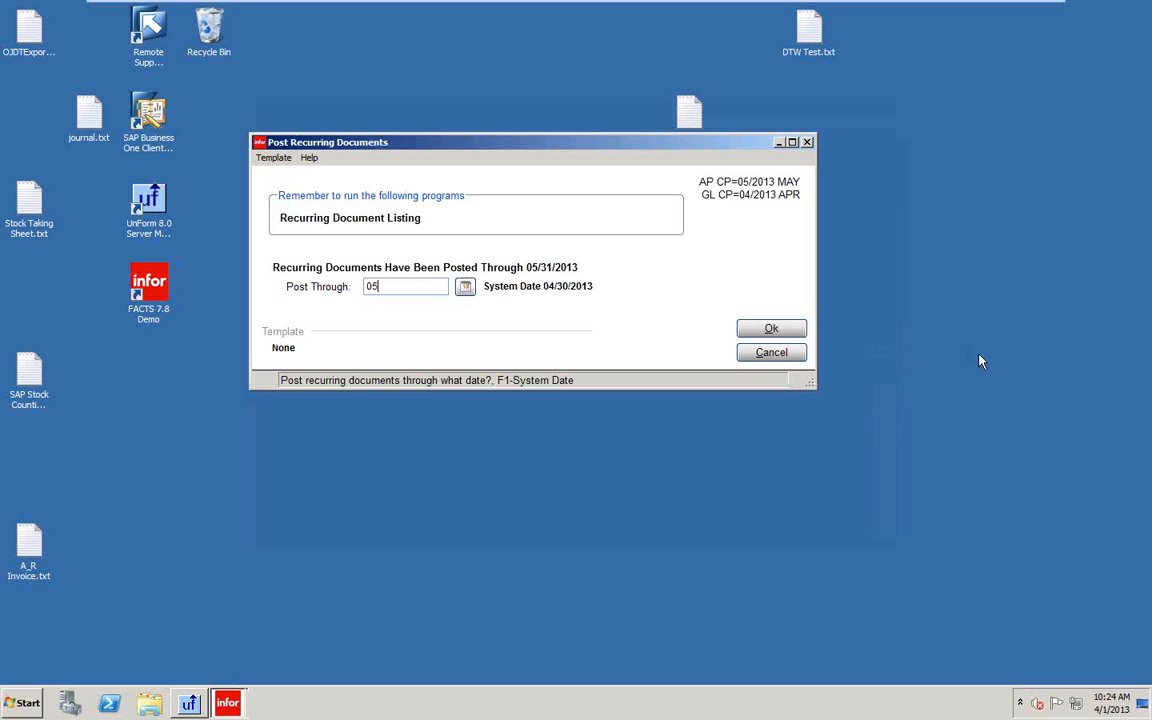
type("05/31/2013")
key("Return")
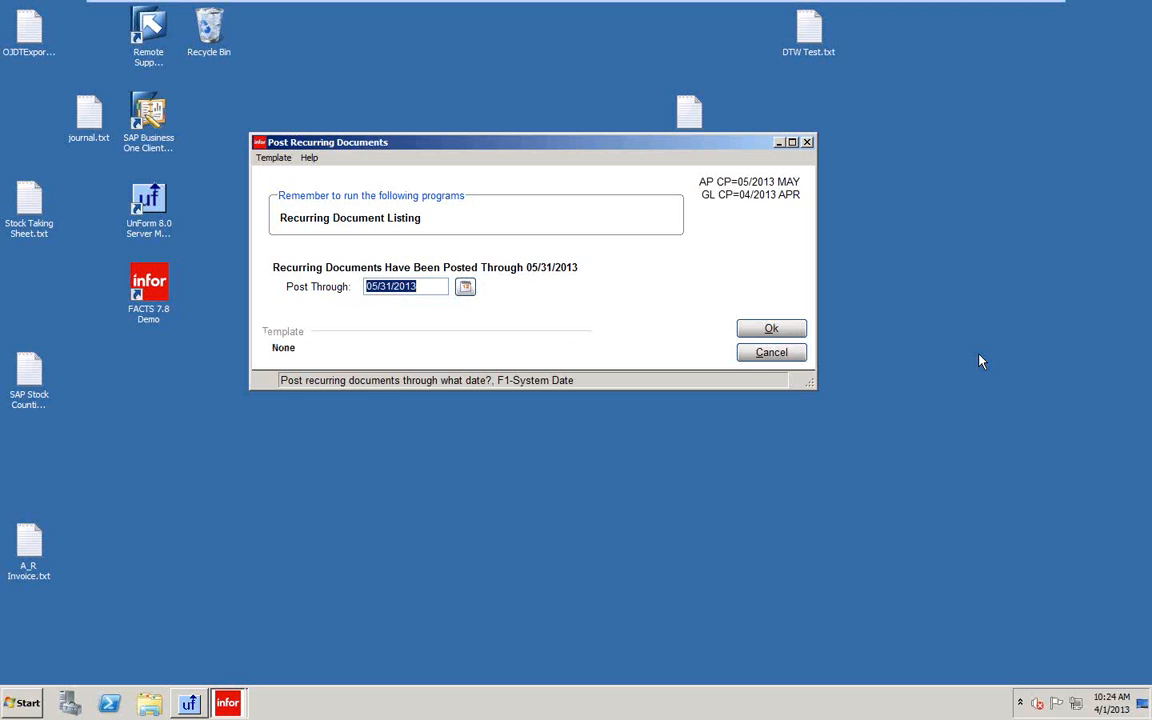
key("F1")
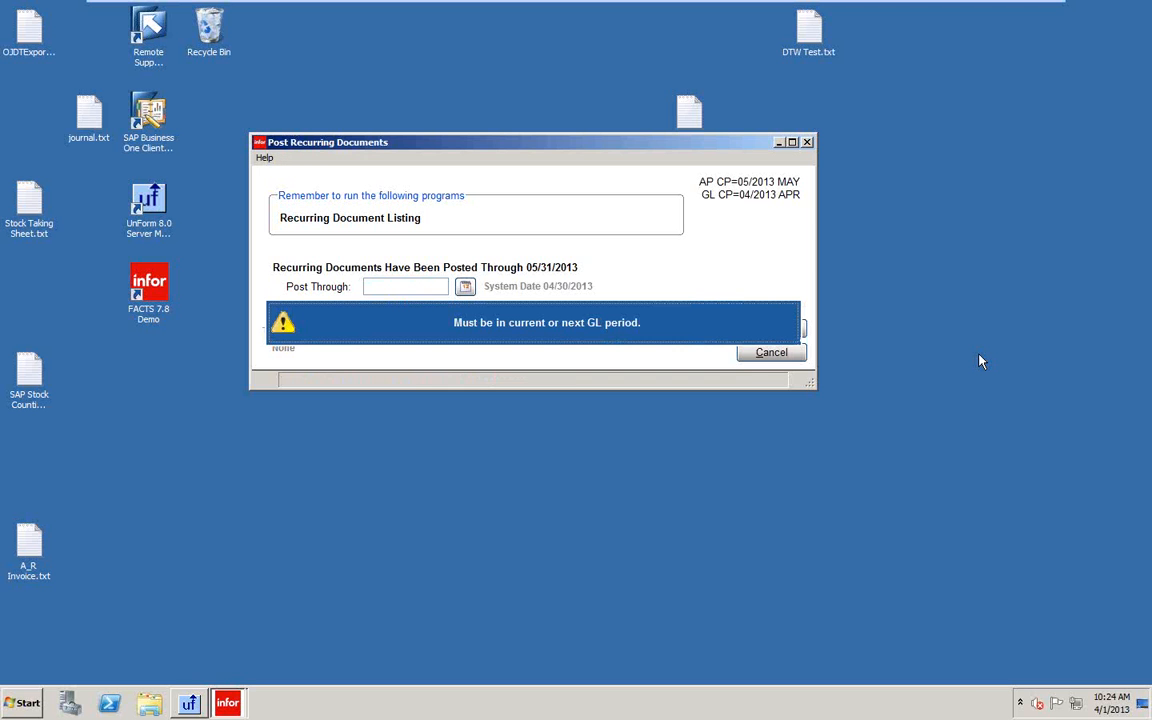
left_click(771, 354)
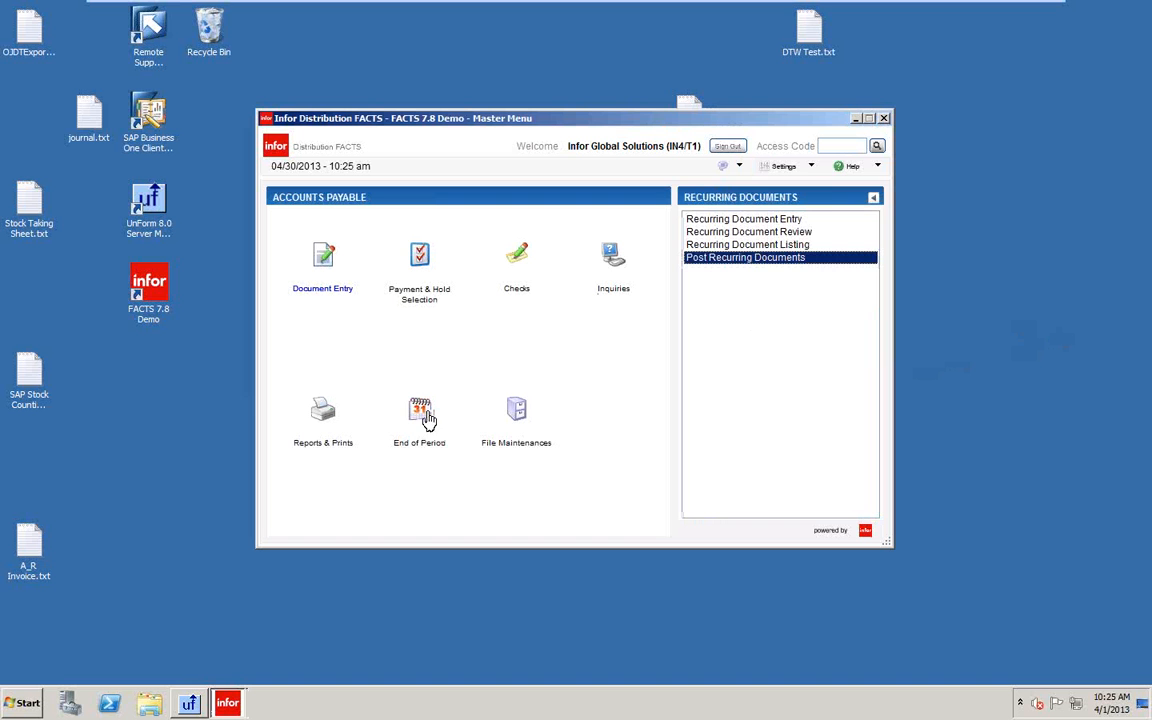
In Nonstatic Control F/M, change the Recurring Post Date to 03/31/2013 and save it.
left_click(518, 412)
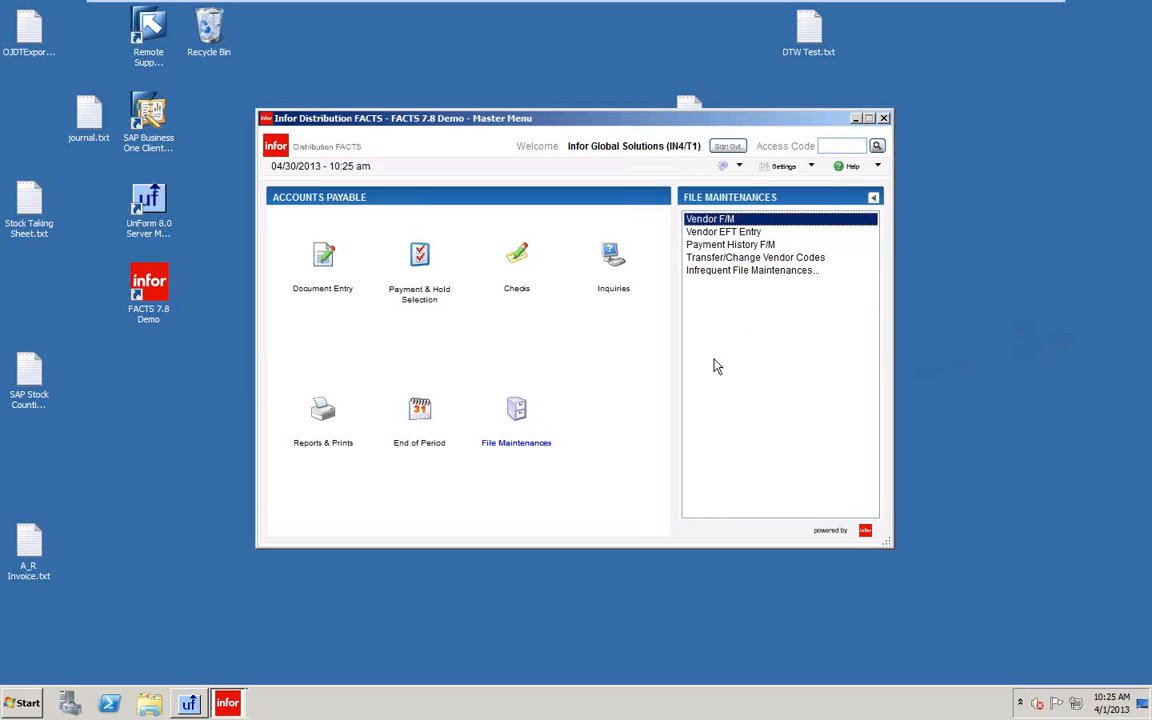
left_click(730, 278)
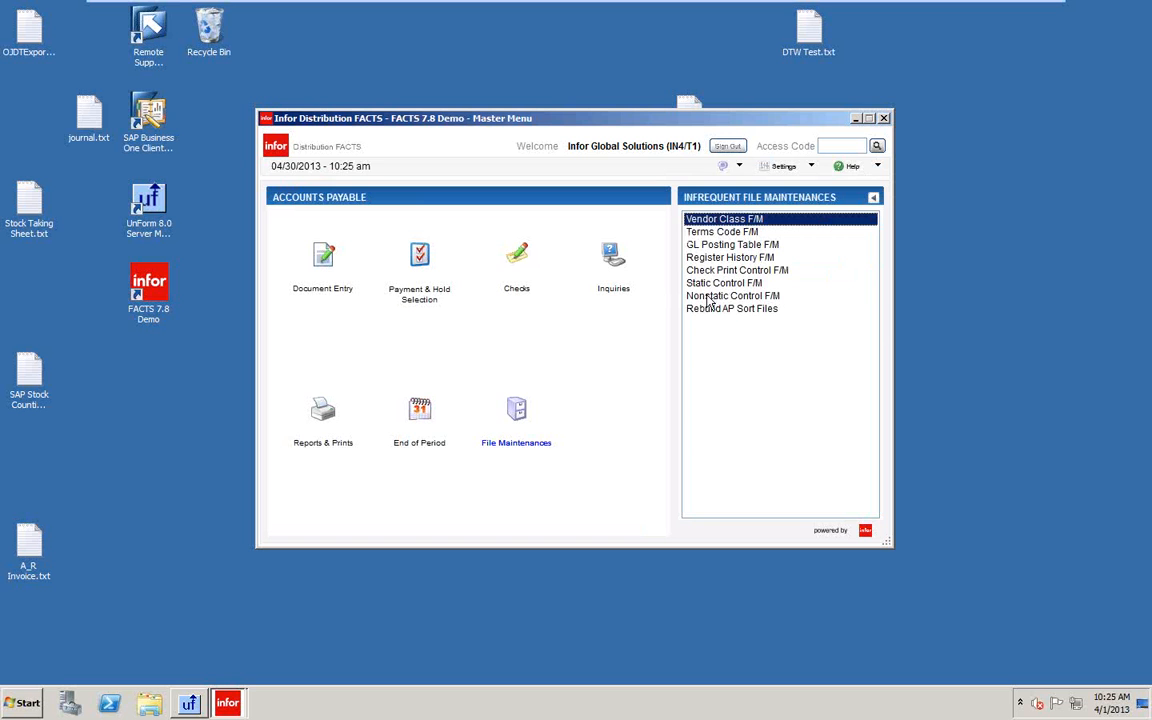
left_click(716, 295)
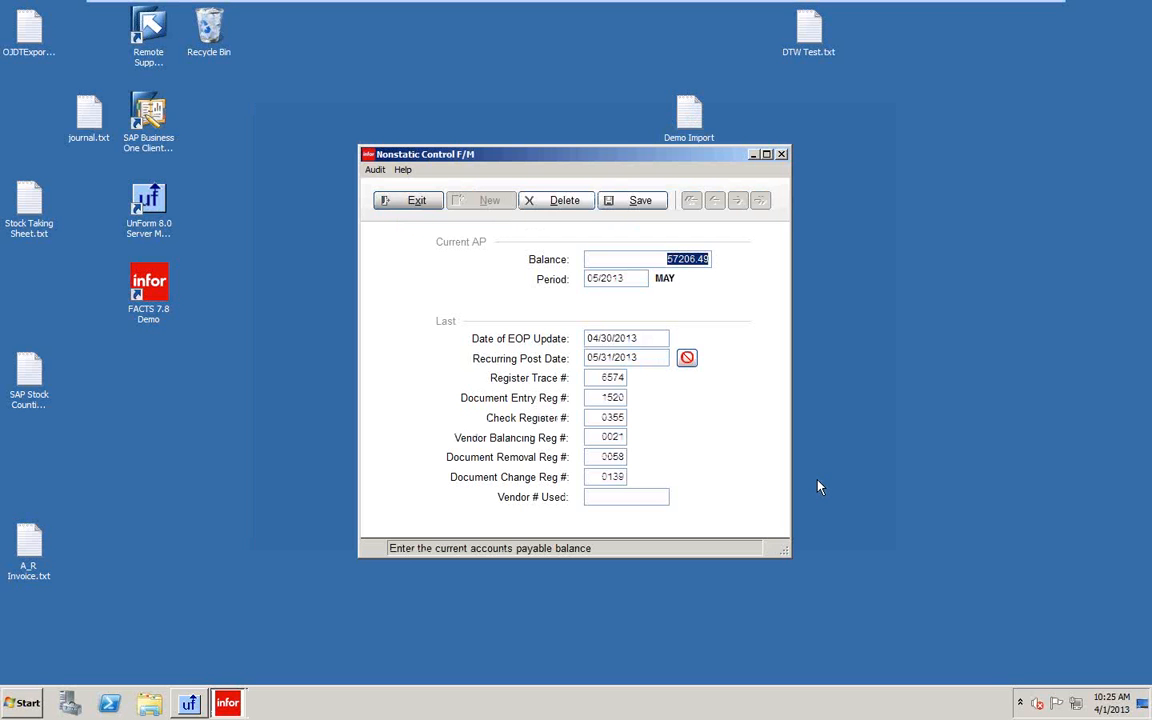
left_click(658, 362)
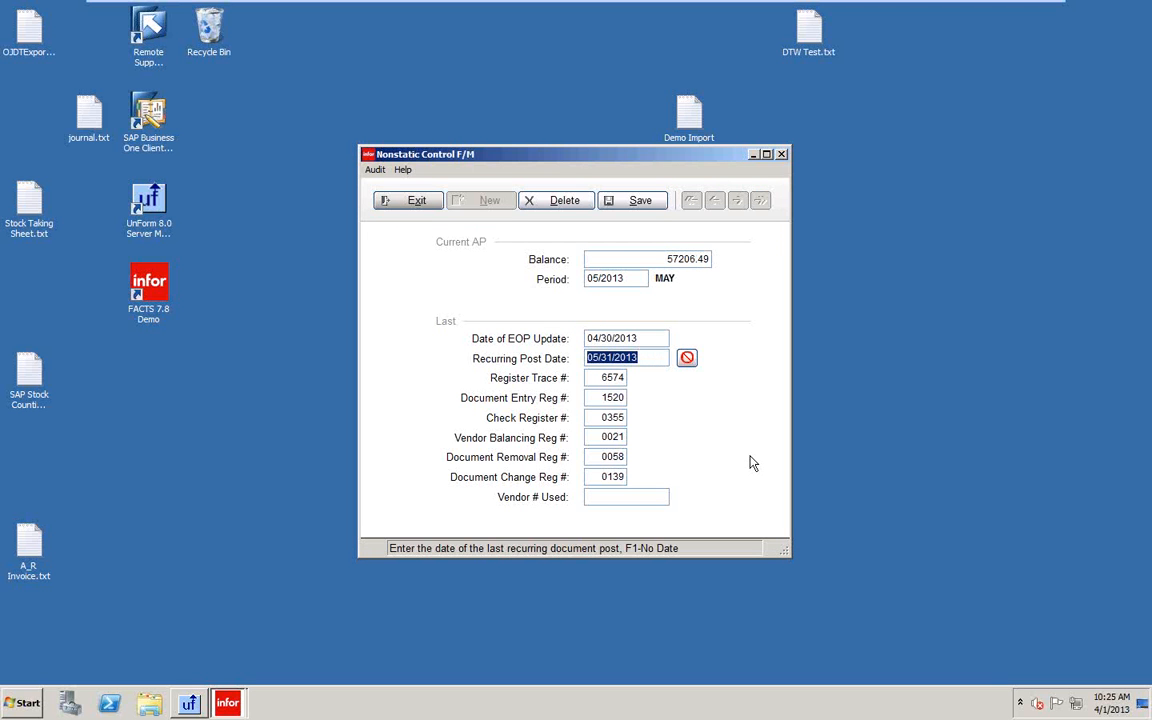
type("04")
type("3113")
key("Tab")
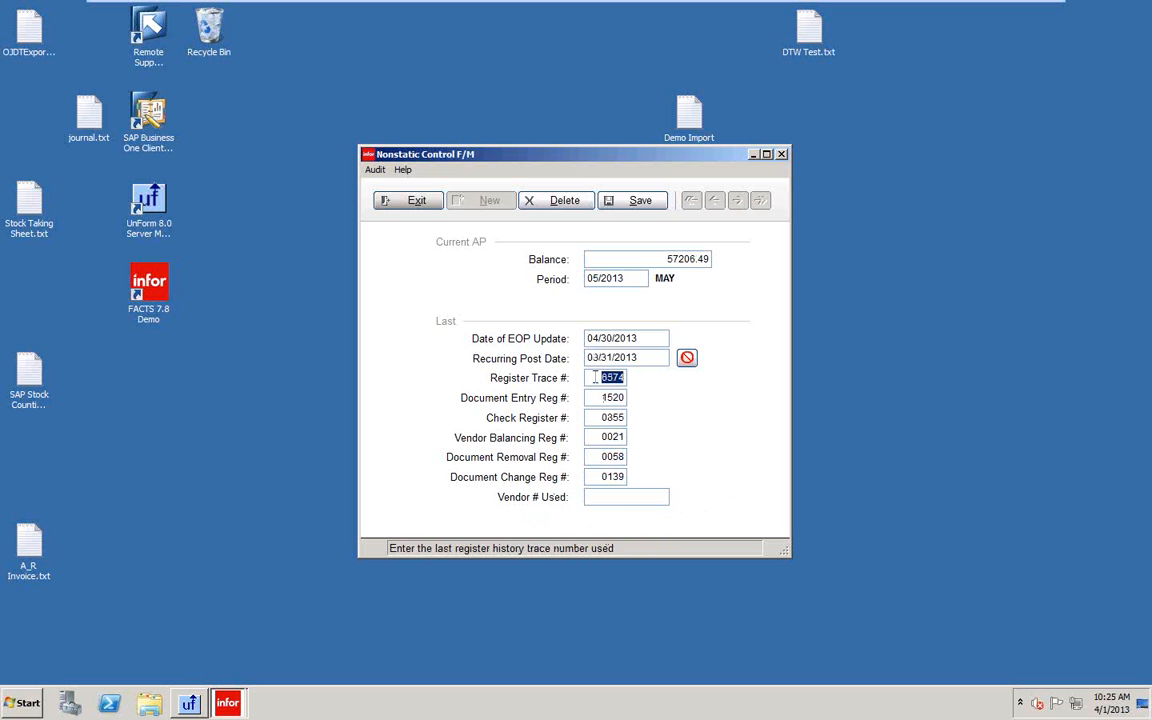
left_click(636, 203)
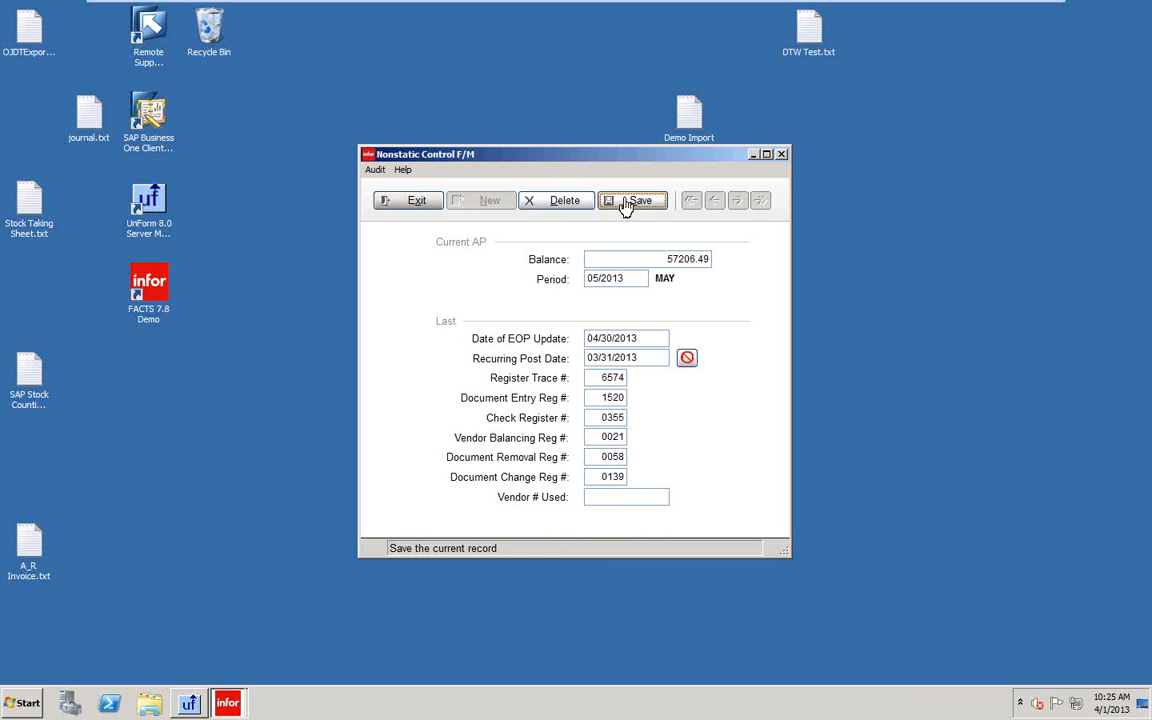
left_click(409, 203)
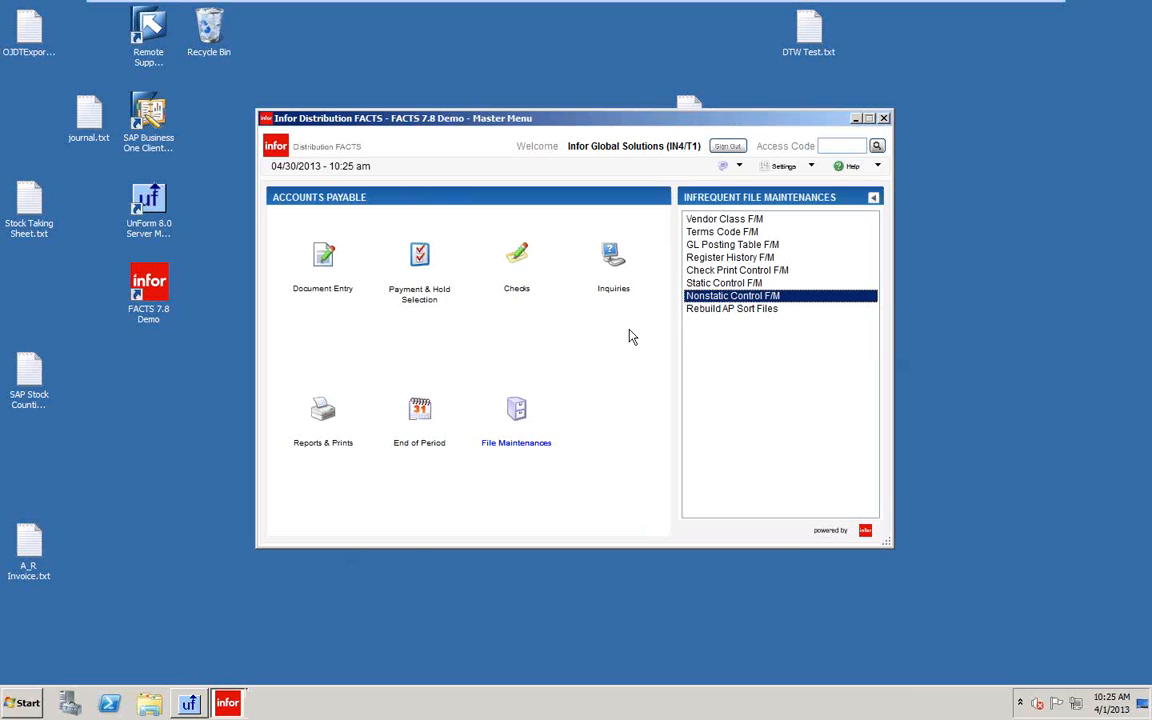
Open Post Recurring Documents under Document Entry > Recurring Documents.
left_click(319, 267)
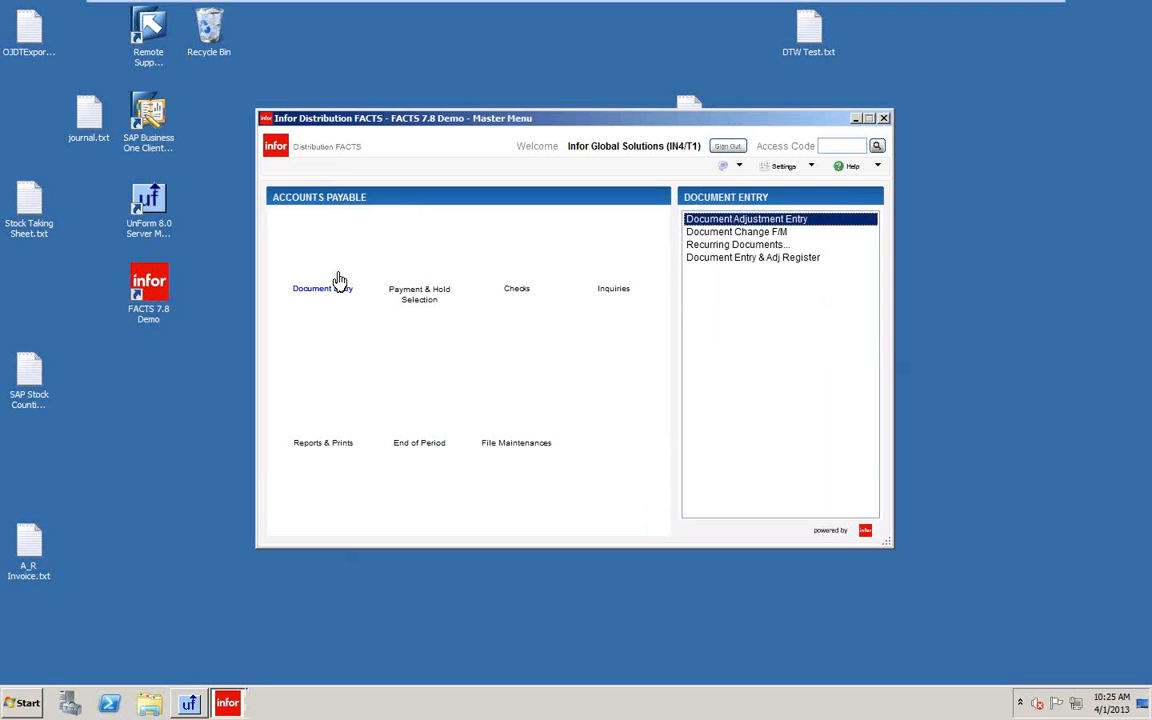
left_click(711, 233)
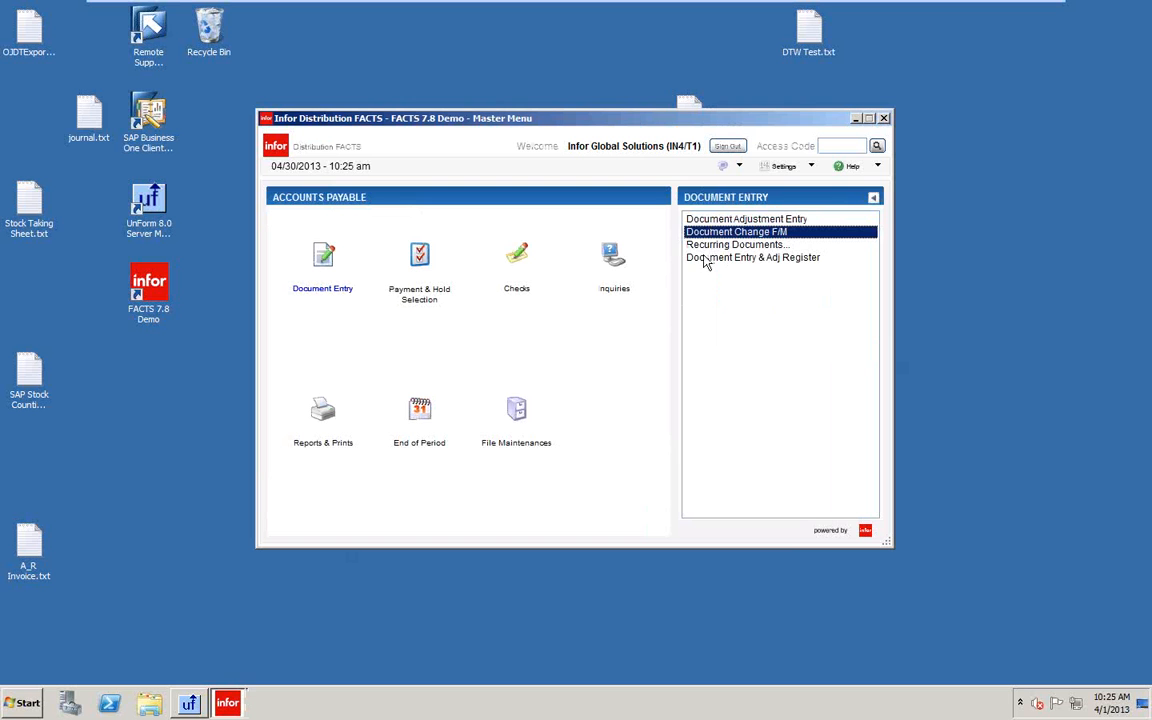
left_click(711, 245)
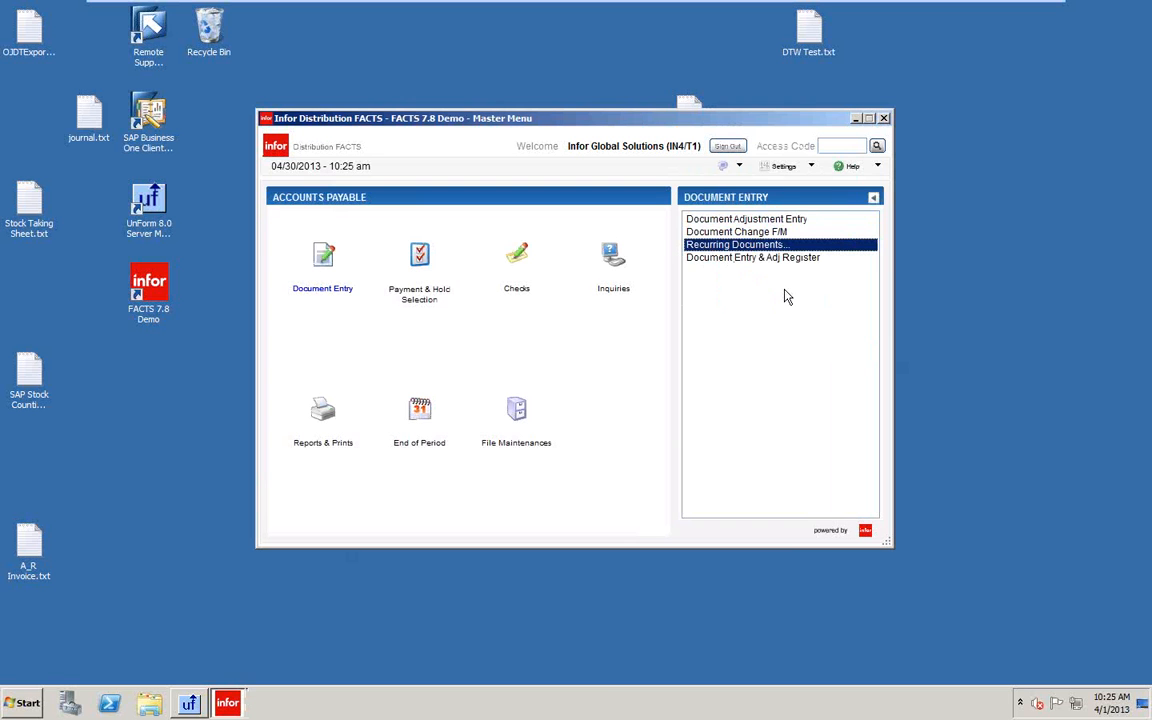
left_click(730, 258)
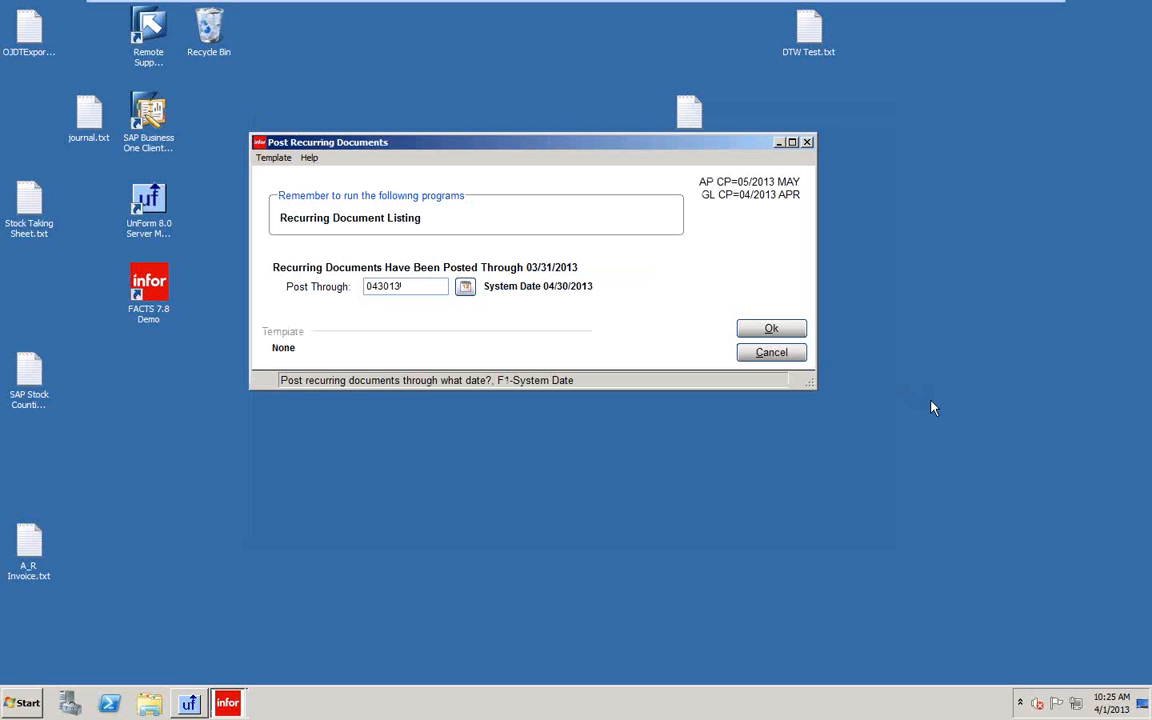
Try post-through dates 04/30/2013 and 05/31/2013, getting the GL-period warning for 04/30/2013.
key("Return")
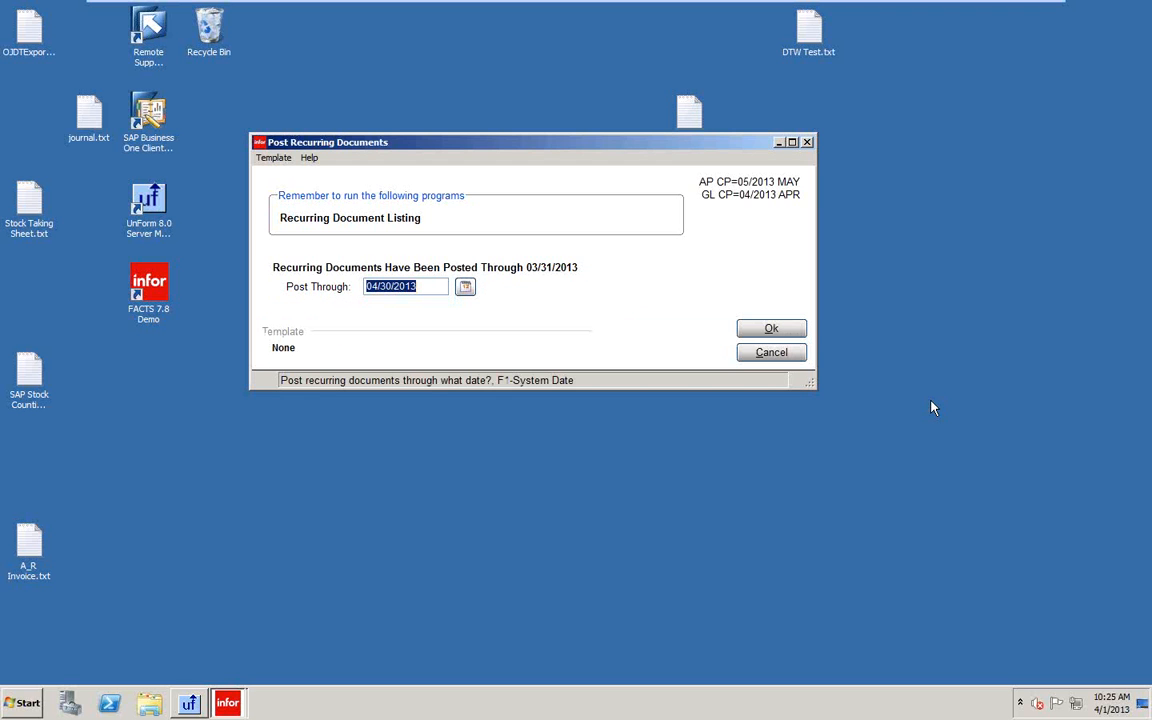
type("05/31/2013")
key("Return")
type("0")
type("4/30/2013")
key("Return")
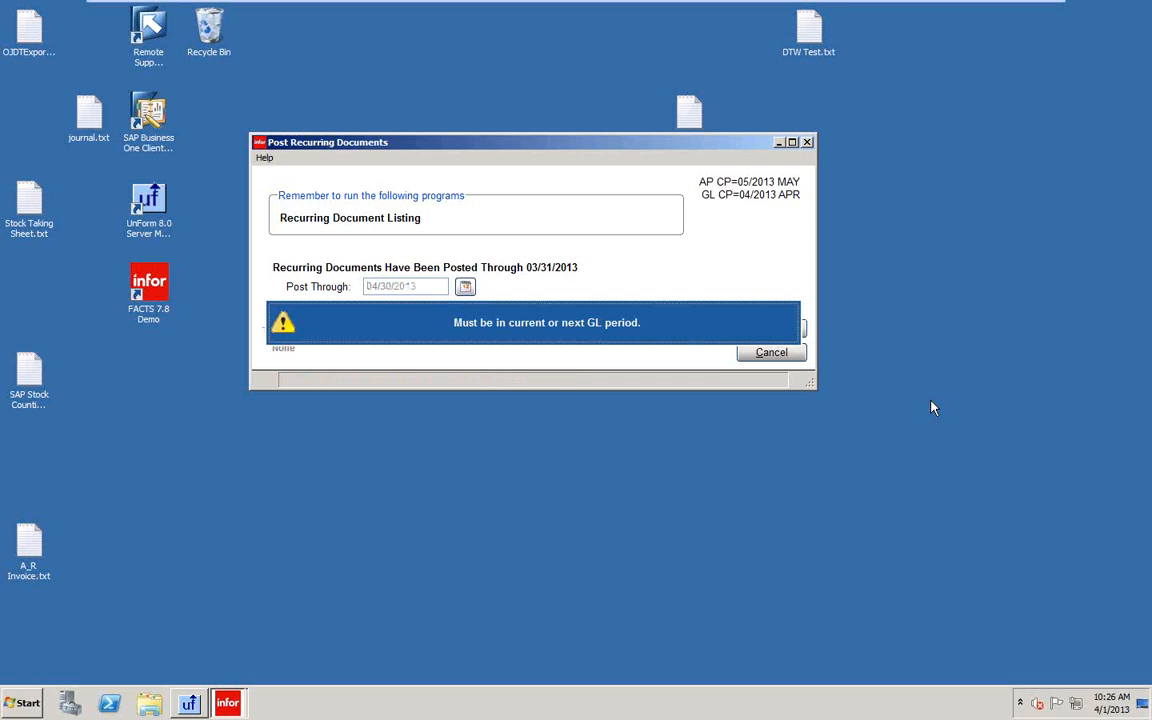
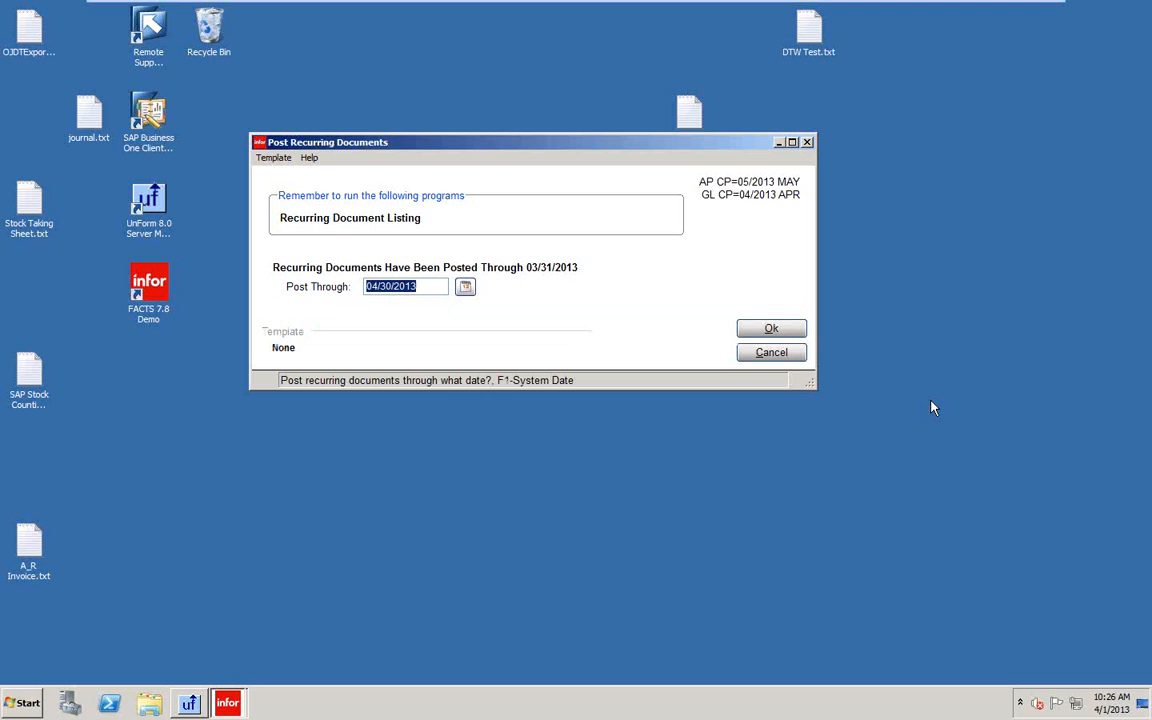
Enter post-through date 05/31/2013, then cancel posting and show the Accounts Payable file maintenances.
type("053113")
key("Return")
key("Return")
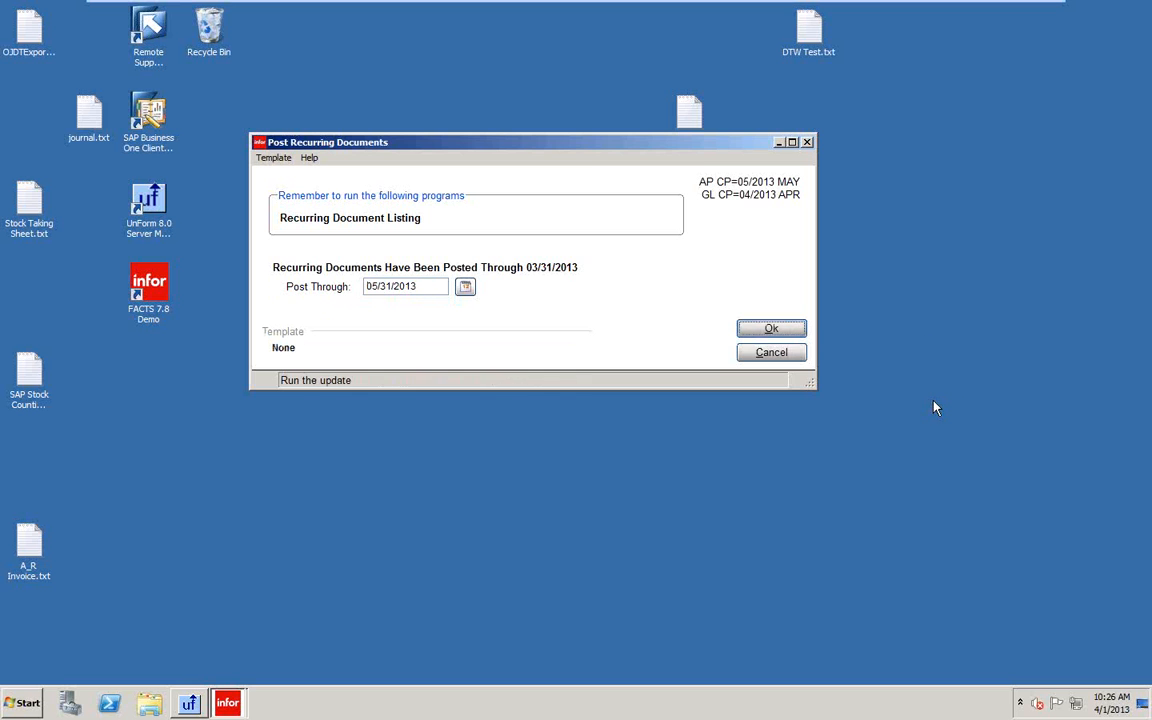
left_click(773, 353)
left_click(516, 410)
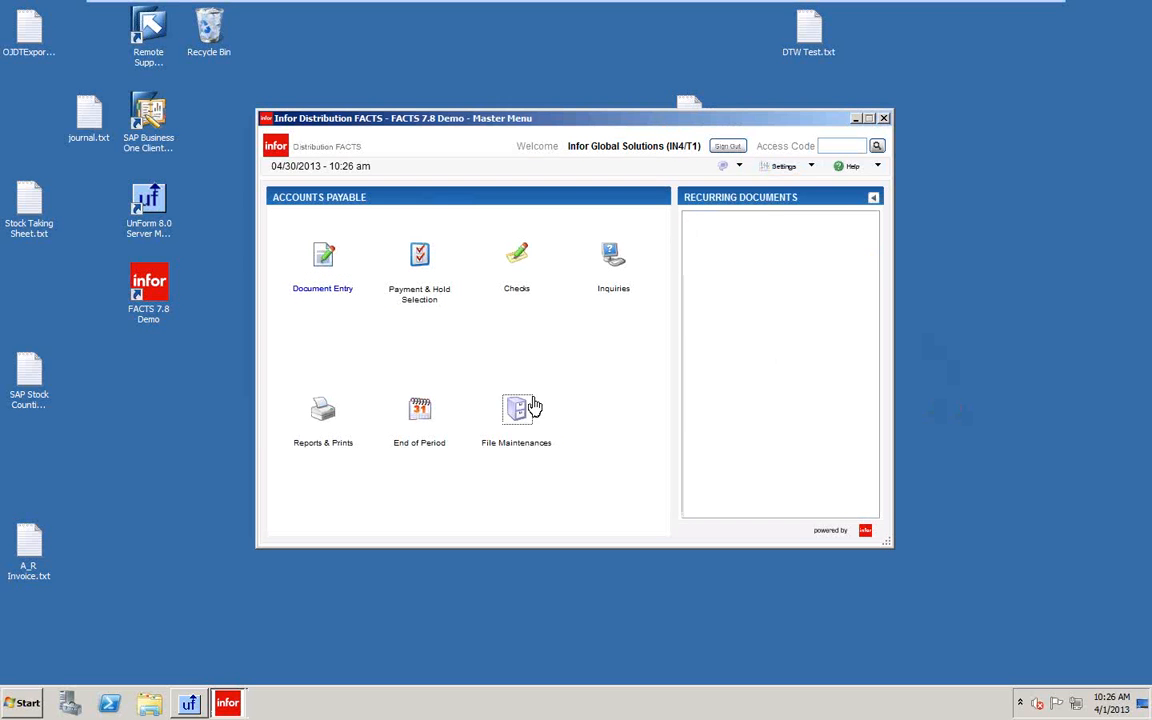
In Nonstatic Control F/M, set the Recurring Post Date to 04/30/2013, save, and exit.
double_click(708, 272)
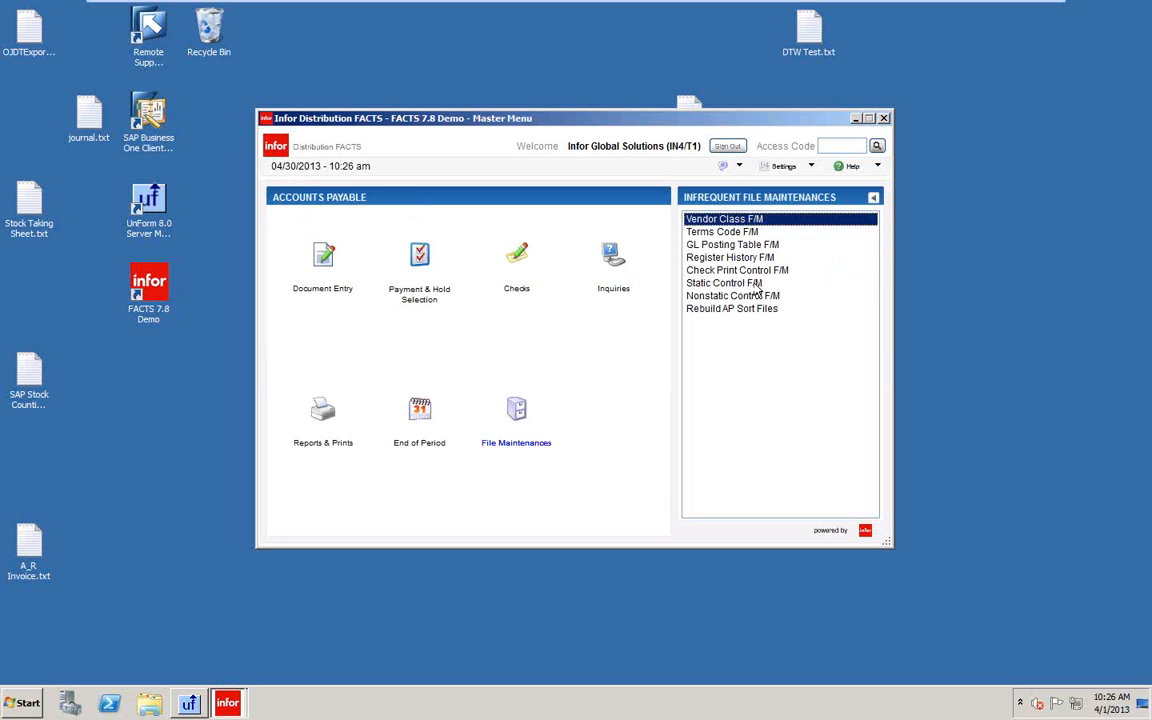
double_click(697, 298)
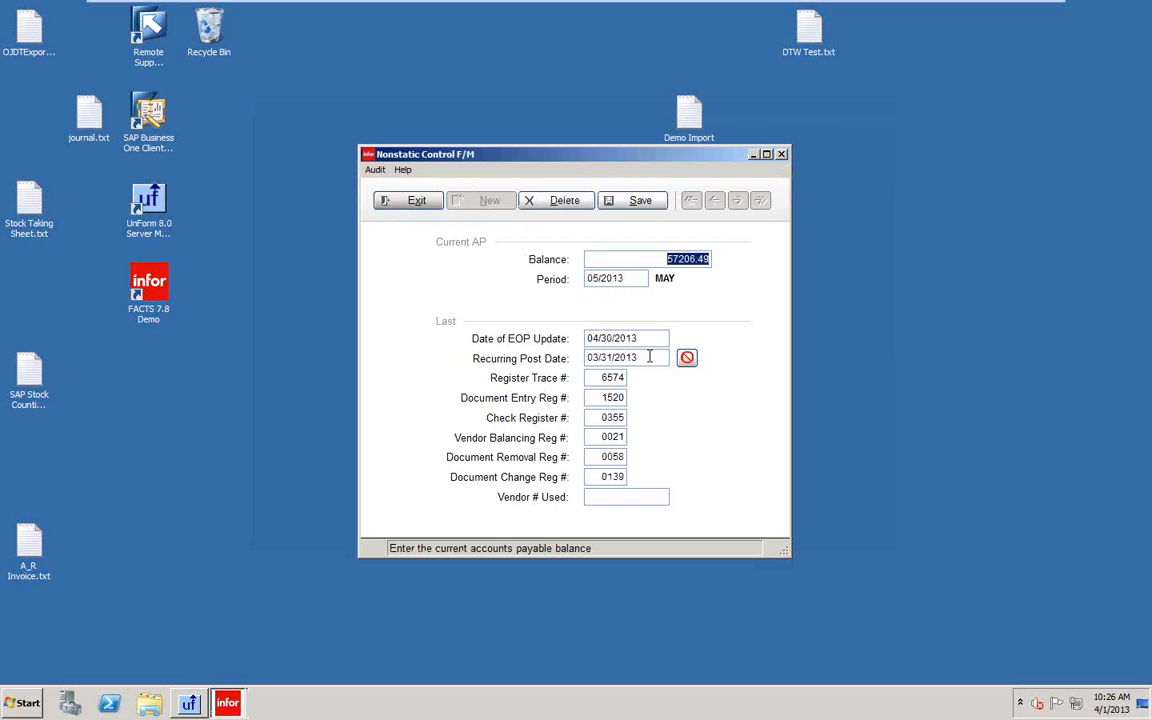
left_click_drag(651, 357, 530, 359)
type("0")
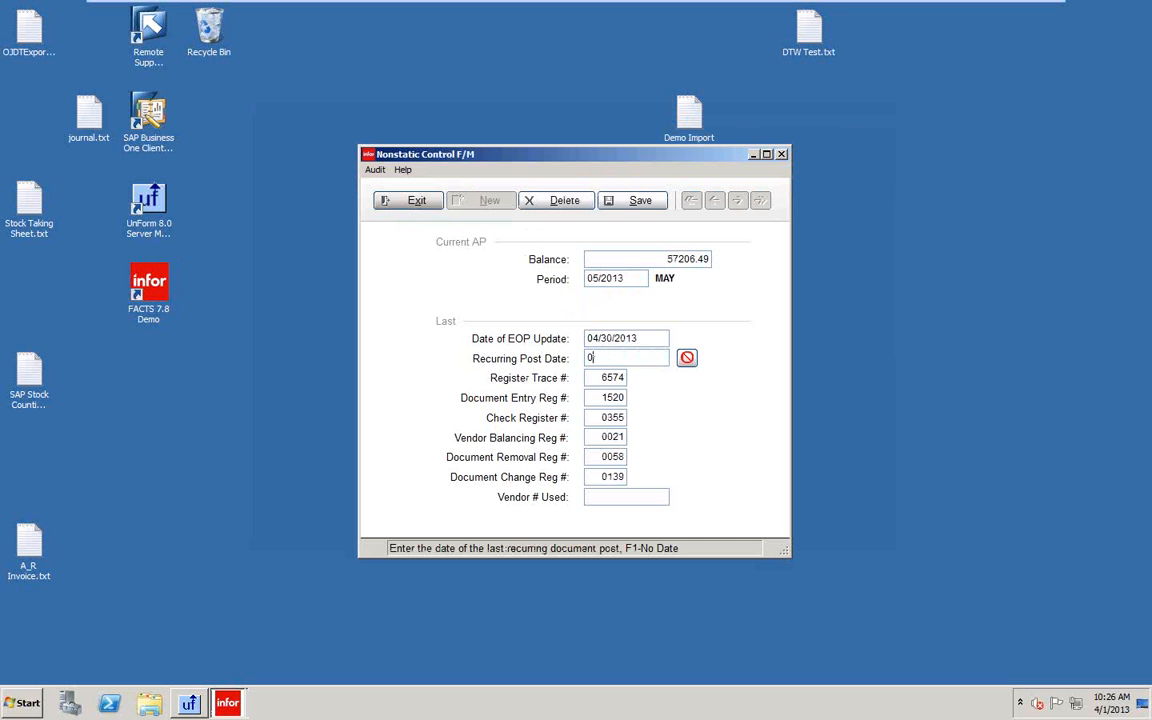
type("4/30/2013")
key("Return")
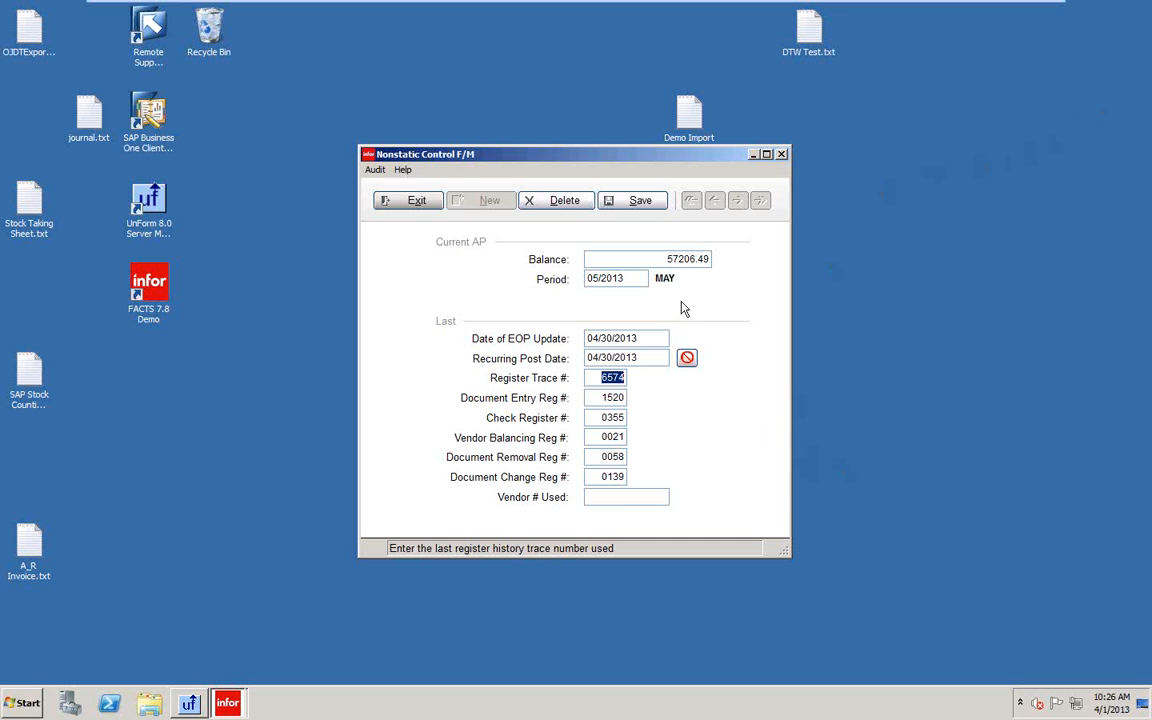
left_click(615, 204)
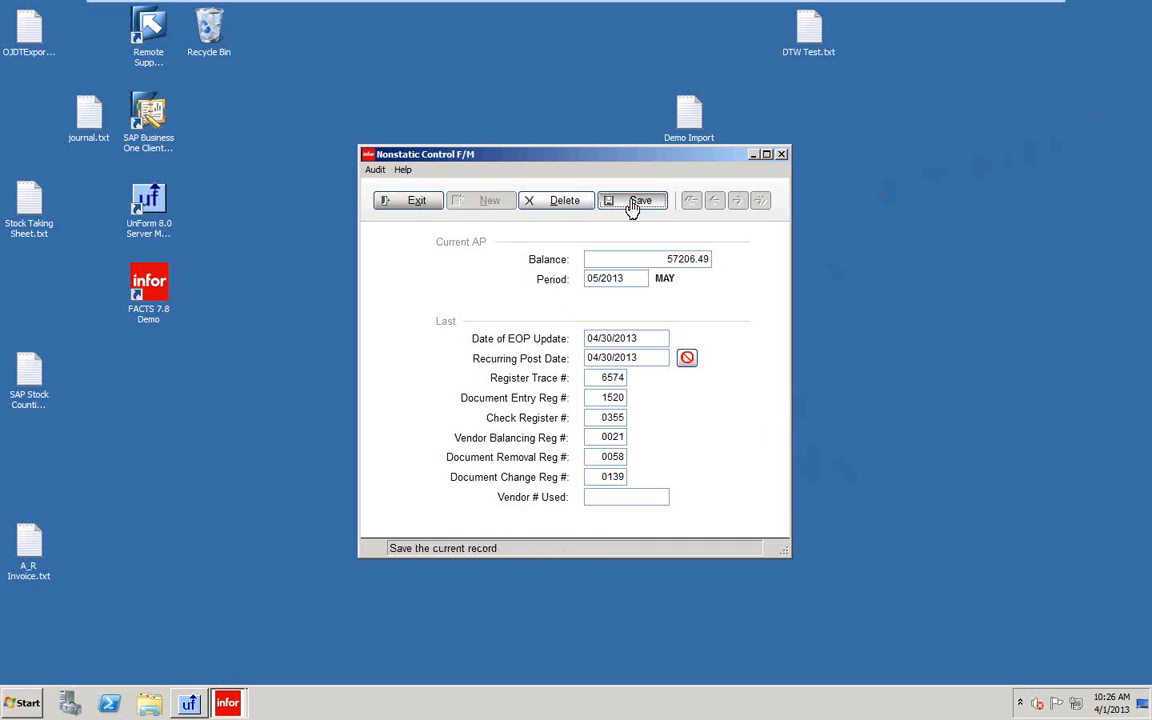
left_click(416, 201)
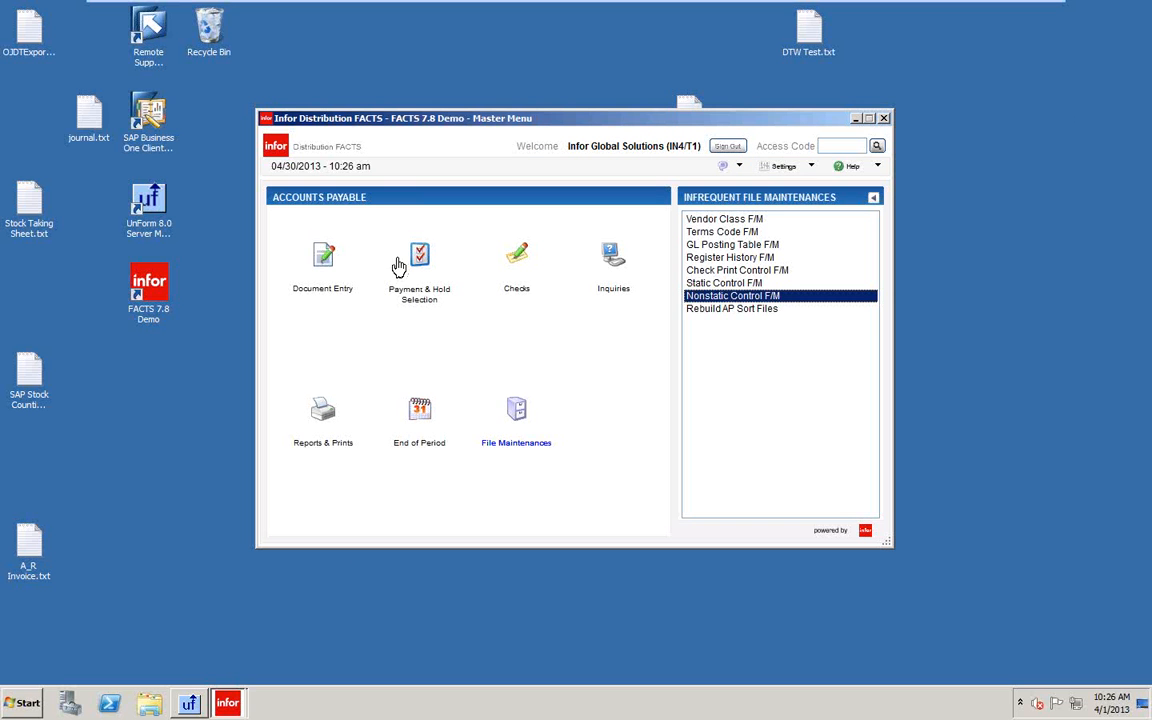
Run Post Recurring Documents with post-through date 05/31/2013 and confirm the update.
left_click(325, 256)
left_click(713, 246)
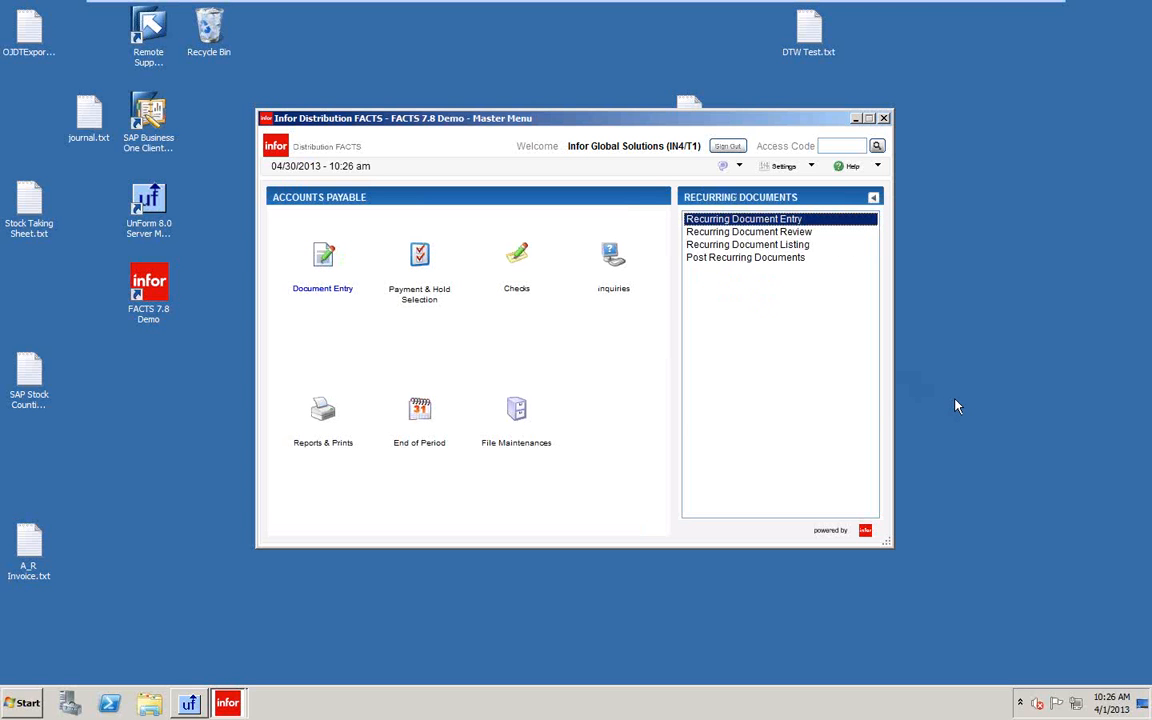
left_click(728, 258)
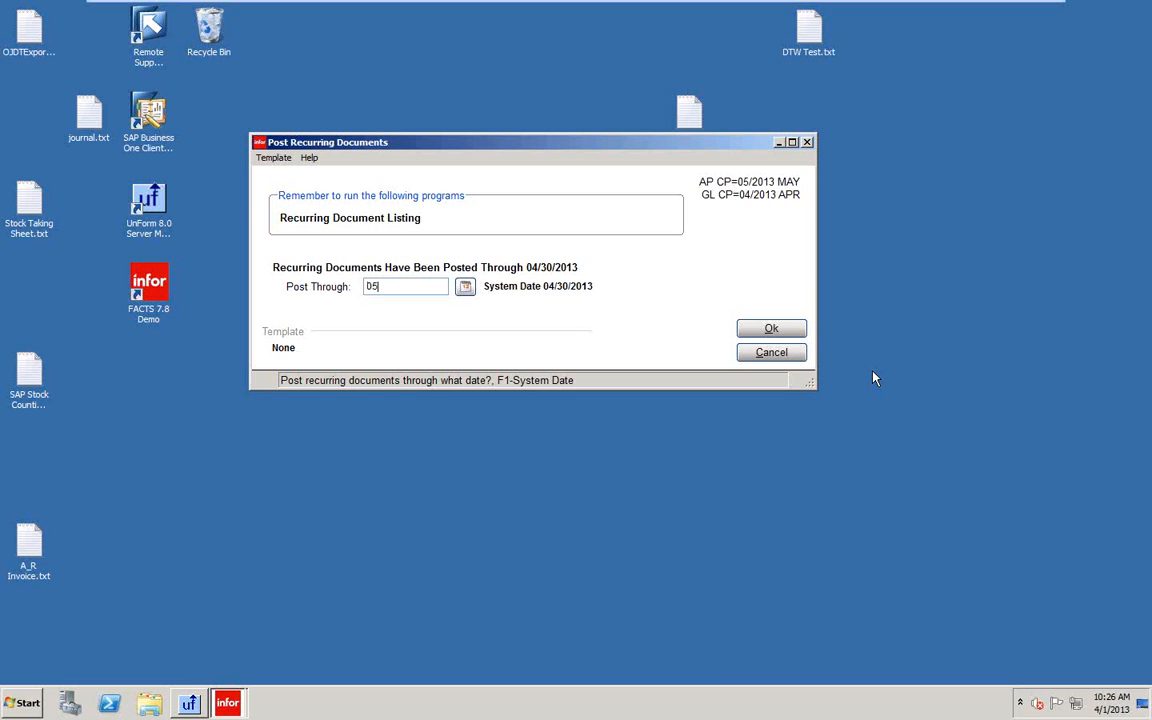
key("Tab")
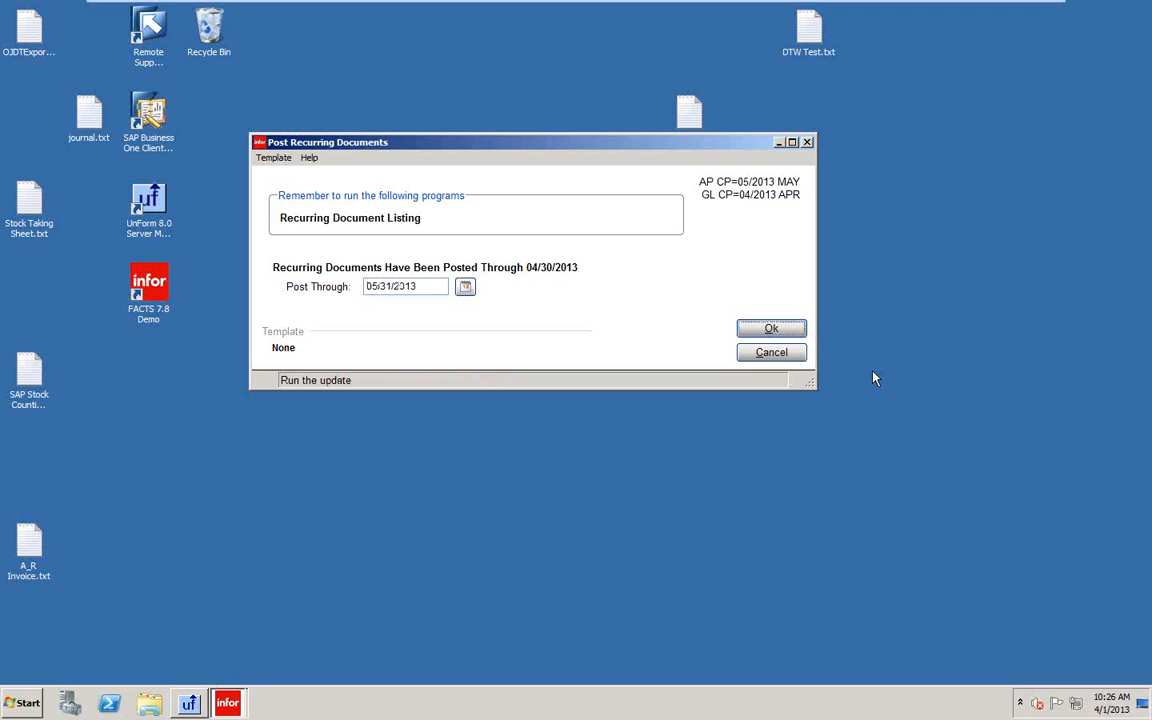
left_click(773, 333)
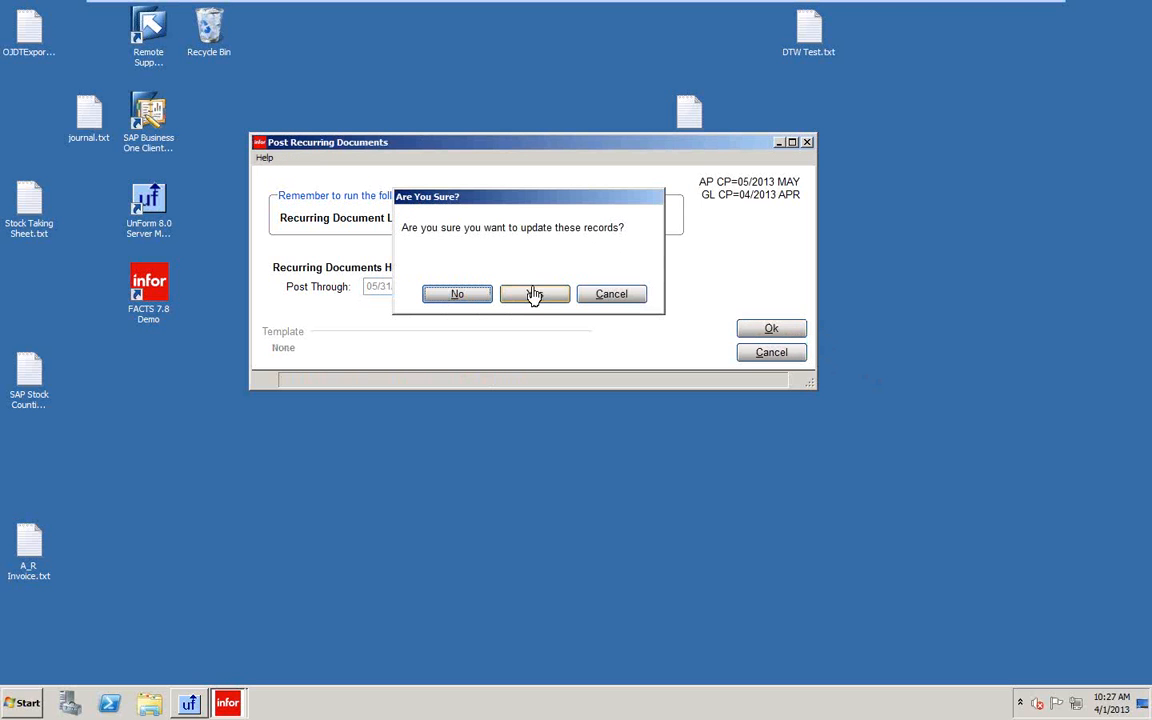
left_click(534, 294)
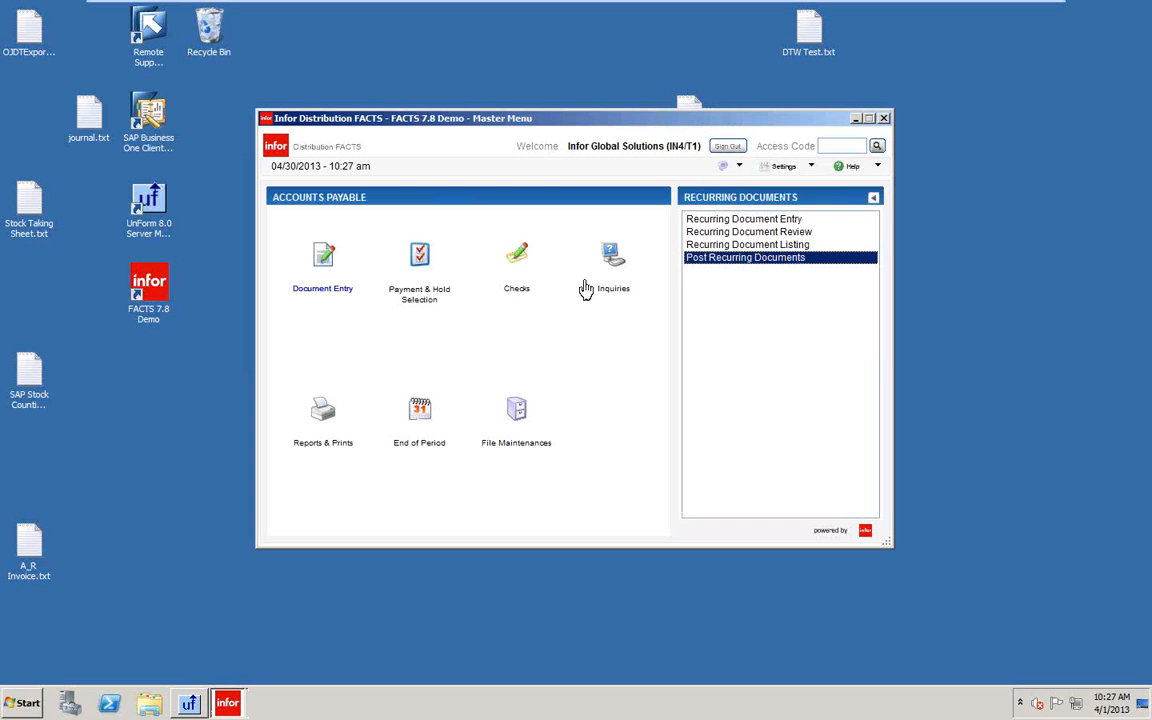
Check in Nonstatic Control F/M that the Recurring Post Date reads 05/31/2013, then return to Document Entry.
left_click(514, 410)
left_click(707, 272)
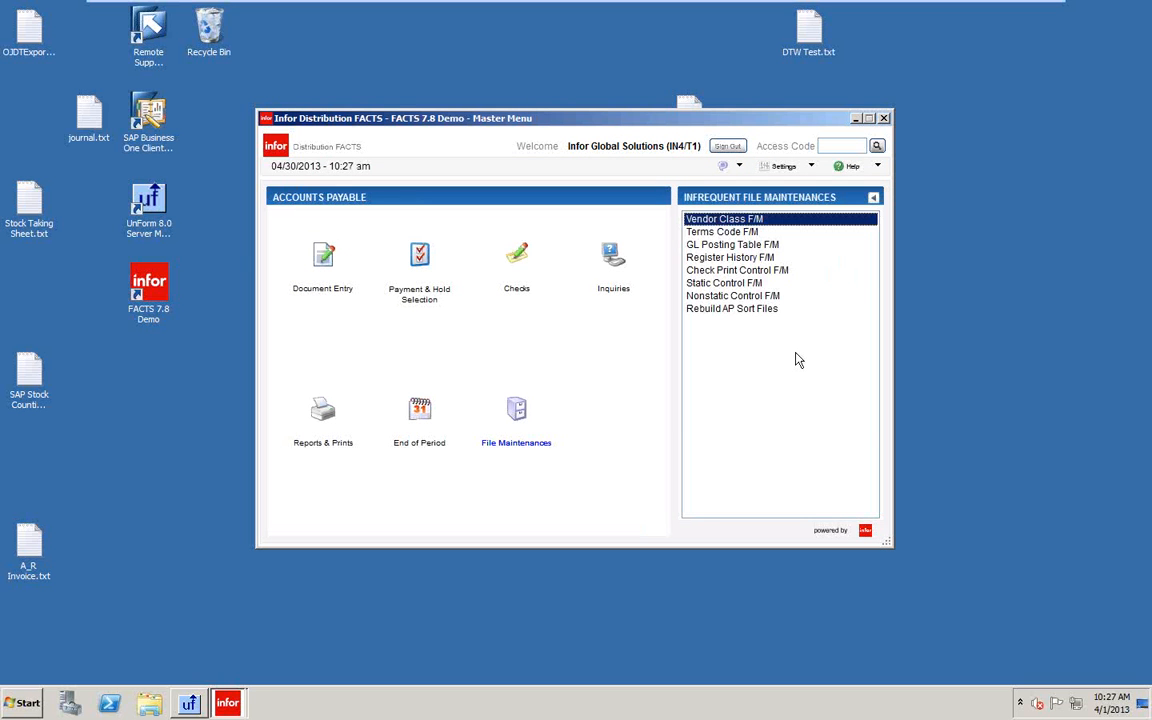
left_click(706, 297)
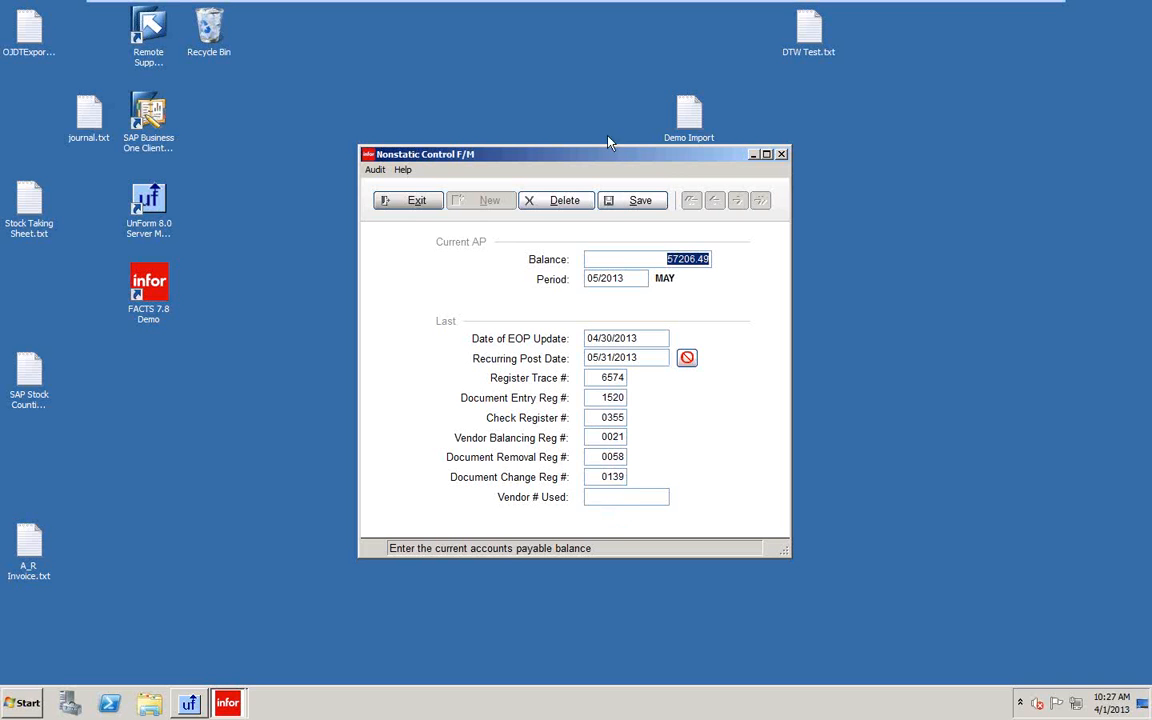
left_click(414, 203)
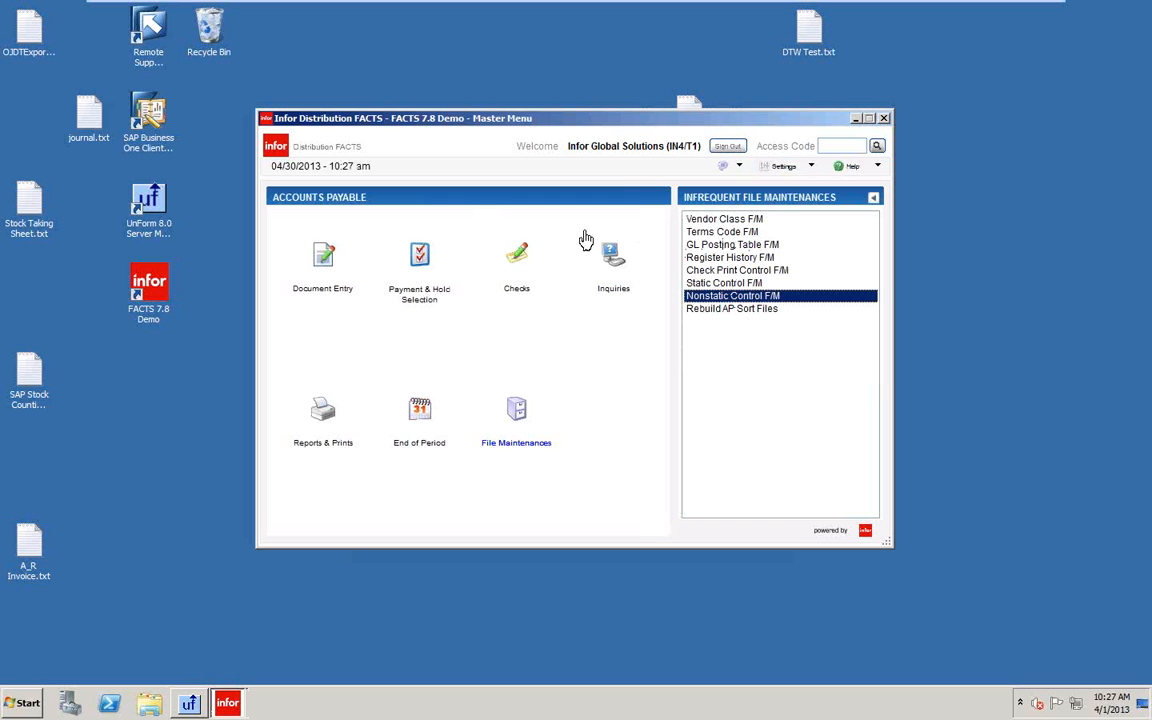
left_click(322, 257)
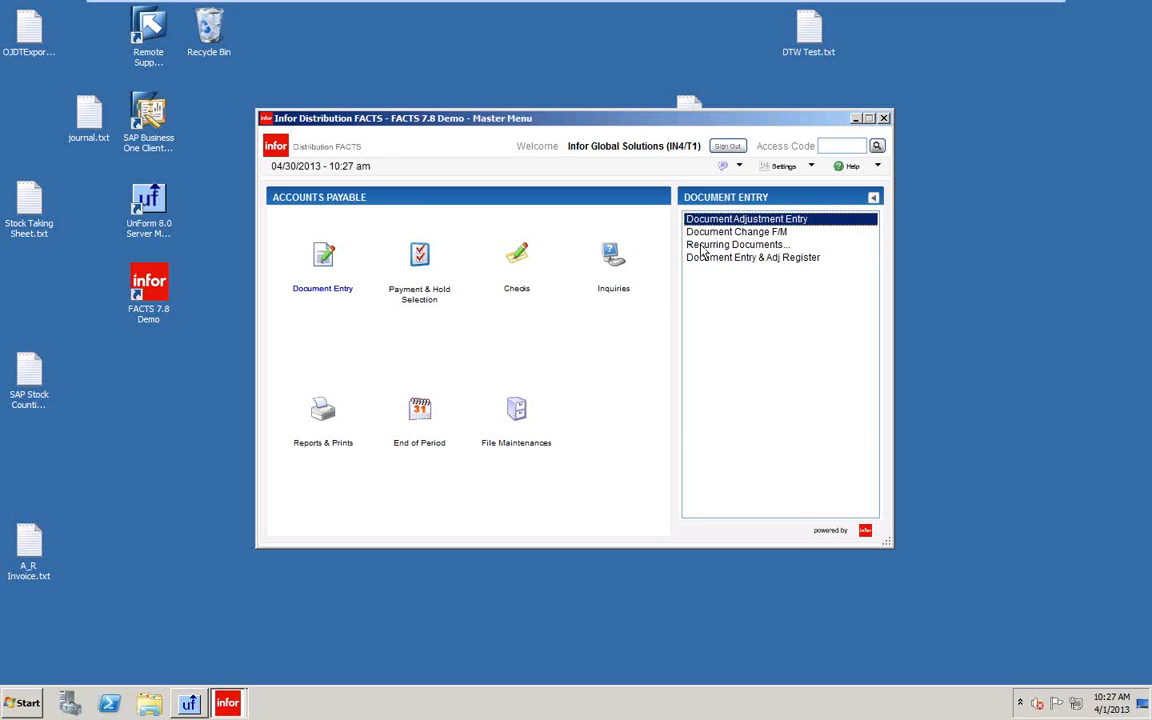
left_click(702, 245)
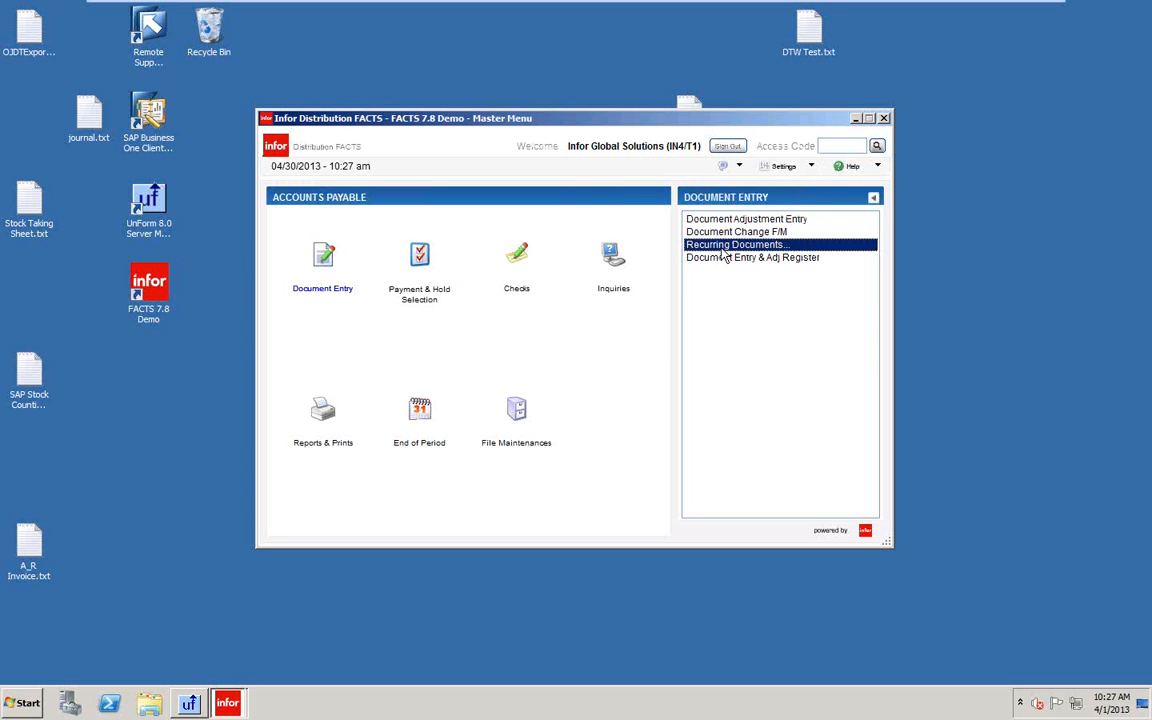
double_click(722, 248)
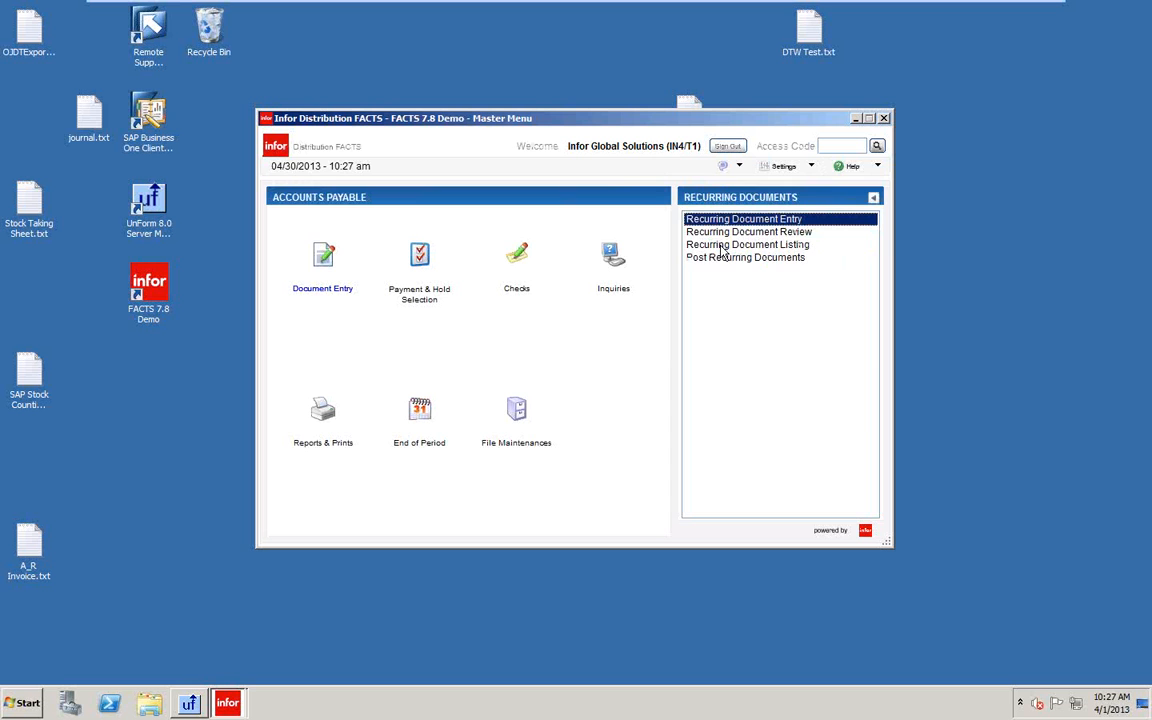
left_click(720, 258)
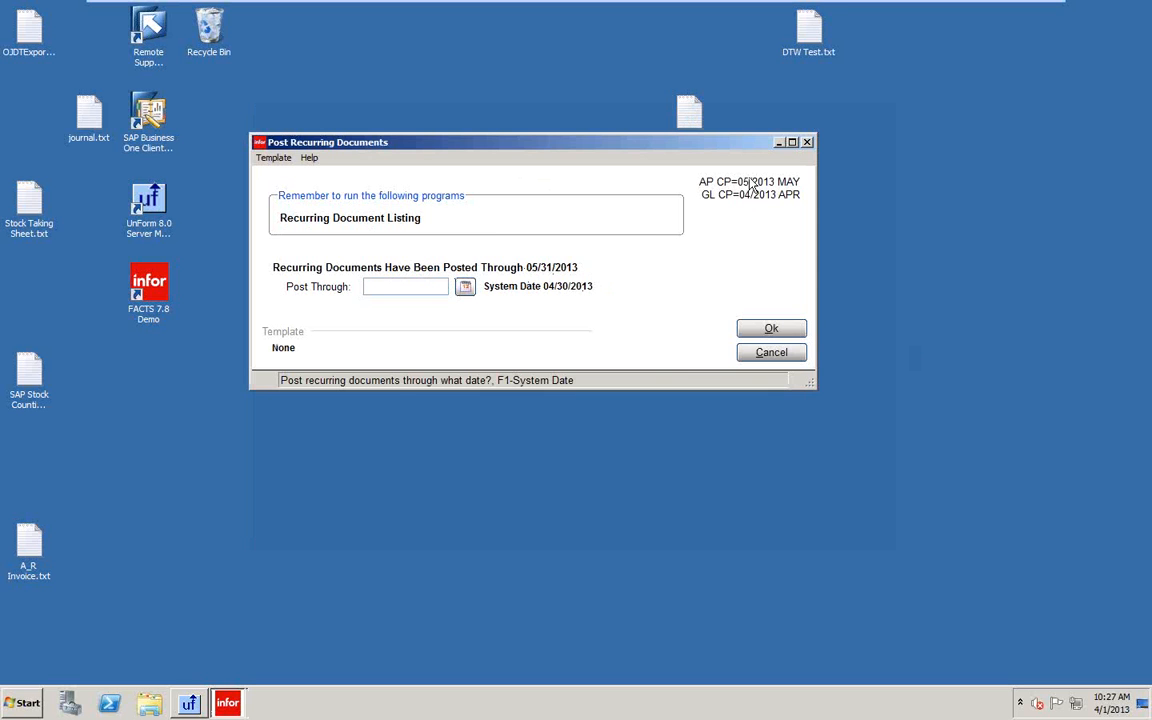
left_click(776, 354)
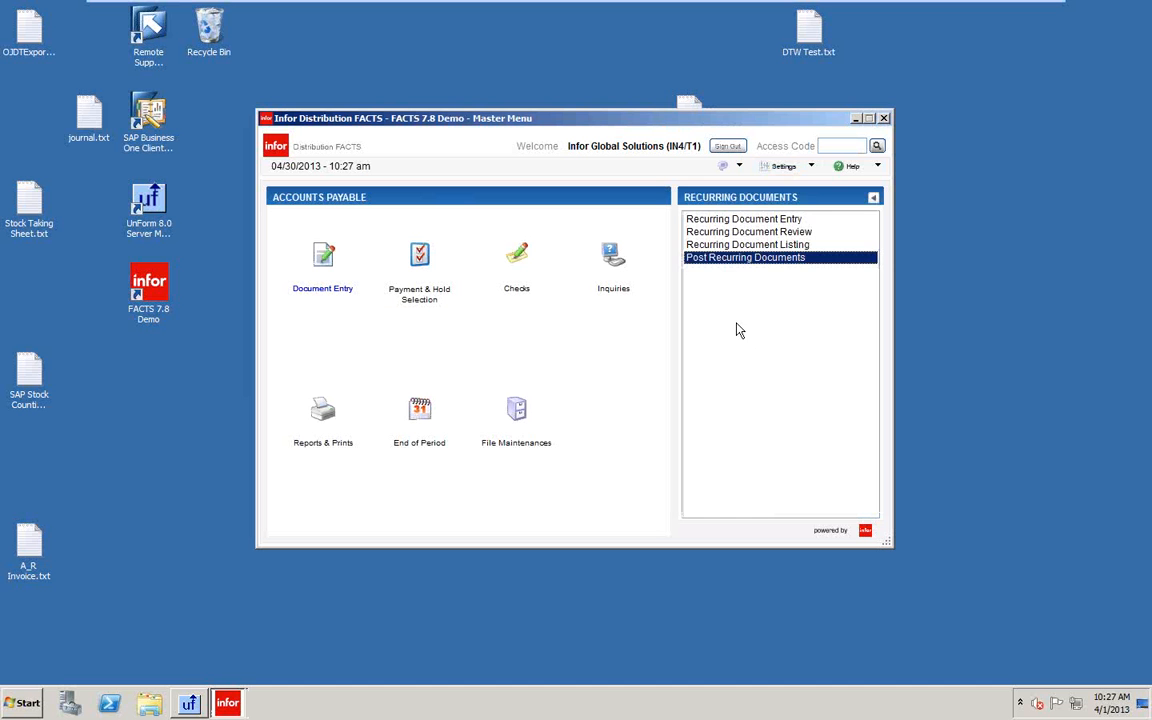
left_click(324, 256)
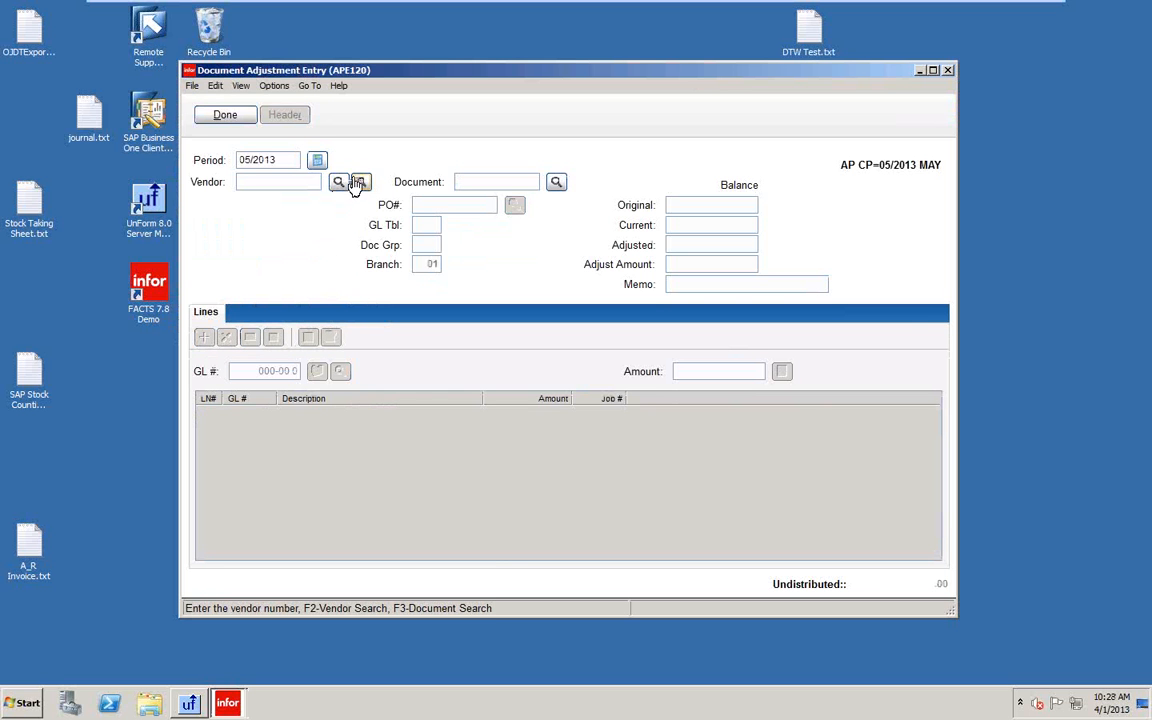
left_click(359, 183)
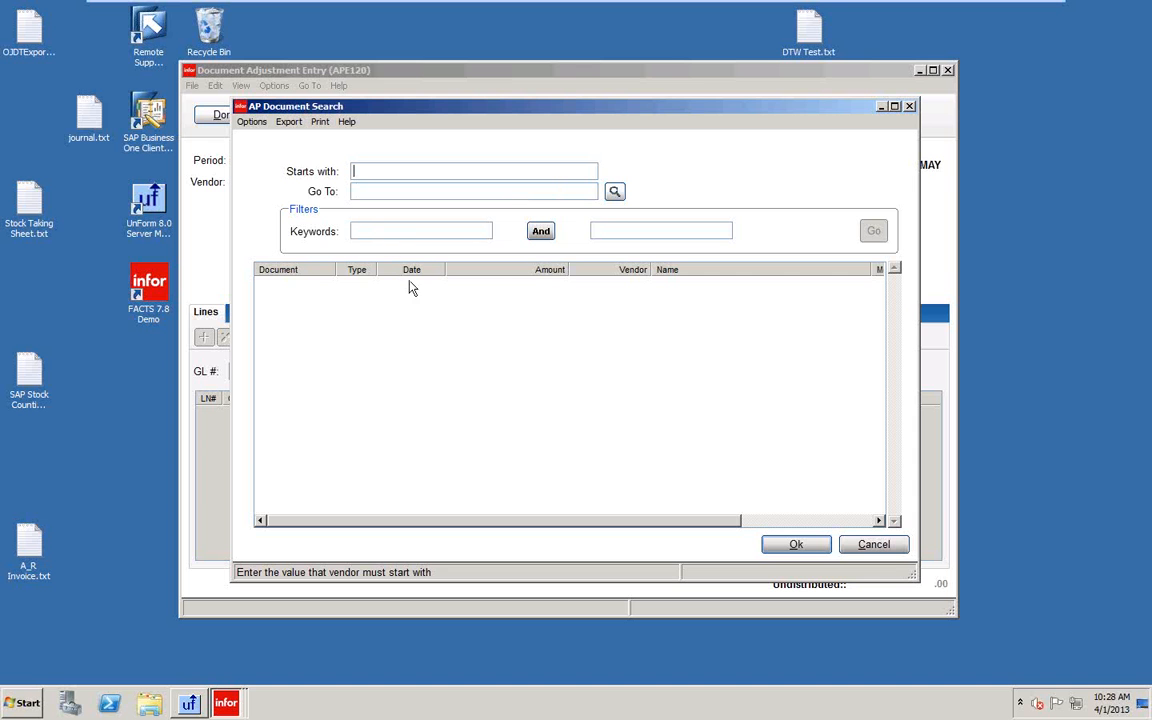
left_click(876, 546)
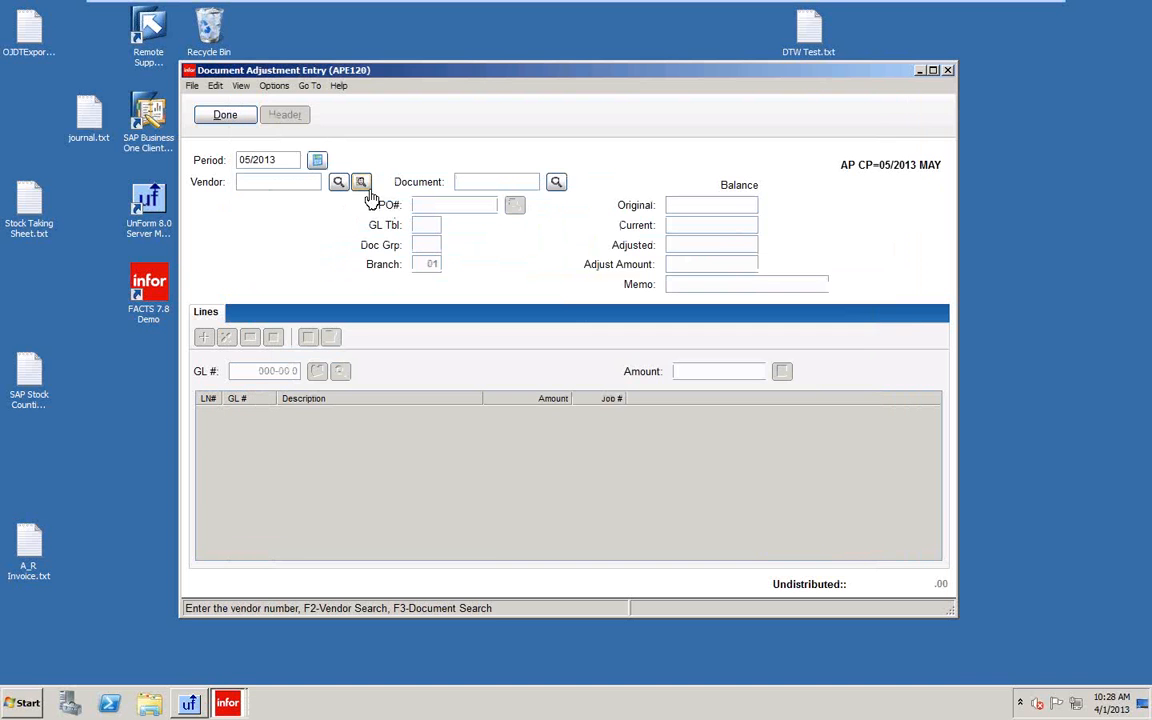
left_click(361, 183)
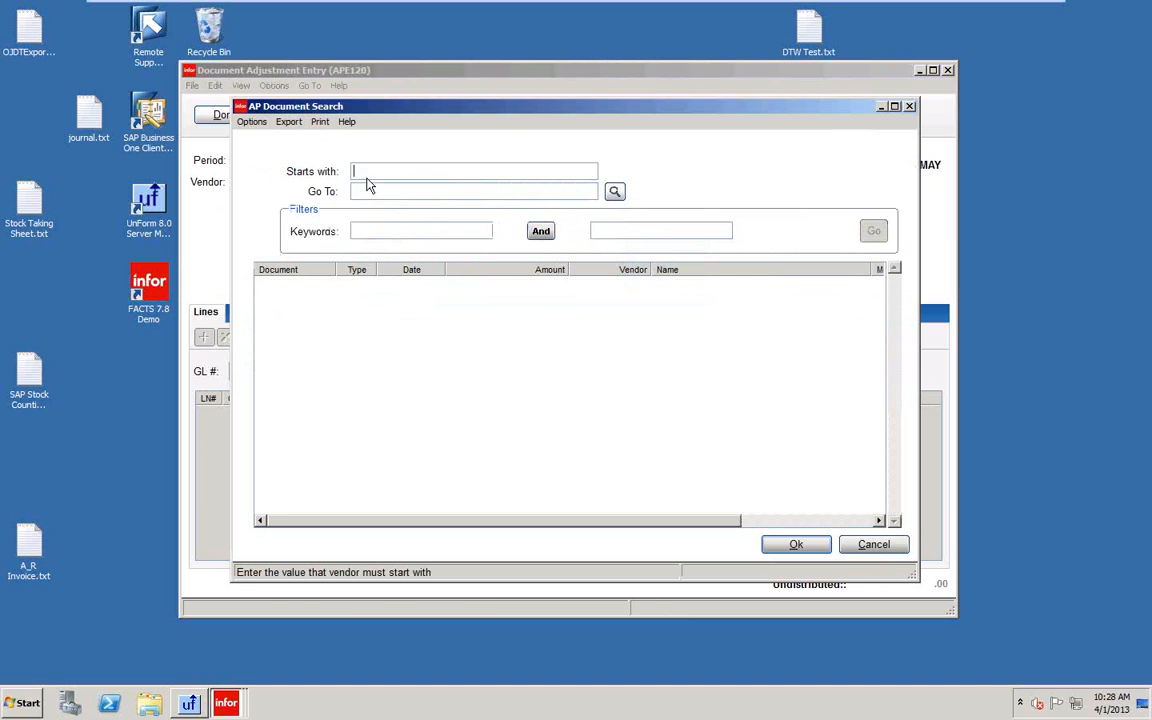
left_click(876, 546)
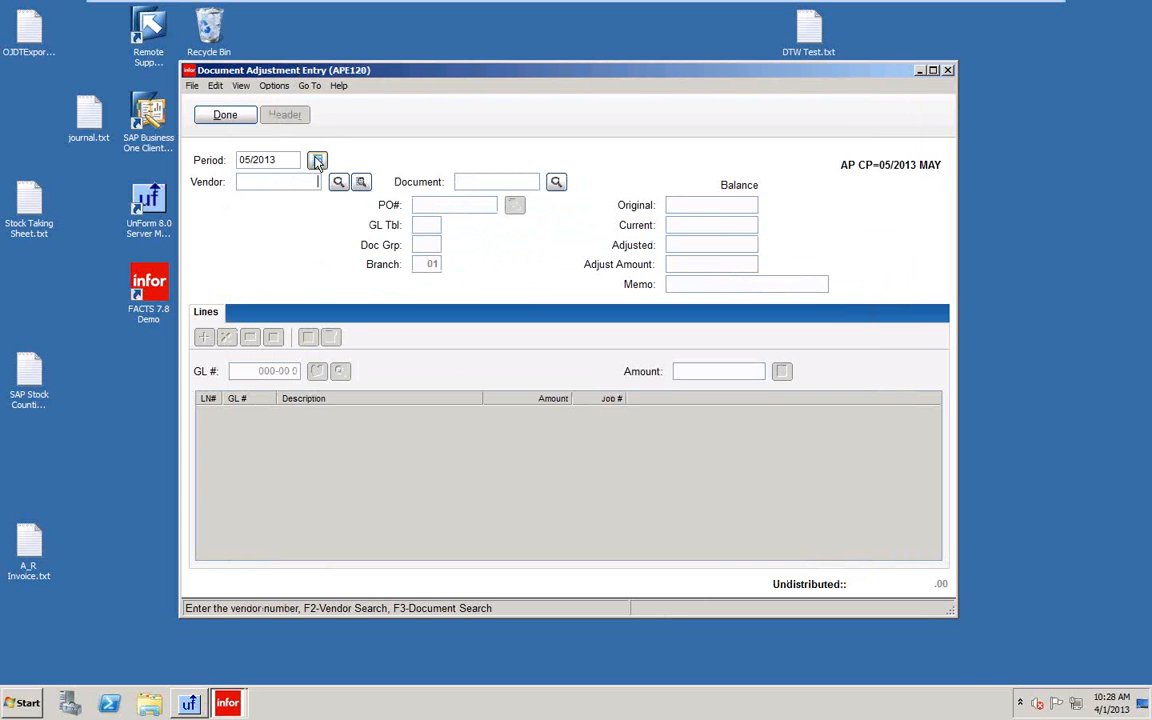
left_click_drag(291, 159, 187, 159)
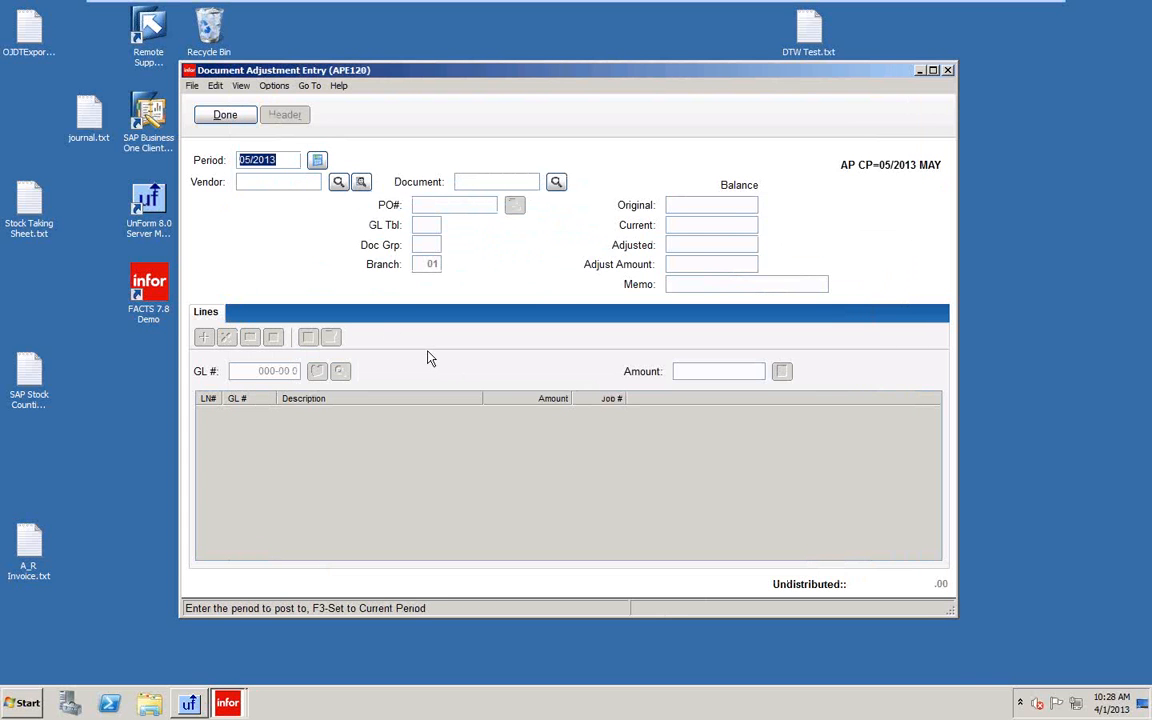
type("0420")
key("Return")
type("06")
type("05/2013")
key("Return")
left_click(318, 161)
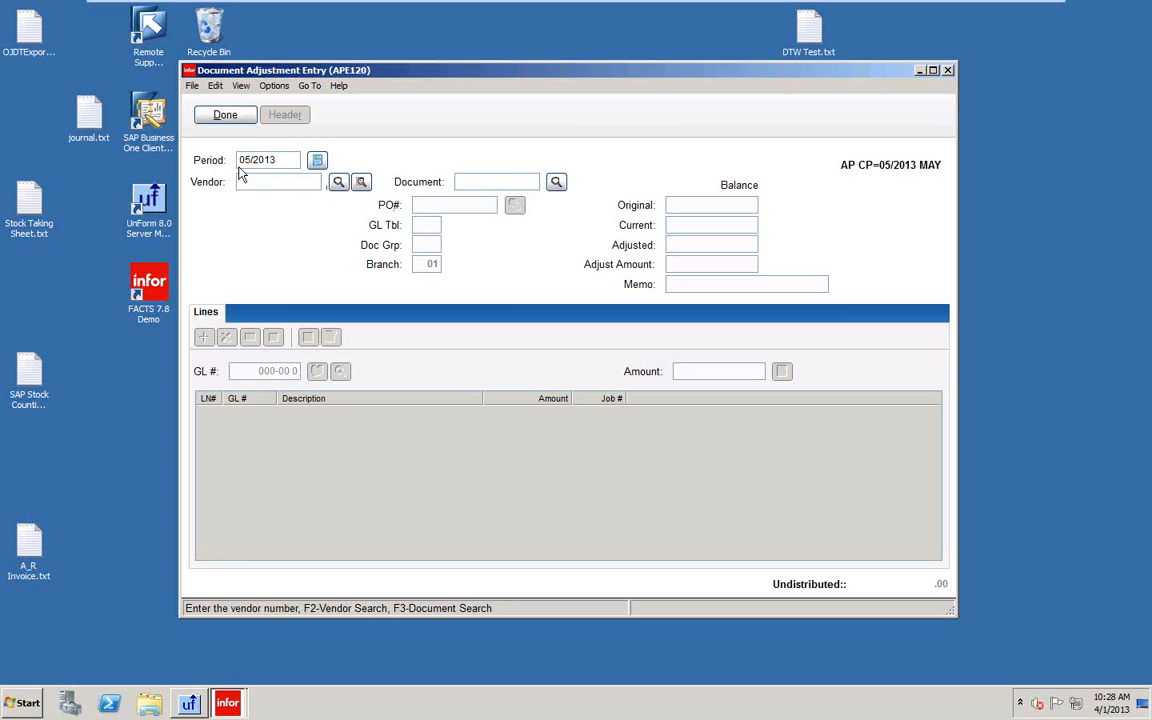
left_click(225, 116)
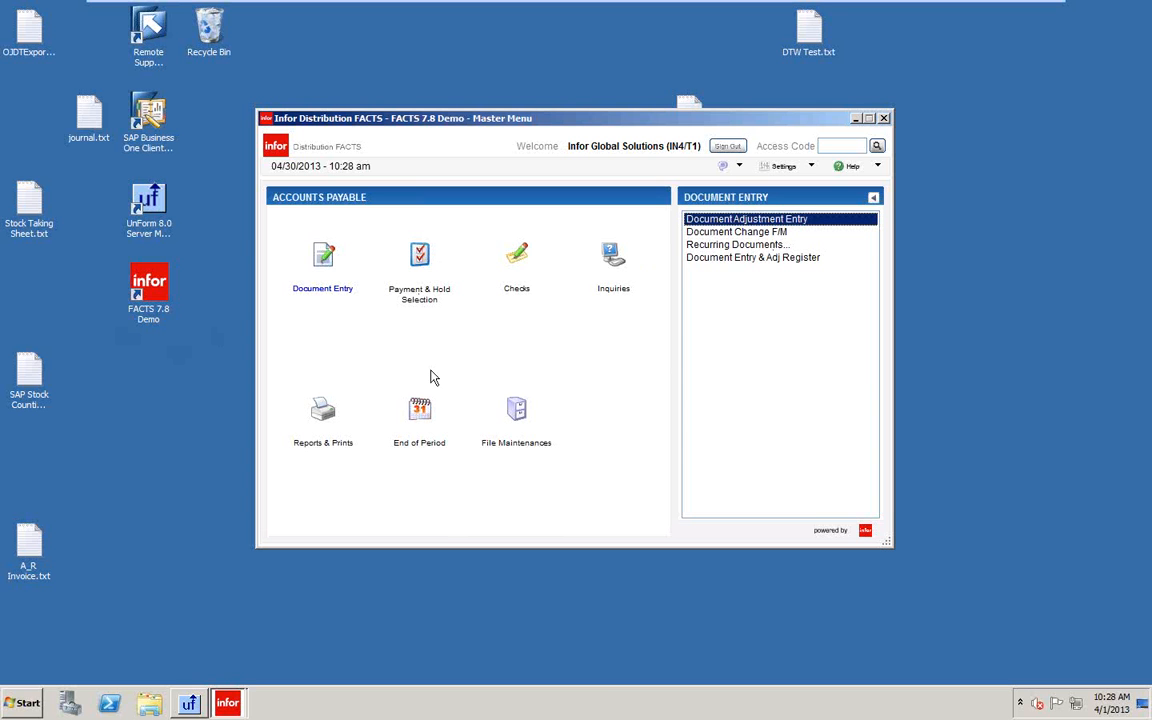
Open Recurring Document Entry and load the V102 document through Document Search.
left_click(707, 248)
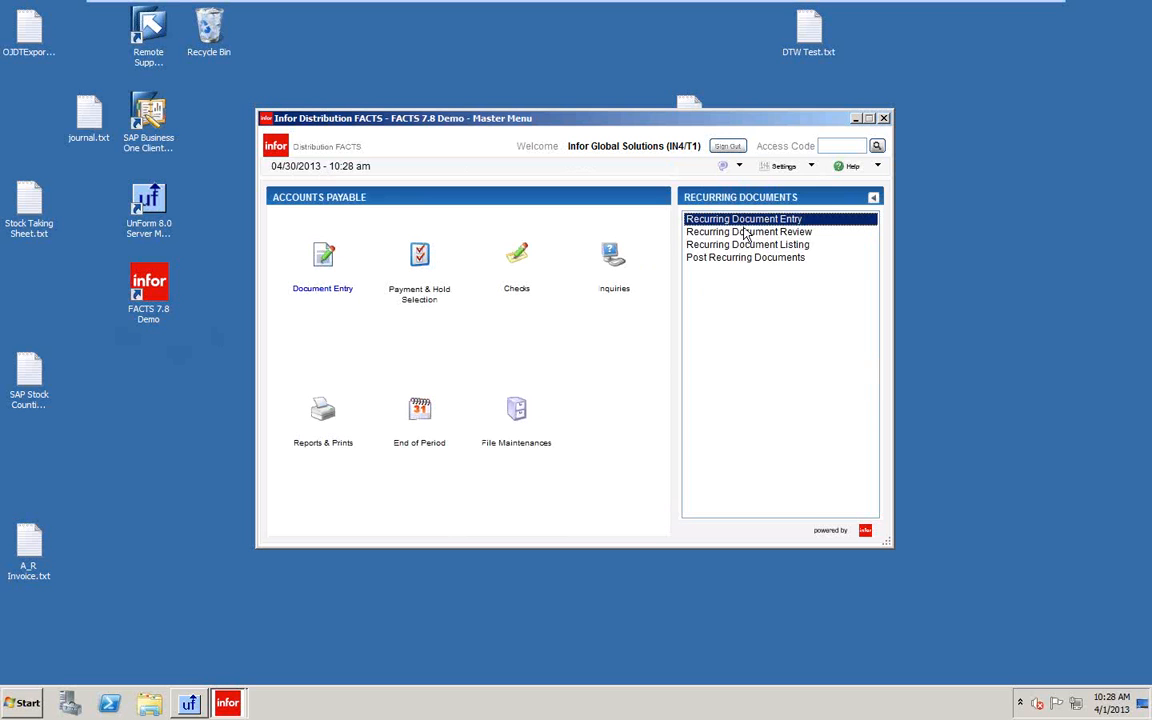
key("Return")
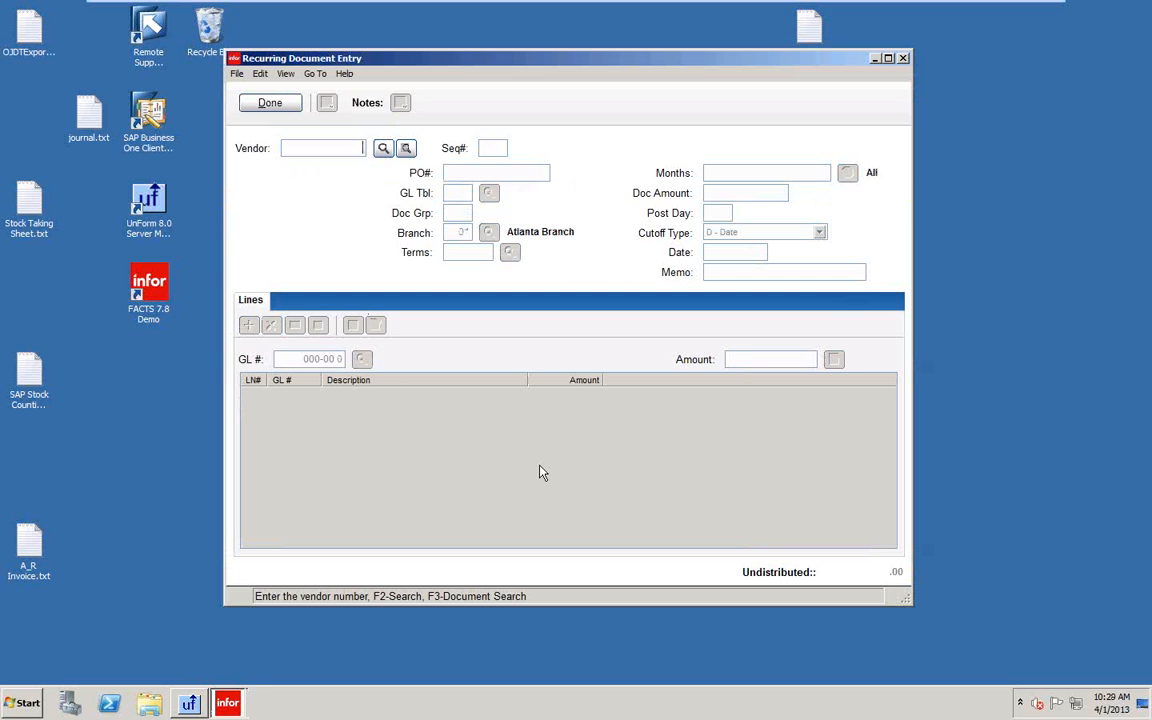
left_click(405, 148)
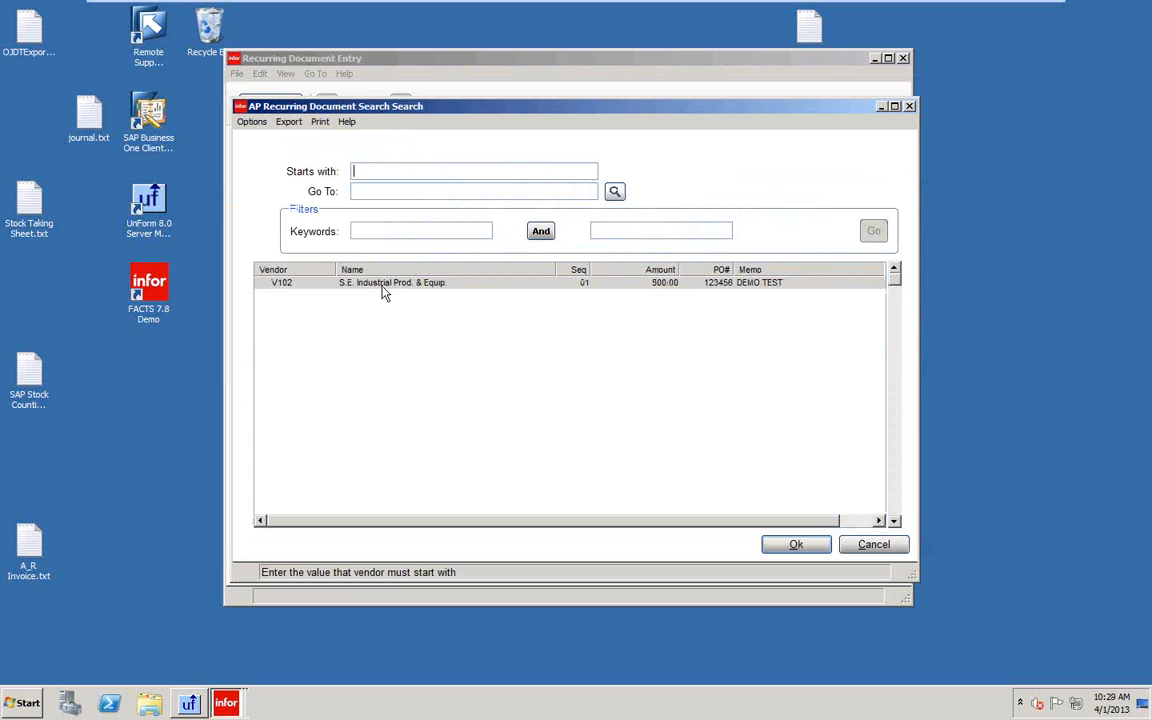
left_click(797, 546)
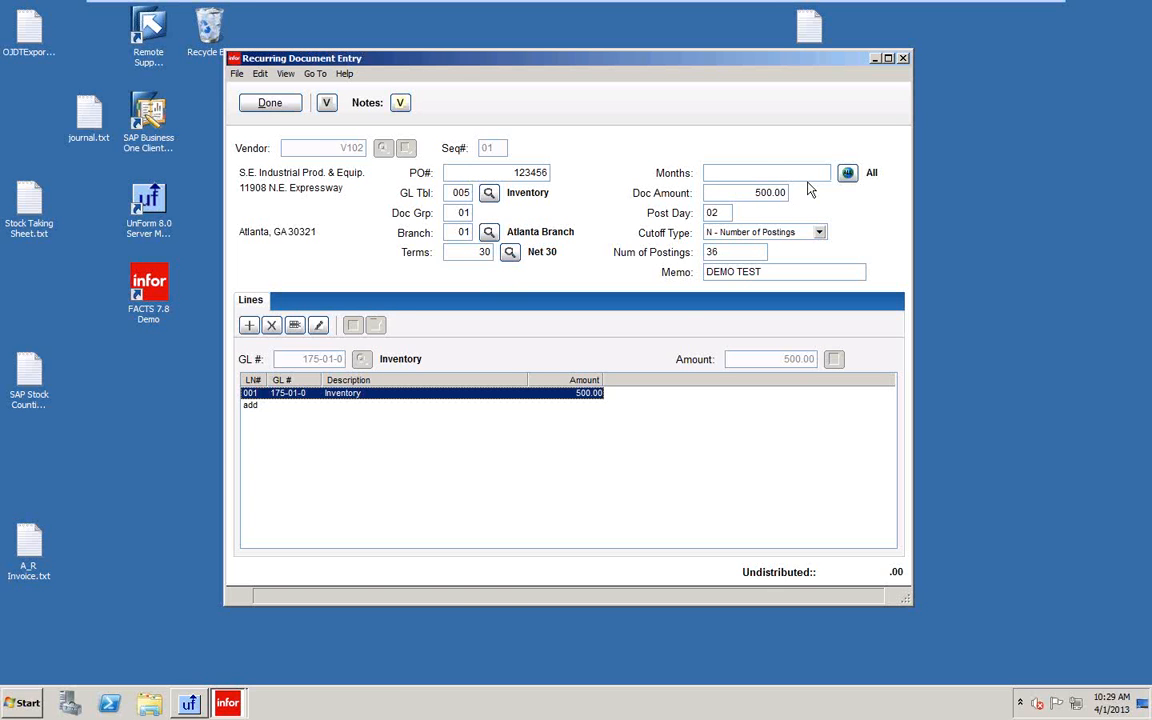
Enter months 0306, clear them to leave Months blank, and show the cutoff type choices.
left_click(765, 172)
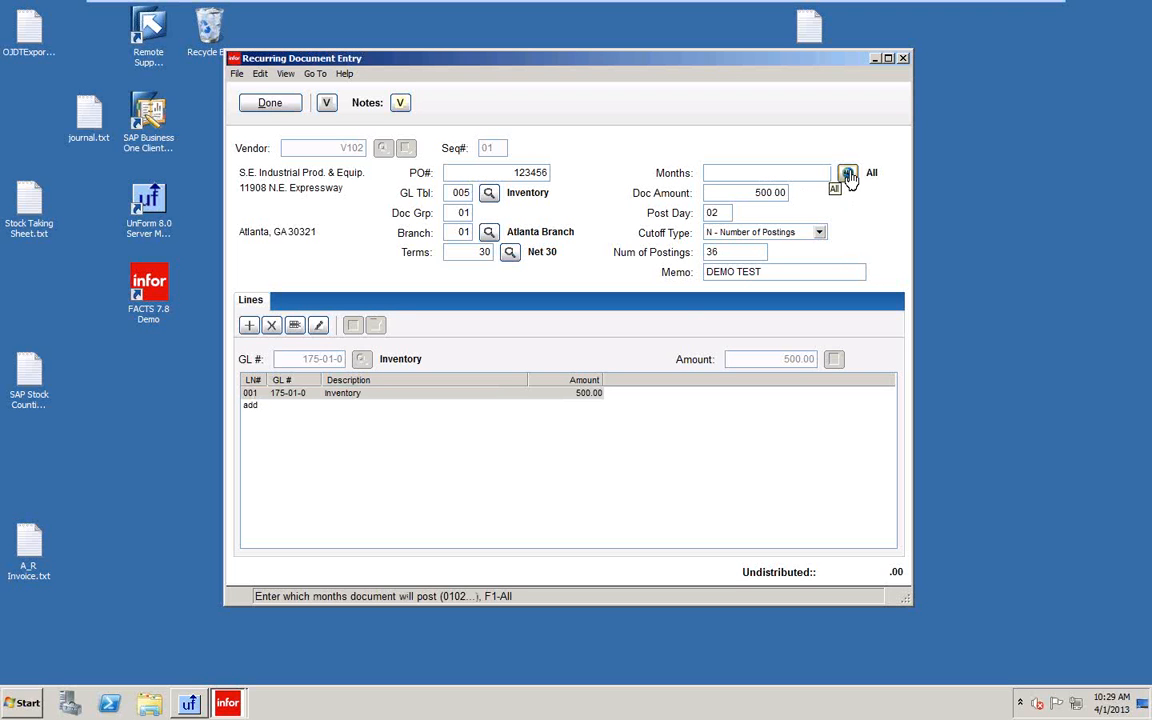
type("0306")
key("BackSpace")
key("BackSpace")
key("BackSpace")
key("BackSpace")
left_click(819, 232)
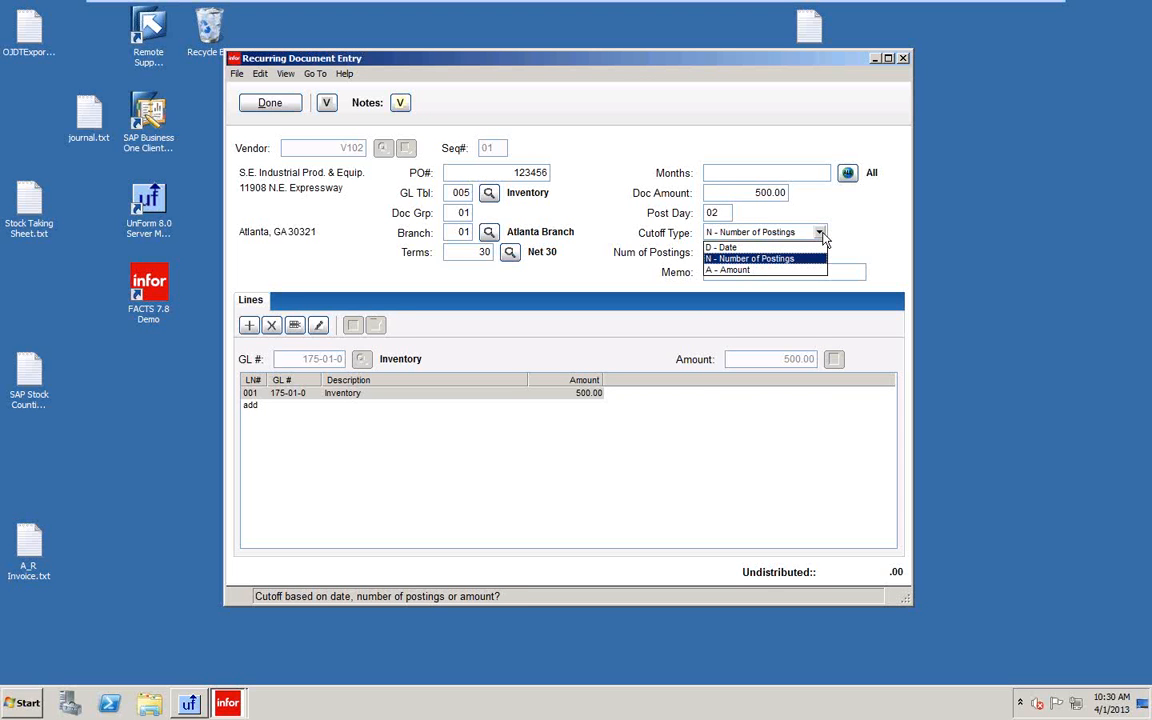
Try cutoff type Amount, then restore Number of Postings with 36, save, and open Recurring Document Review.
left_click(785, 270)
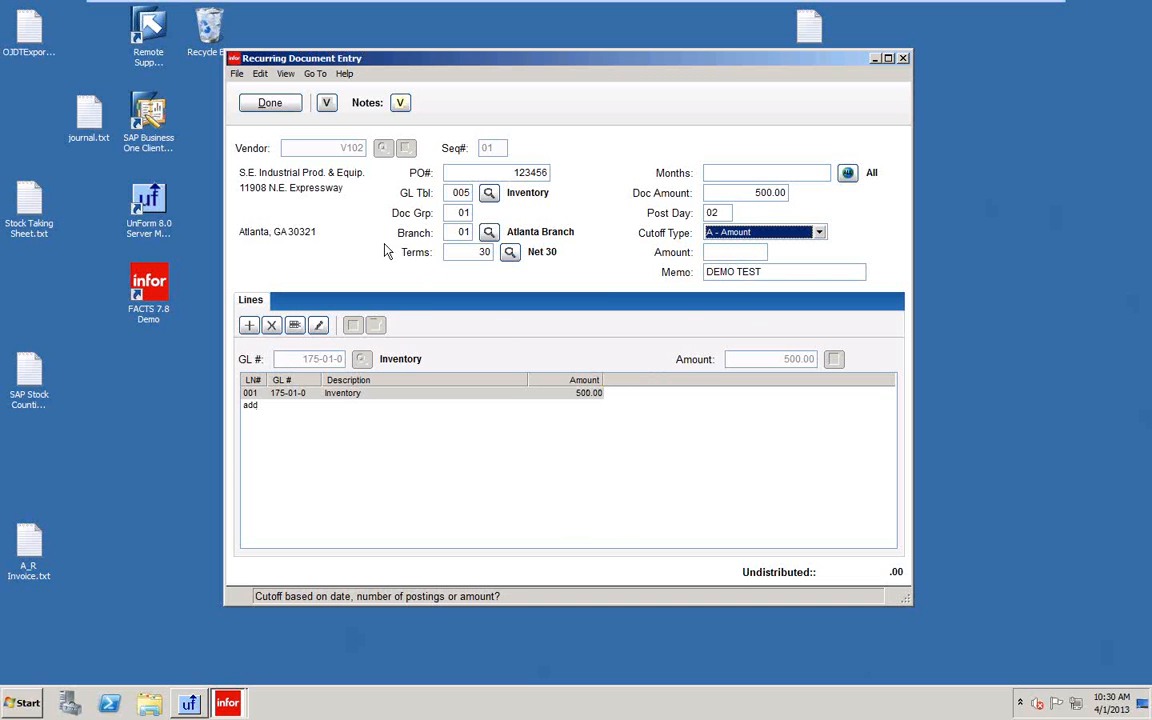
left_click(274, 106)
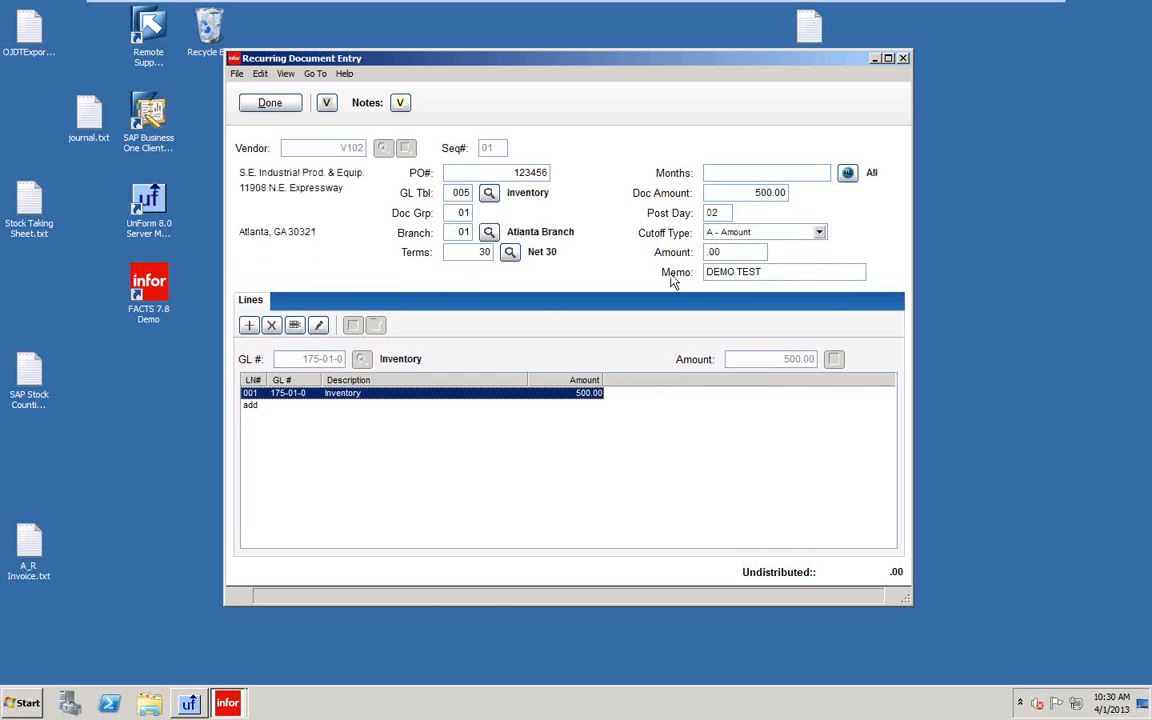
left_click(818, 232)
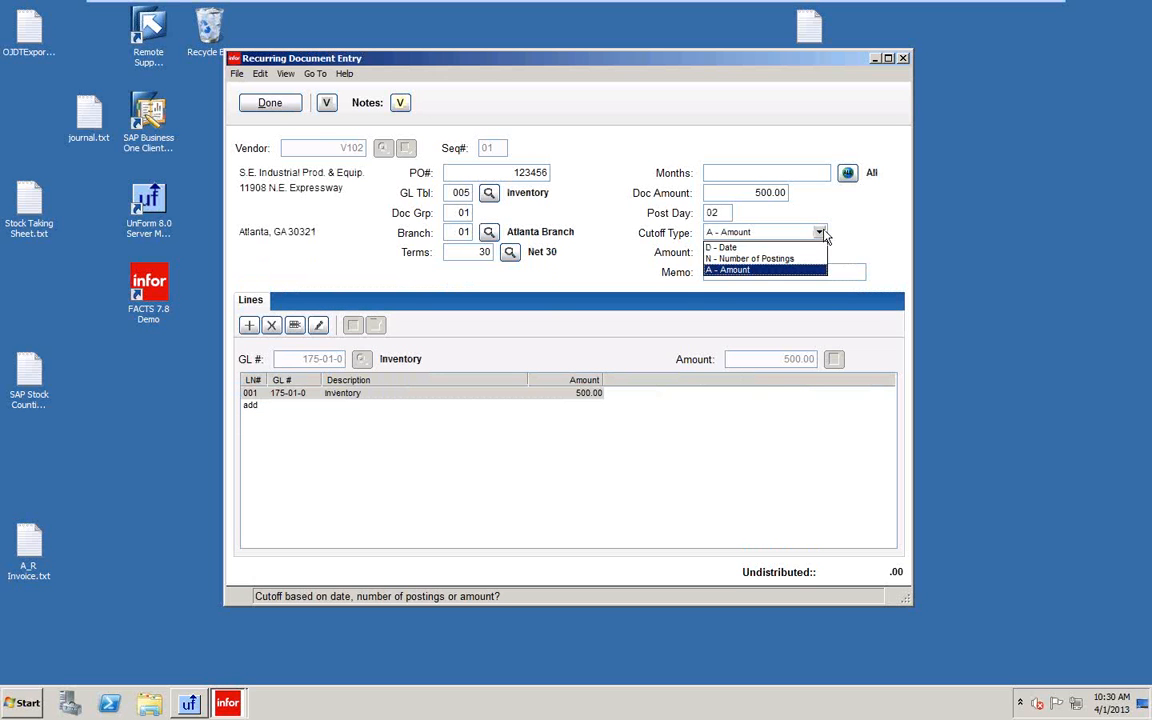
left_click(743, 258)
left_click(744, 253)
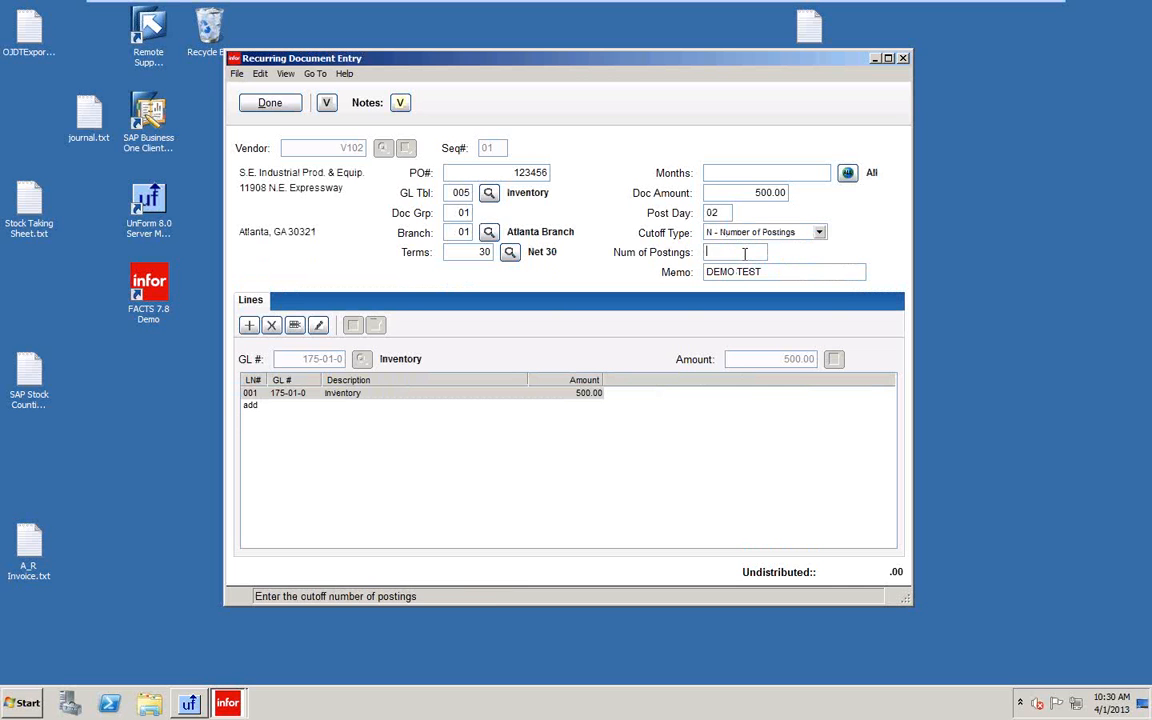
type("36")
left_click(287, 106)
left_click(287, 106)
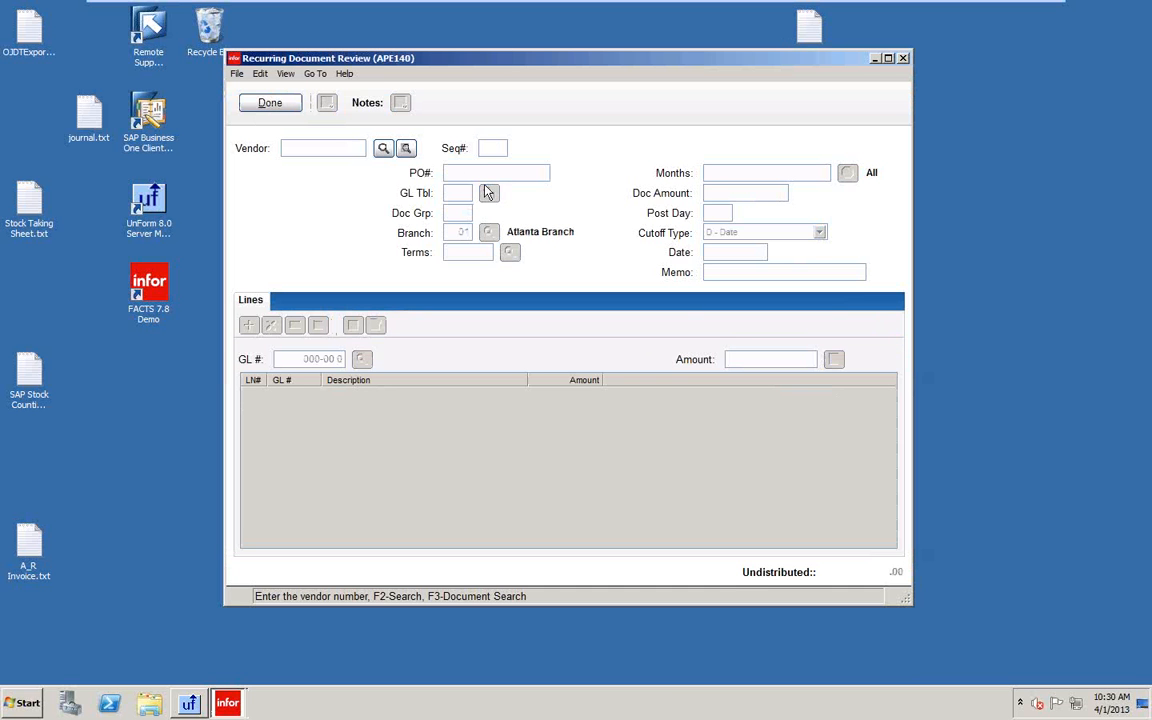
Load V102 in review, set Doc Amount to 525.00, and dismiss the undistributed-amount warning.
left_click(406, 149)
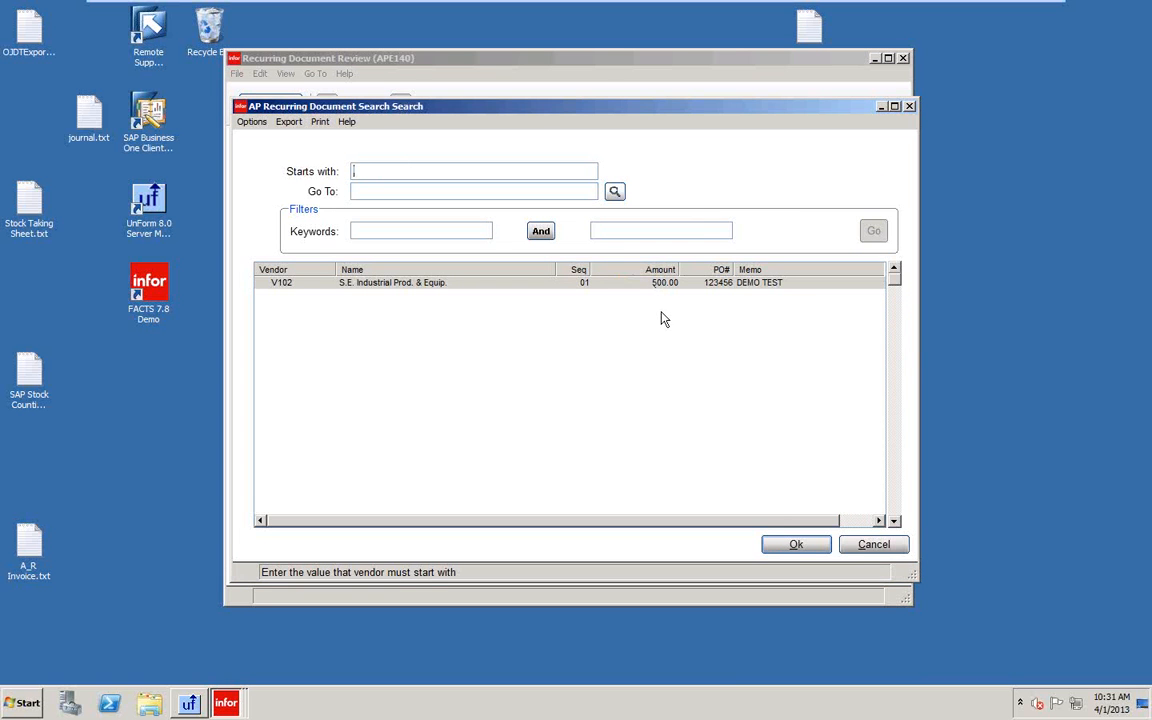
left_click(795, 546)
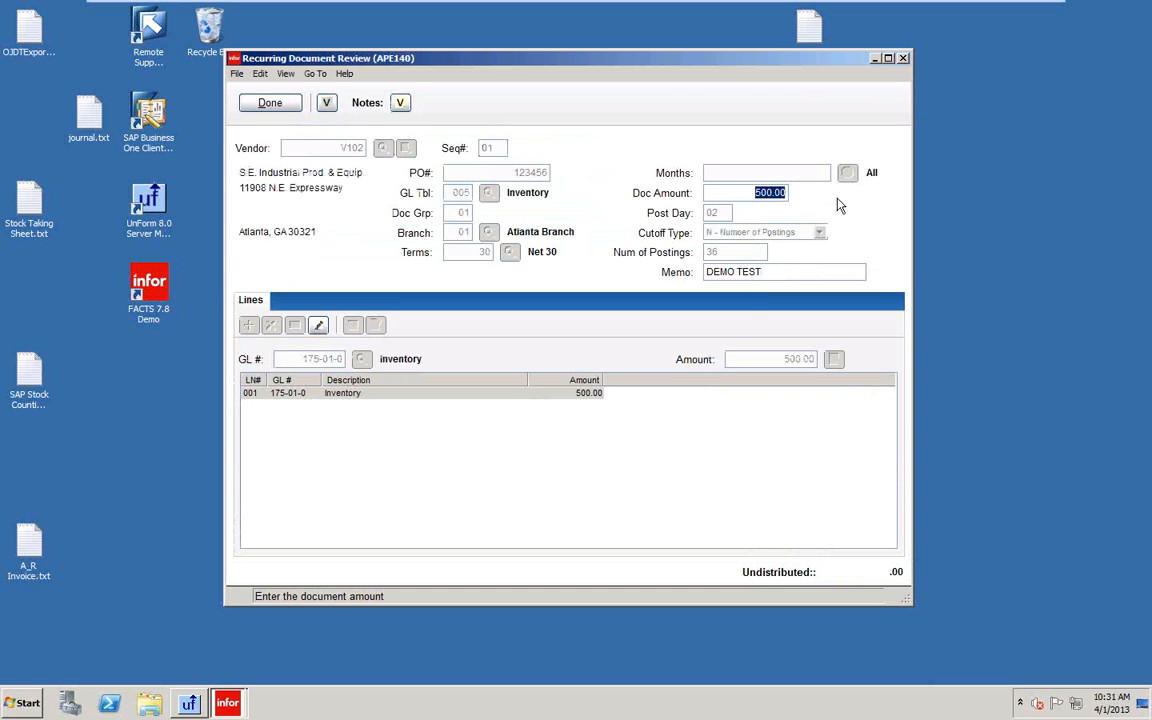
type("525")
key("Tab")
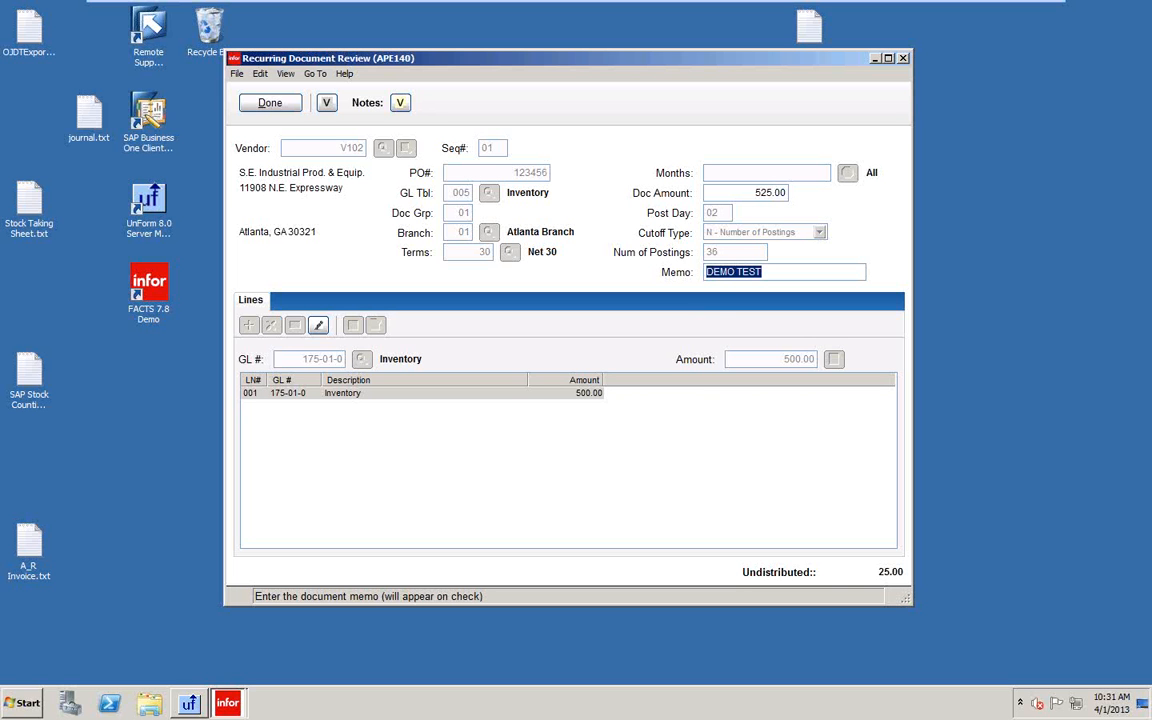
left_click(268, 108)
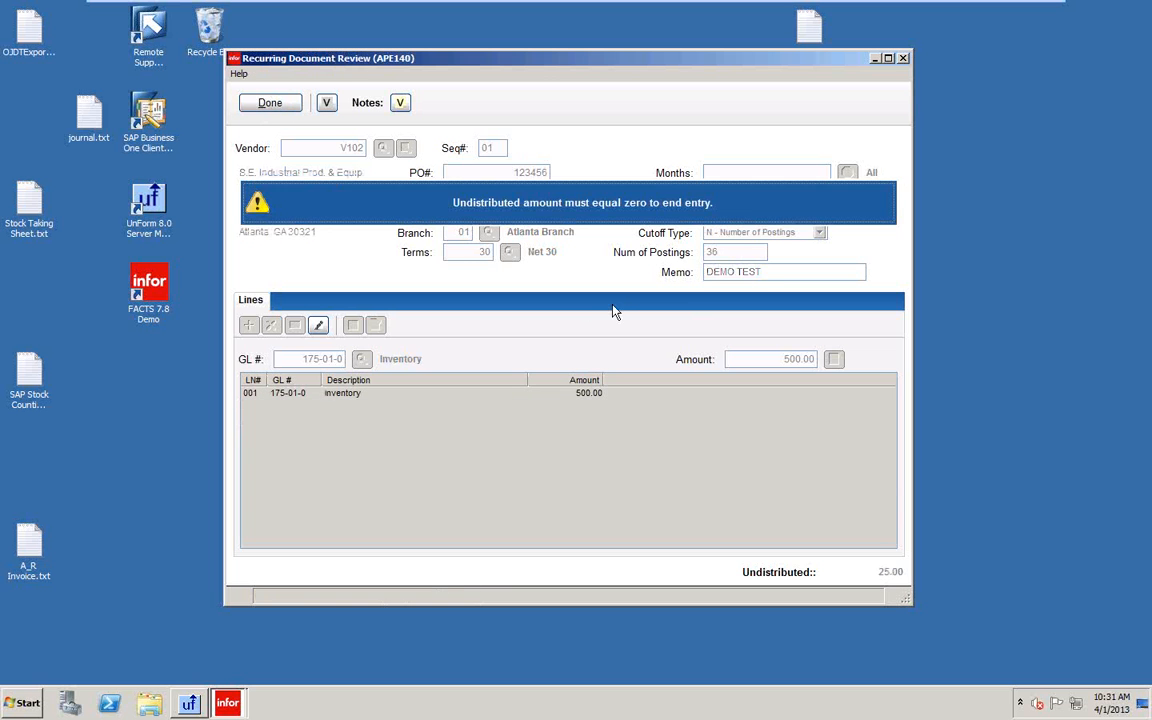
left_click(556, 214)
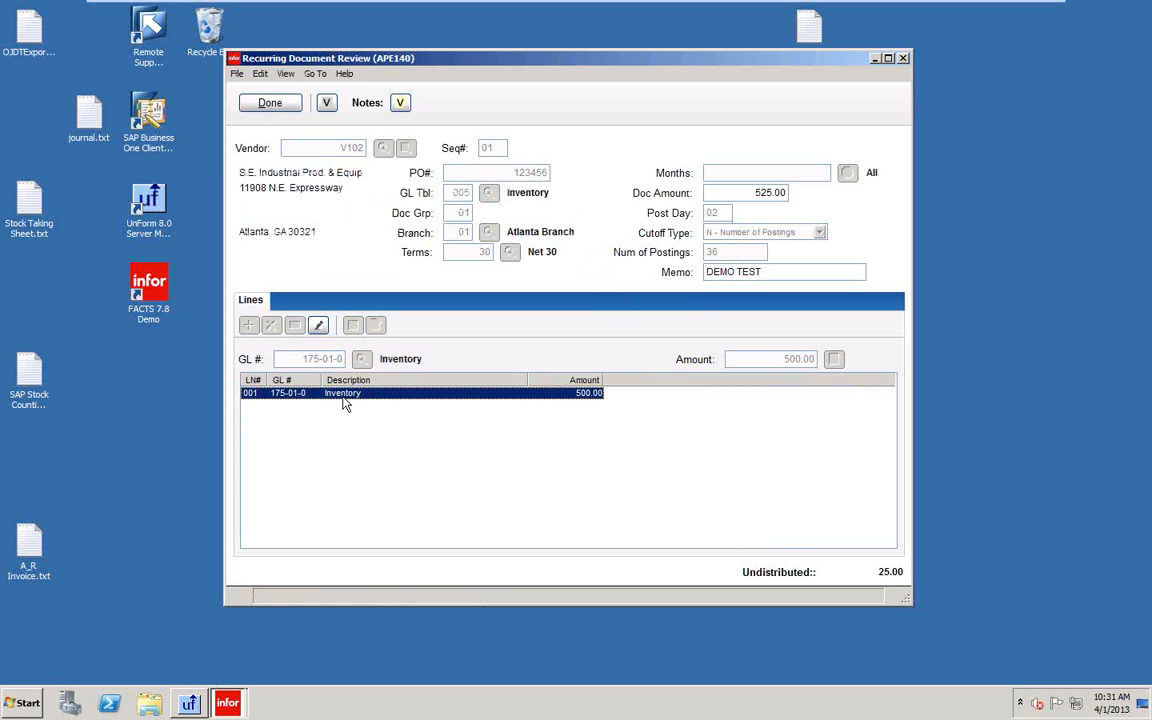
Set Inventory line 001's amount to 525 and save the balanced document.
double_click(345, 404)
left_click(762, 359)
type("525")
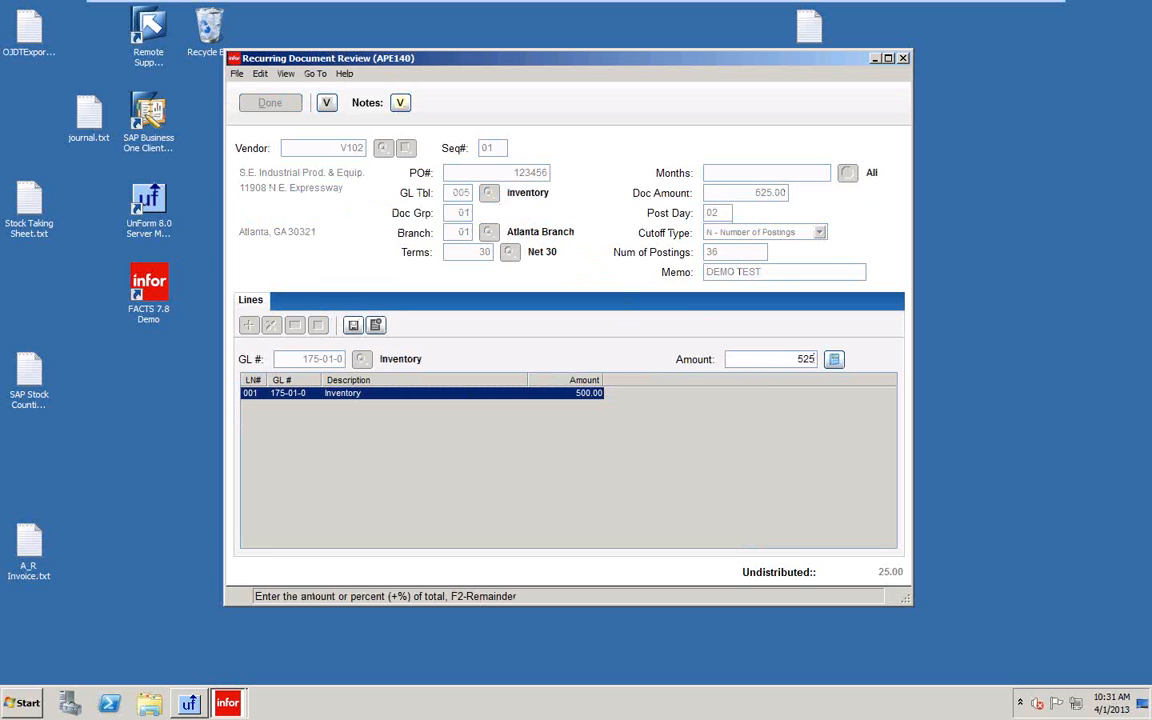
key("Return")
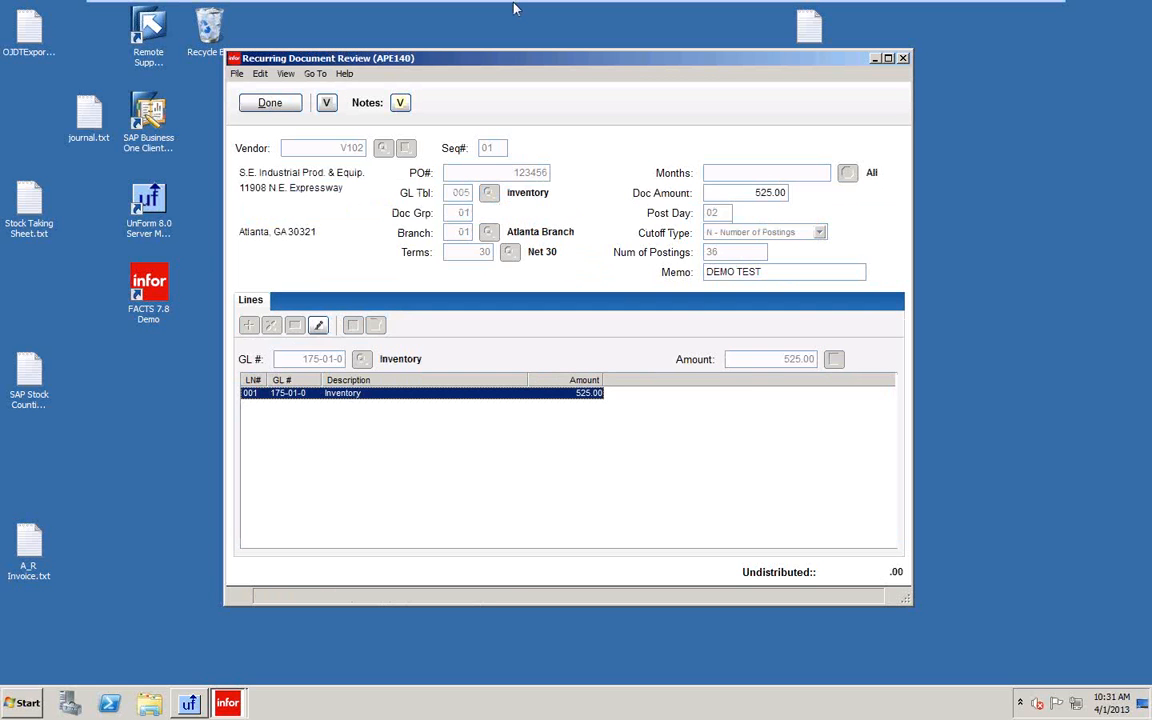
left_click(272, 108)
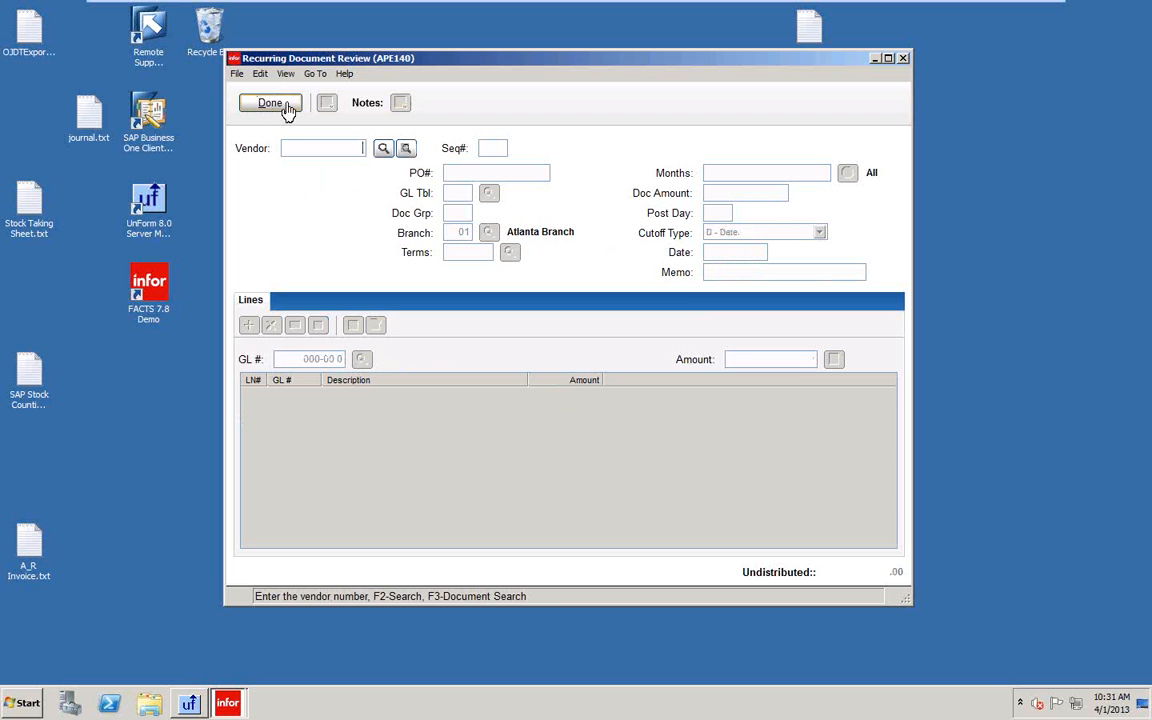
Reload V102 in Recurring Document Review to verify 525.00, then close the review.
left_click(406, 149)
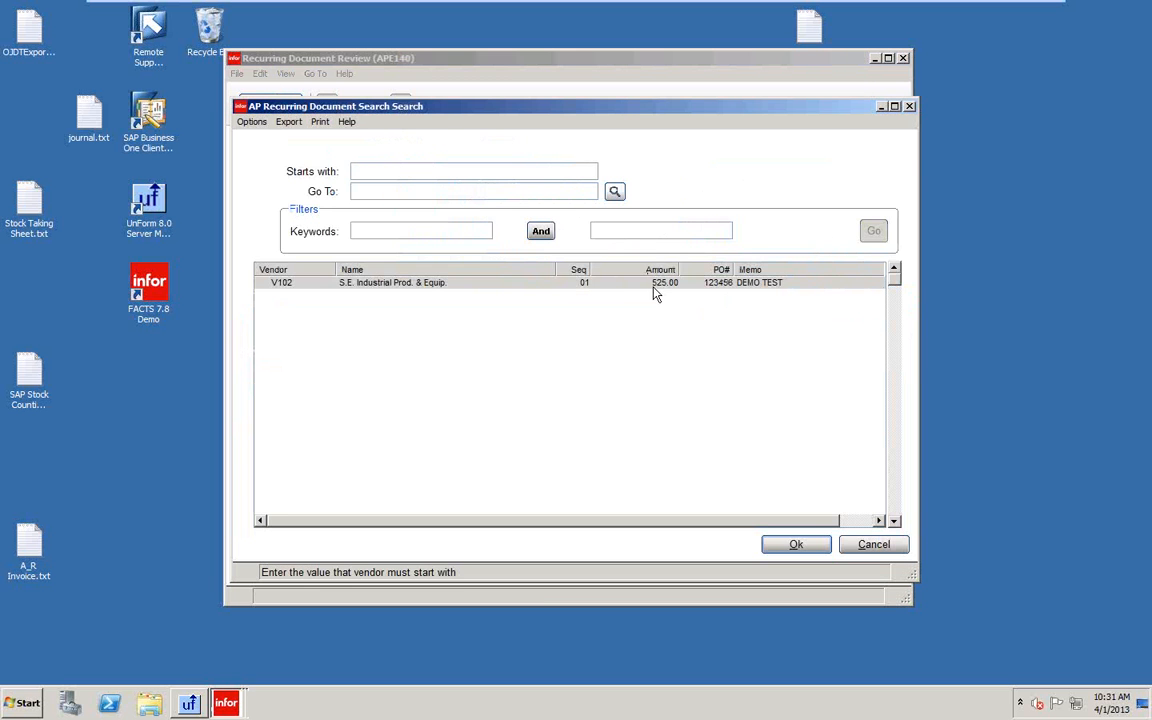
left_click(798, 547)
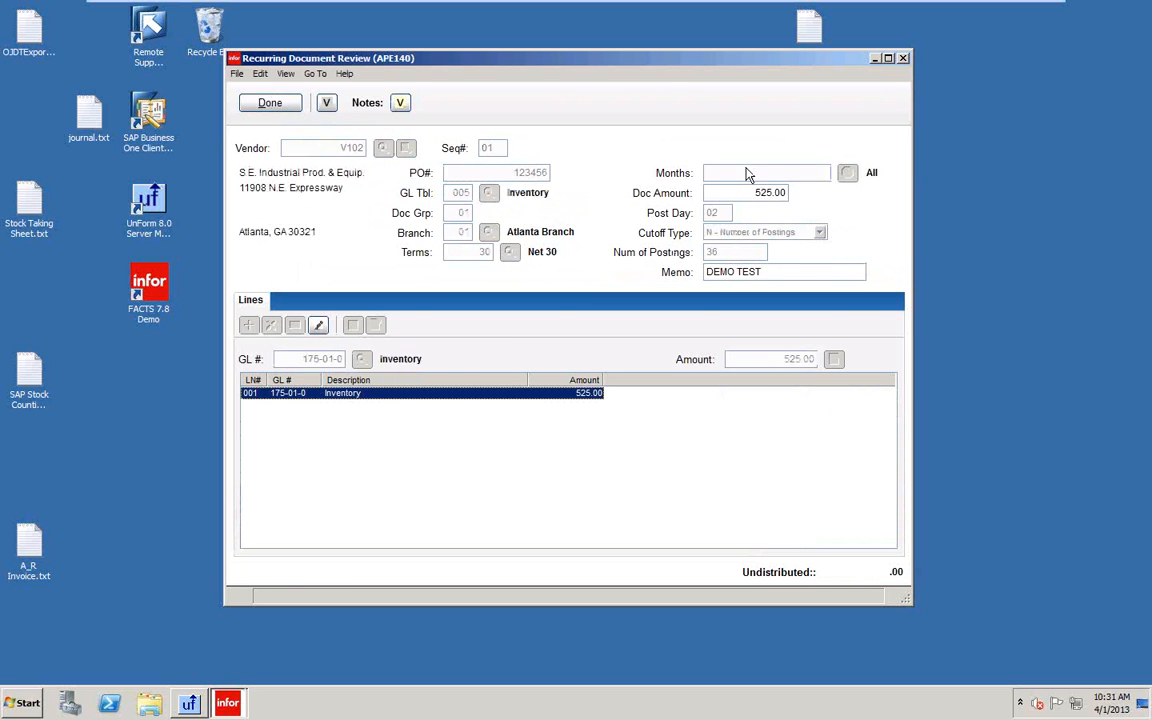
left_click(270, 105)
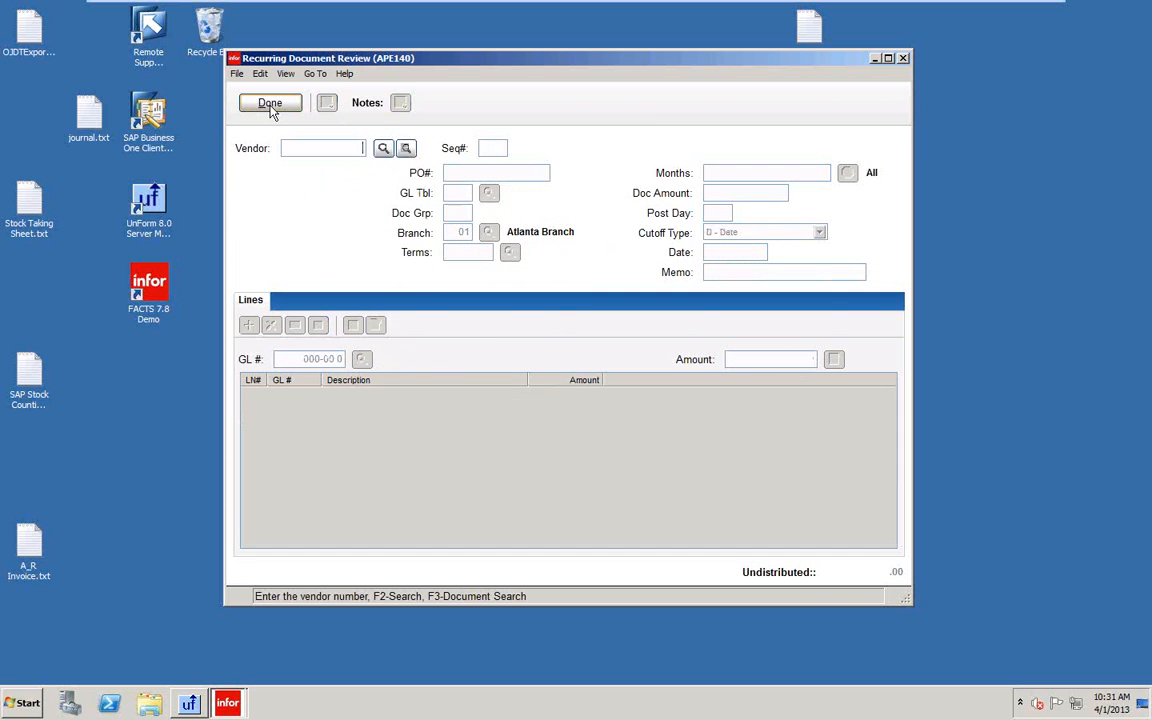
left_click(270, 105)
Reload V102 in Recurring Document Entry, close it, and open the Recurring Document Listing.
left_click(783, 219)
left_click(404, 151)
double_click(574, 285)
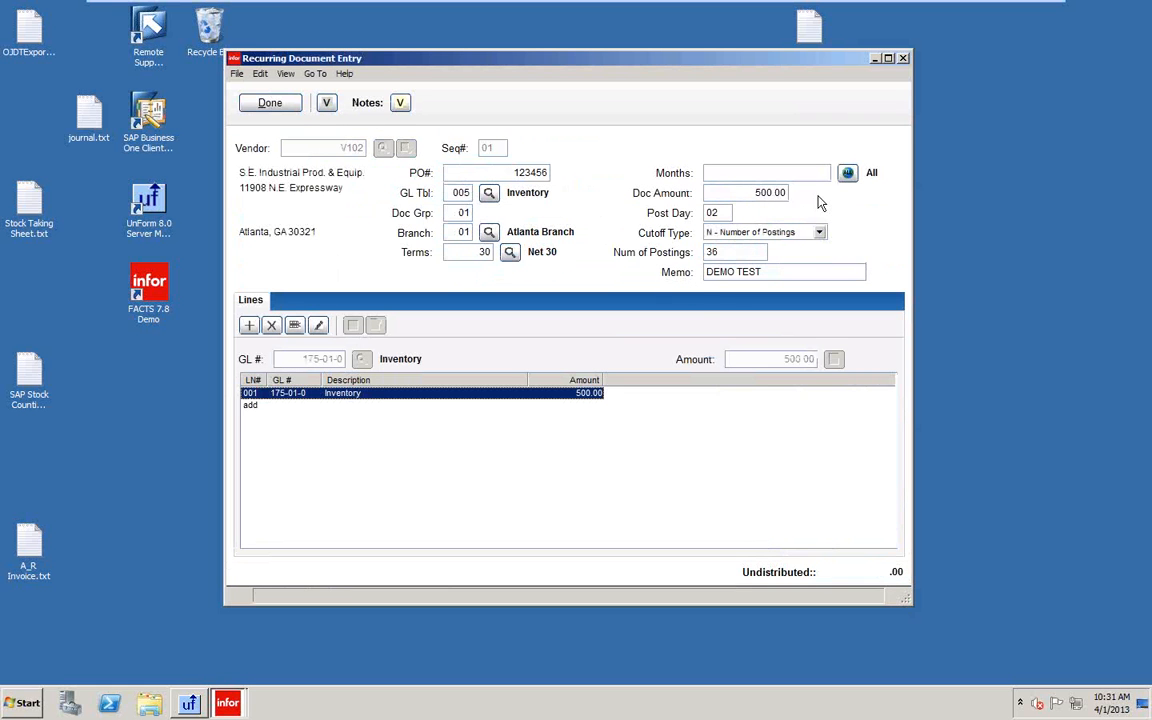
left_click(270, 104)
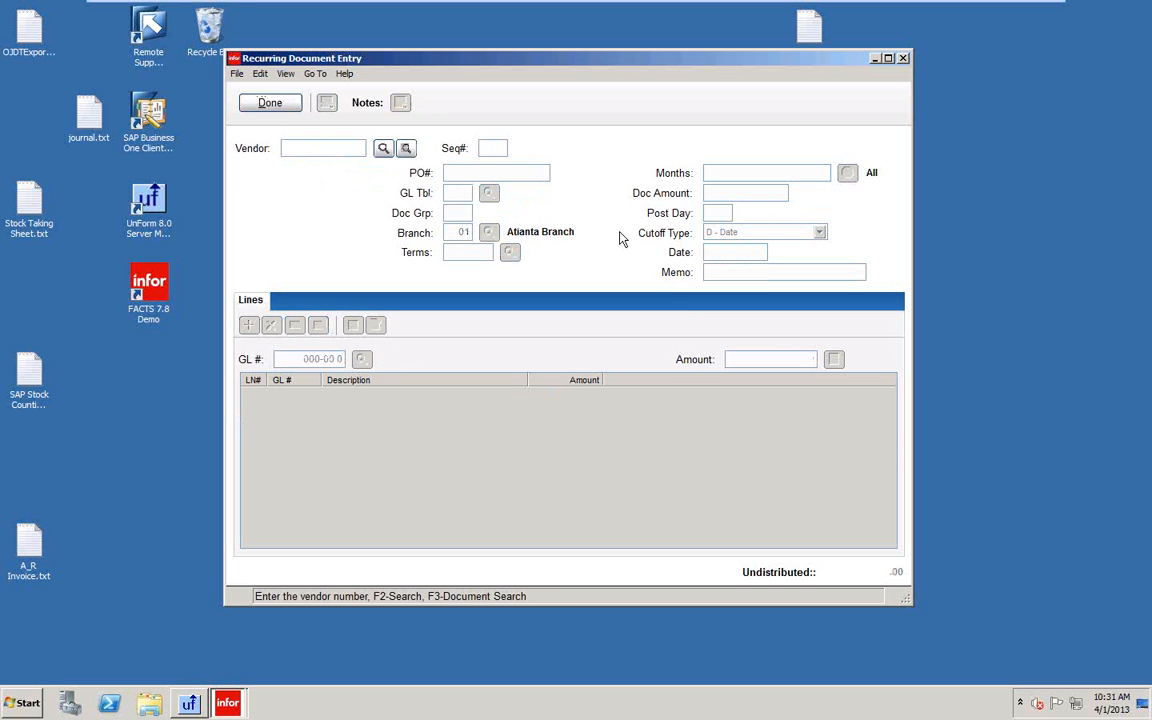
left_click(268, 105)
left_click(723, 246)
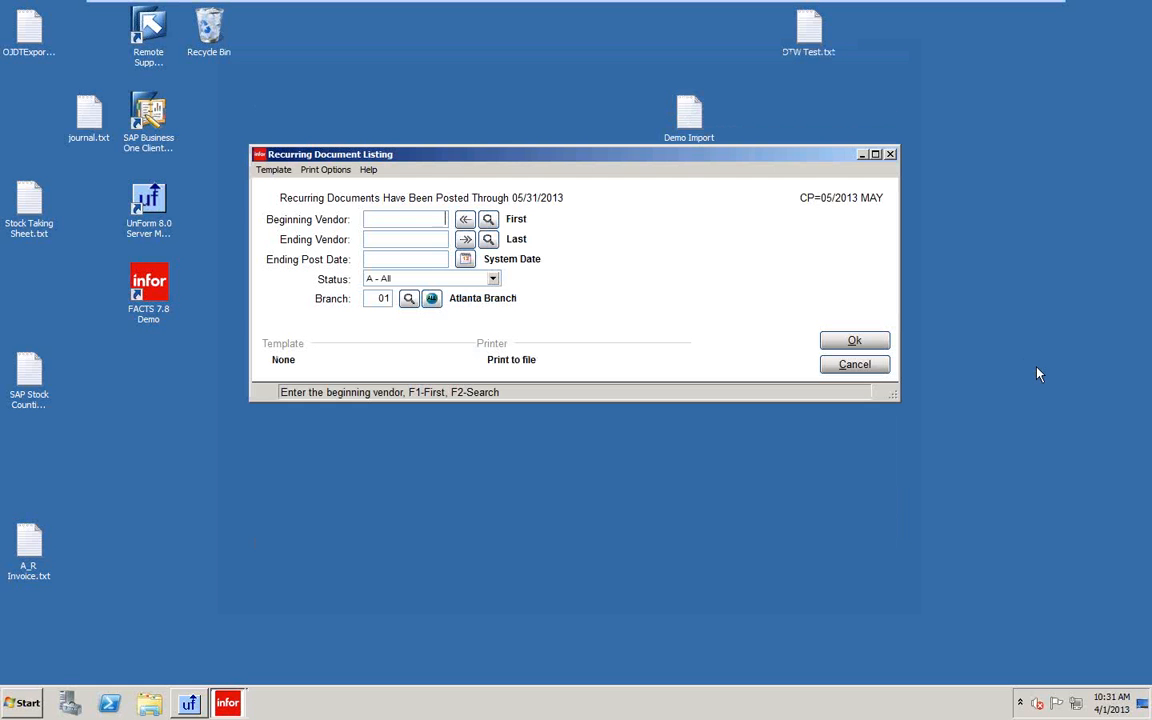
Enter 05/31/2013 as the listing's ending post date and run it, dismissing the invalid-data warning.
left_click(427, 258)
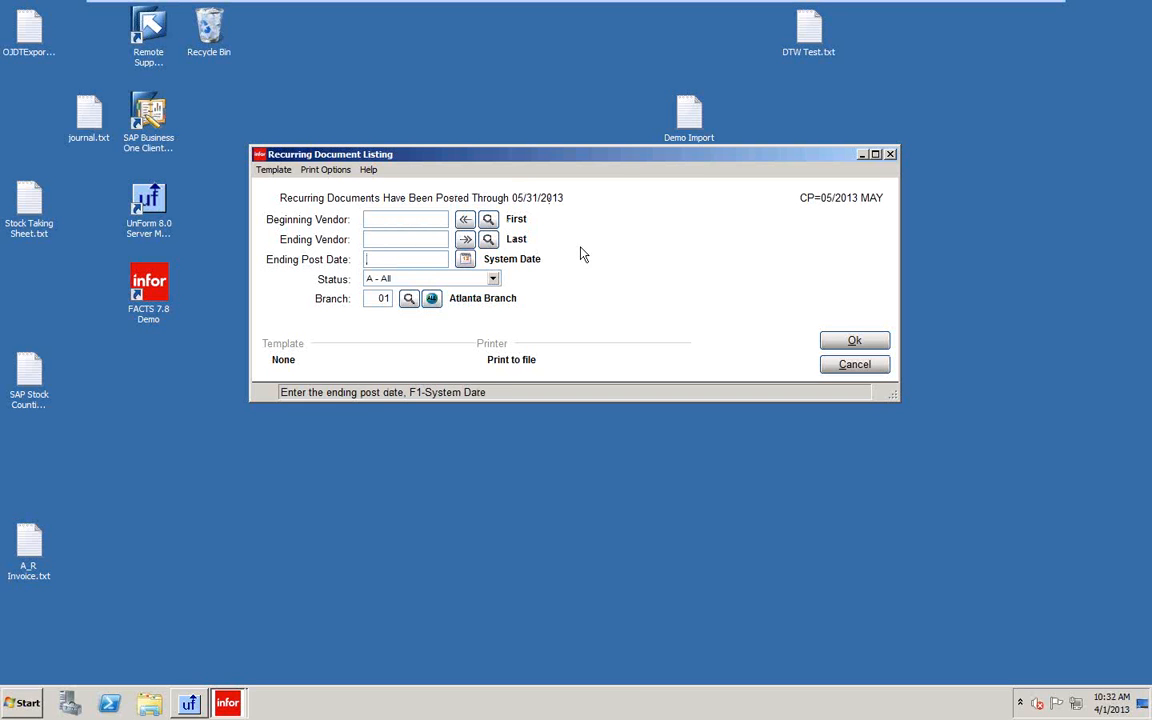
type("053113")
key("Return")
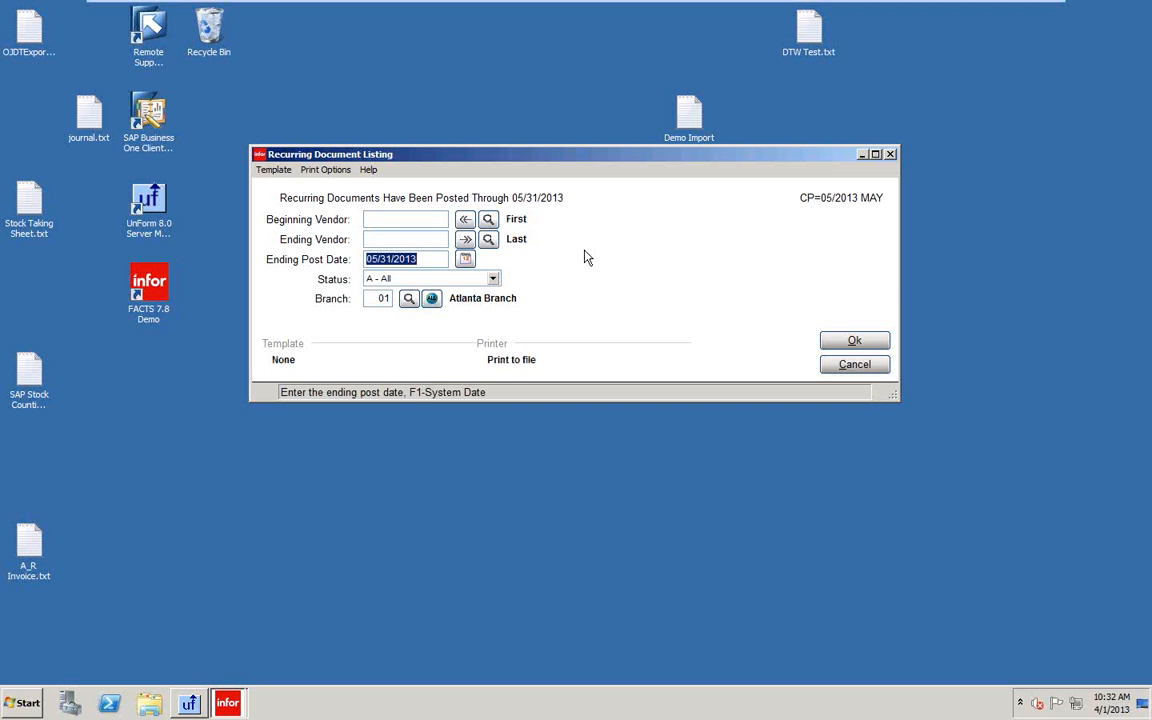
key("Return")
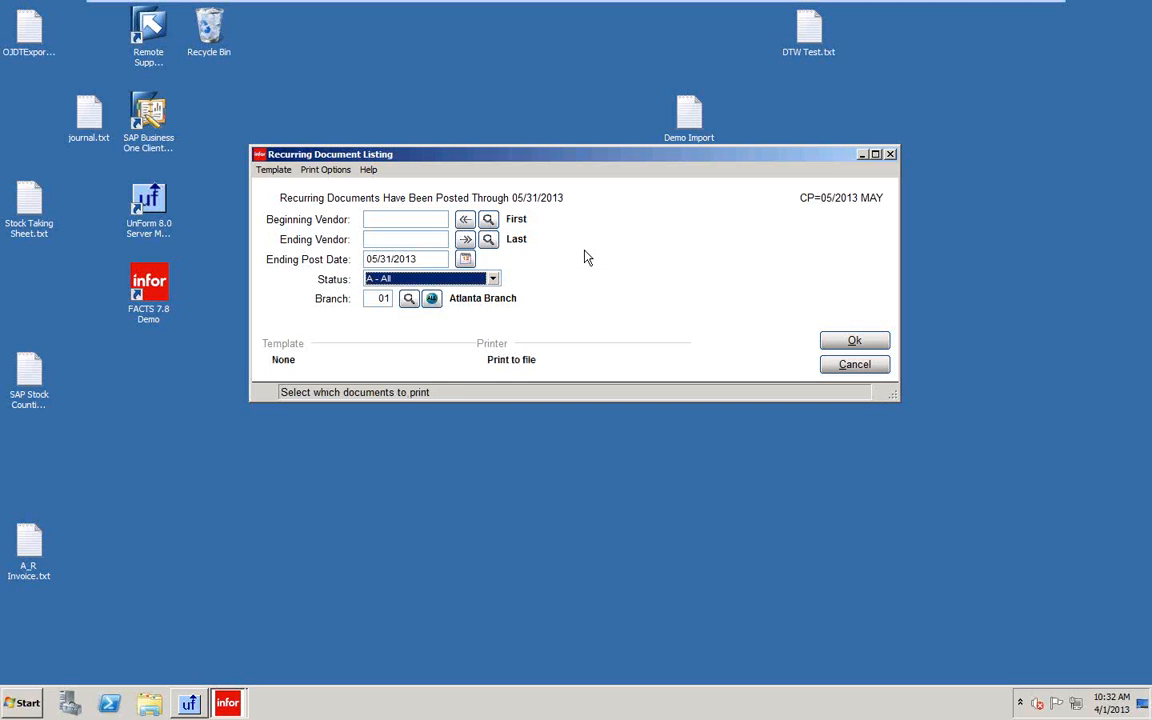
left_click(854, 342)
left_click(770, 313)
Retry the listing, dismiss the repeated invalid-data warning, and cancel without running it.
left_click(430, 300)
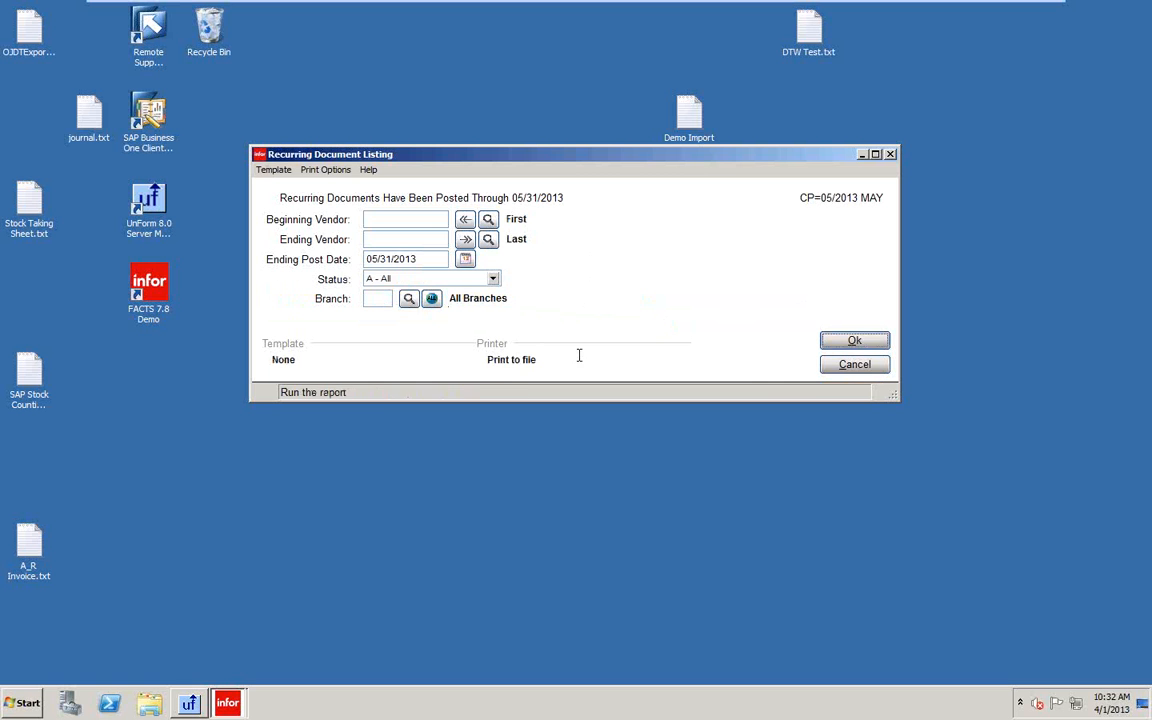
left_click(854, 342)
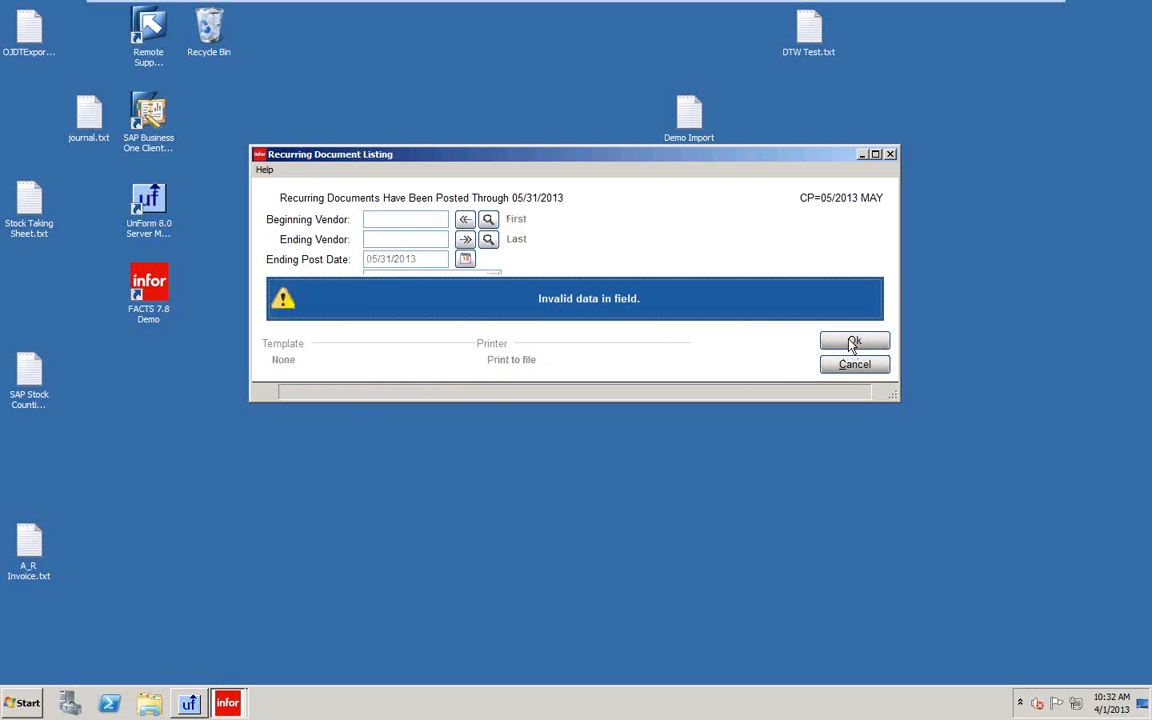
left_click(645, 305)
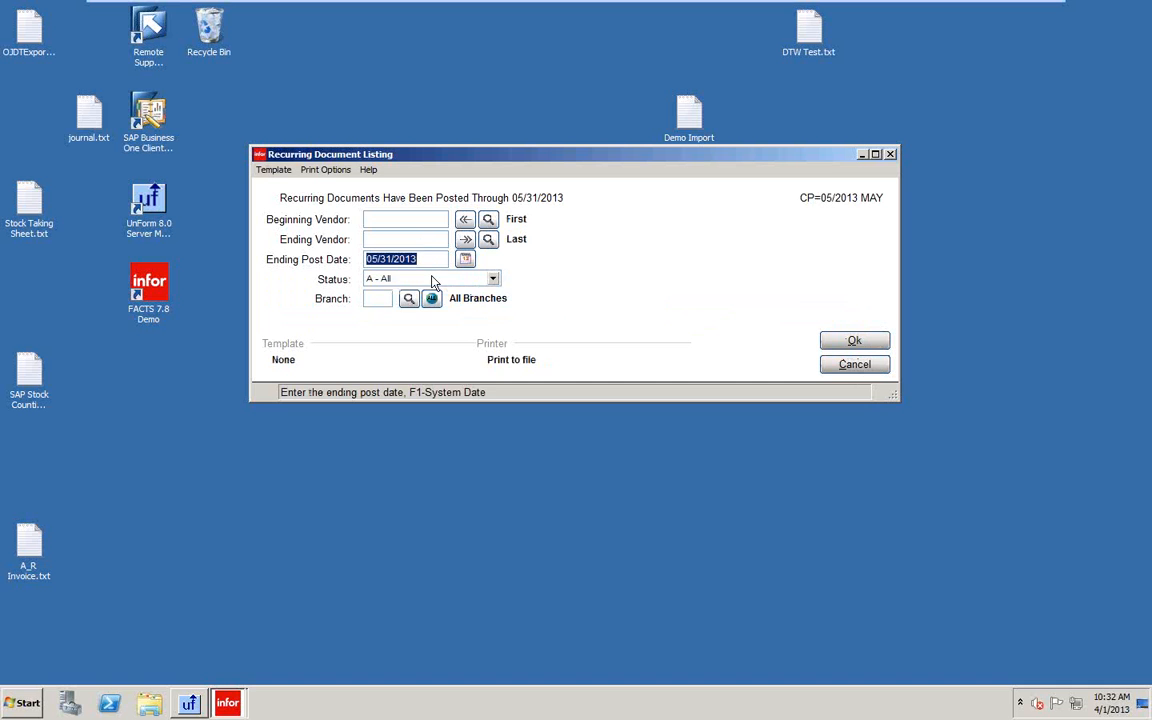
left_click(845, 366)
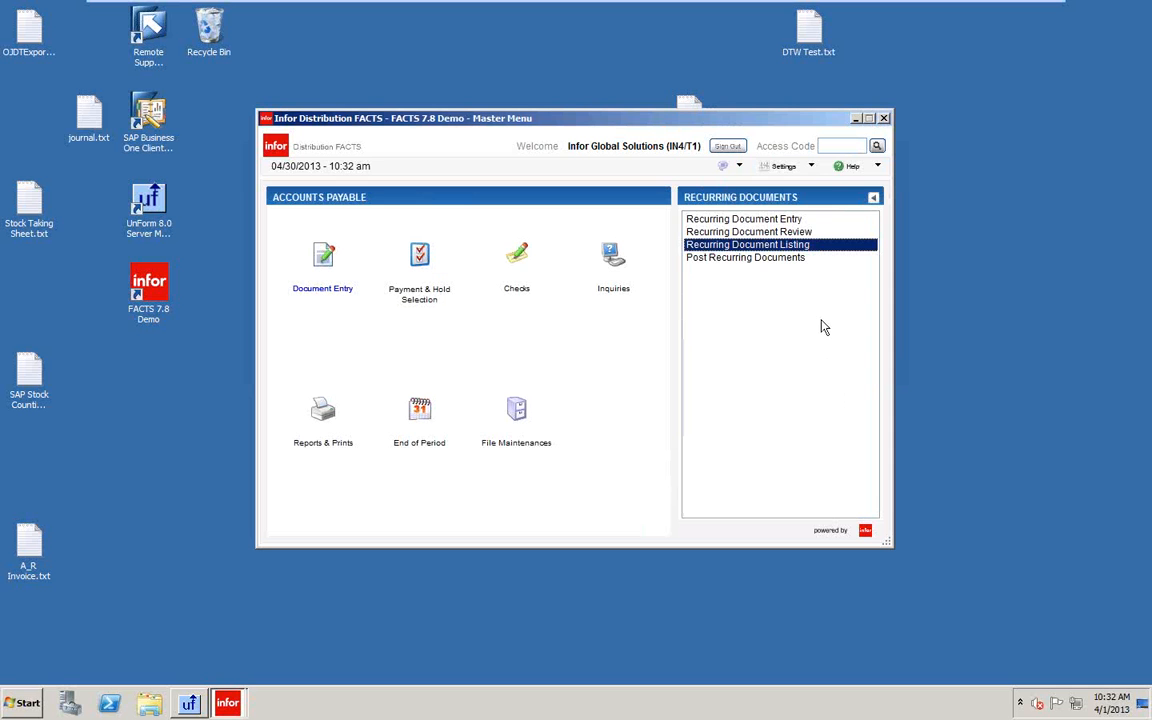
Change the Nonstatic Control F/M Recurring Post Date to 04/30/2013 and save the record.
left_click(516, 410)
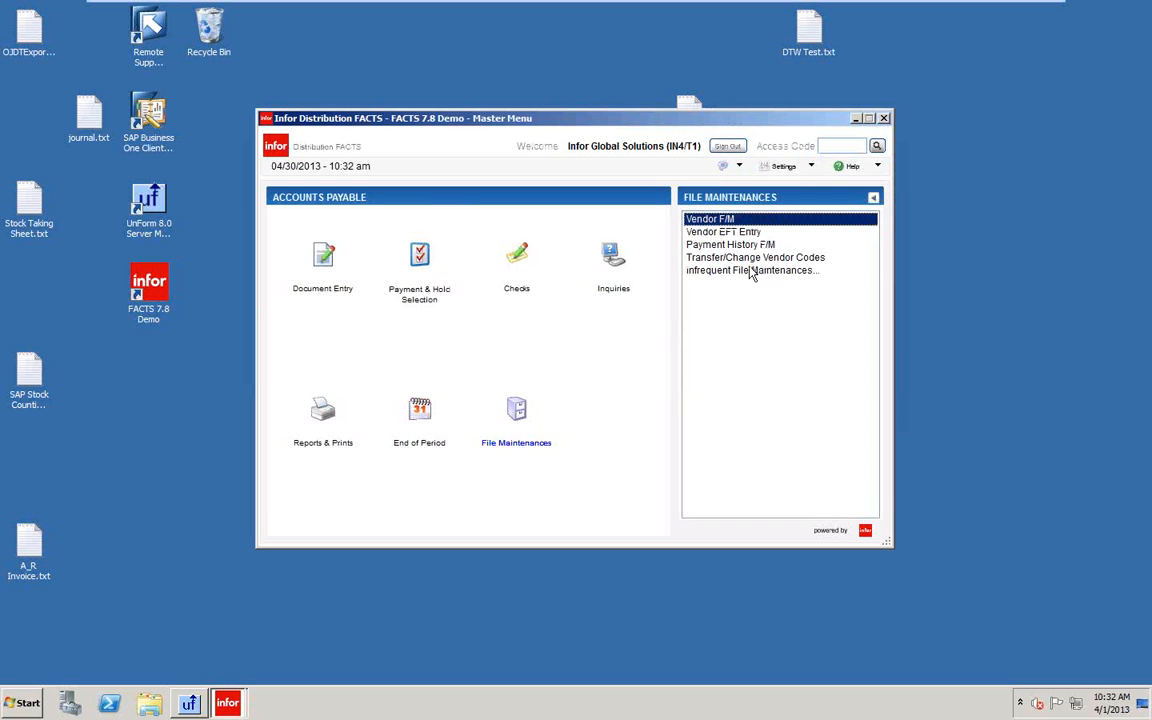
left_click(748, 271)
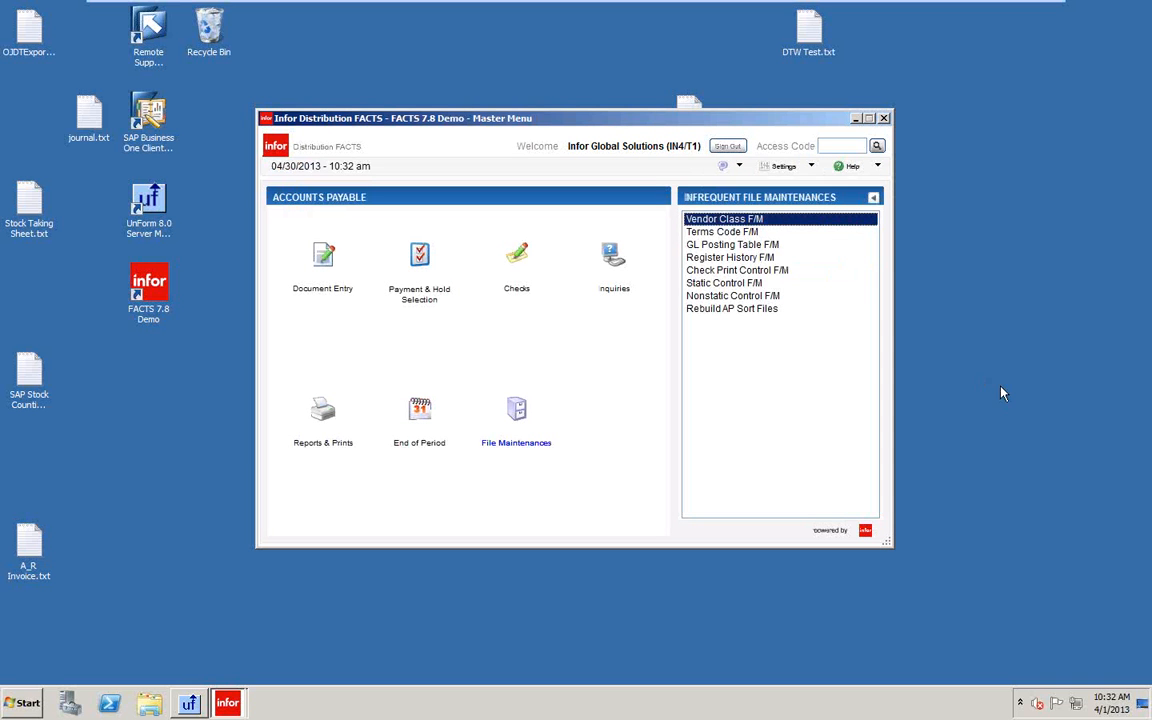
left_click(690, 297)
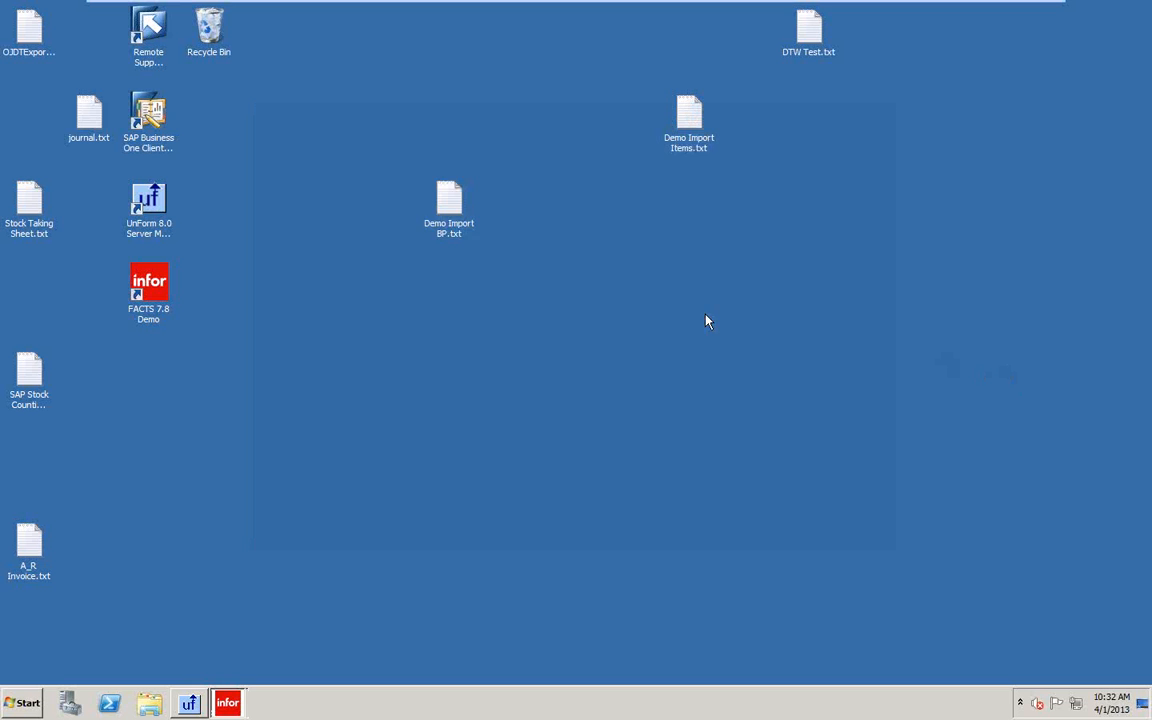
left_click(656, 360)
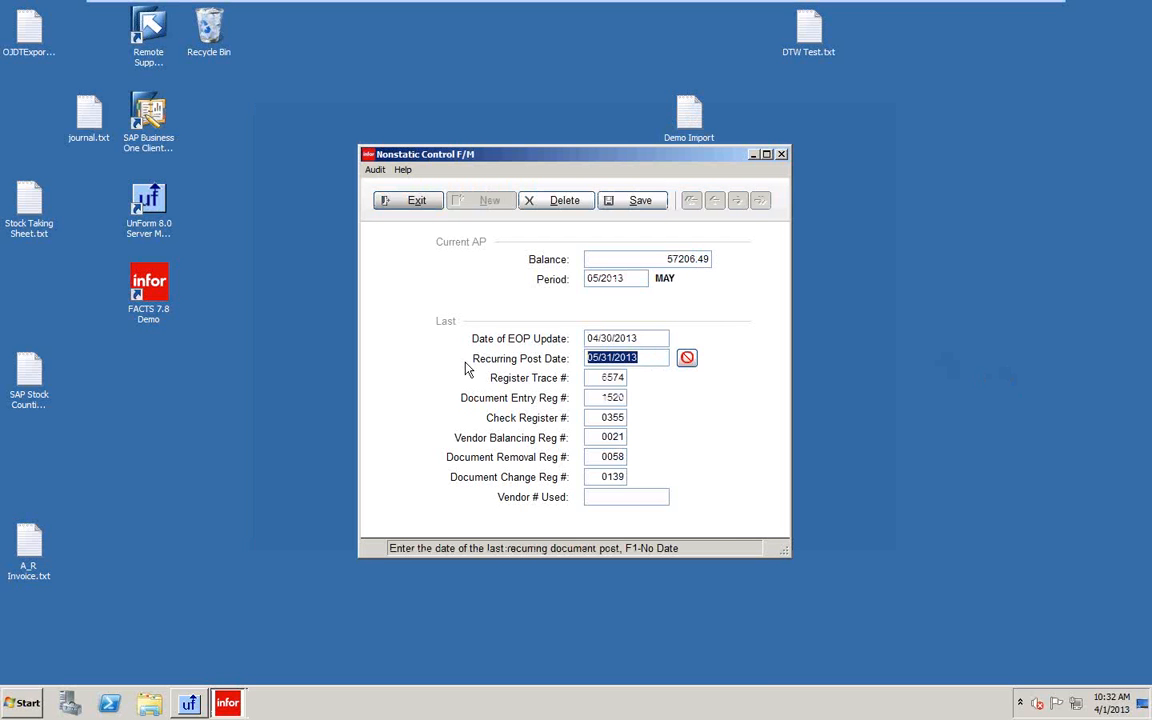
type("0430")
key("Return")
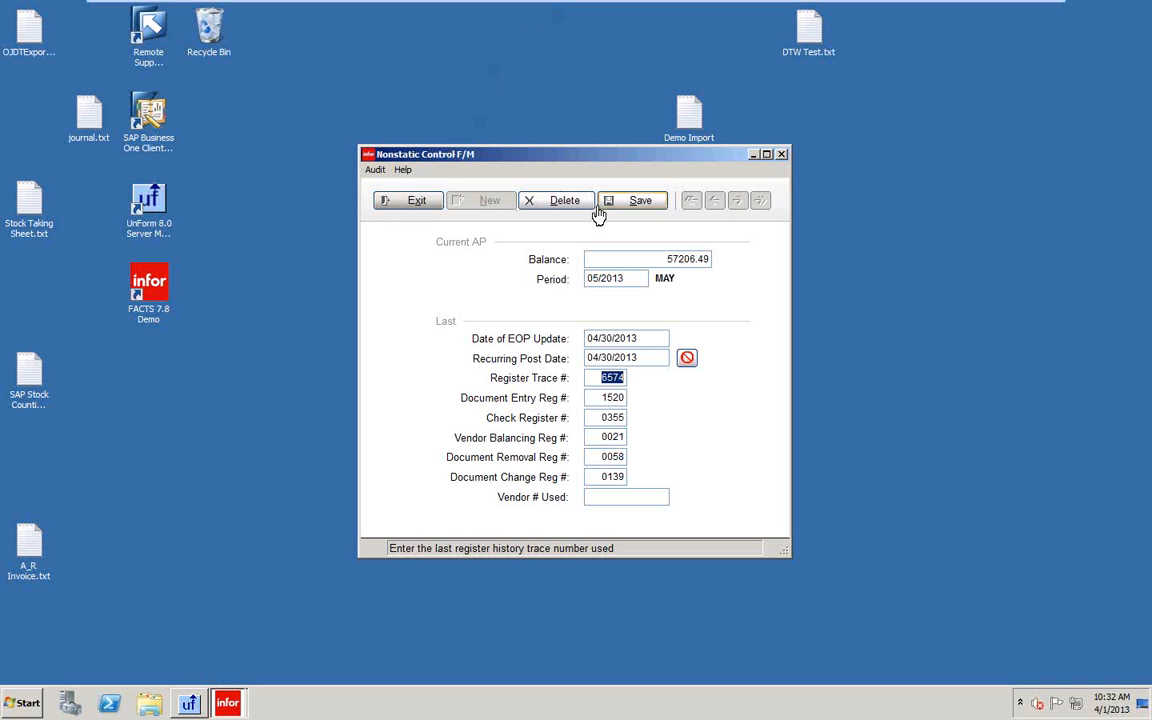
left_click(638, 203)
left_click(409, 202)
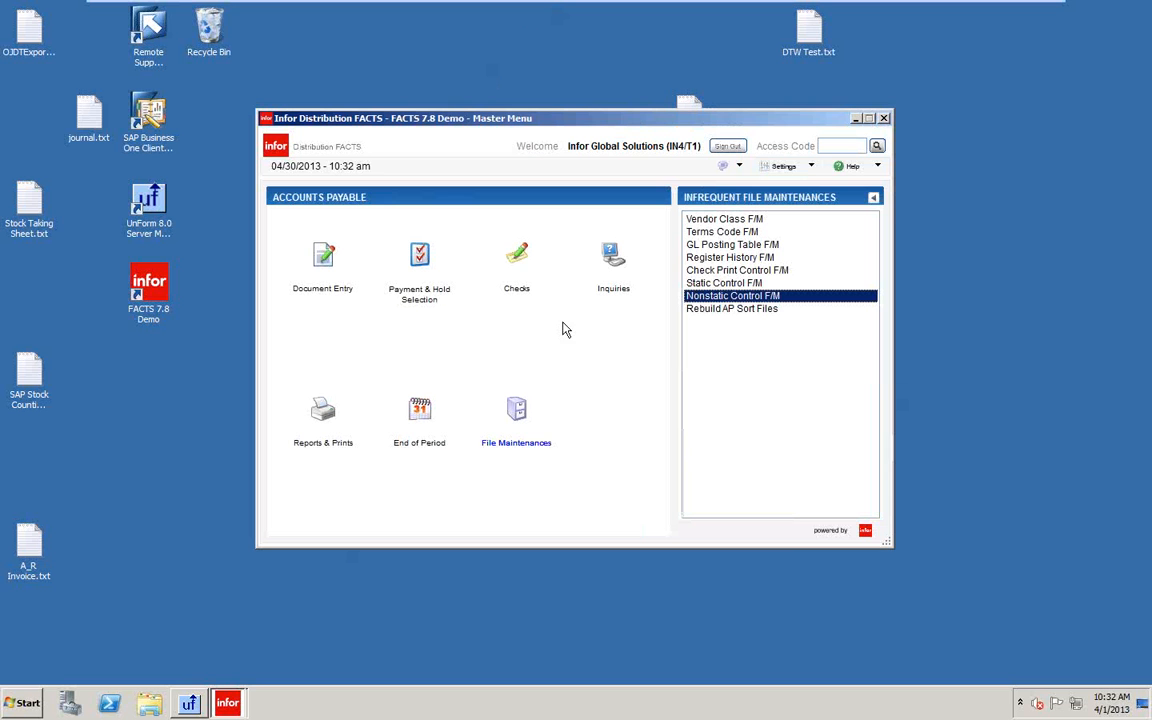
Run the Recurring Document Listing with an ending post date of 05/31/2013 to file.
left_click(336, 276)
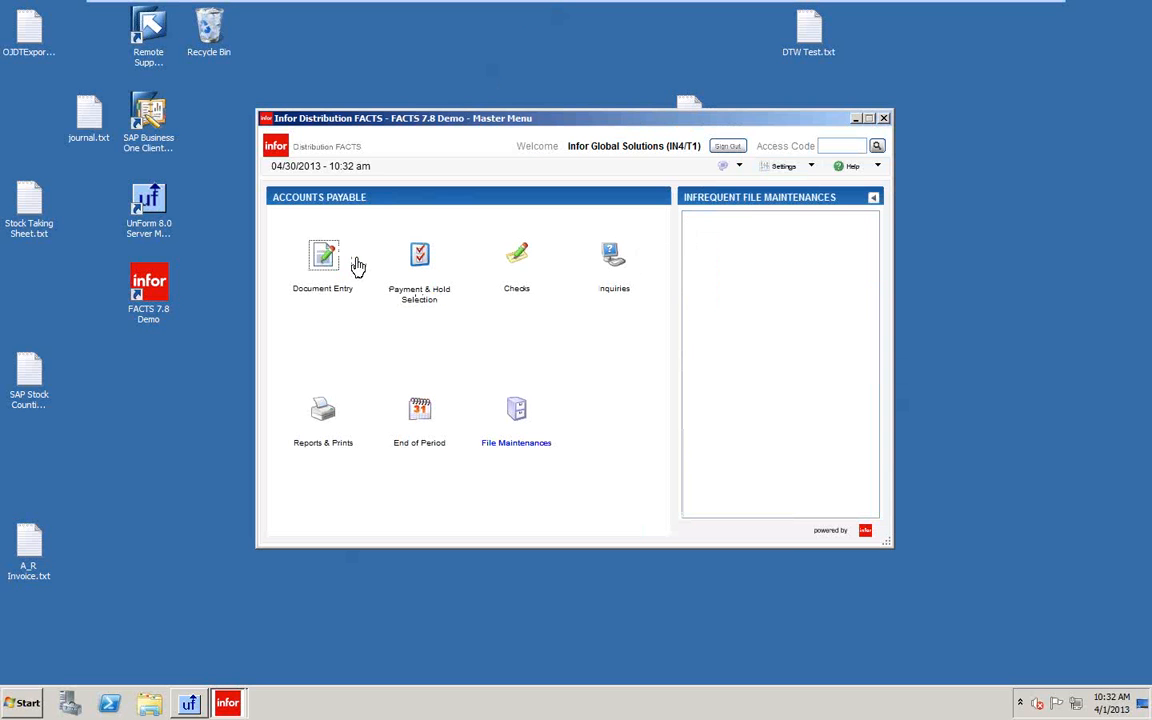
left_click(713, 247)
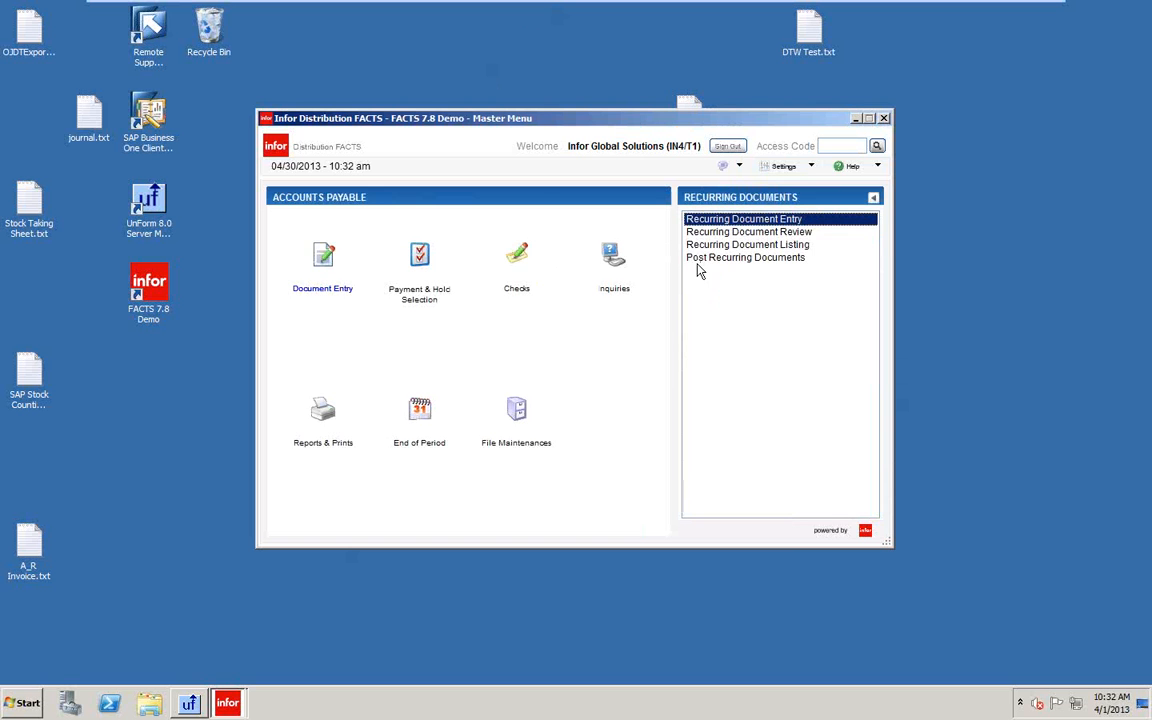
left_click(718, 247)
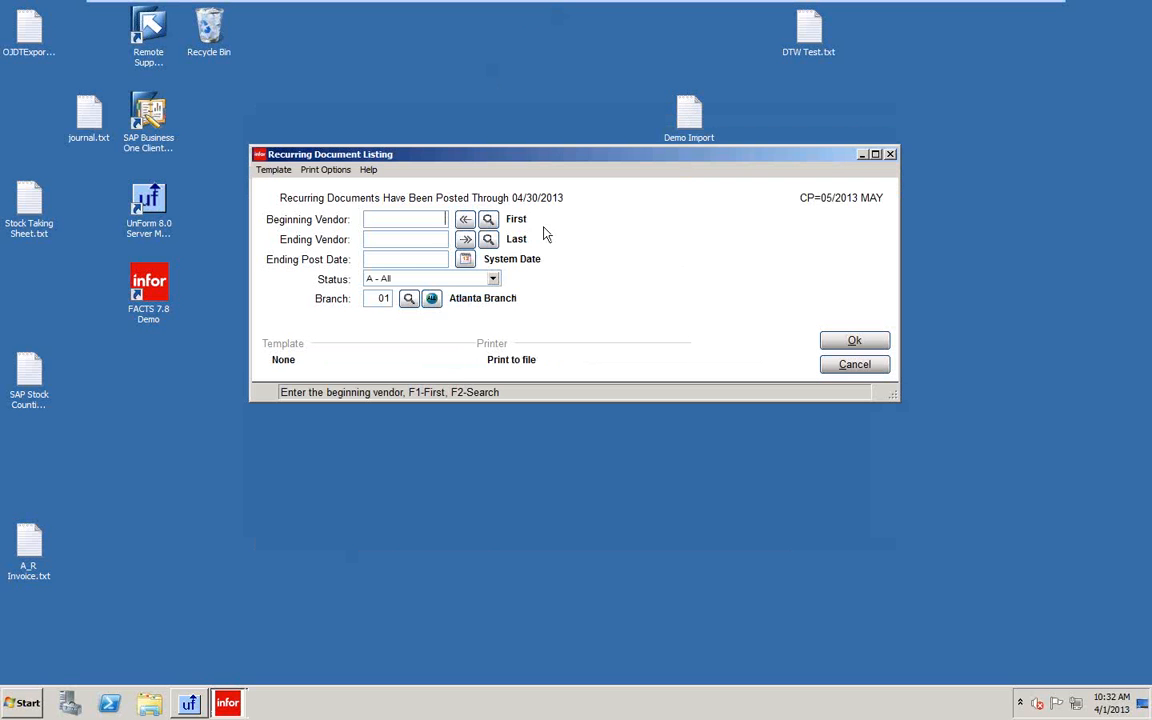
left_click(420, 260)
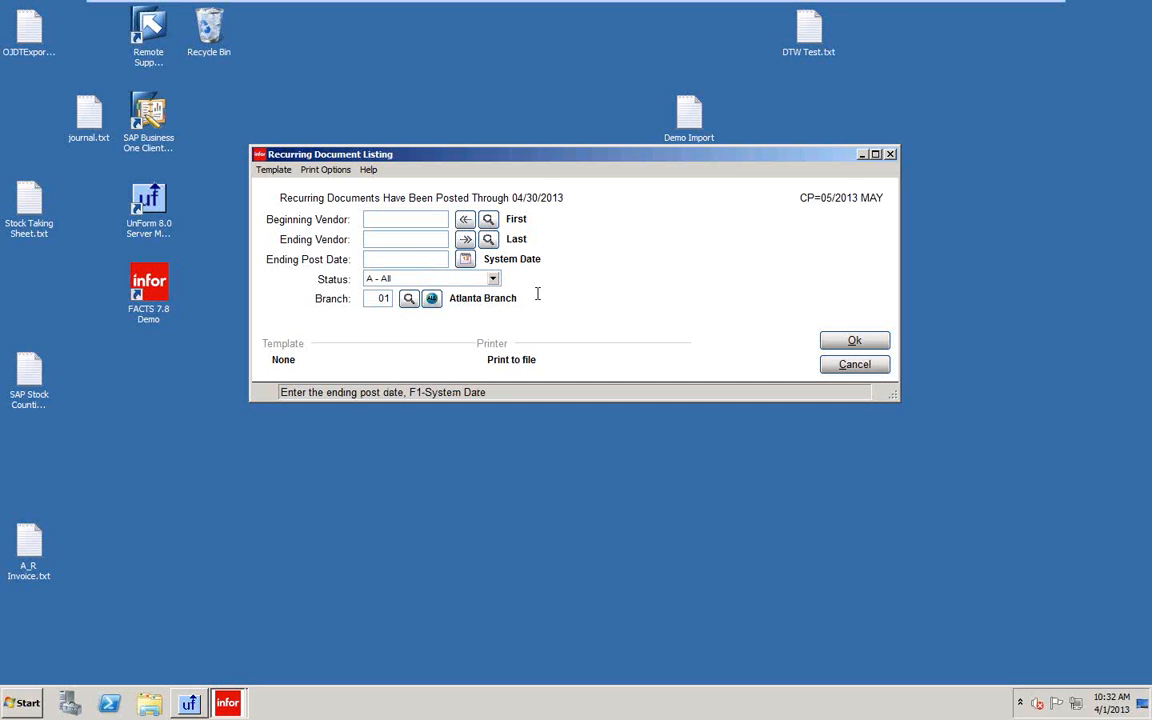
type("053113")
key("Tab")
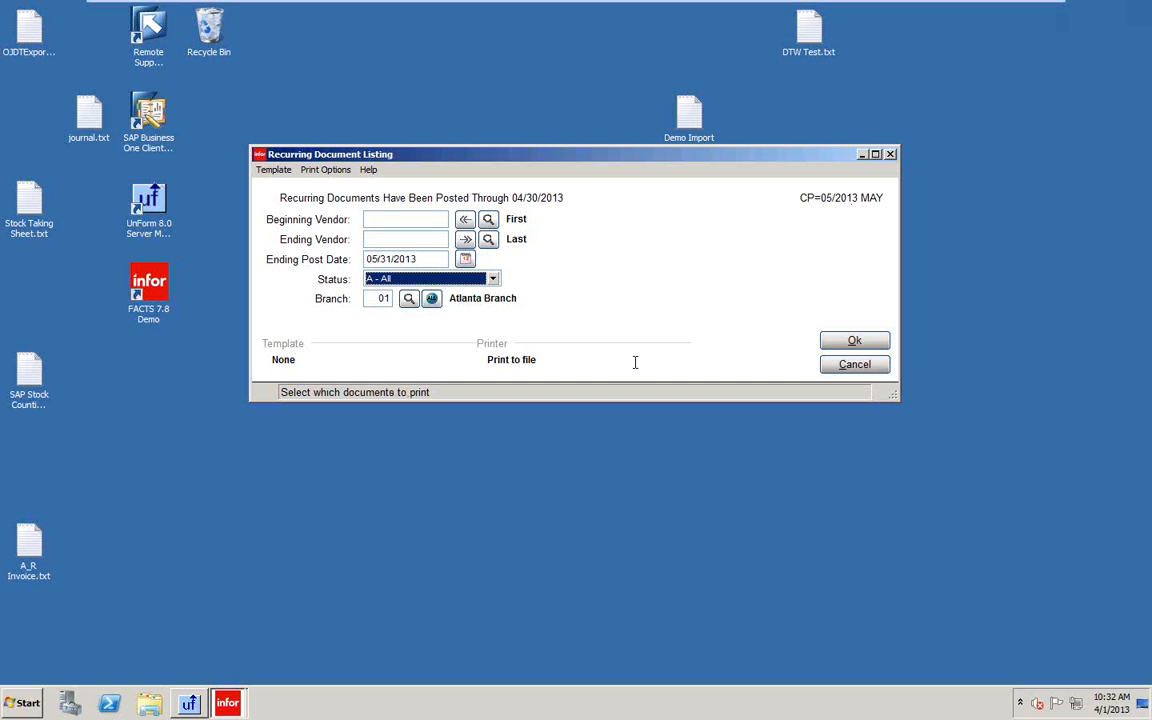
left_click(855, 342)
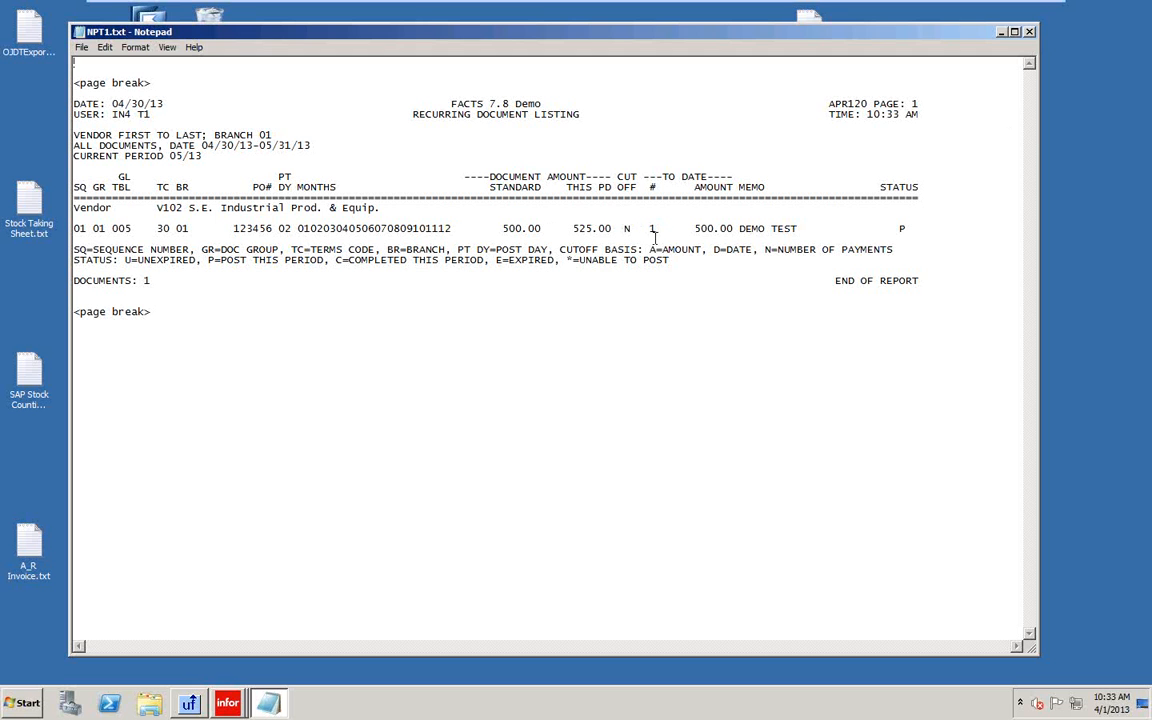
Close the NPT1.txt recurring document listing in Notepad after reviewing it.
left_click(1033, 35)
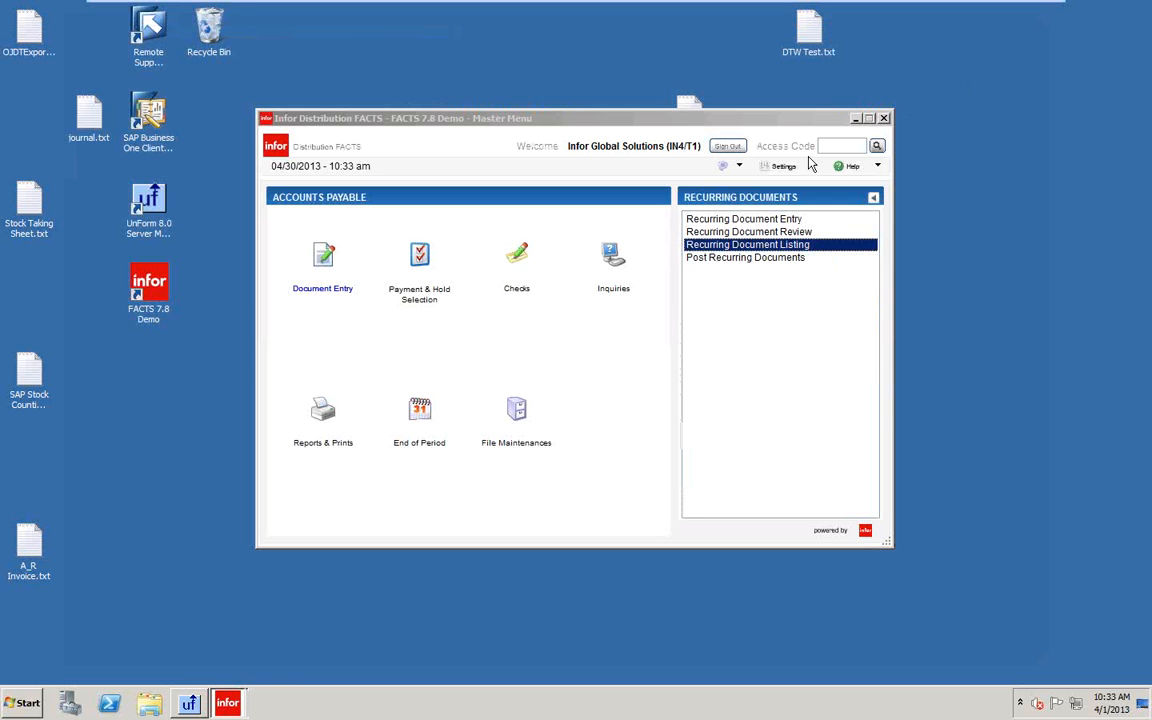
Post recurring documents through 05/31/2013 and confirm updating the records.
left_click(716, 258)
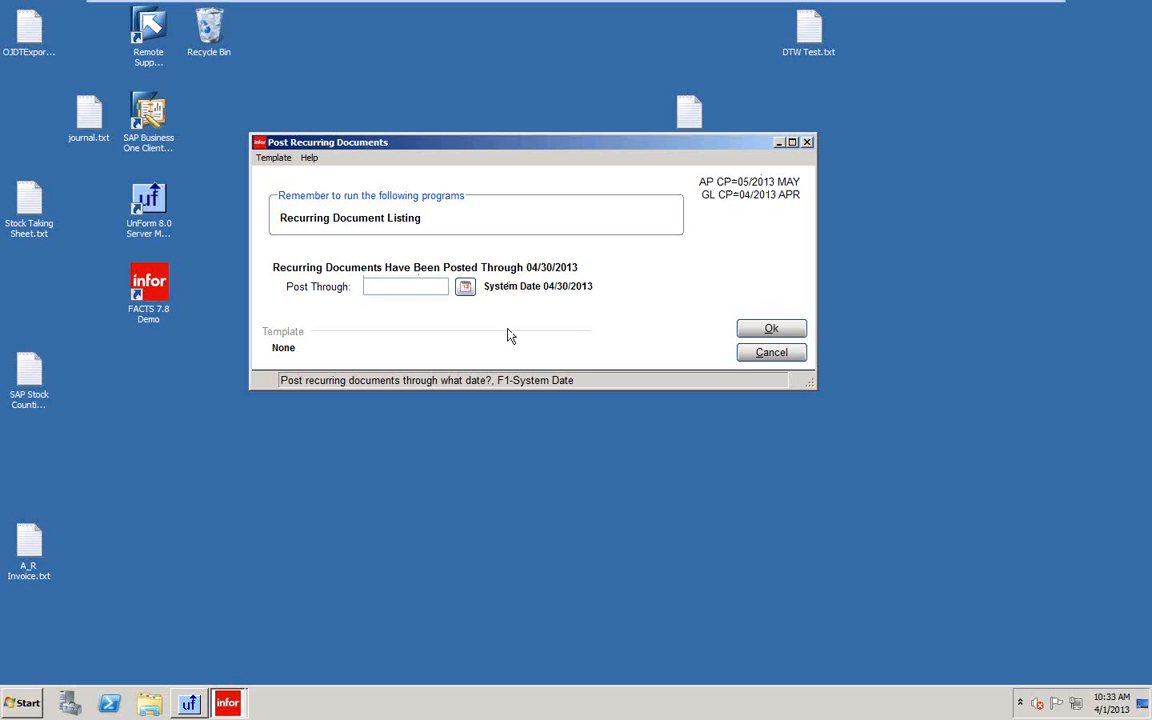
type("053113")
key("Return")
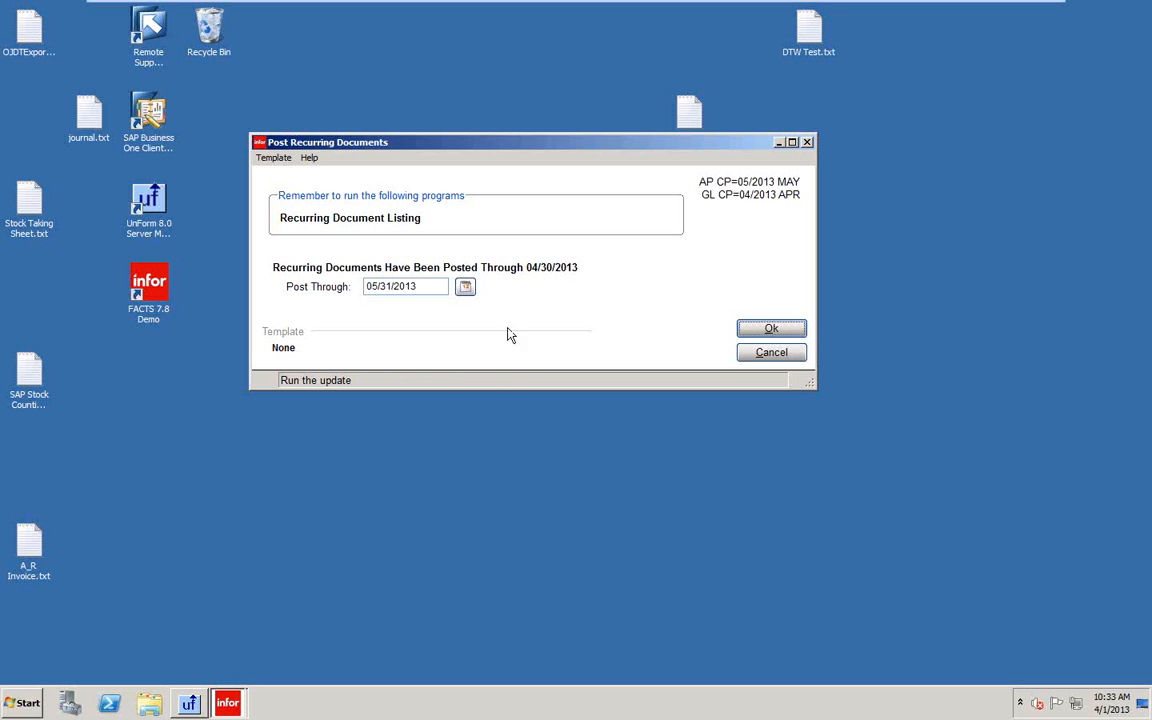
left_click(771, 330)
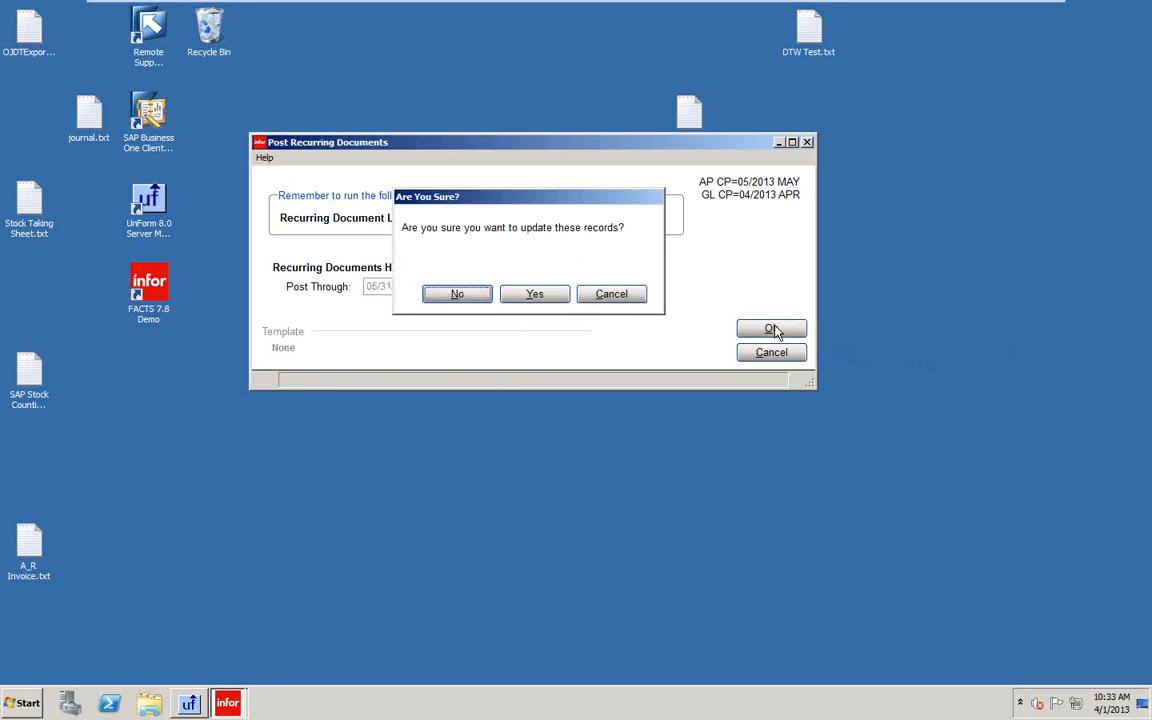
left_click(534, 295)
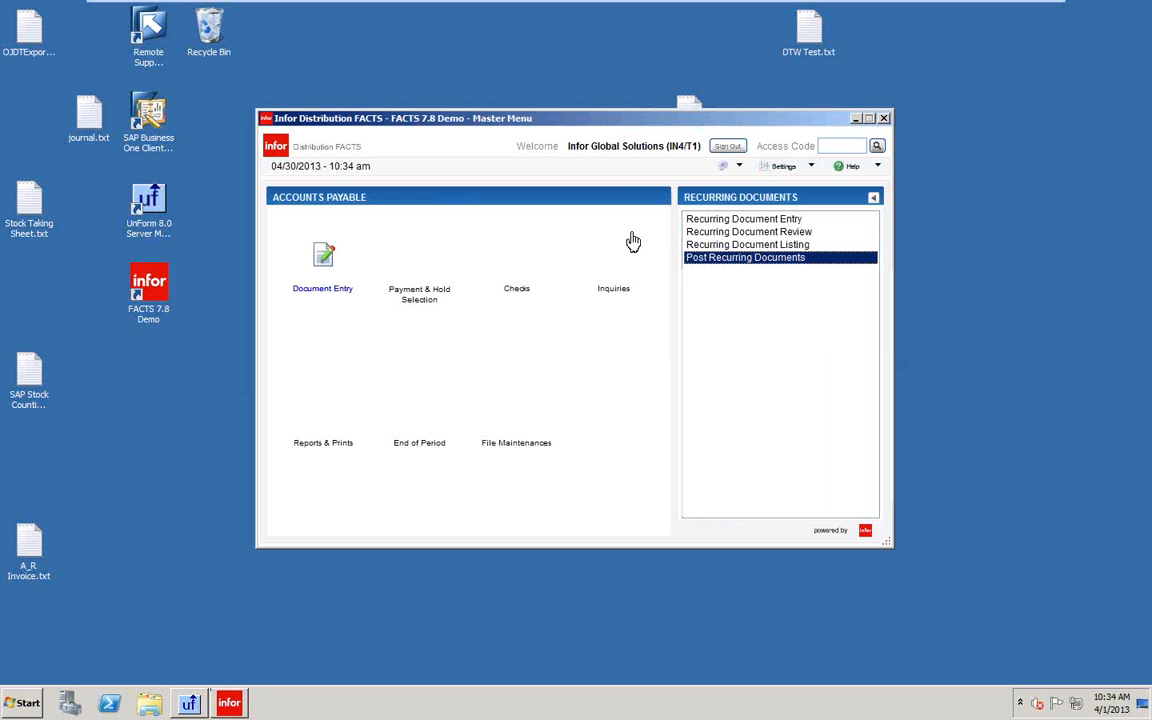
Open Document Adjustment Entry, try the document search and number lookup, then close it unchanged.
left_click(318, 255)
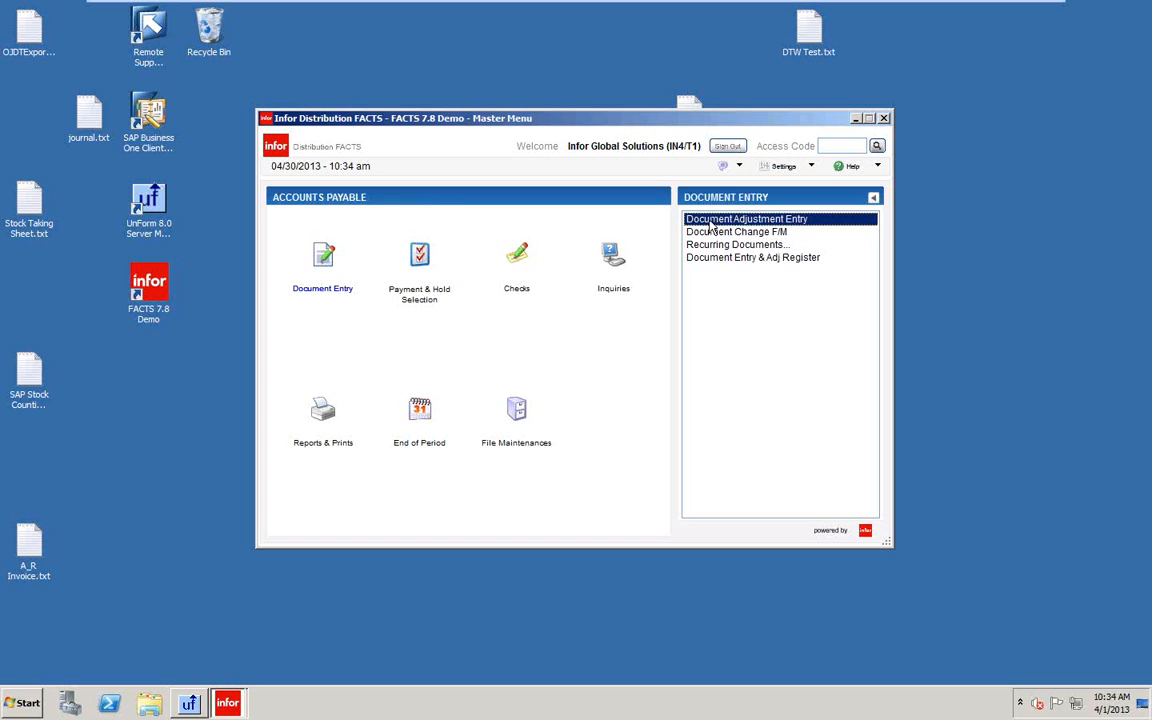
double_click(710, 219)
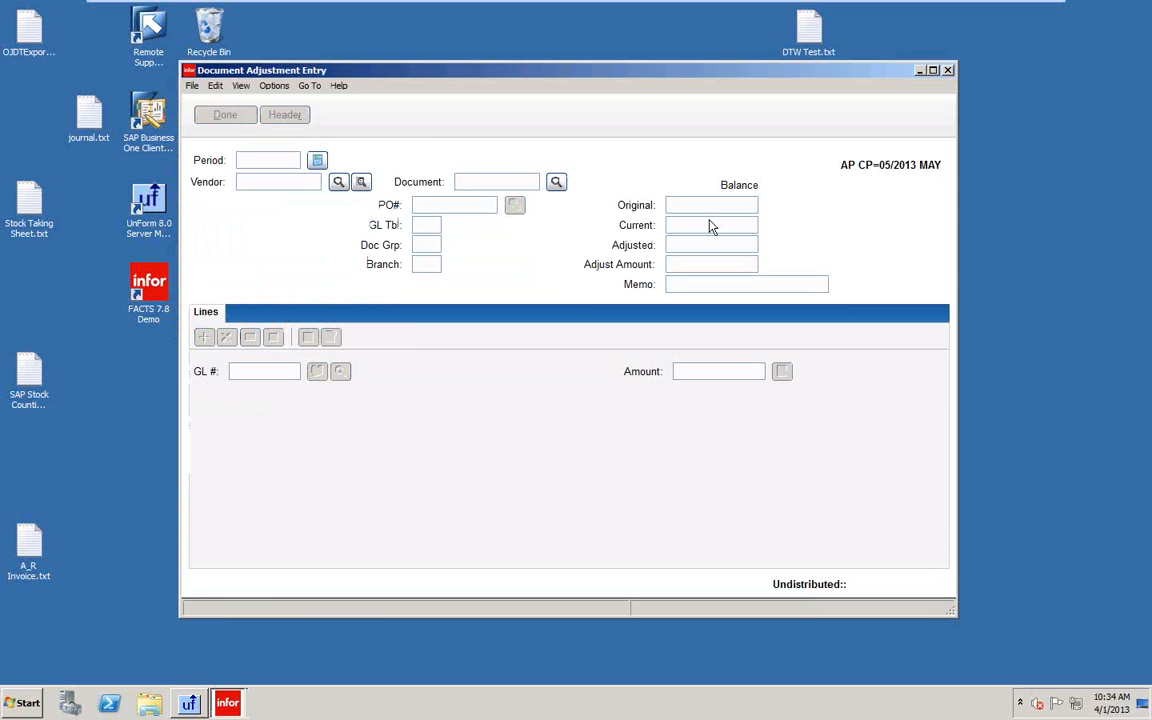
left_click(362, 183)
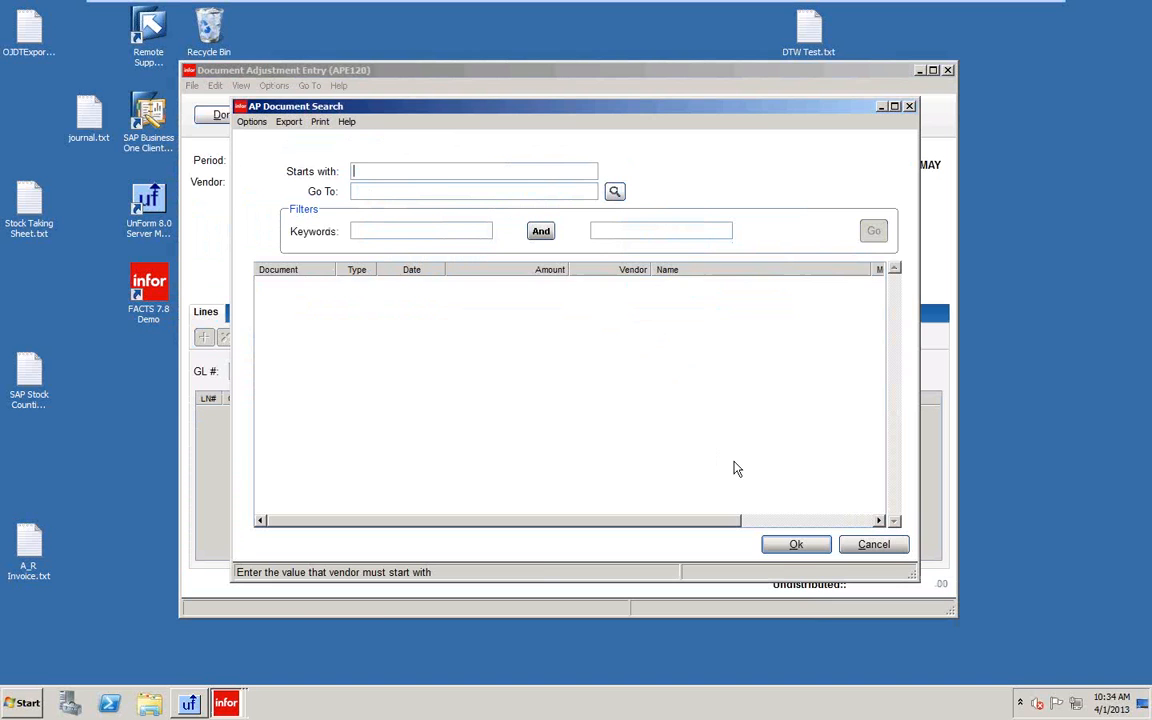
left_click(798, 546)
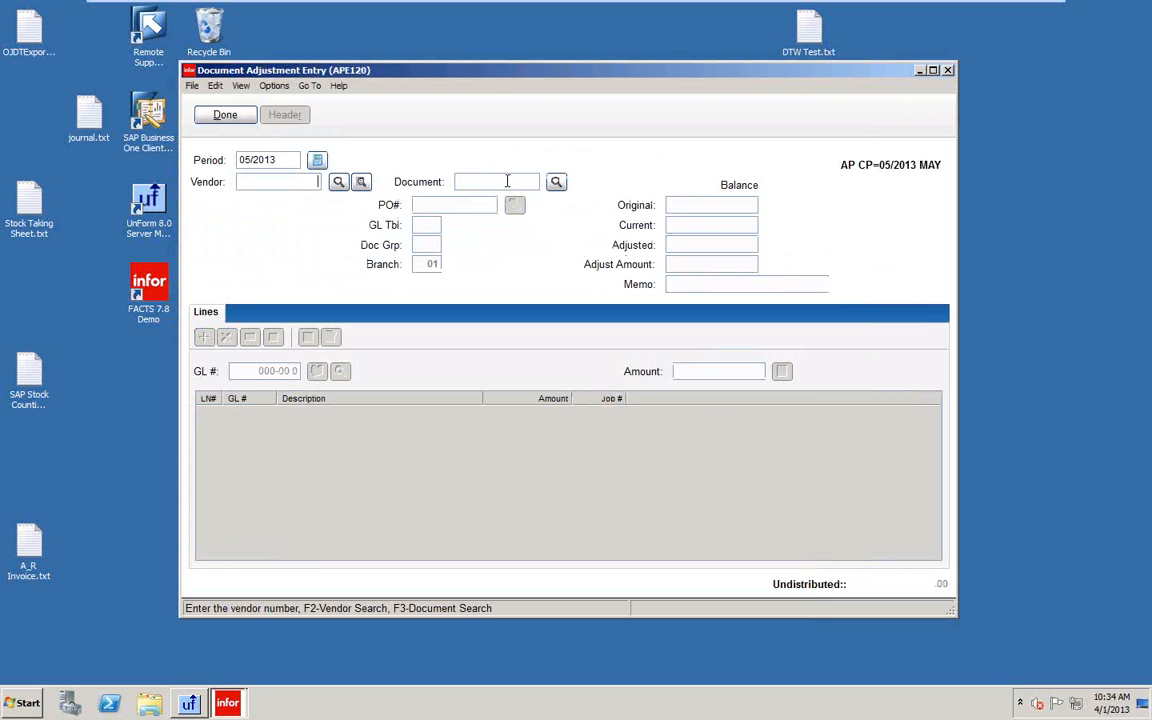
left_click(515, 181)
left_click(555, 184)
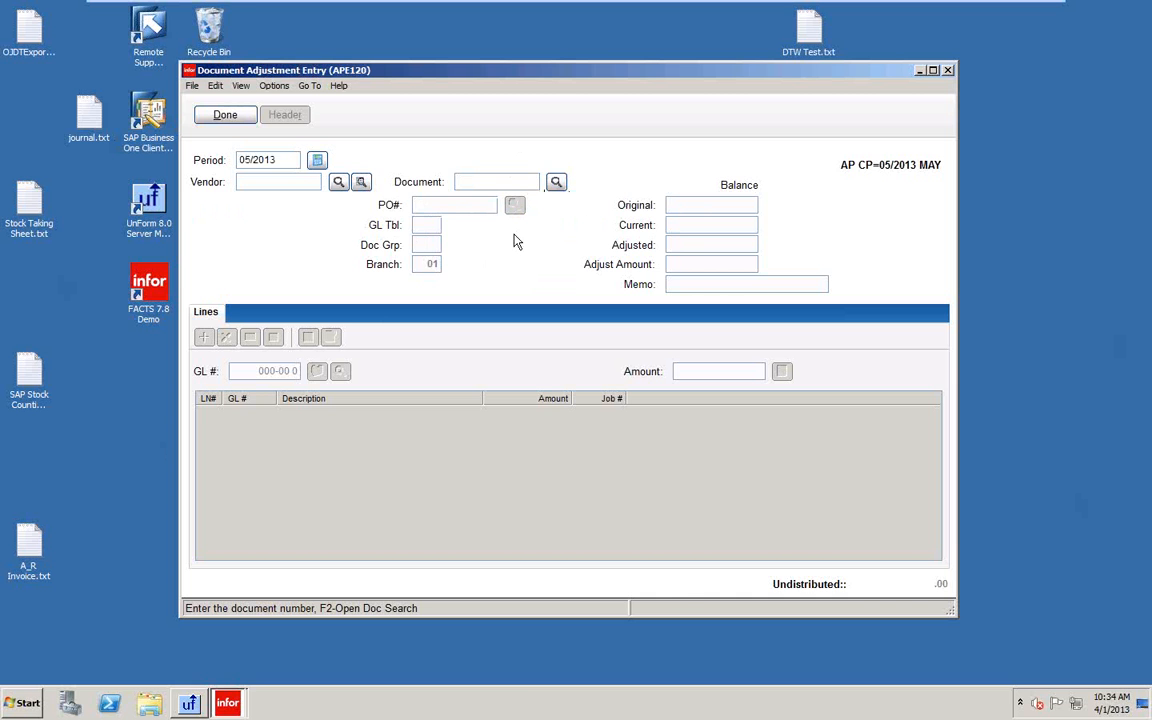
left_click(225, 115)
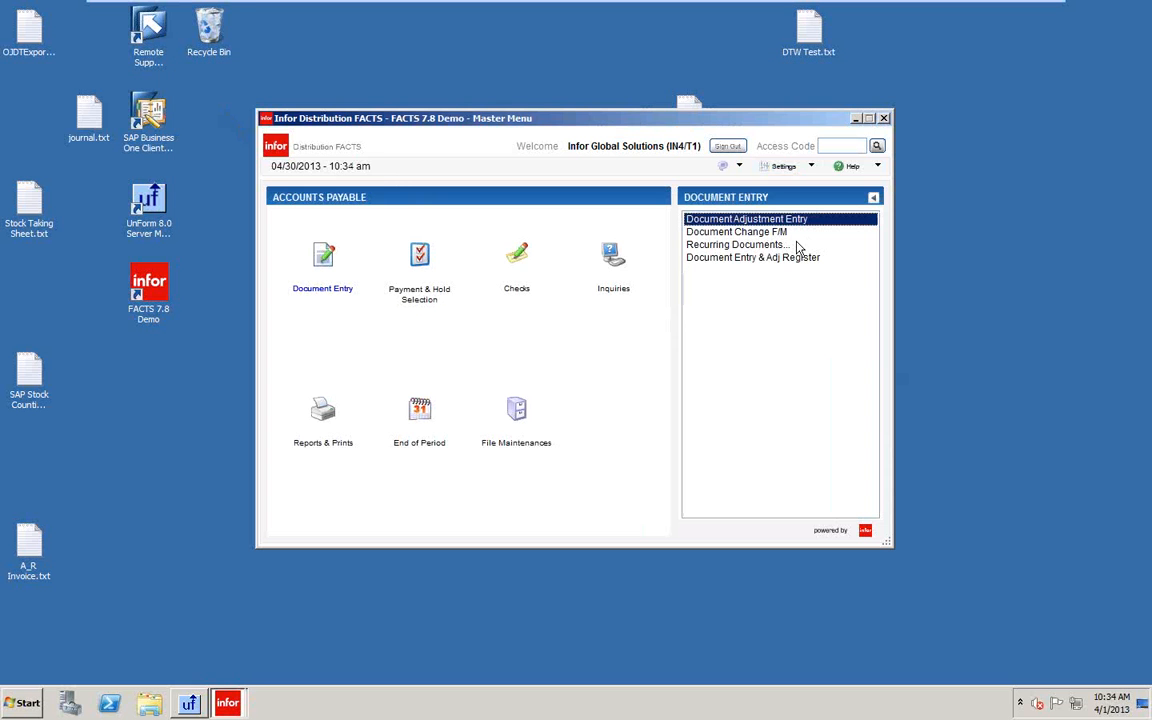
Run the Document Entry & Adj Register for all branches to file.
left_click(735, 260)
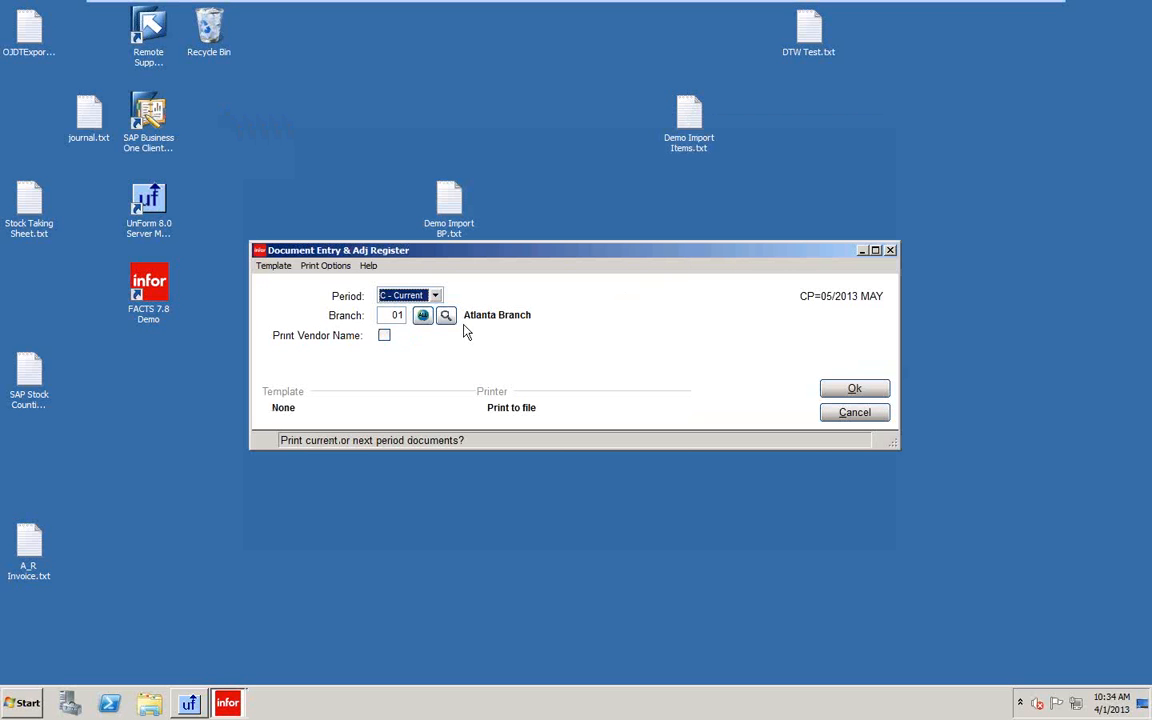
left_click(423, 317)
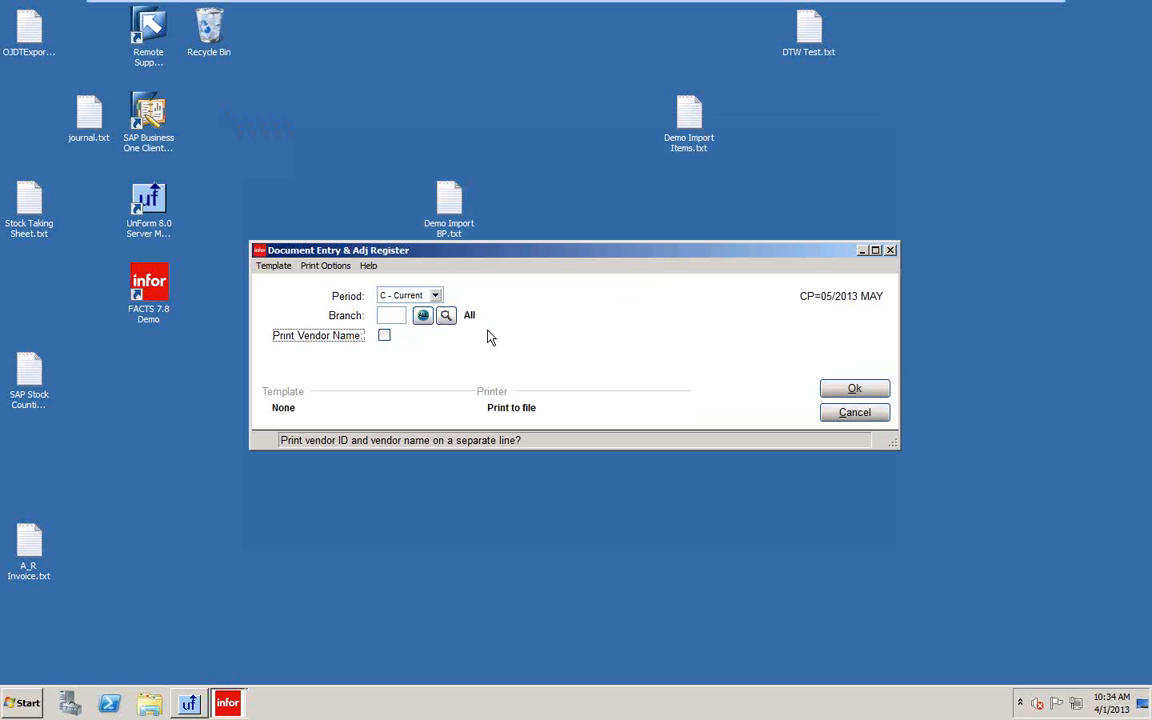
left_click(856, 391)
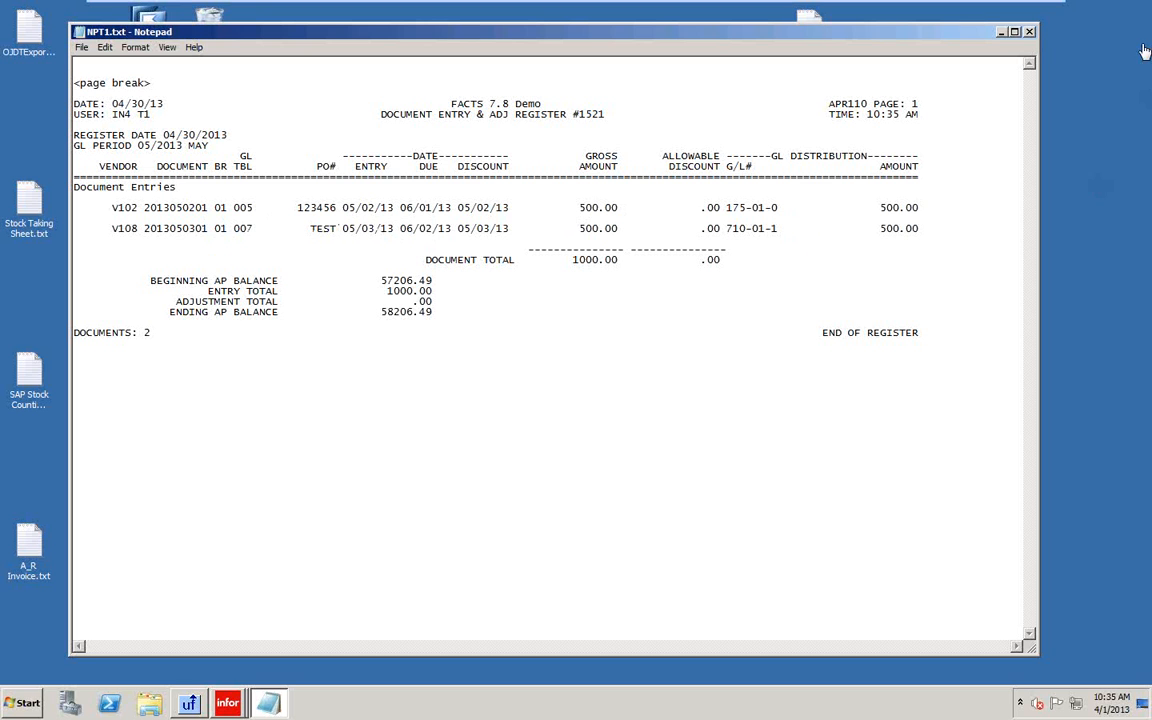
Print the register's GL distribution, then finish with NO - Do not update.
left_click(1029, 32)
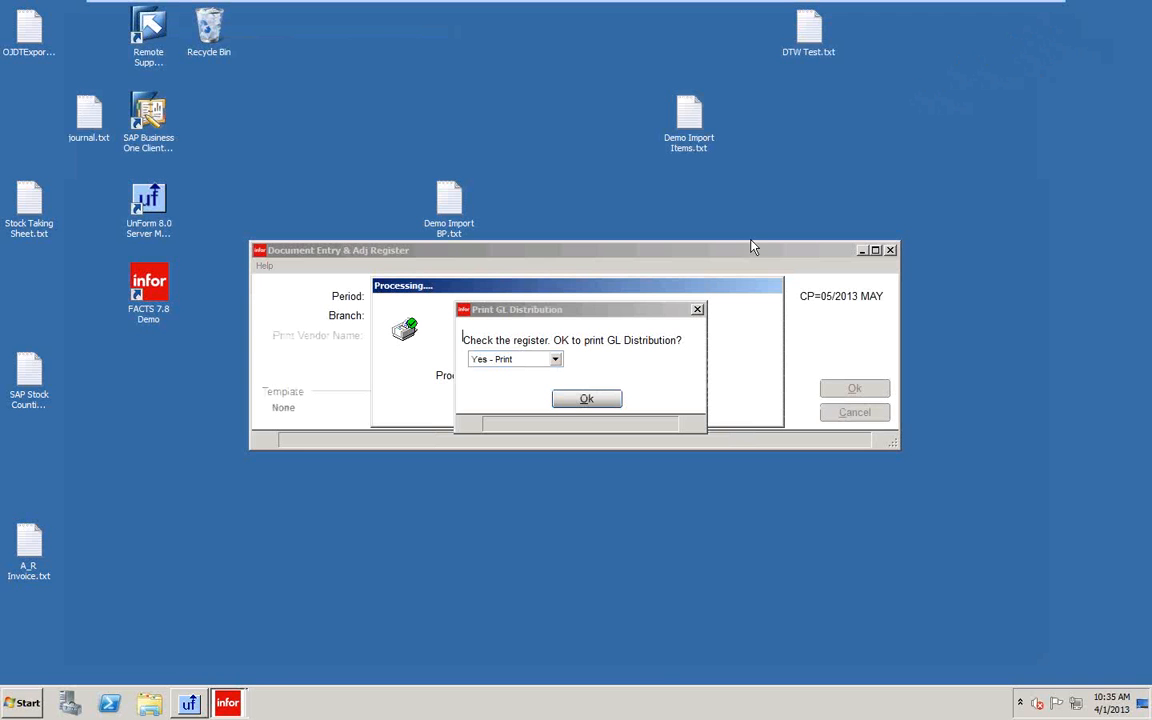
left_click(586, 401)
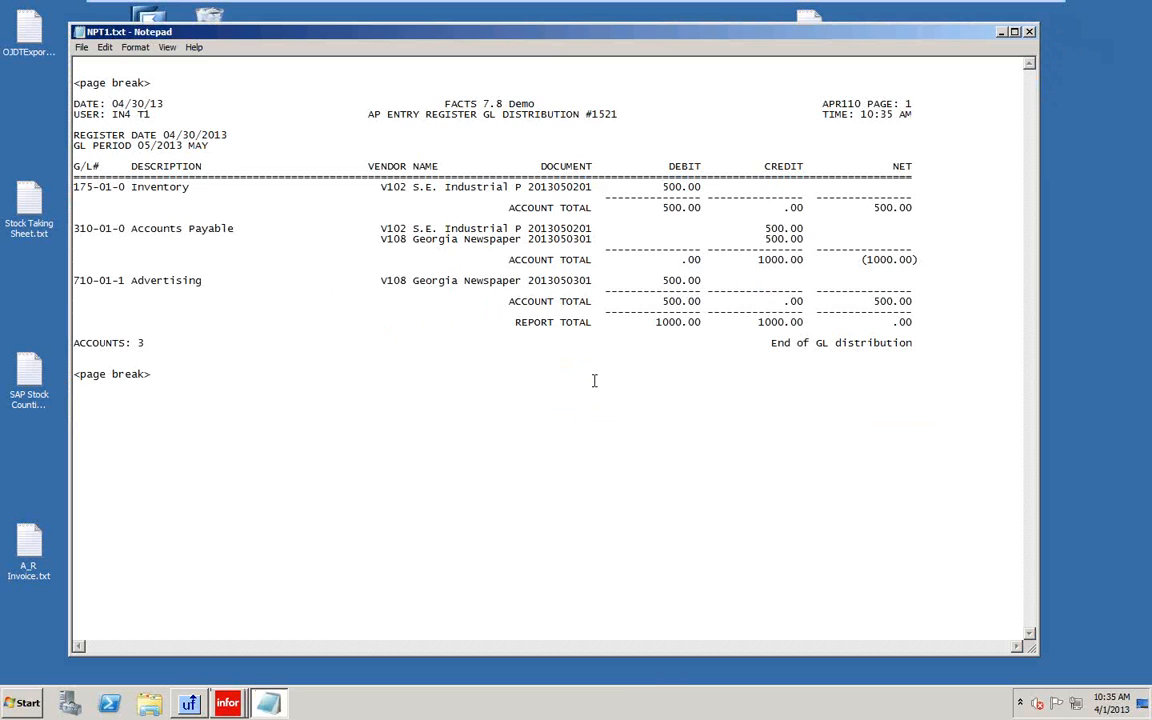
left_click(1029, 32)
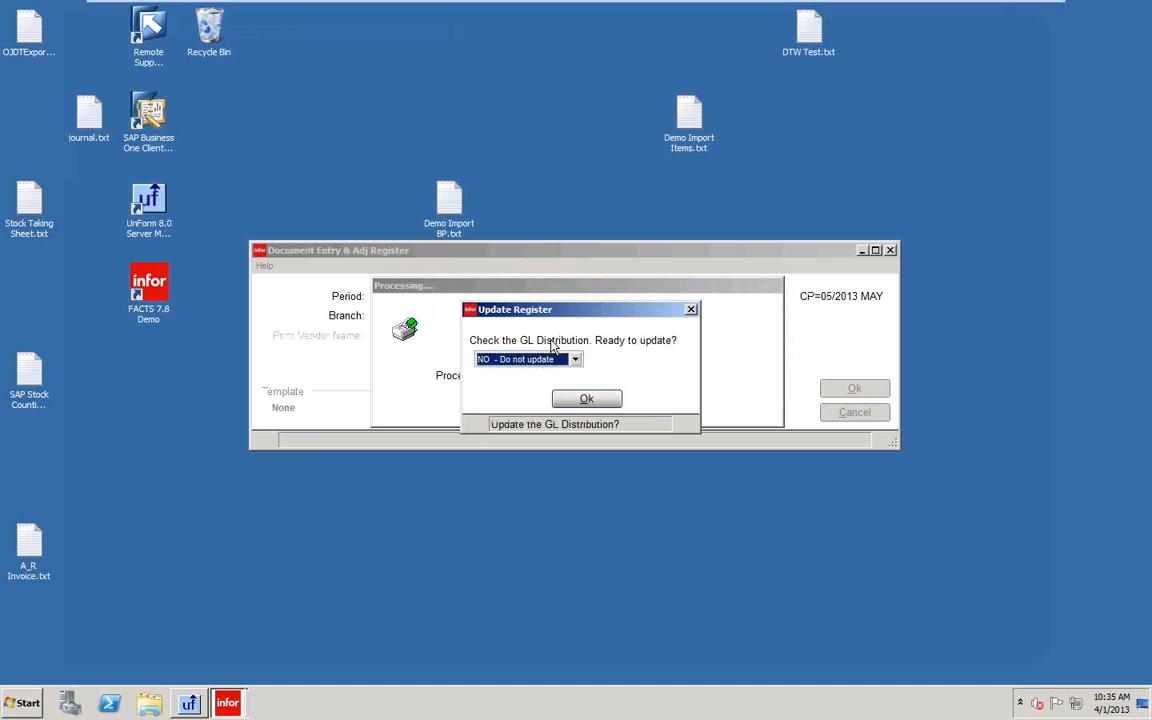
left_click(586, 399)
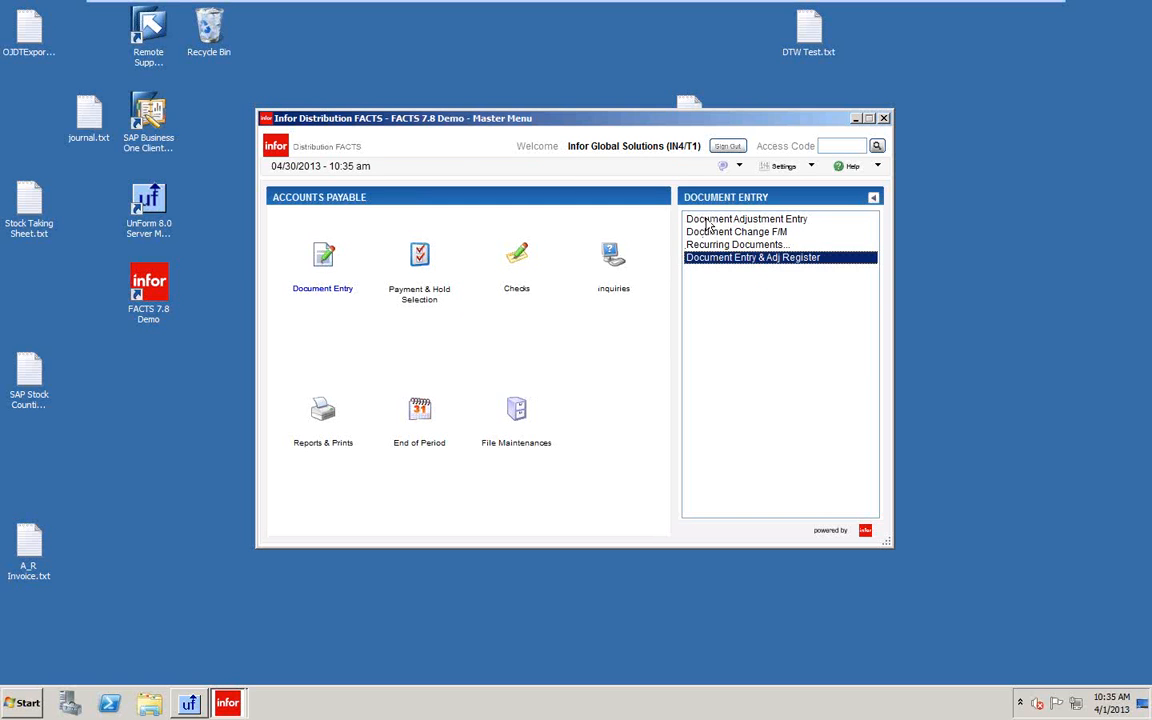
Search Document Adjustment Entry for AP documents (none found), then open the Document Entry & Adj Register.
left_click(712, 219)
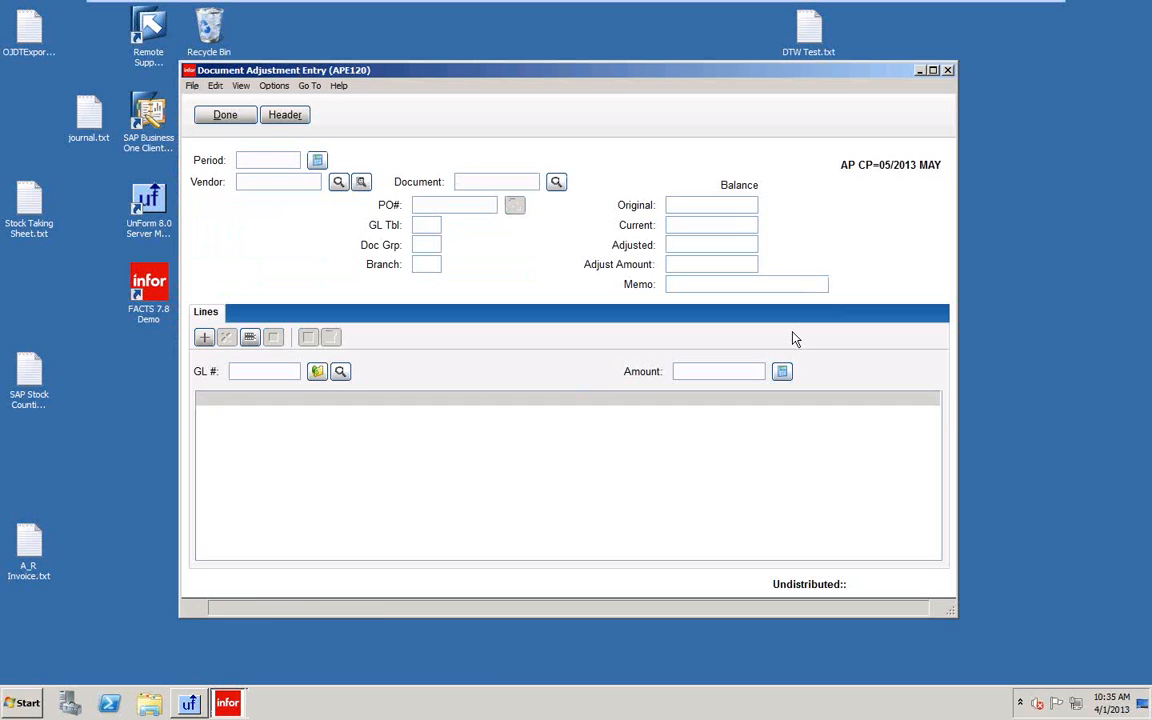
left_click(361, 182)
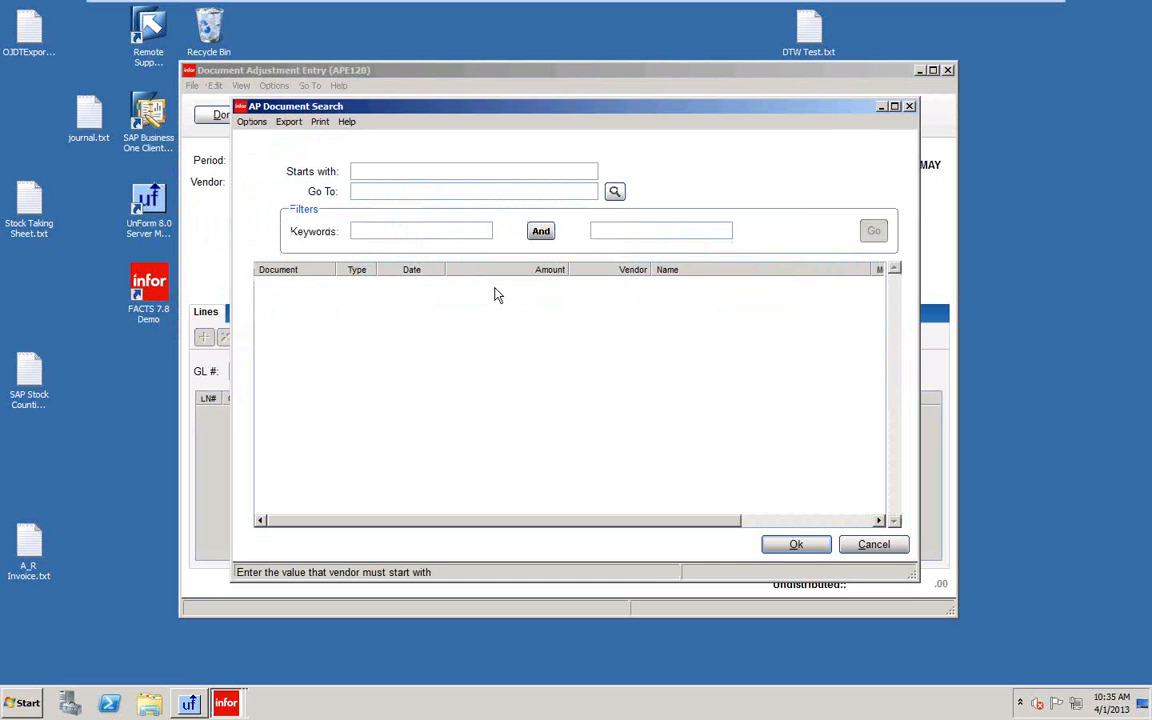
left_click(796, 544)
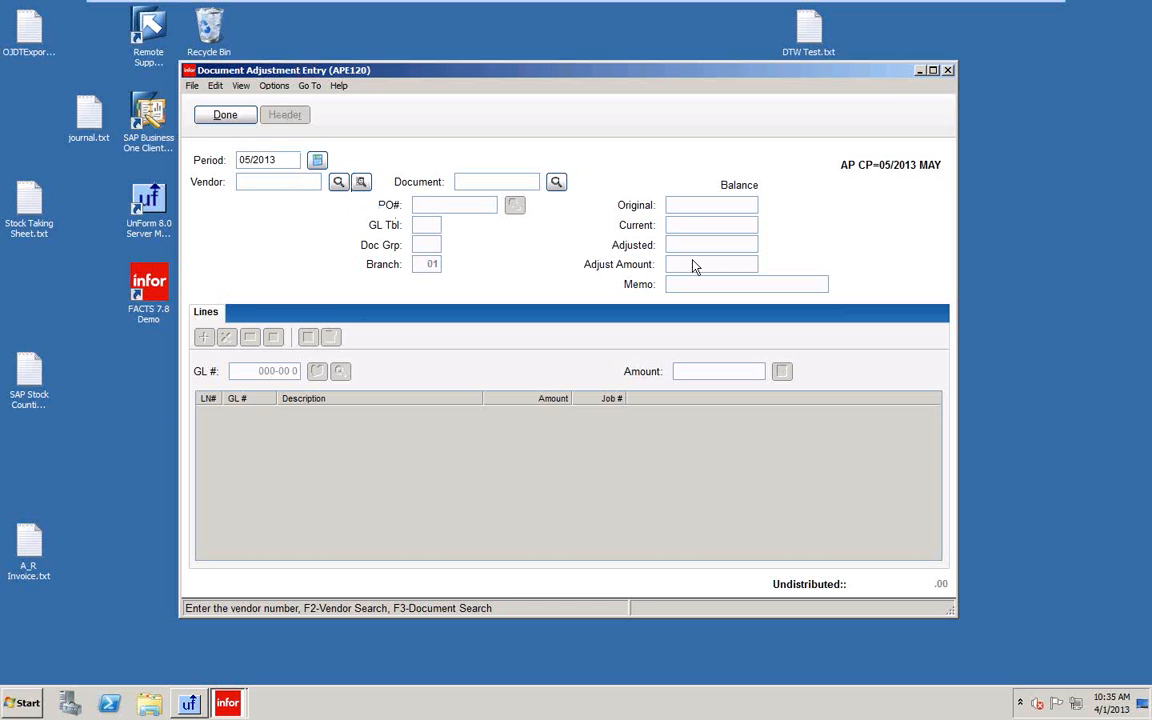
left_click(946, 71)
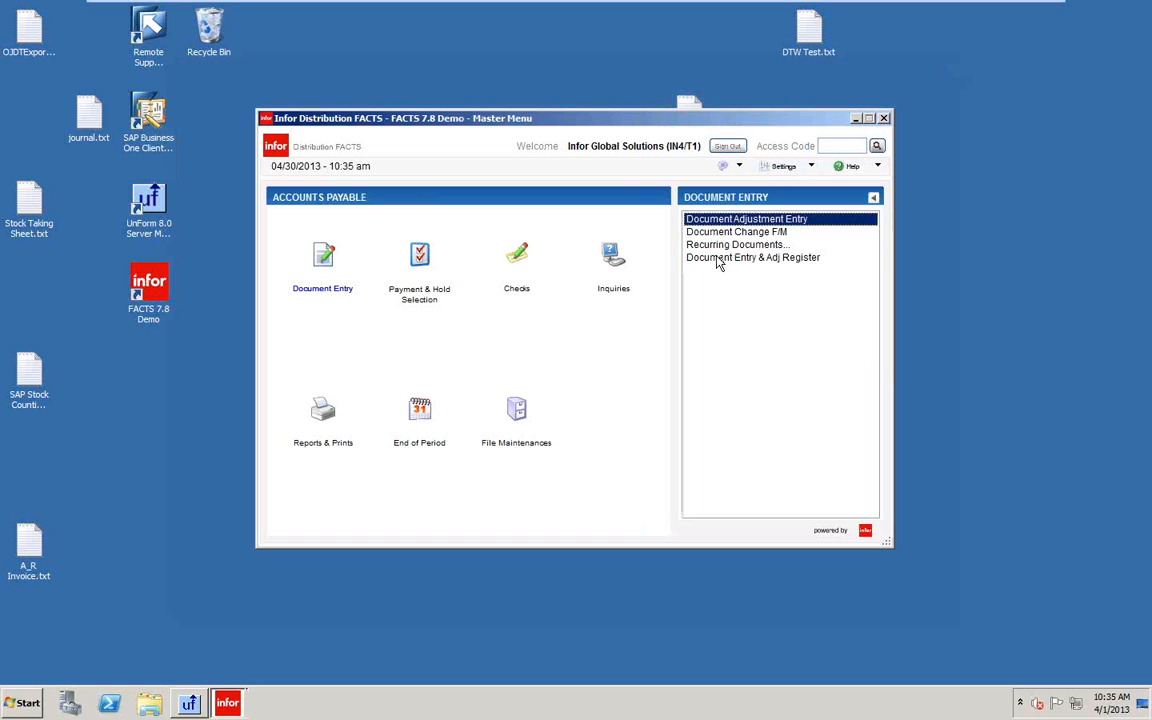
left_click(721, 260)
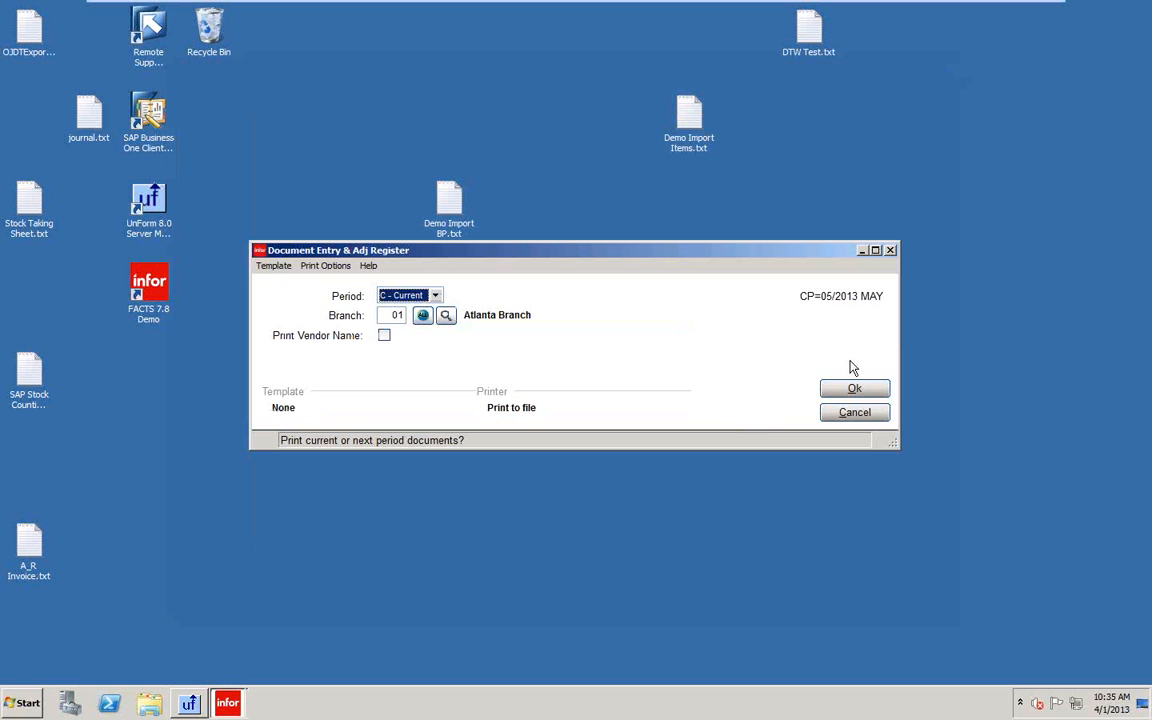
Reprint the Document Entry & Adj Register for all branches to Notepad.
left_click(423, 317)
left_click(855, 390)
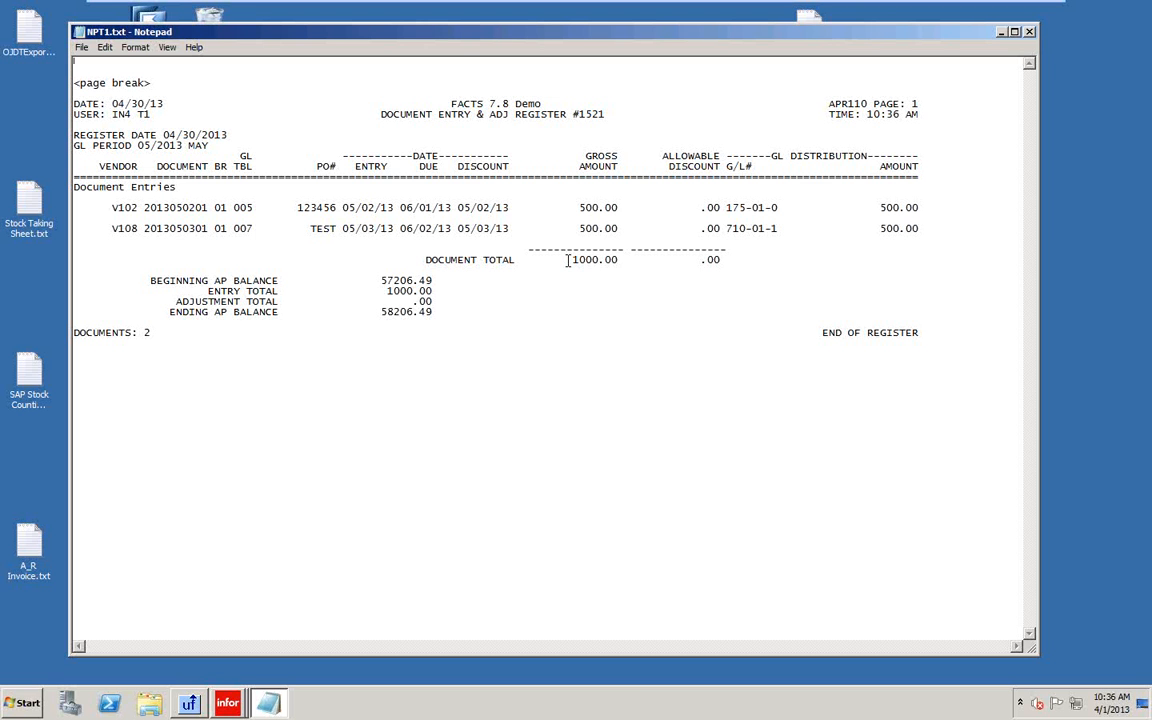
left_click(1031, 34)
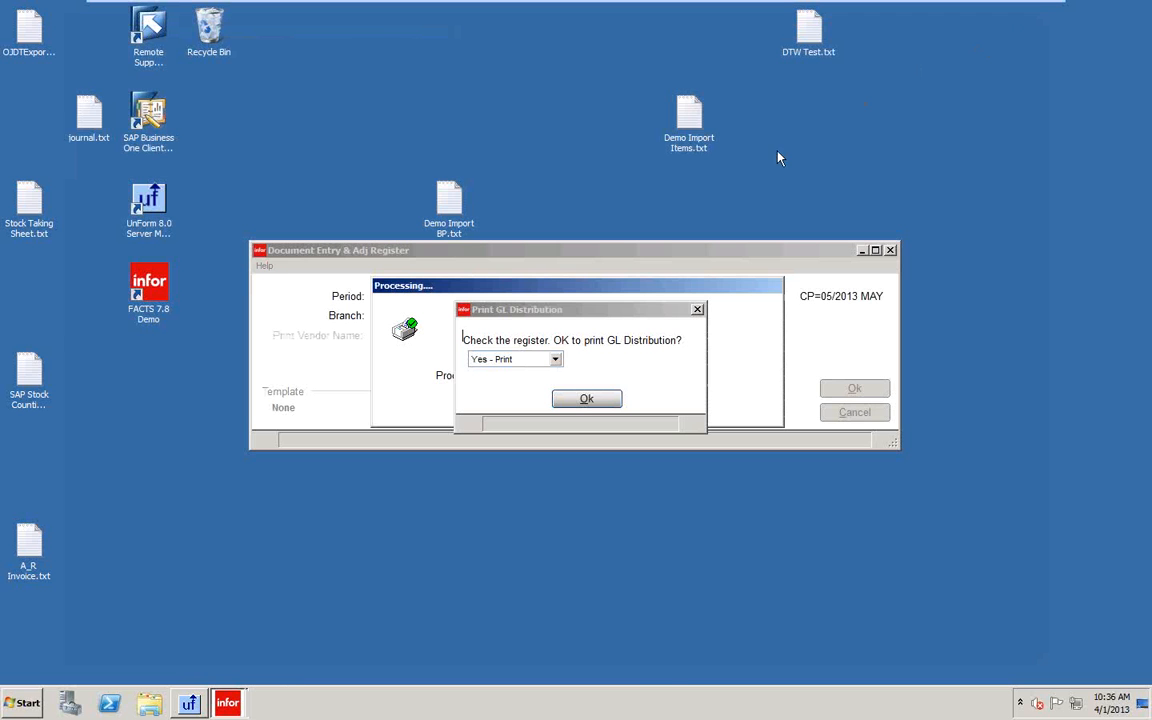
Print the GL distribution, then select YES - Update to update the register.
left_click(576, 401)
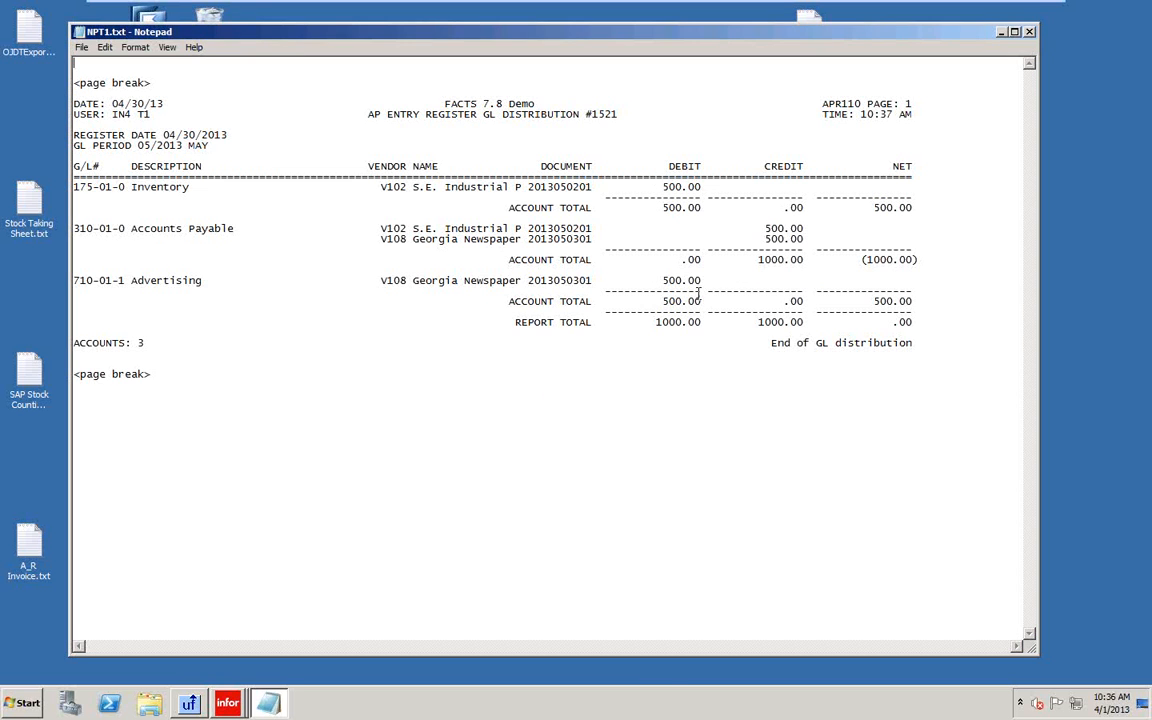
left_click(1031, 34)
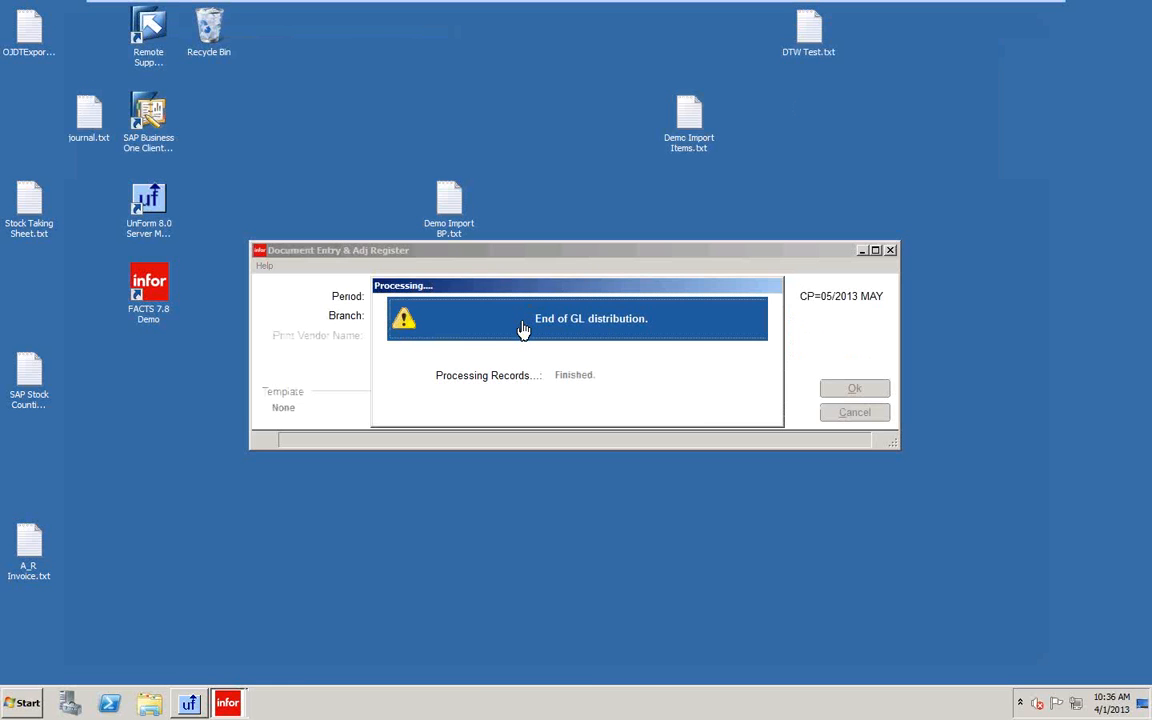
left_click(575, 359)
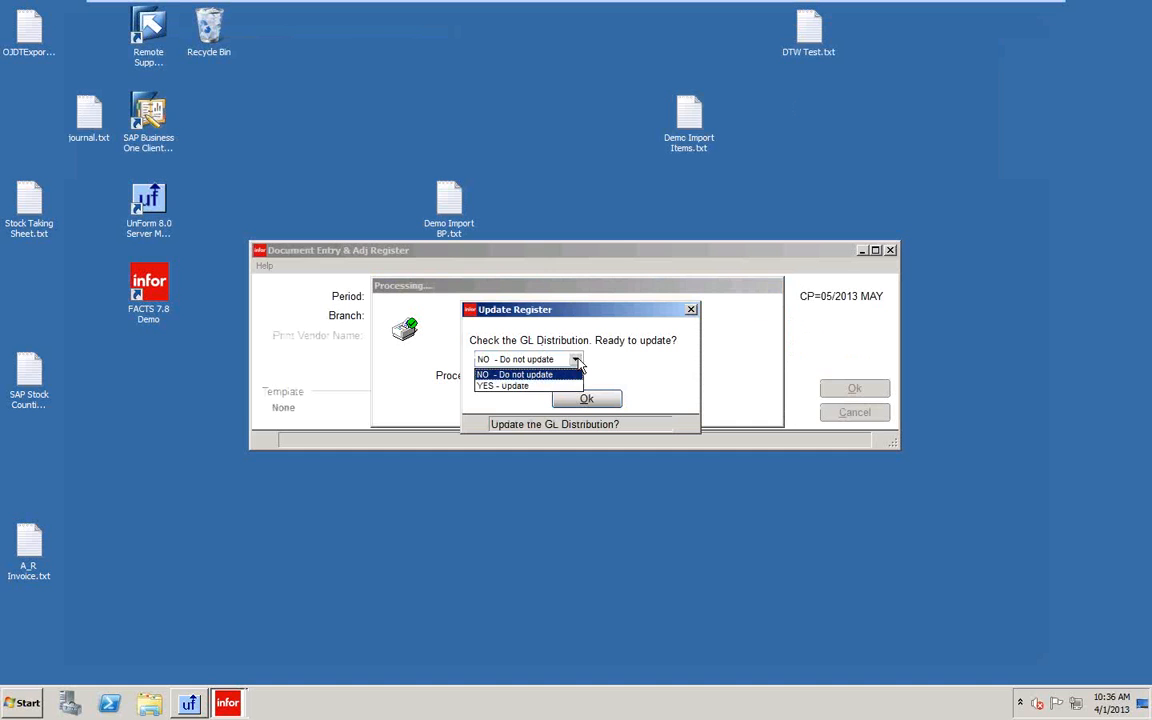
left_click(528, 386)
left_click(585, 399)
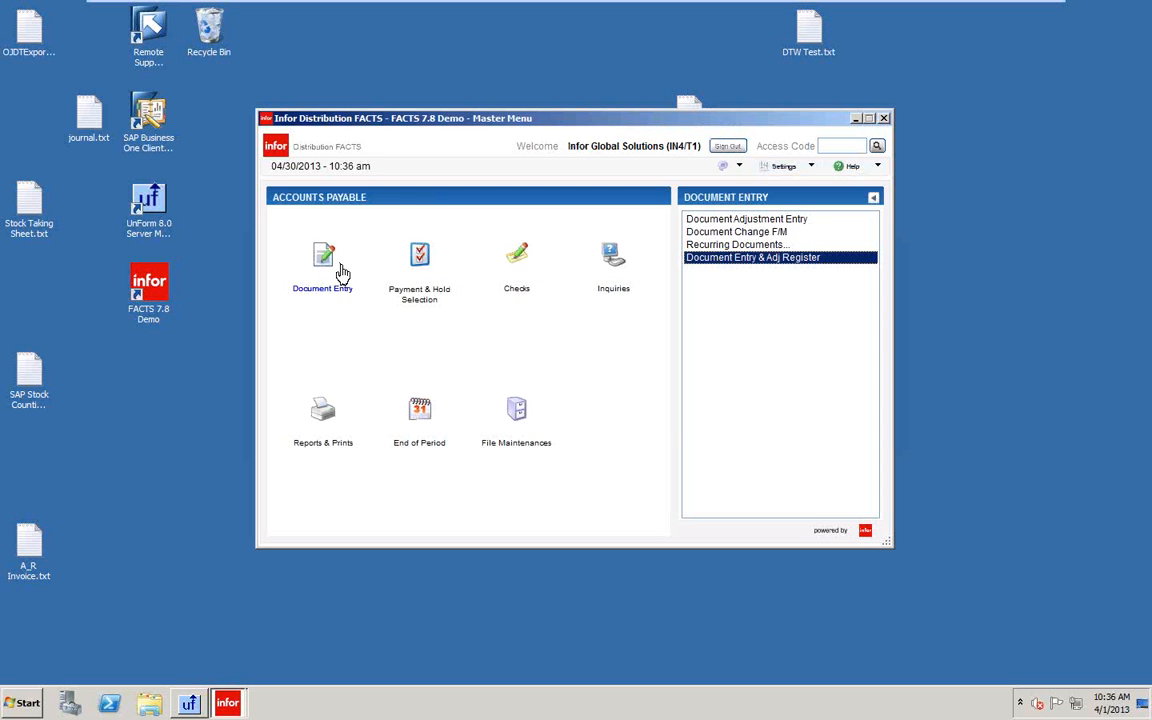
double_click(743, 258)
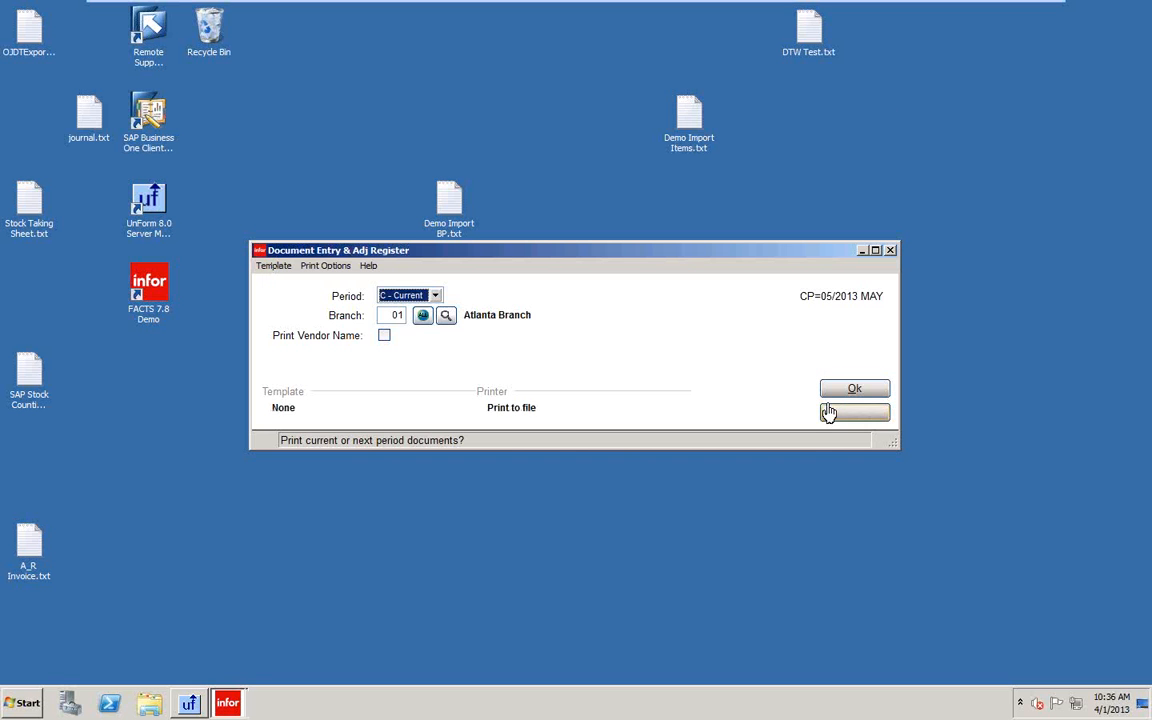
left_click(850, 390)
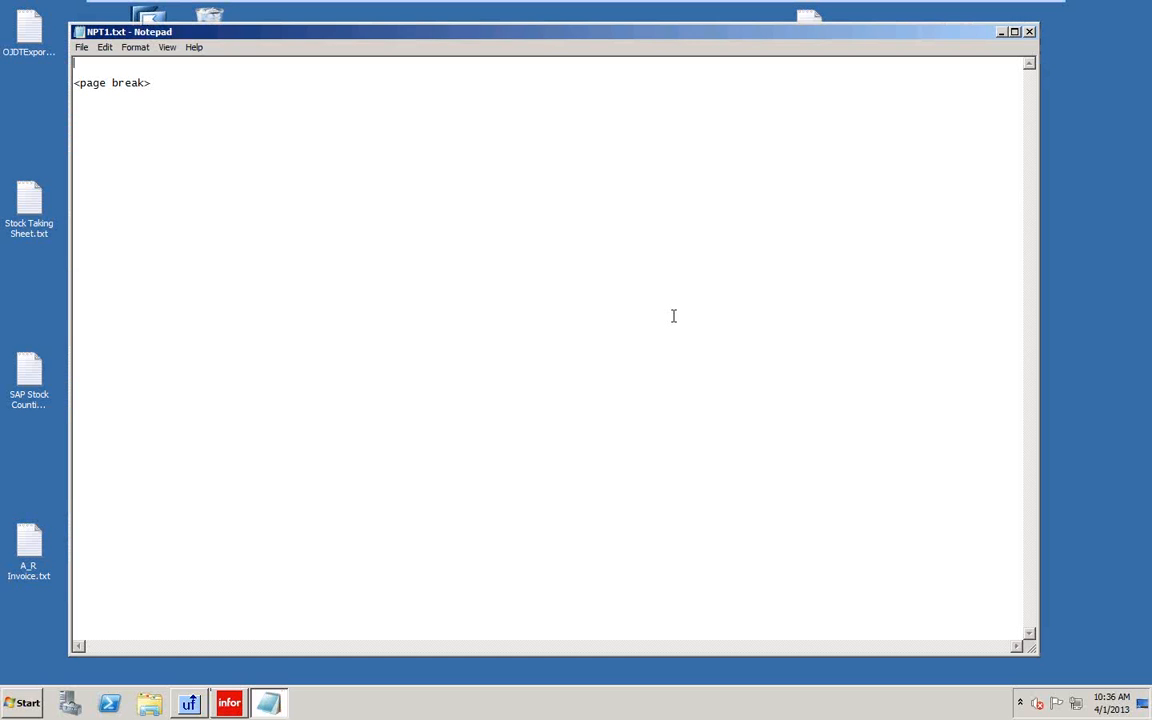
left_click(1029, 31)
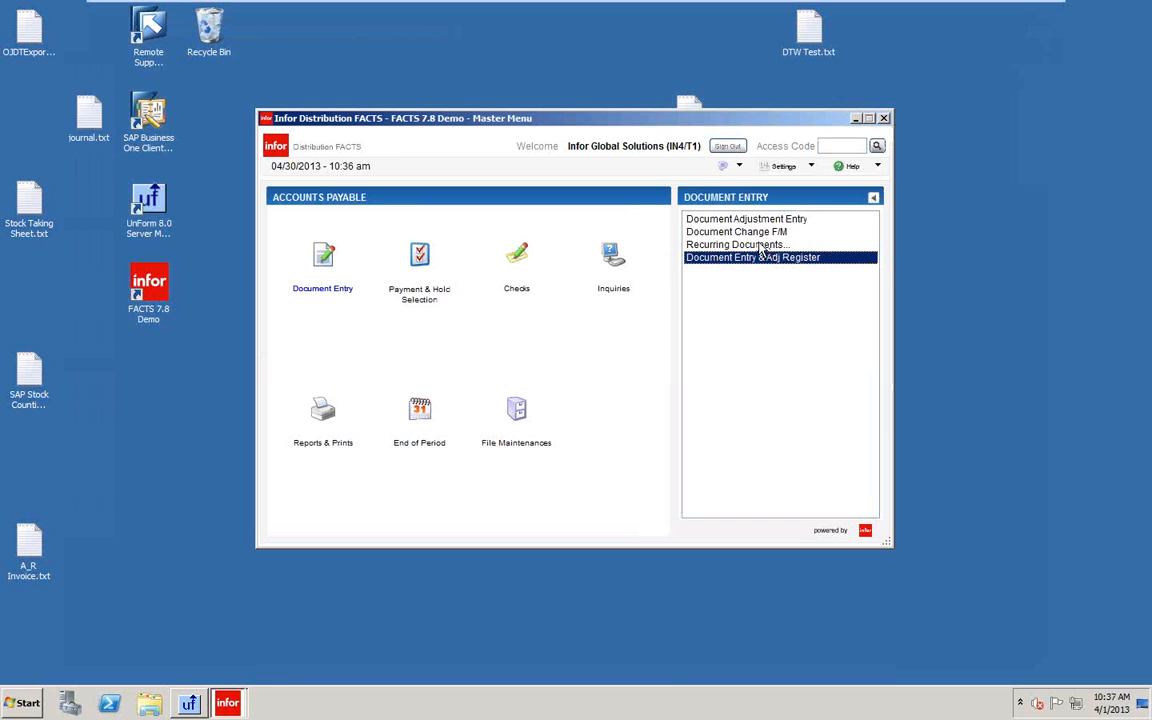
left_click(728, 218)
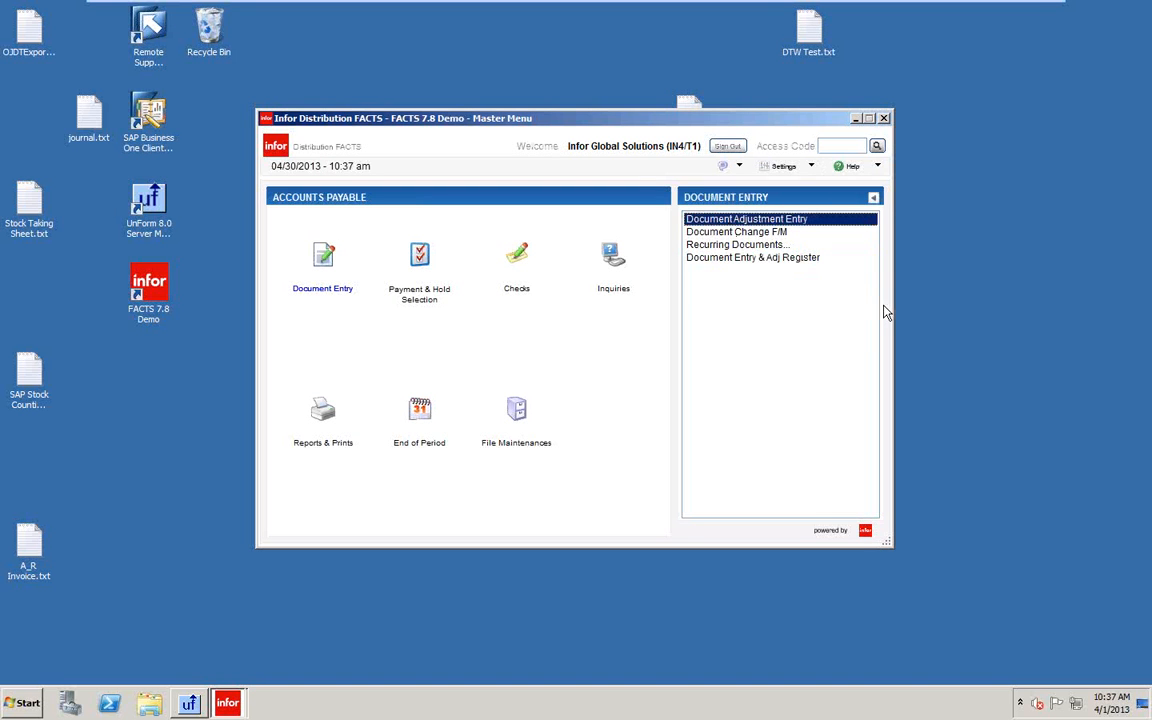
key("Return")
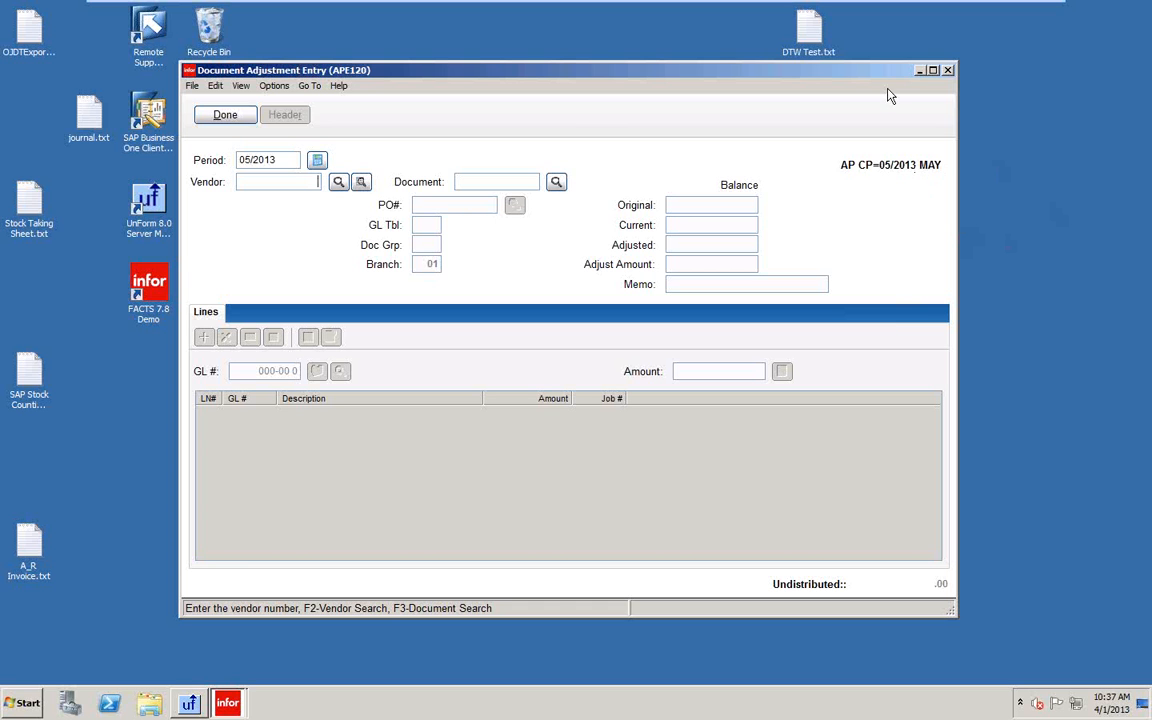
left_click(947, 70)
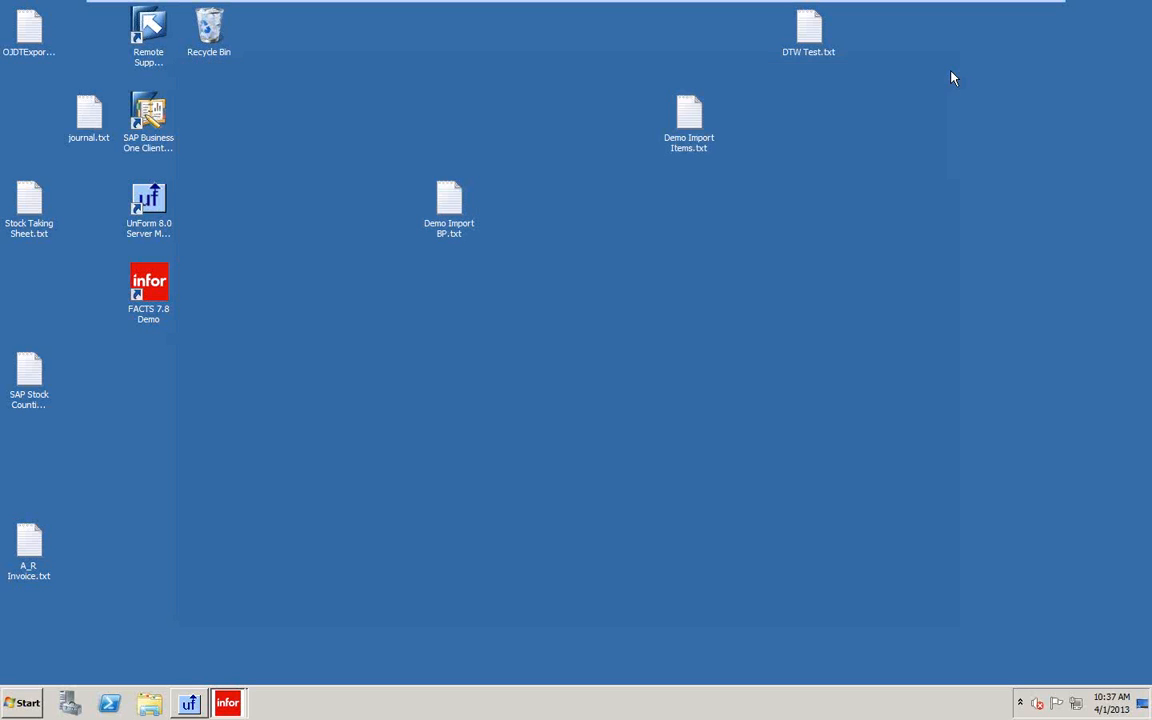
left_click(735, 244)
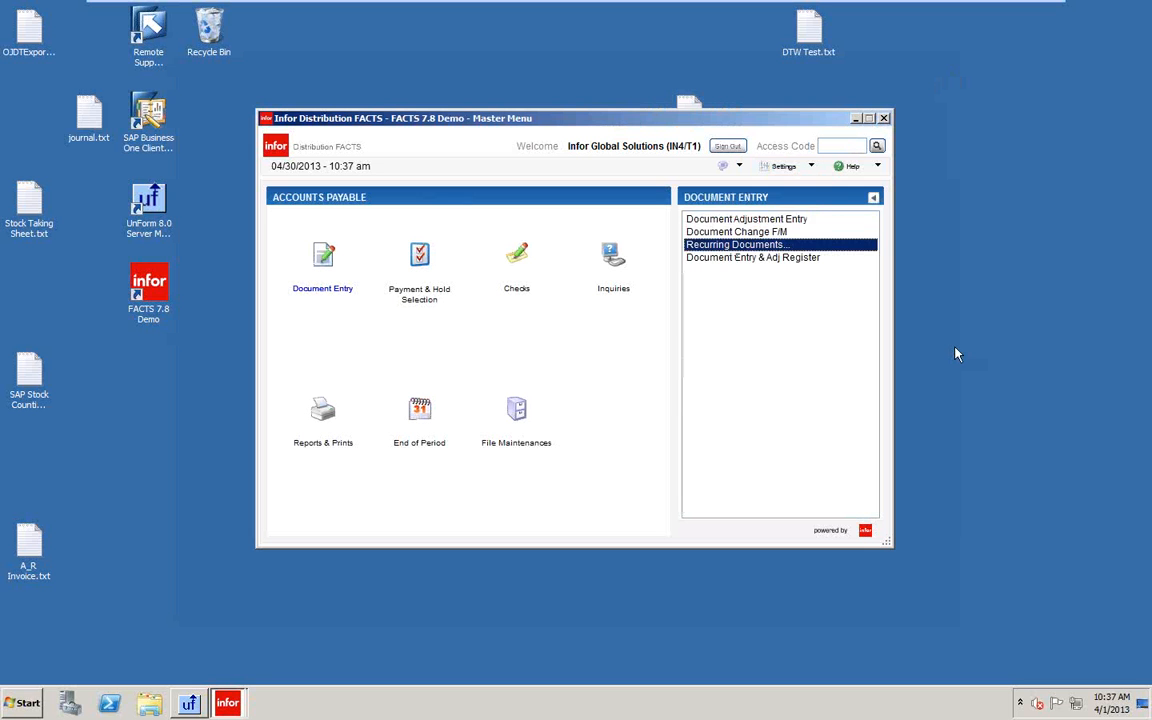
Open the Recurring Documents list and step through its four programs, ending on Recurring Document Entry.
key("Return")
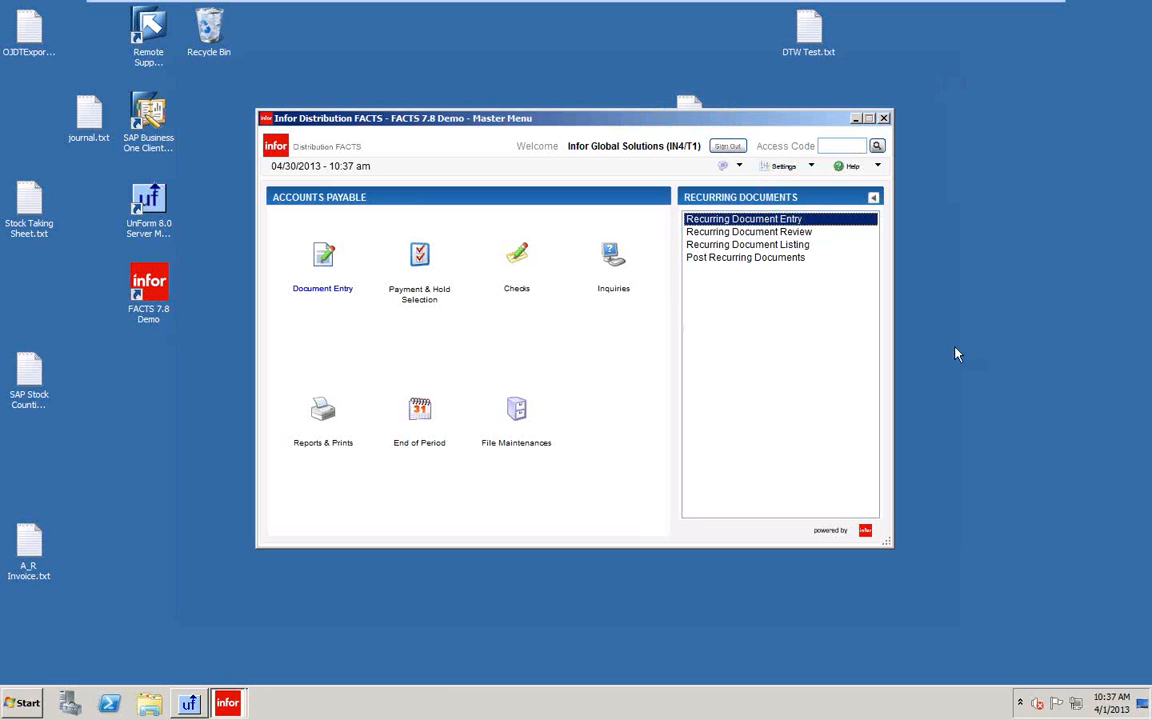
key("Down")
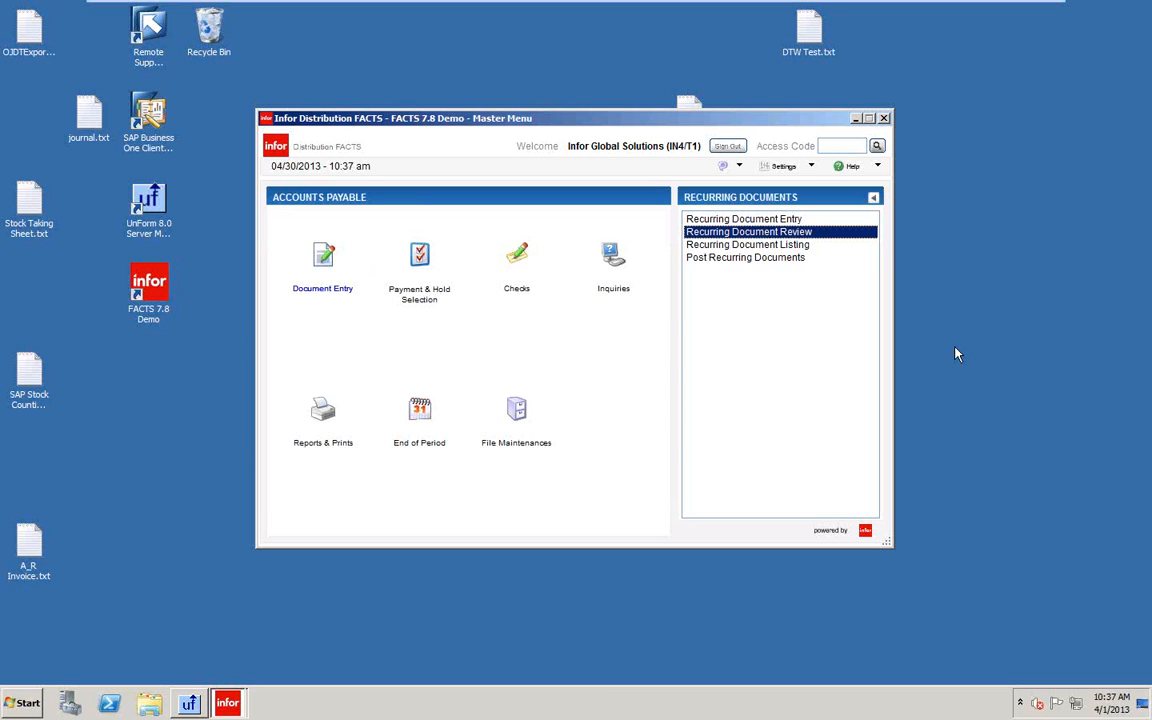
key("Down")
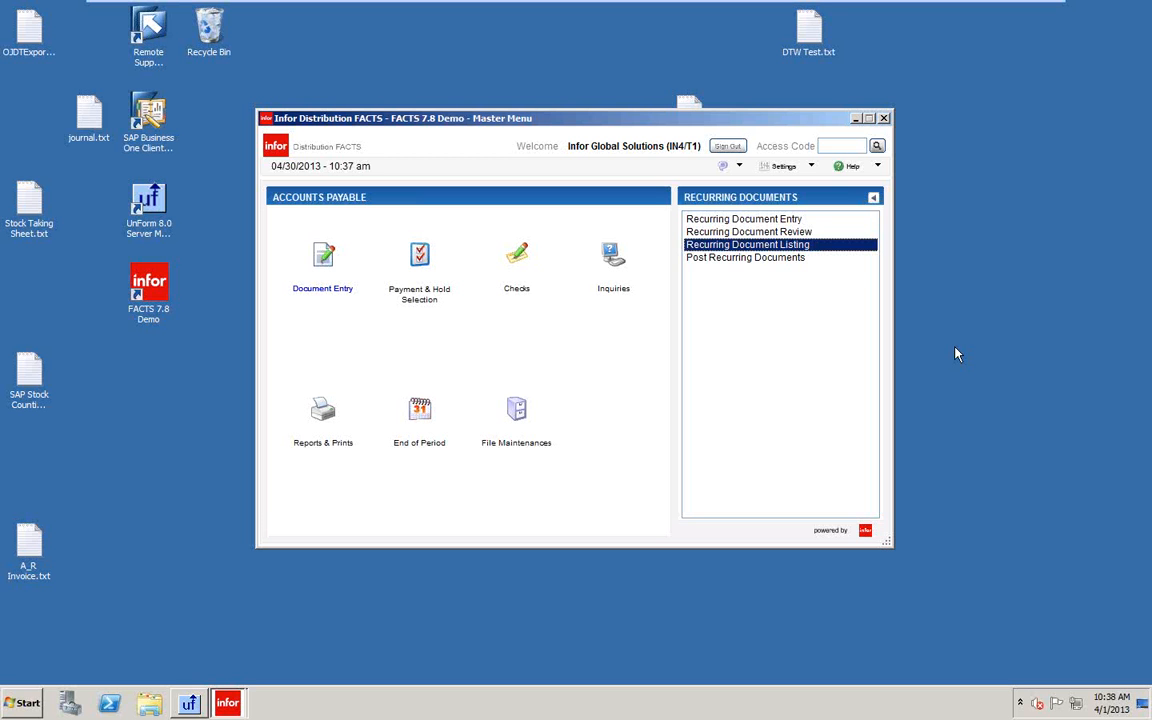
key("Down")
key("Up")
key("Down")
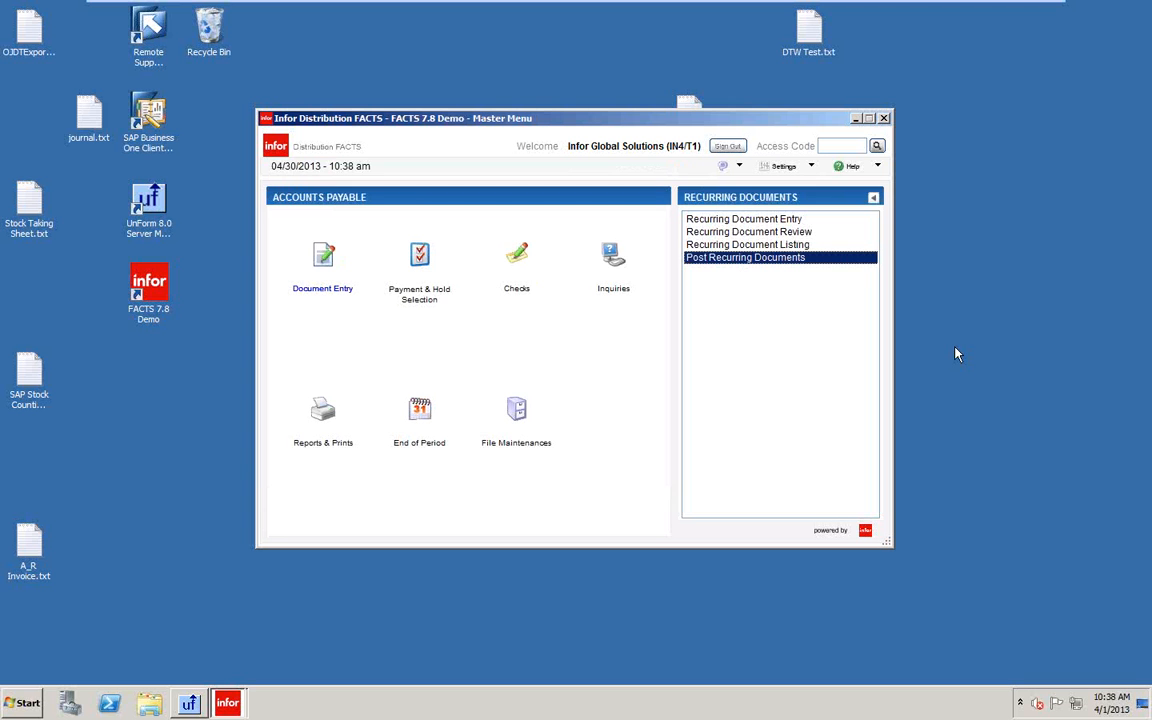
key("Up")
key("Up")
key("Up")
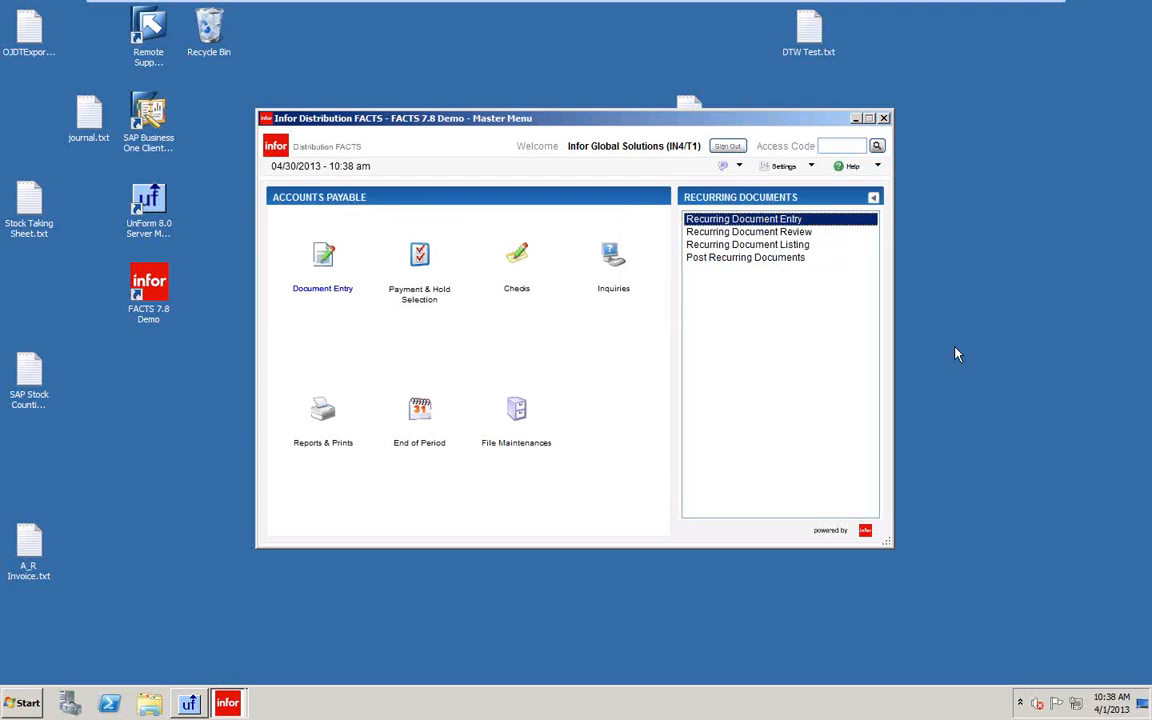